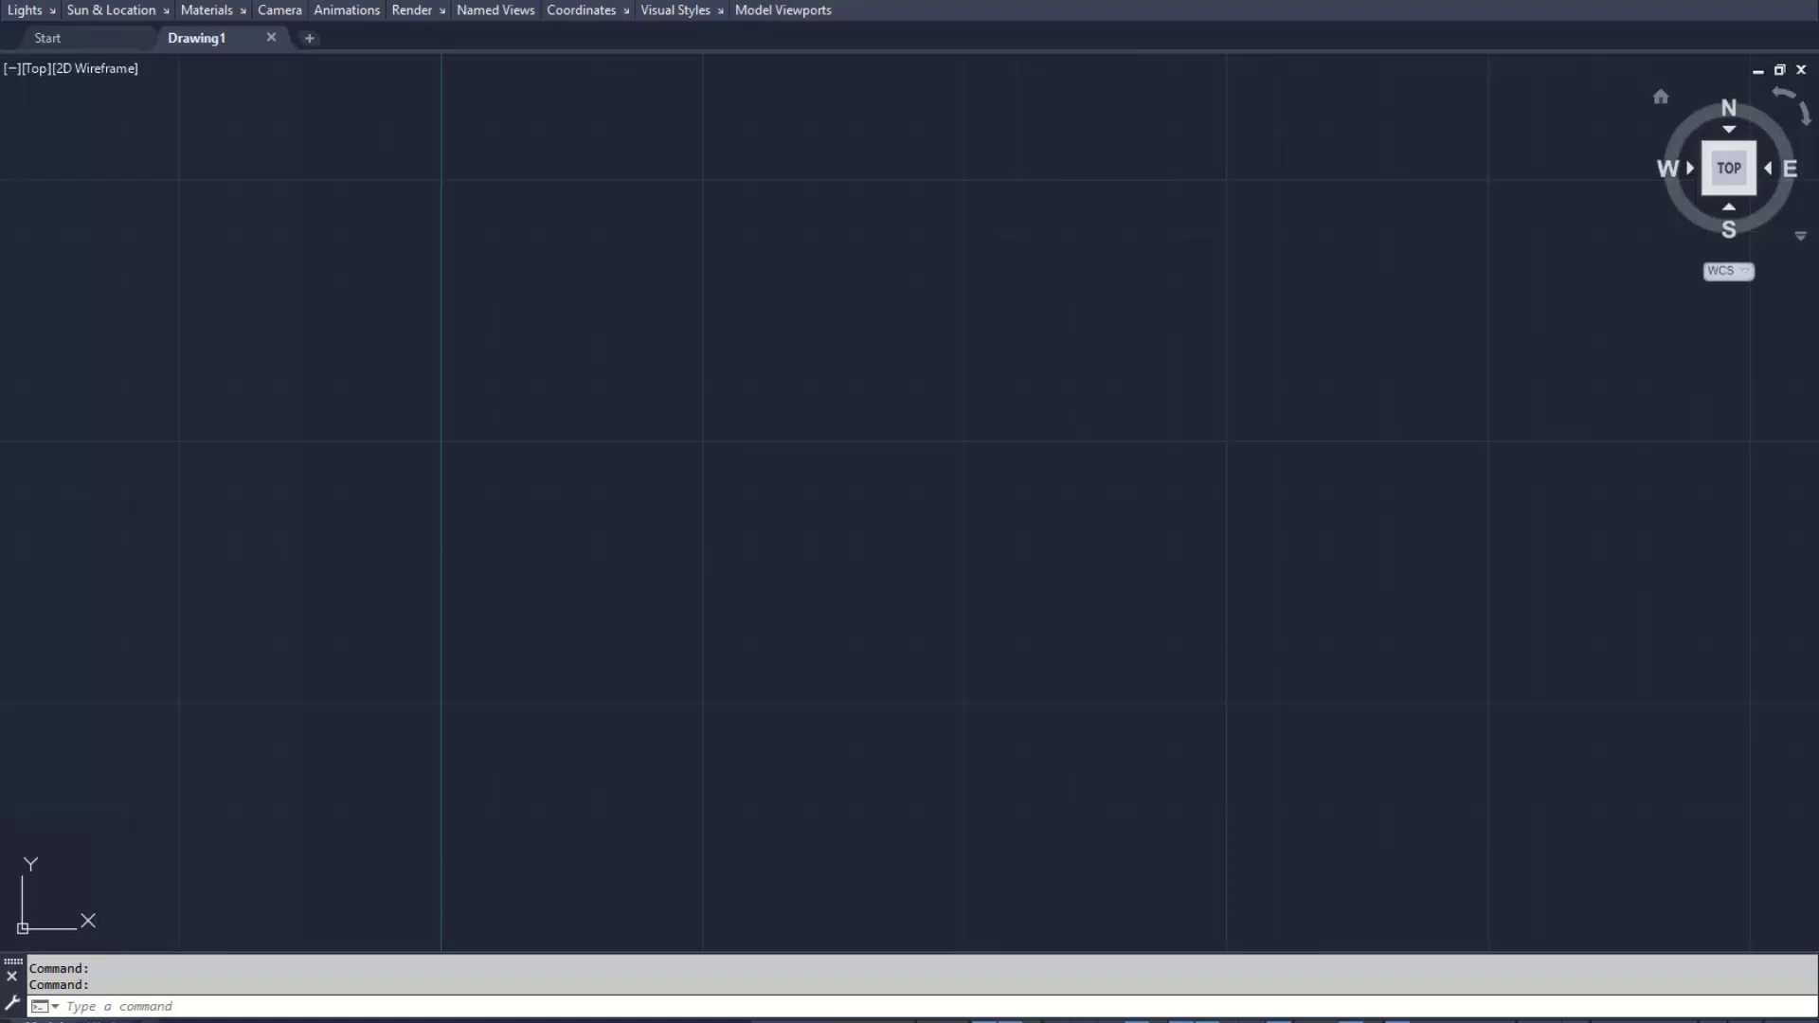
Zoom, pan and orbit the empty Drawing1 from the top-down plan into a 3D custom view
{"action": "scroll", "coordinate": [946, 521], "scroll_direction": "up", "scroll_amount": 2}
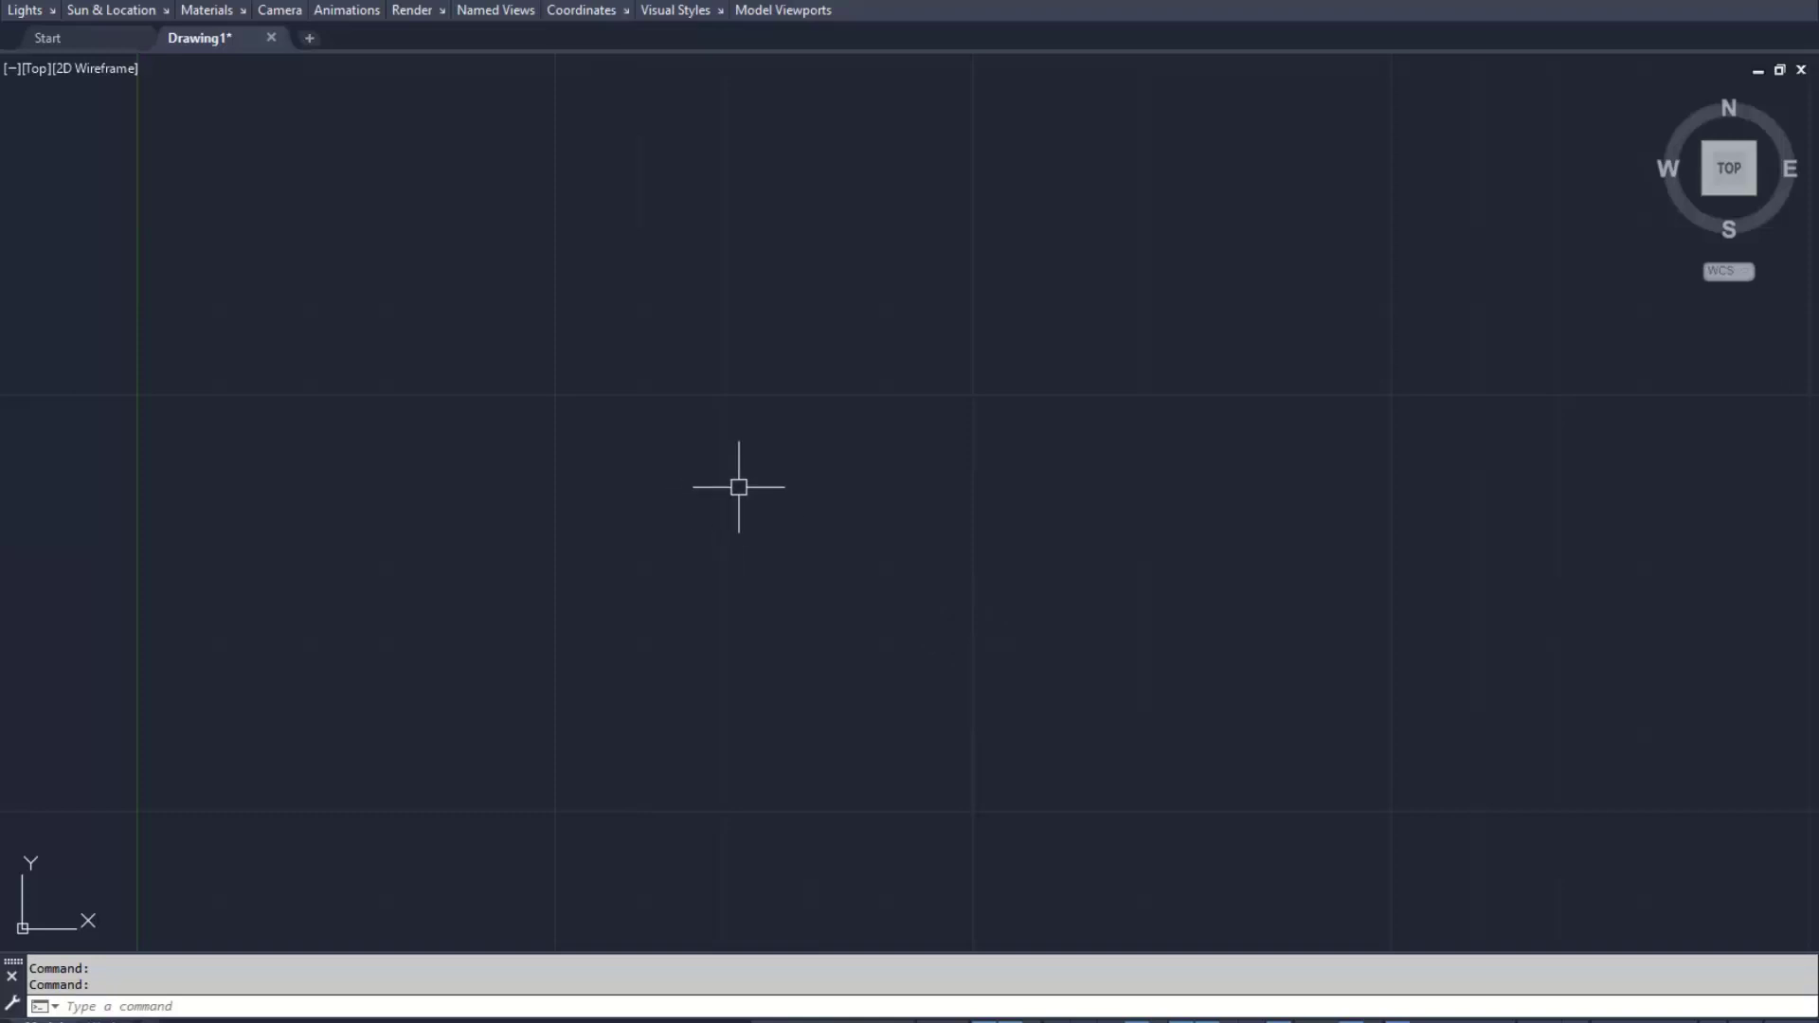
{"action": "middle_click_drag", "start_coordinate": [982, 398], "coordinate": [954, 304], "text": "shift"}
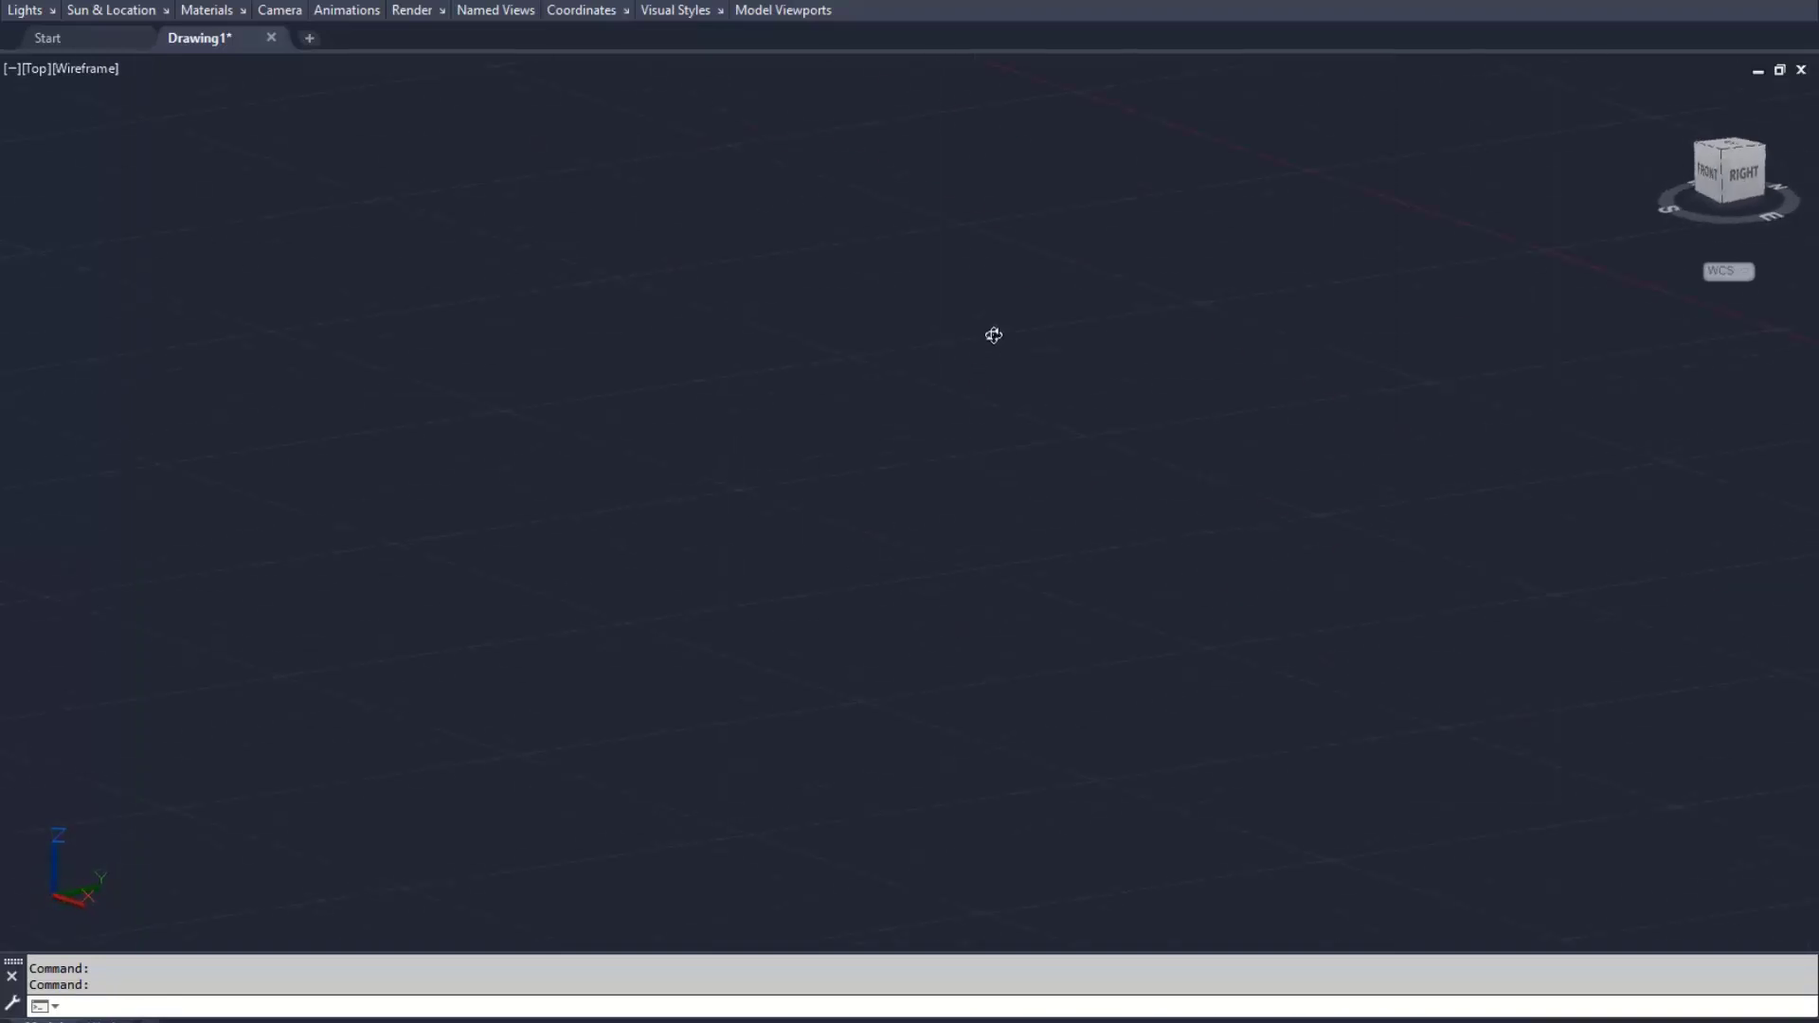
{"action": "middle_click_drag", "start_coordinate": [430, 378], "coordinate": [918, 652]}
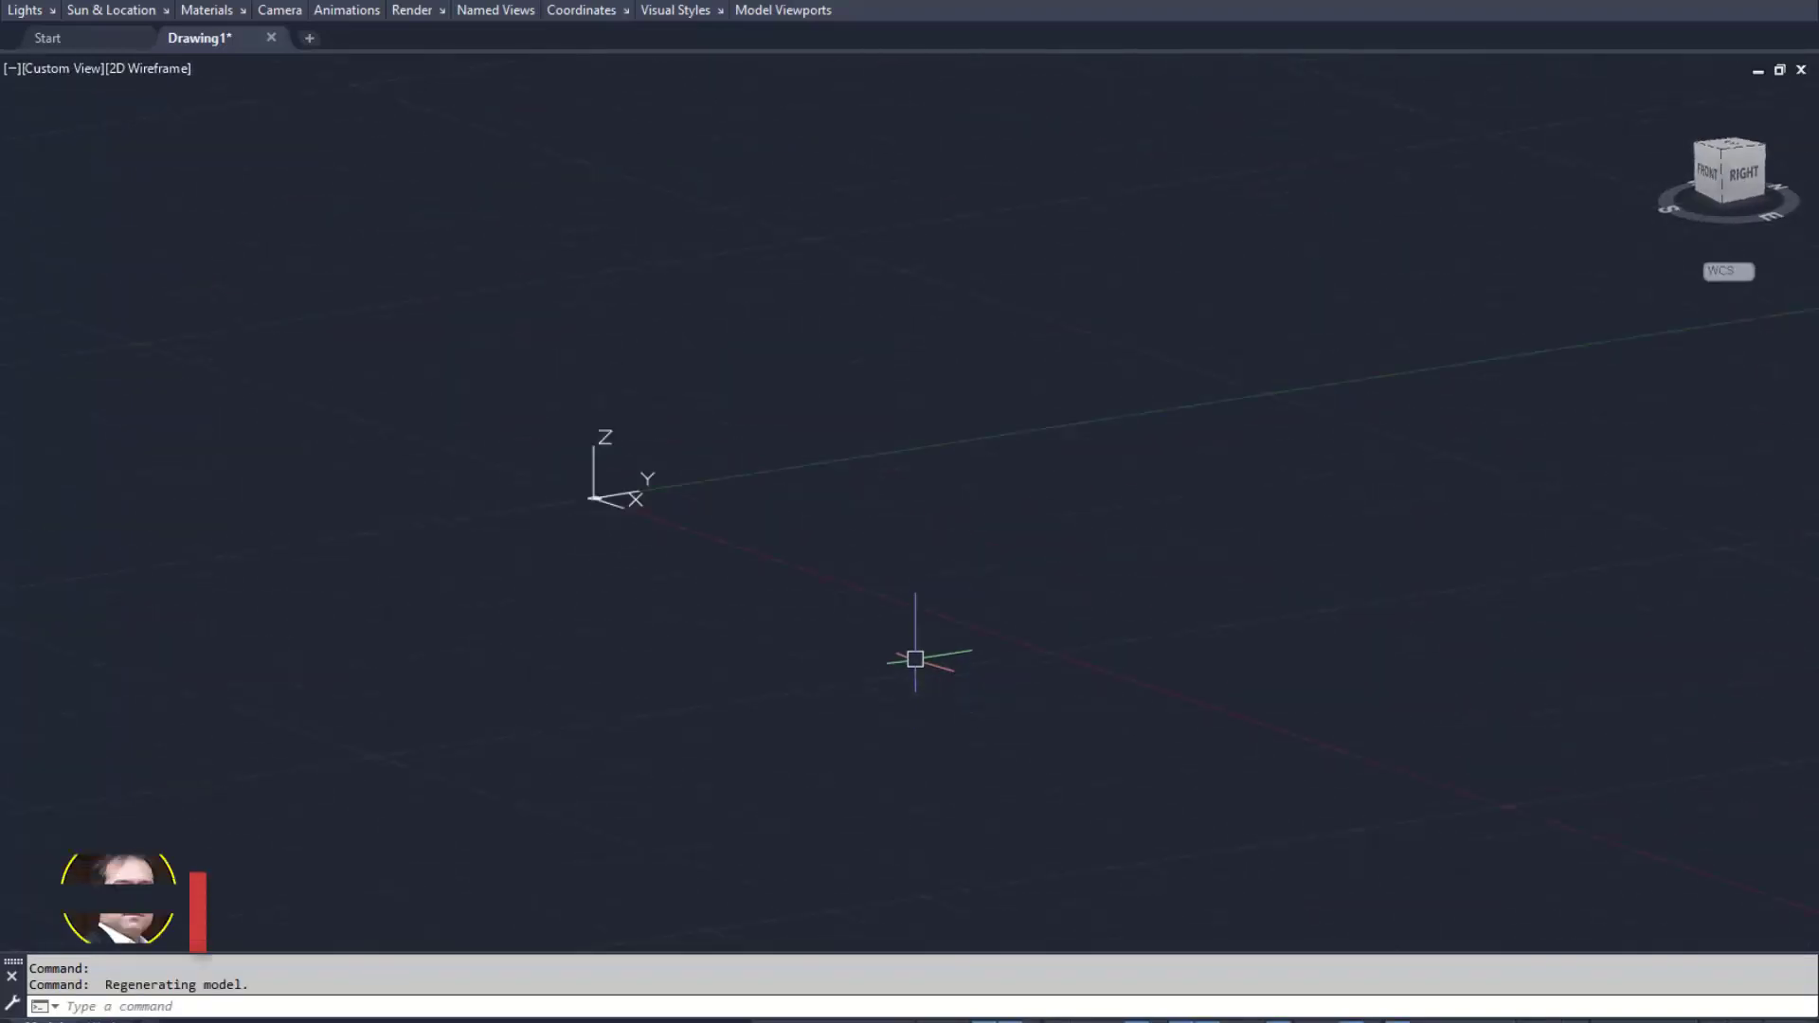
{"action": "mouse_move", "coordinate": [870, 526]}
{"action": "middle_mouse_down", "text": "shift"}
{"action": "mouse_move", "coordinate": [878, 601]}
{"action": "mouse_move", "coordinate": [742, 496]}
{"action": "mouse_move", "coordinate": [825, 556]}
{"action": "mouse_move", "coordinate": [857, 471]}
{"action": "mouse_move", "coordinate": [865, 590]}
{"action": "middle_mouse_up", "text": "shift"}
{"action": "type", "text": "قثر"}
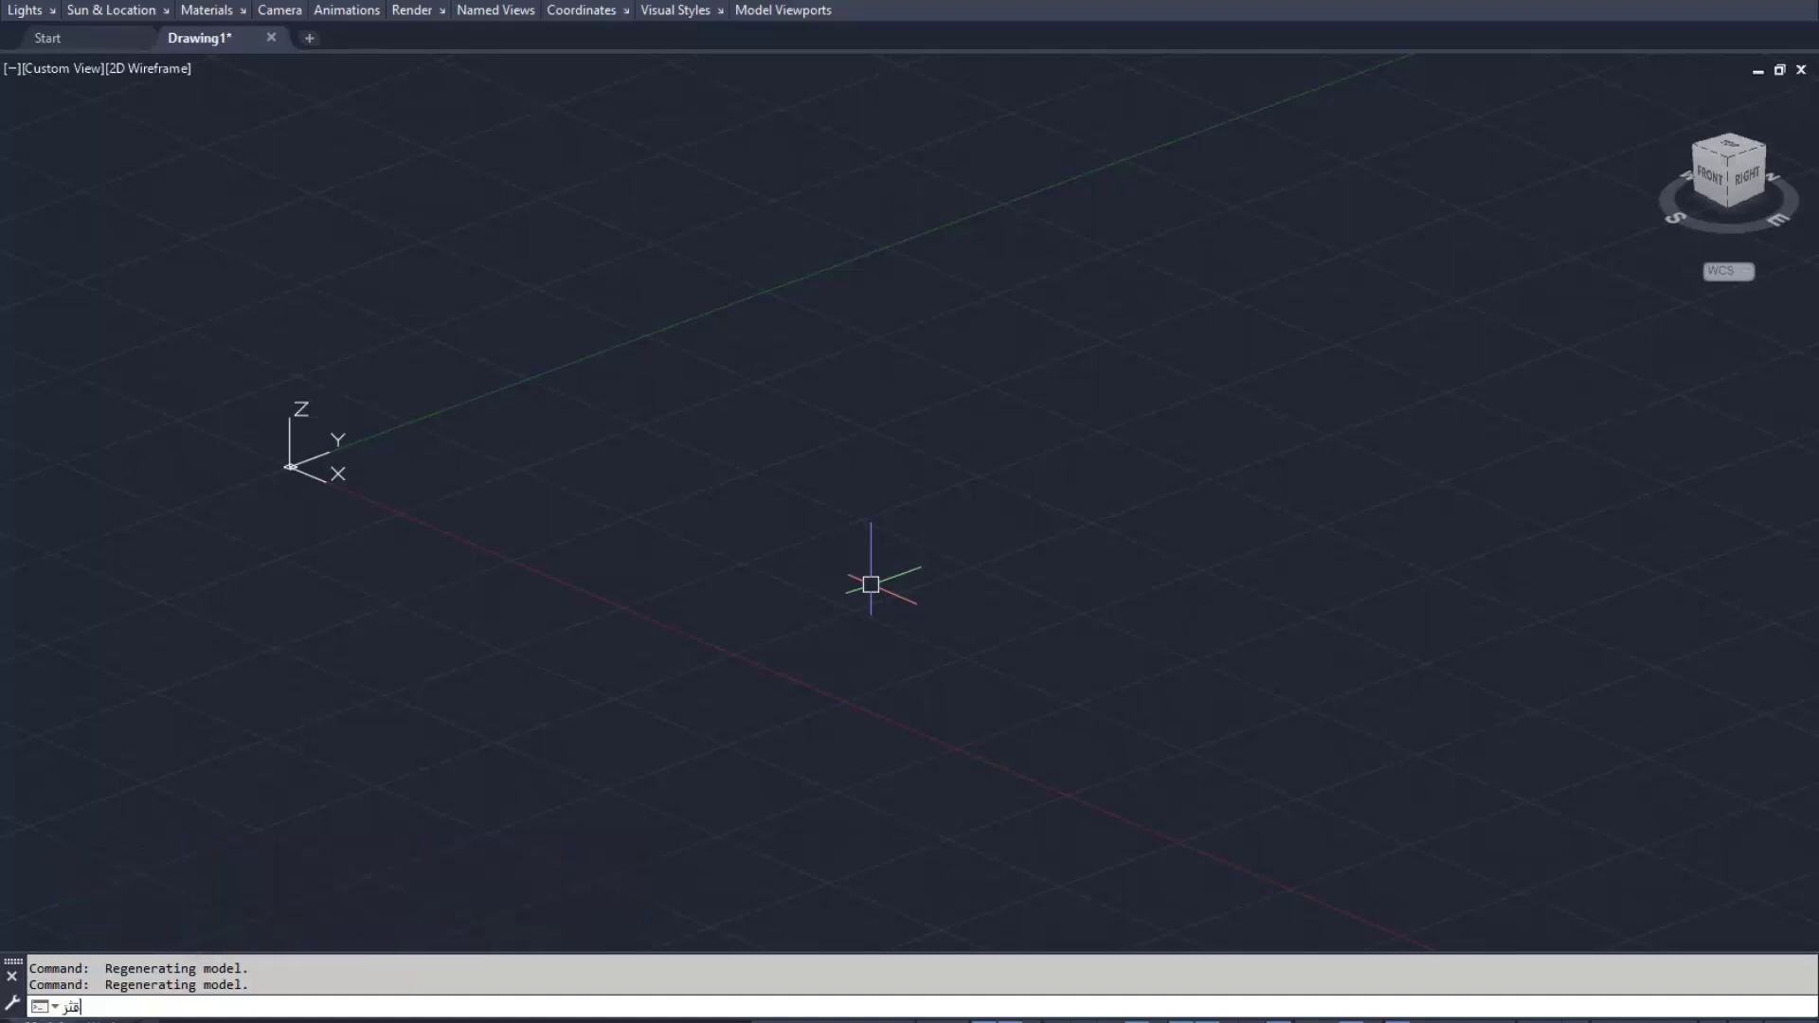
{"action": "key", "text": "Return"}
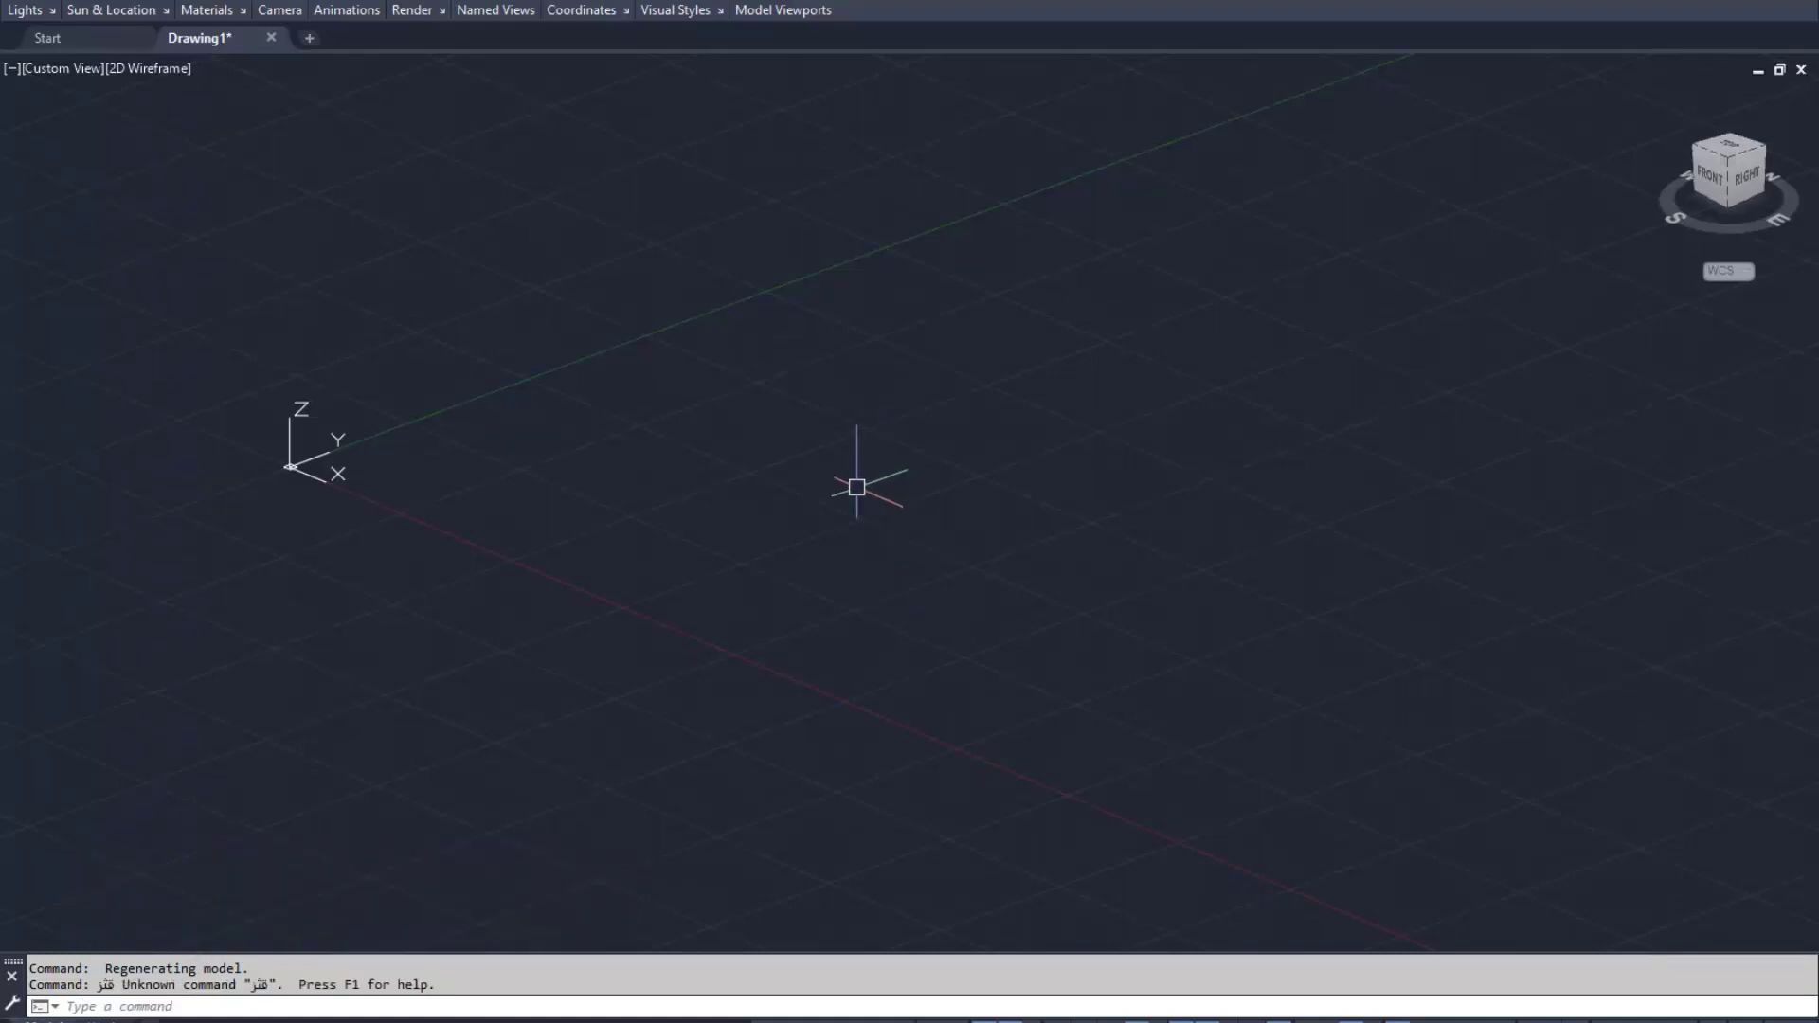
{"action": "type", "text": "rec"}
Draw a rectangle 3.5 long by 6 wide with RECTANG's Dimensions option
{"action": "key", "text": "Return"}
{"action": "left_click", "coordinate": [845, 440]}
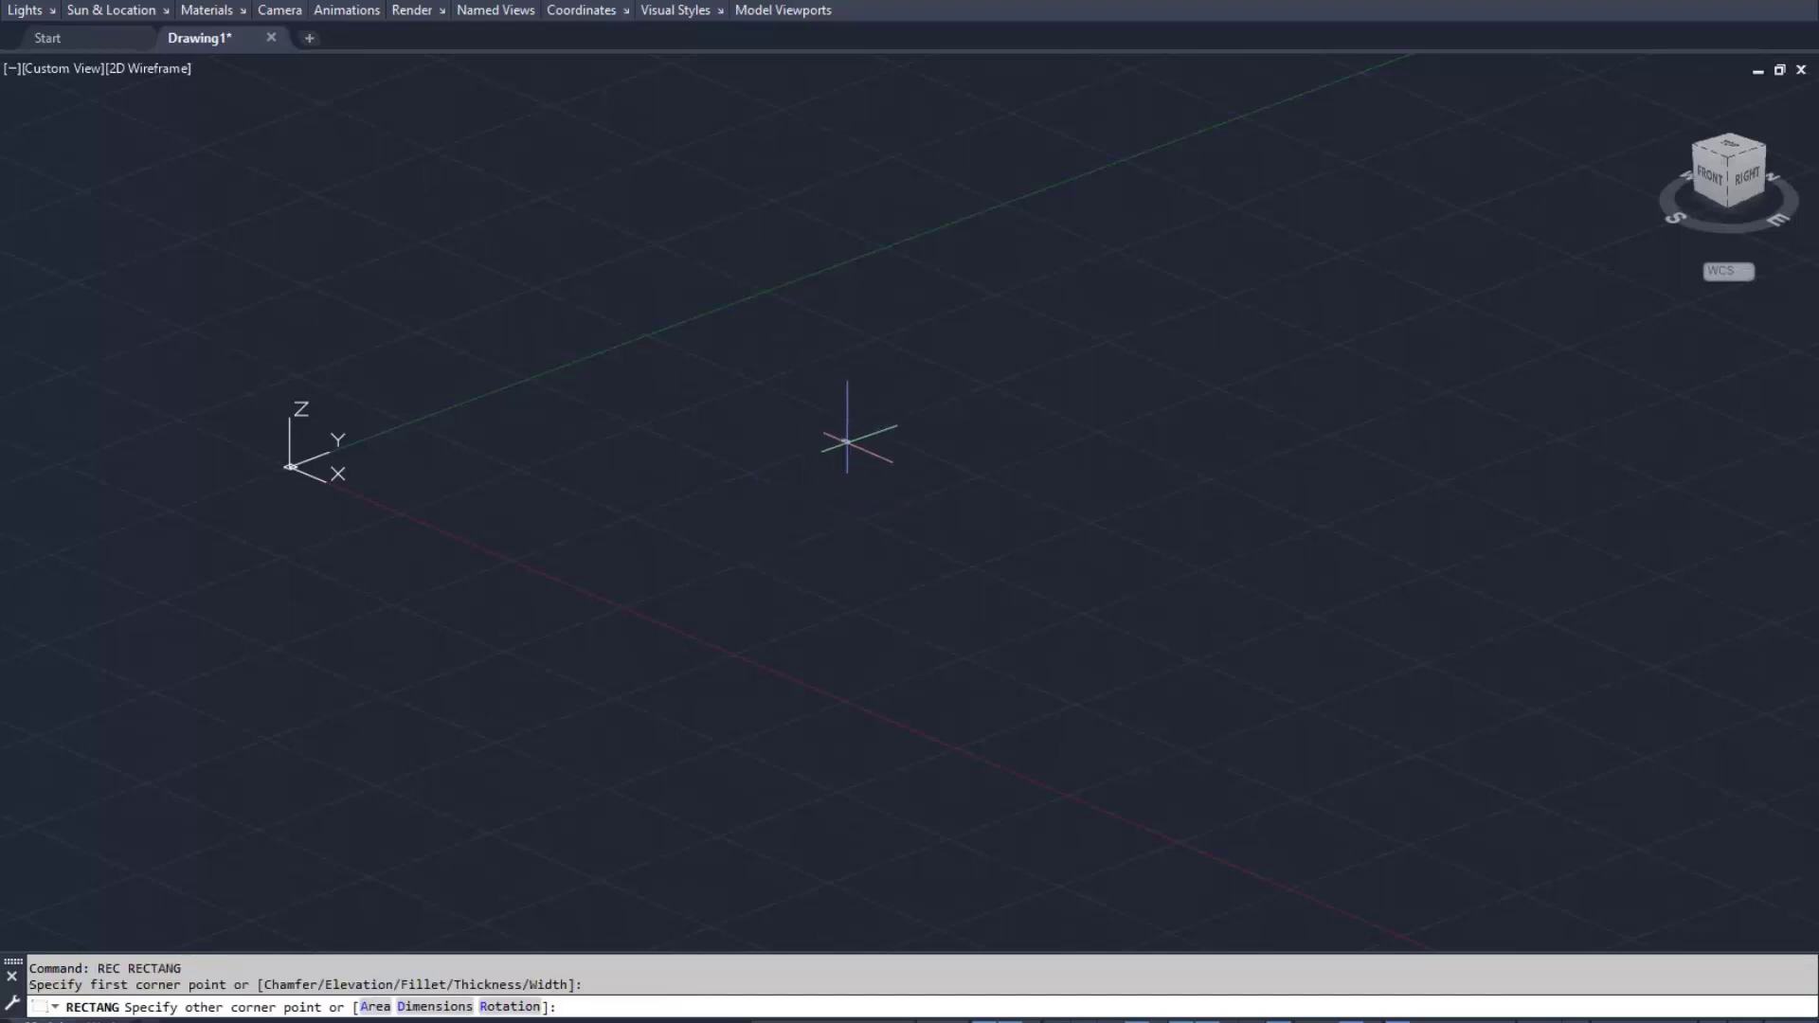
{"action": "middle_click_drag", "start_coordinate": [1099, 725], "coordinate": [1120, 772], "text": "shift"}
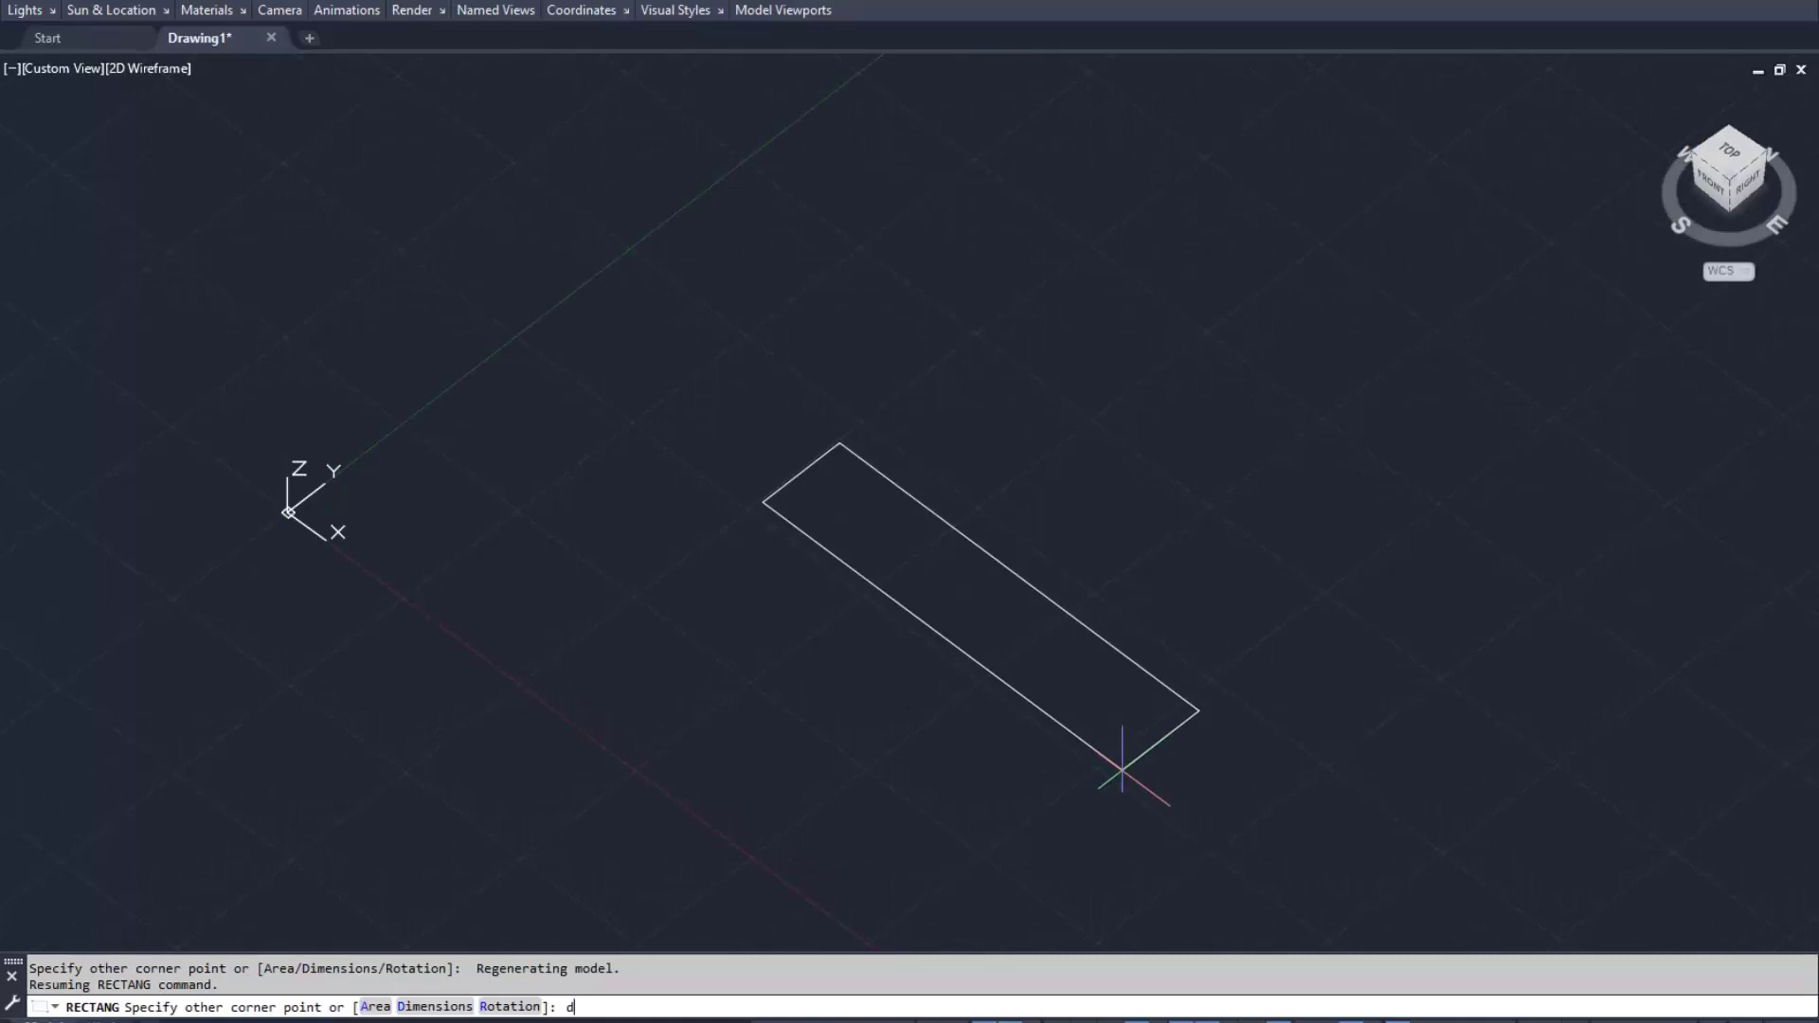
{"action": "key", "text": "Return"}
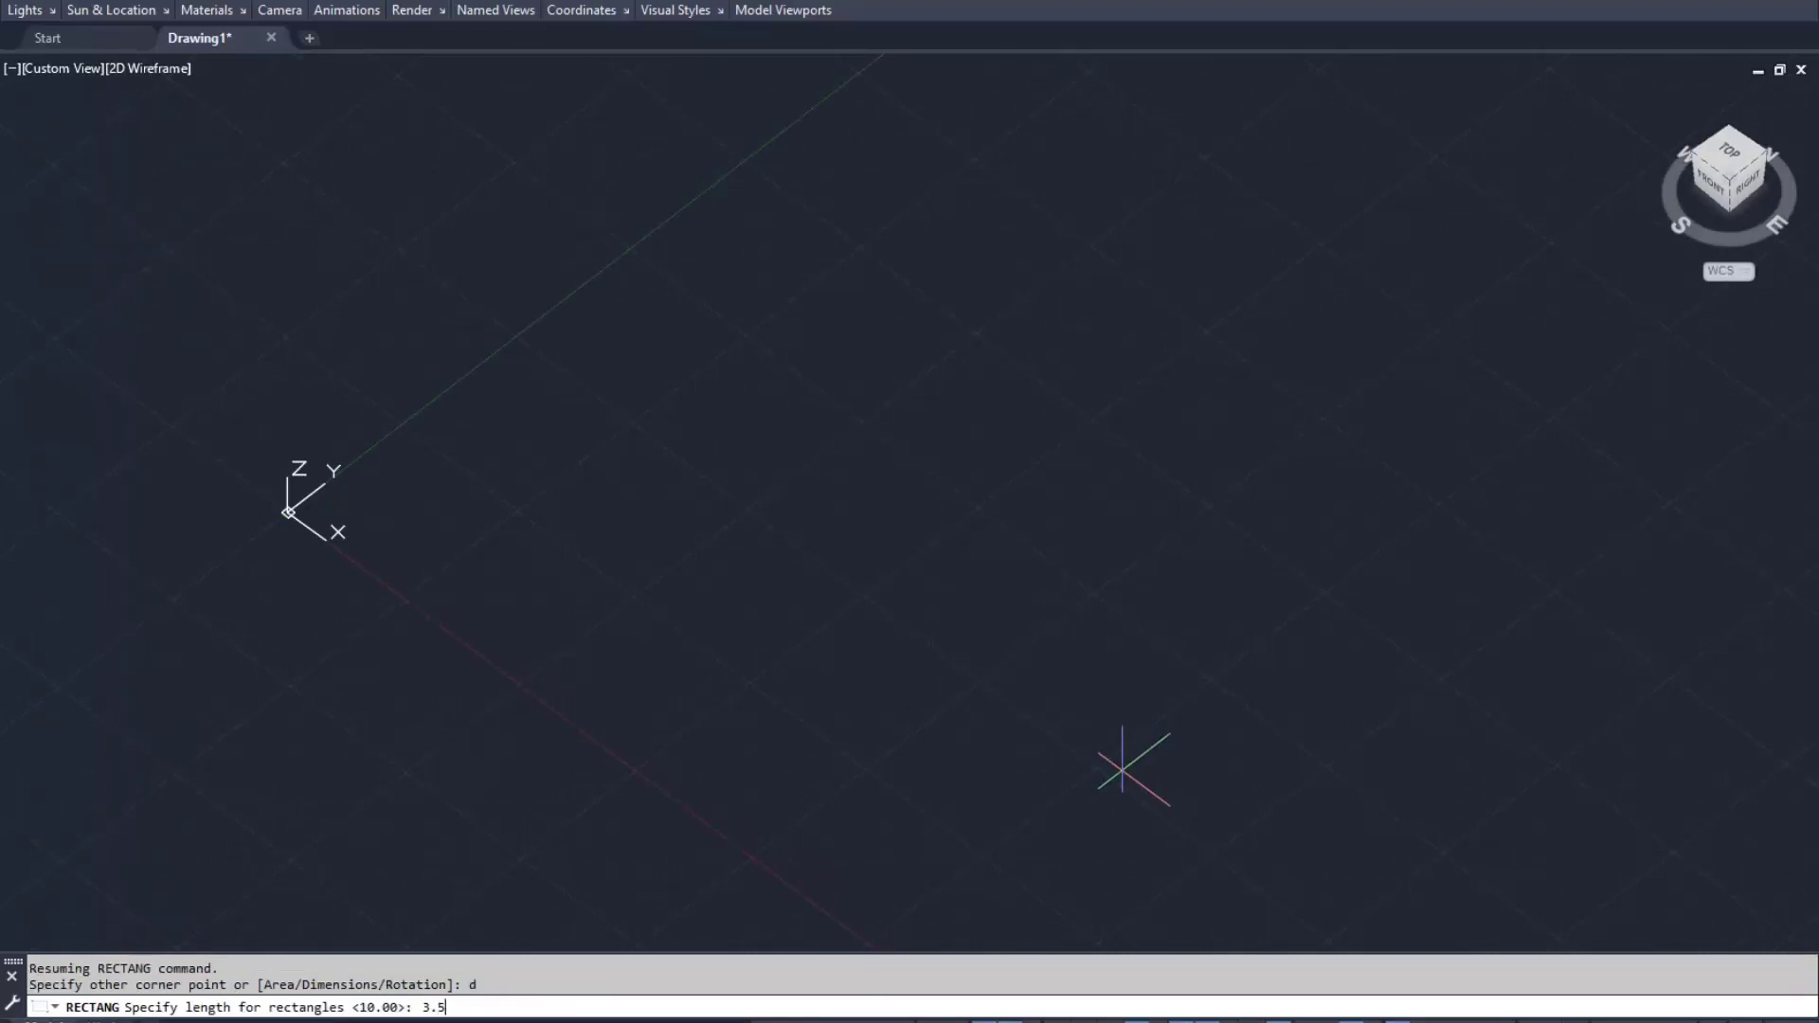
{"action": "key", "text": "Return"}
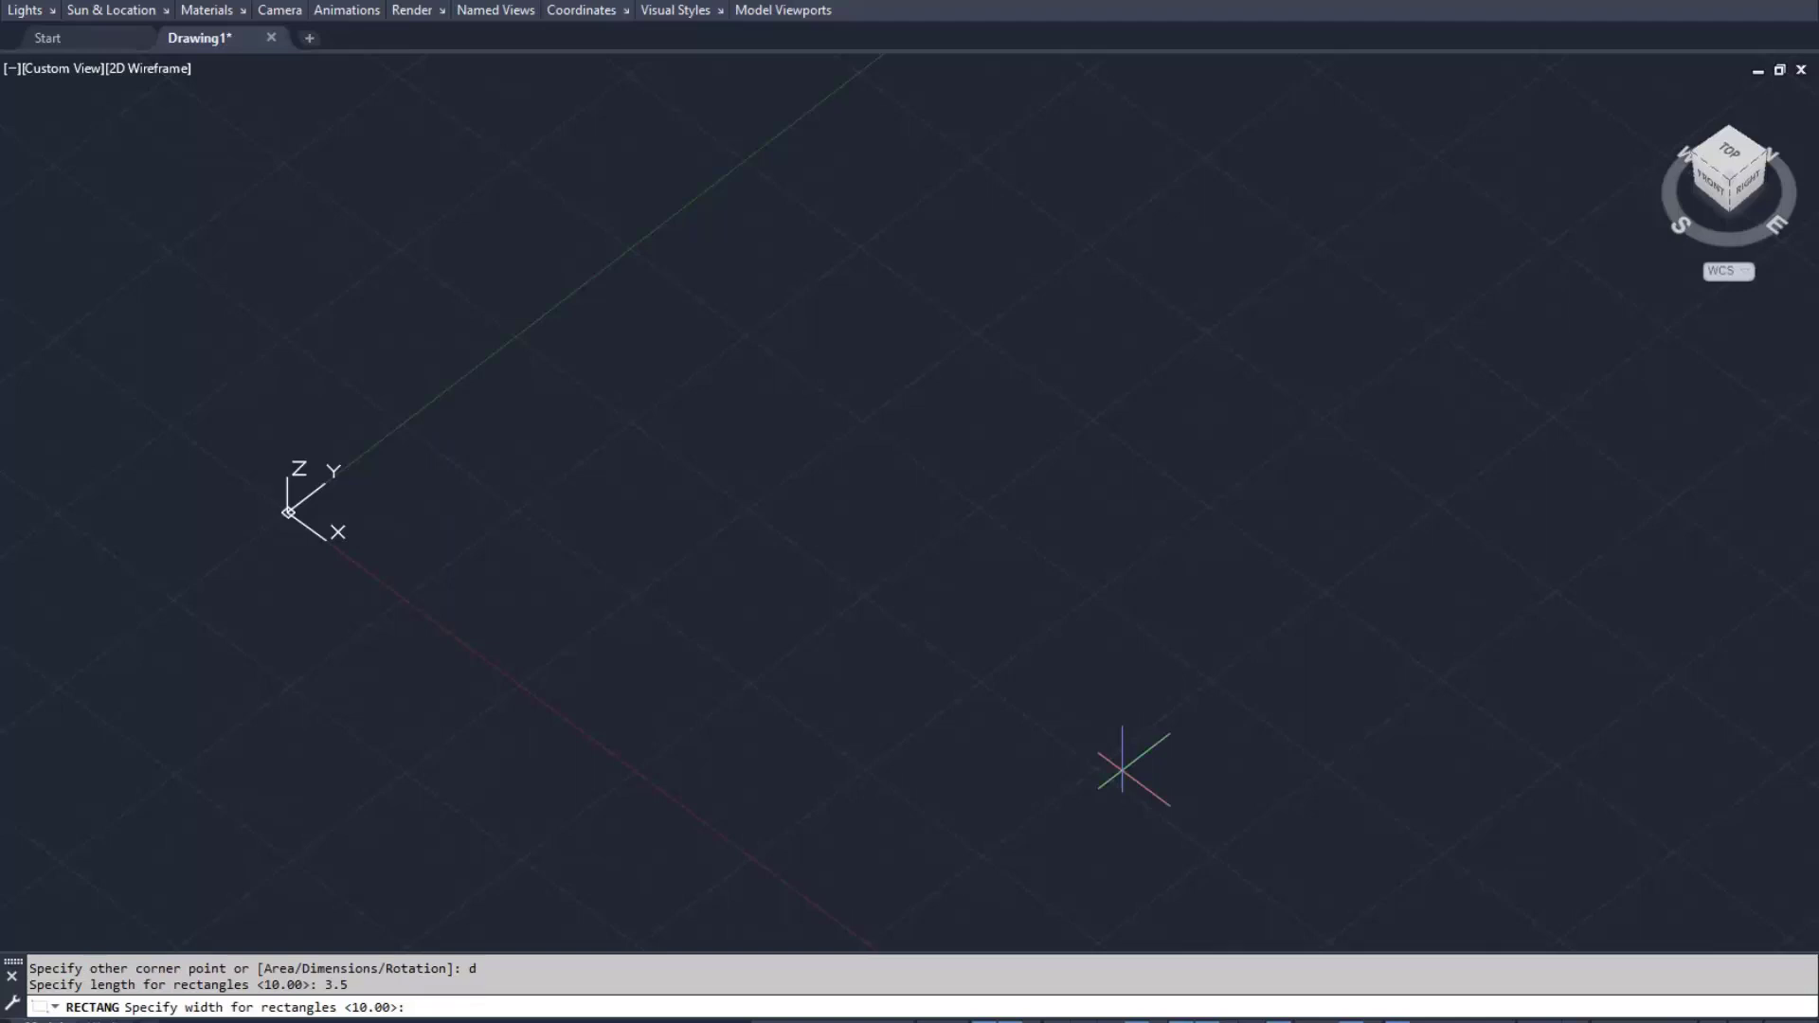
{"action": "type", "text": "6"}
{"action": "key", "text": "Return"}
{"action": "left_click", "coordinate": [1121, 769]}
{"action": "middle_click", "coordinate": [1028, 614]}
{"action": "middle_click", "coordinate": [1028, 614]}
{"action": "scroll", "coordinate": [800, 453], "scroll_direction": "down", "scroll_amount": 3}
{"action": "mouse_move", "coordinate": [943, 520]}
{"action": "middle_mouse_down", "text": "shift"}
{"action": "mouse_move", "coordinate": [520, 426]}
{"action": "mouse_move", "coordinate": [861, 459]}
{"action": "mouse_move", "coordinate": [820, 434]}
{"action": "mouse_move", "coordinate": [827, 506]}
{"action": "mouse_move", "coordinate": [799, 503]}
{"action": "mouse_move", "coordinate": [1015, 521]}
{"action": "mouse_move", "coordinate": [779, 581]}
{"action": "mouse_move", "coordinate": [1090, 613]}
{"action": "mouse_move", "coordinate": [994, 650]}
{"action": "mouse_move", "coordinate": [954, 585]}
{"action": "middle_mouse_up", "text": "shift"}
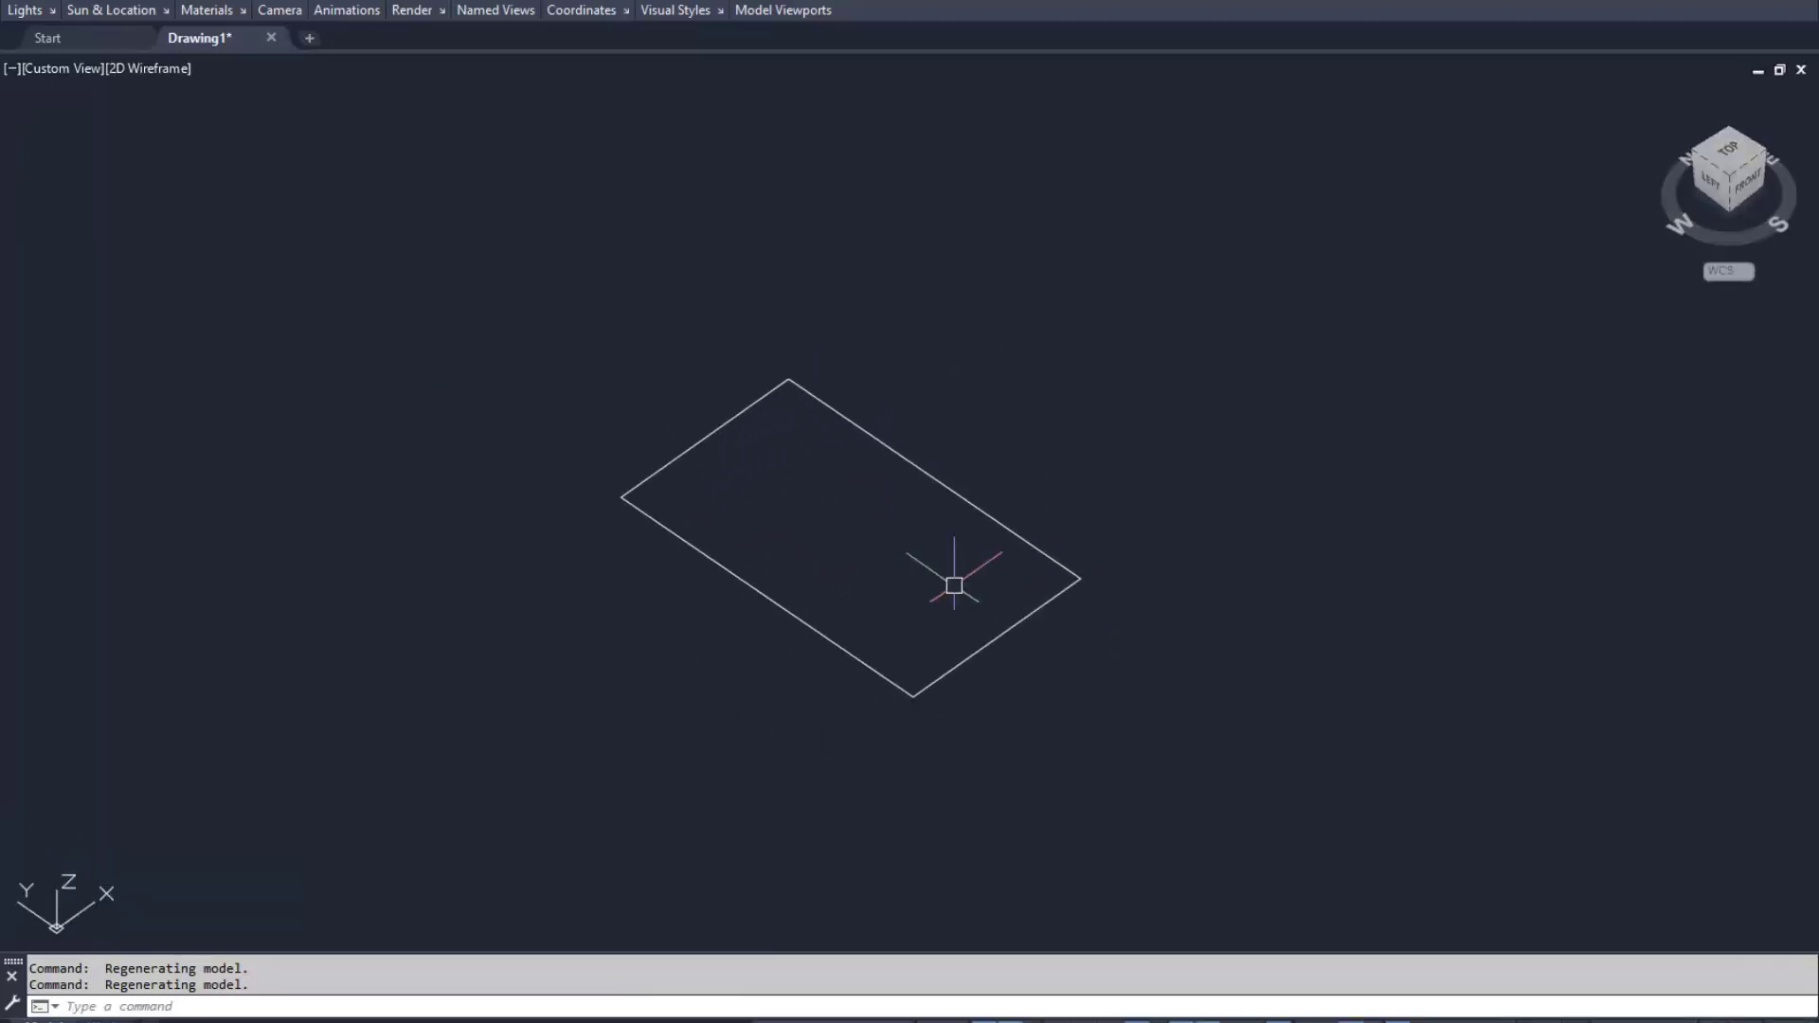
{"action": "type", "text": "REC"}
Draw a 5 by 5 square starting at the rectangle's corner, with snap and grid off
{"action": "key", "text": "Return"}
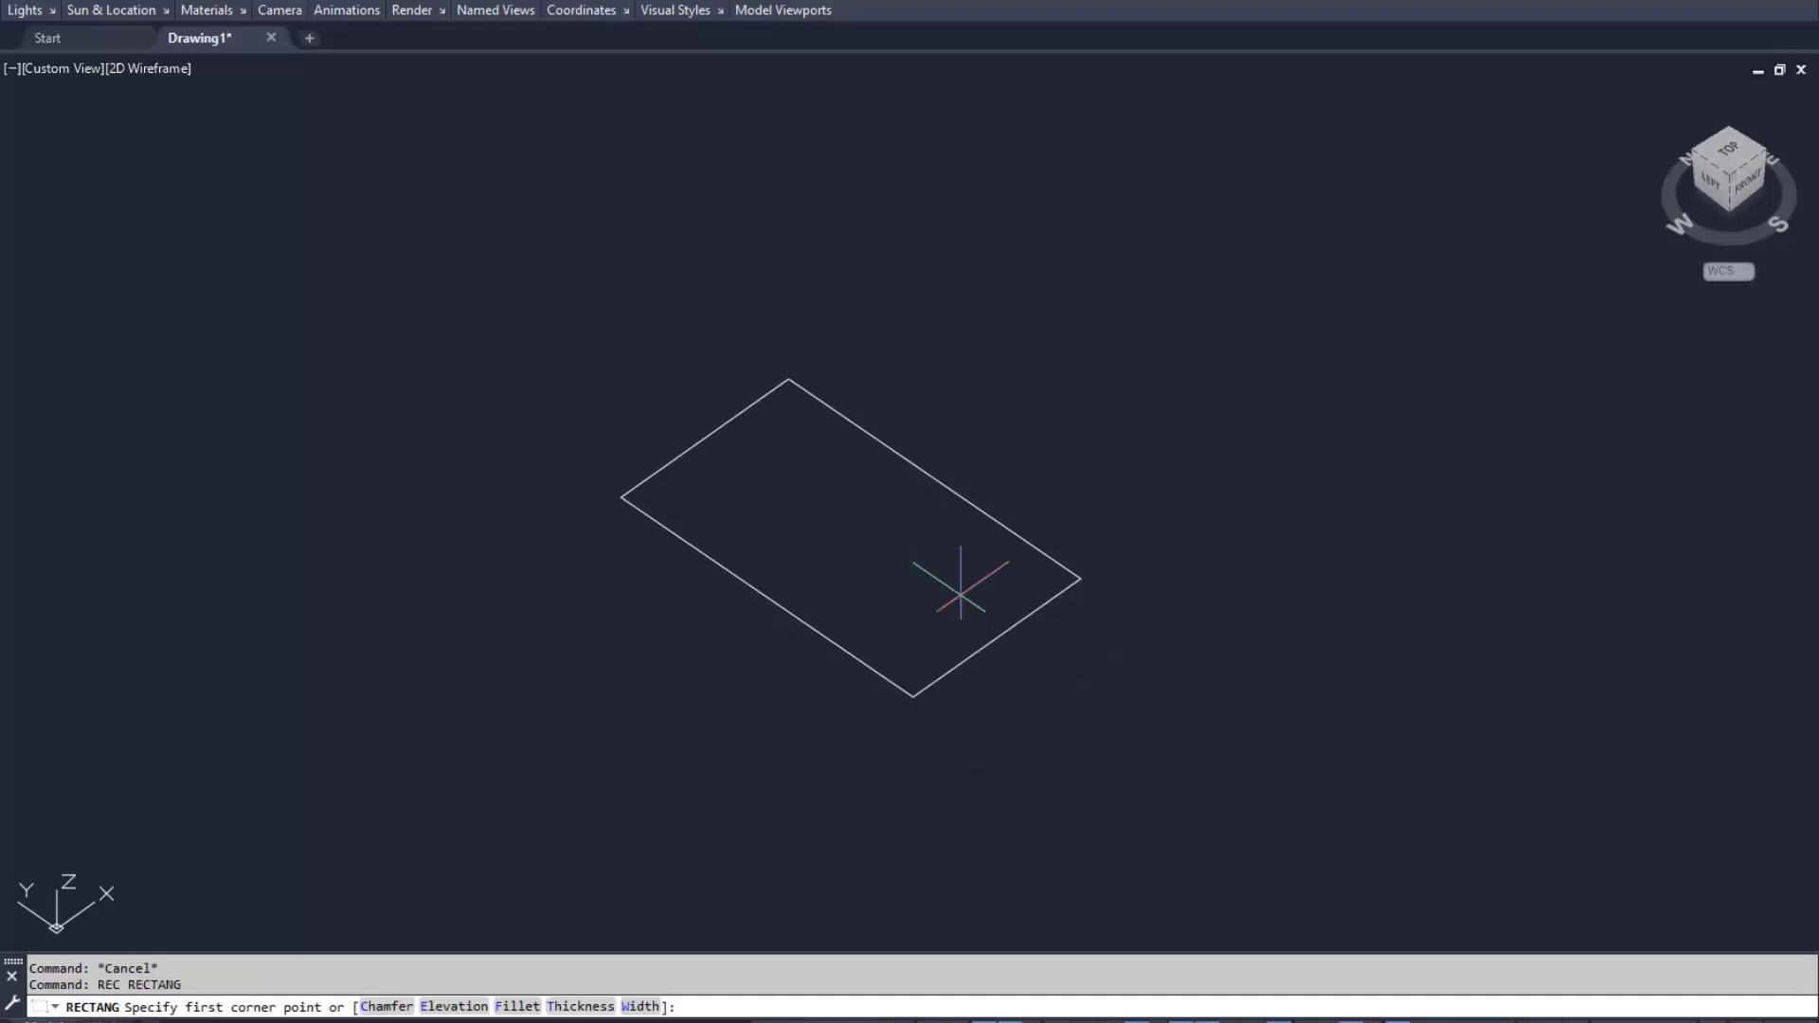
{"action": "middle_click_drag", "start_coordinate": [959, 643], "coordinate": [935, 496]}
{"action": "left_click", "coordinate": [1010, 1021]}
{"action": "left_click", "coordinate": [1056, 433]}
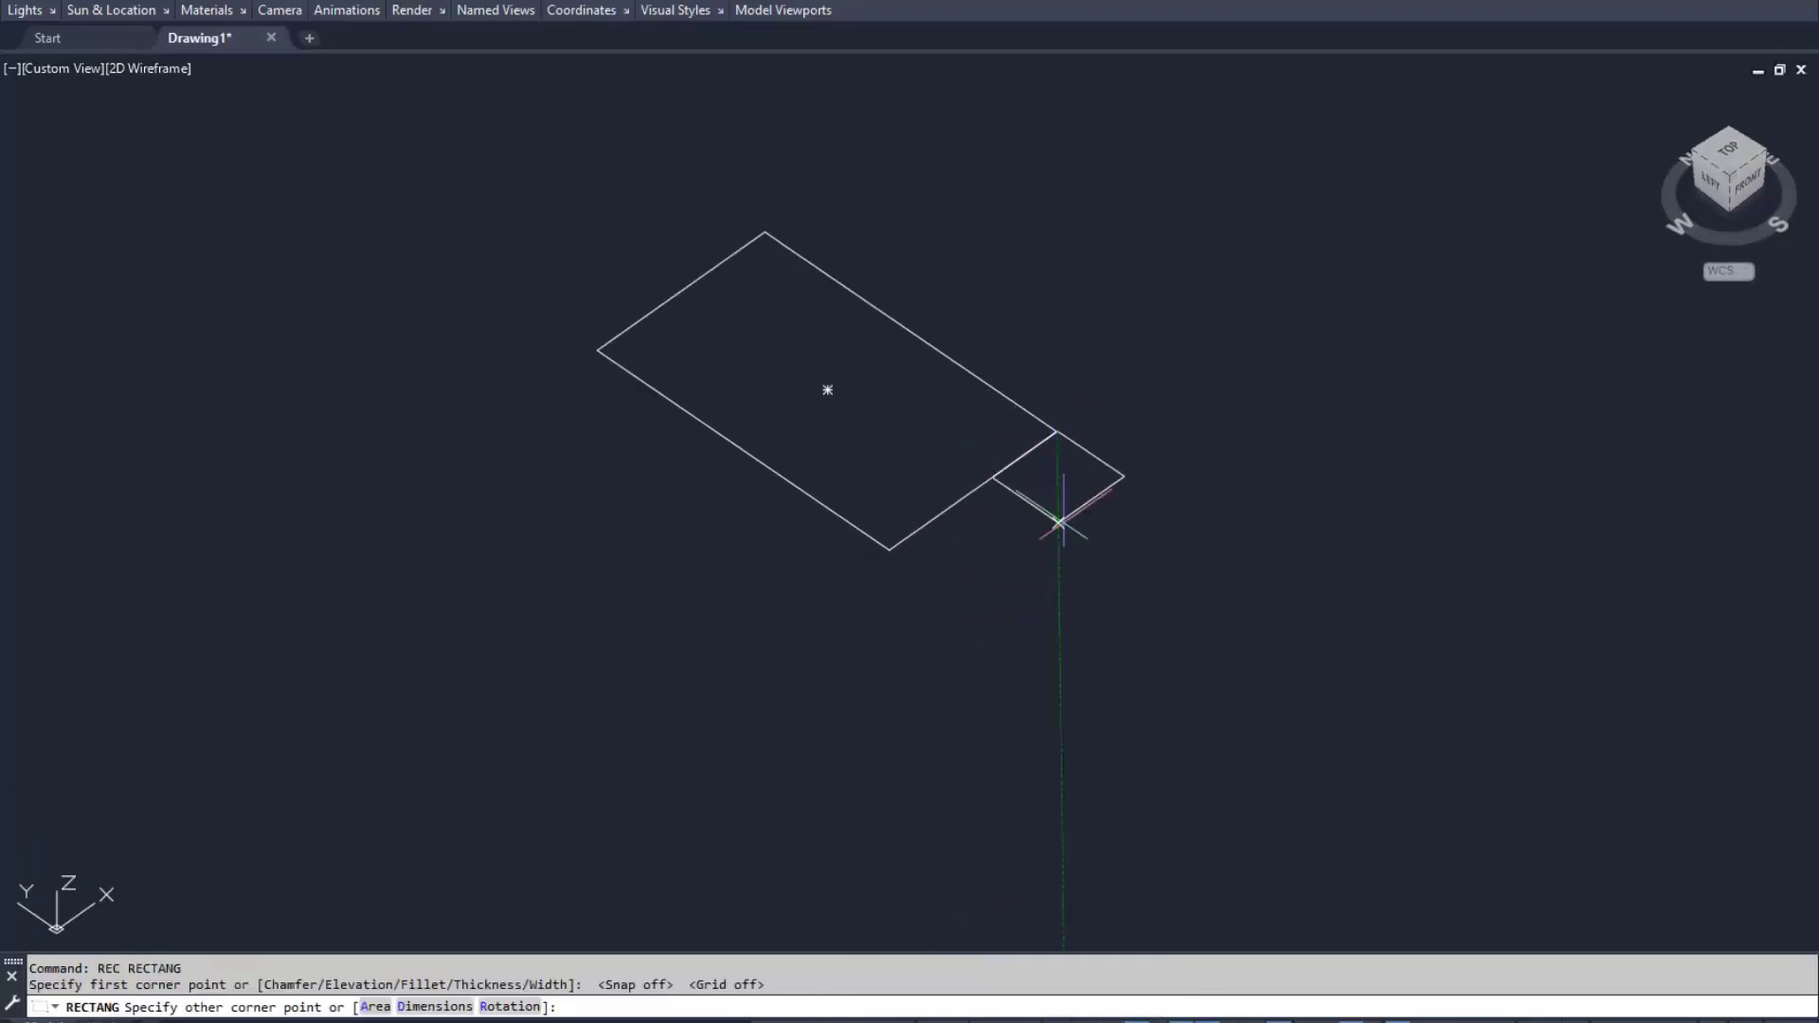
{"action": "type", "text": "d"}
{"action": "key", "text": "Return"}
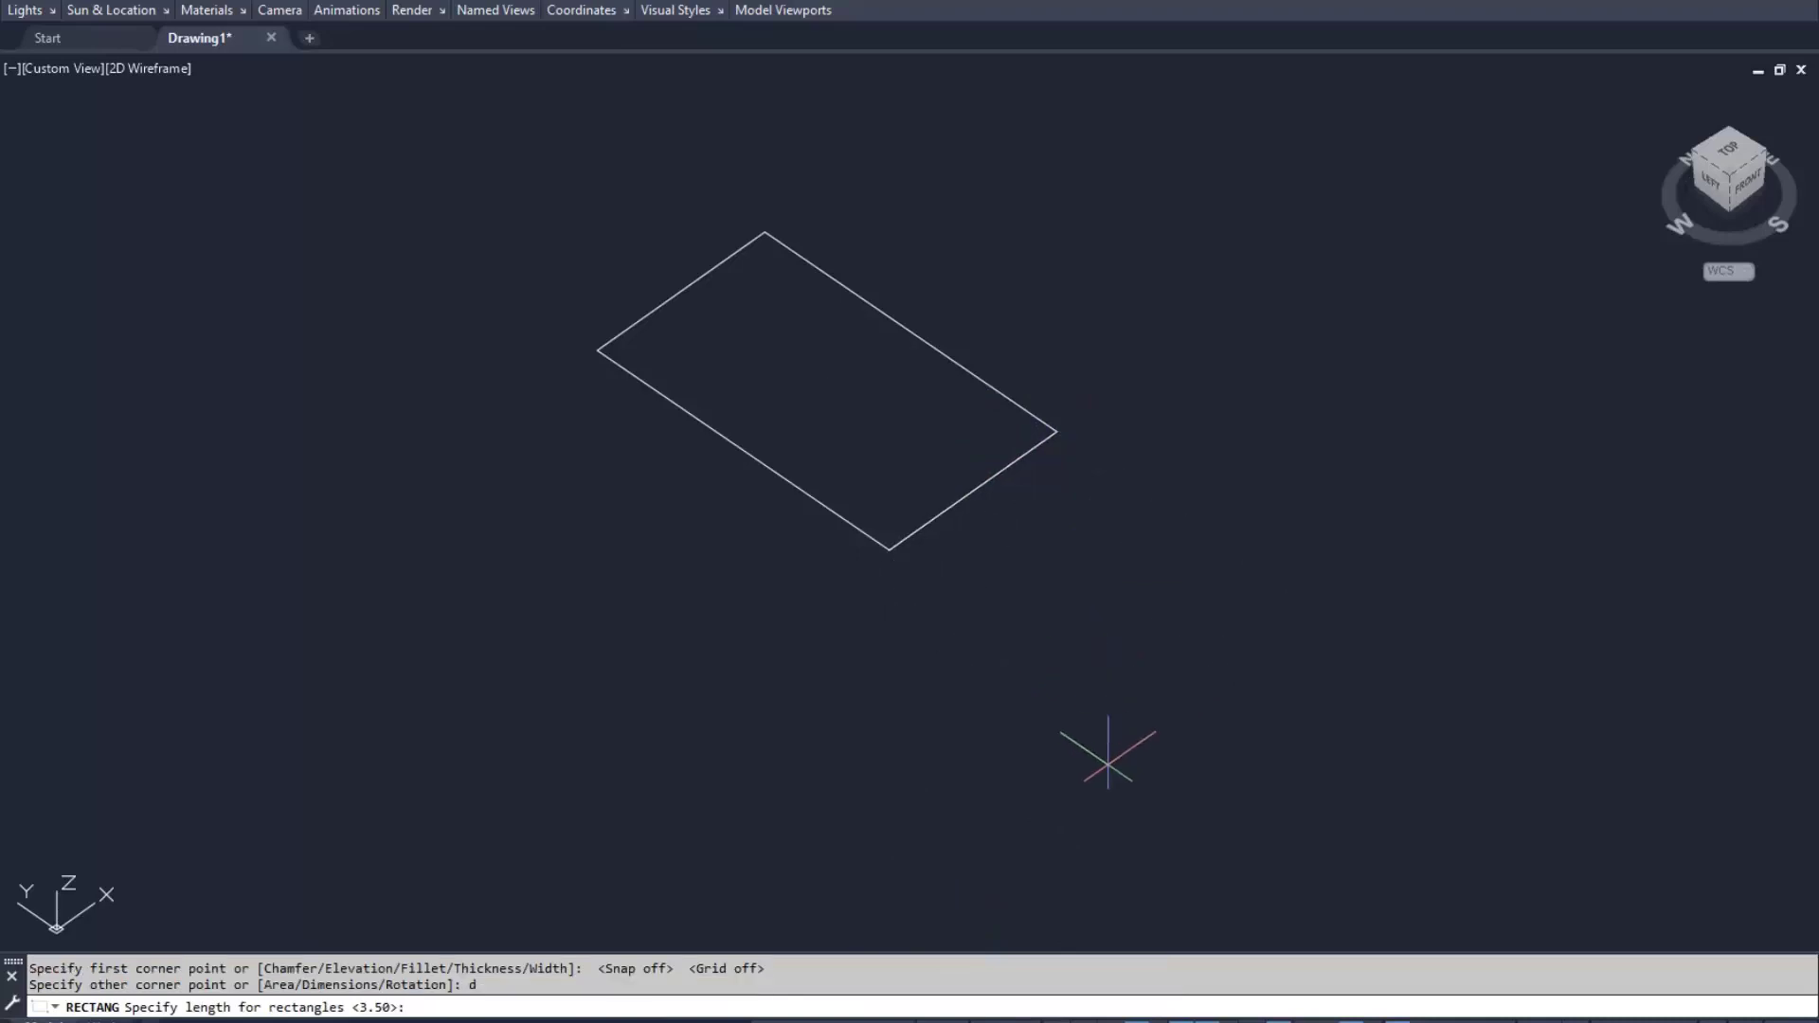
{"action": "type", "text": "5"}
{"action": "key", "text": "Return"}
{"action": "type", "text": "5"}
{"action": "key", "text": "Return"}
{"action": "left_click", "coordinate": [1108, 754]}
{"action": "middle_click_drag", "start_coordinate": [1028, 675], "coordinate": [1036, 531]}
{"action": "key", "text": "Escape"}
{"action": "key", "text": "Escape"}
Mirror the 3.5 by 6 rectangle across the square's corner-to-corner line, keeping the original
{"action": "type", "text": "mi"}
{"action": "key", "text": "Return"}
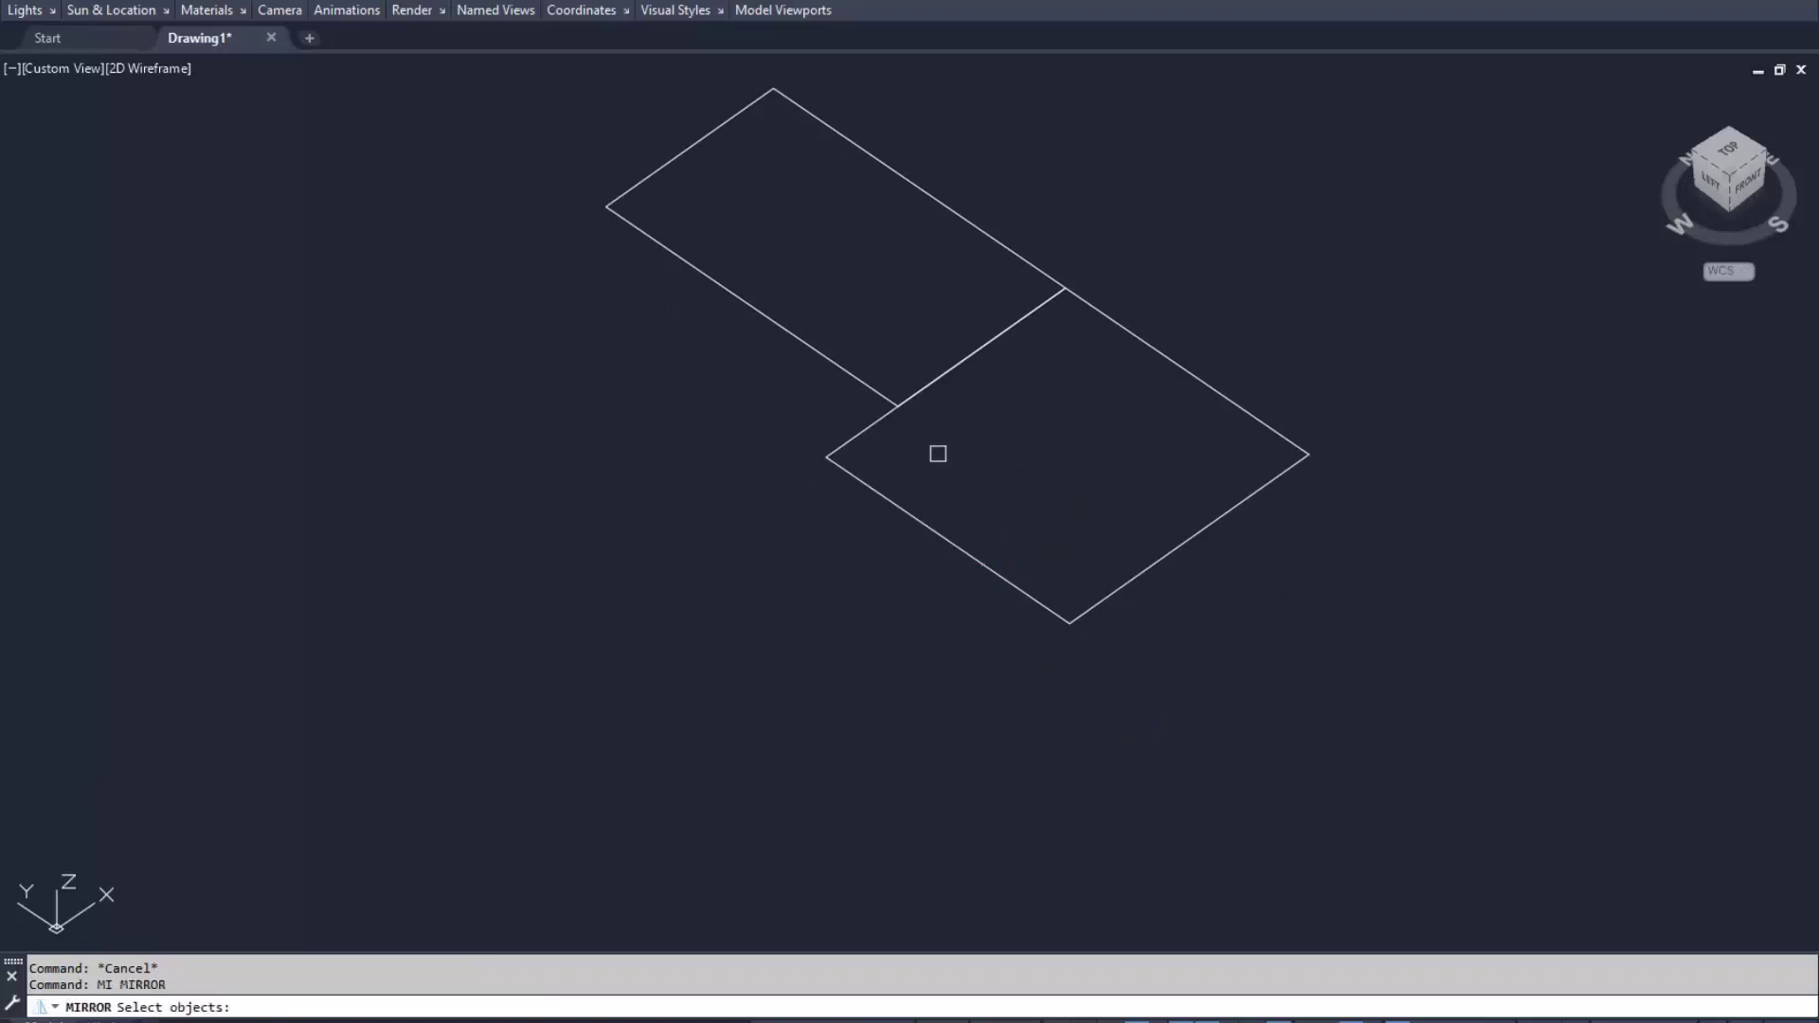
{"action": "left_click", "coordinate": [843, 365]}
{"action": "key", "text": "Return"}
{"action": "left_click", "coordinate": [826, 456]}
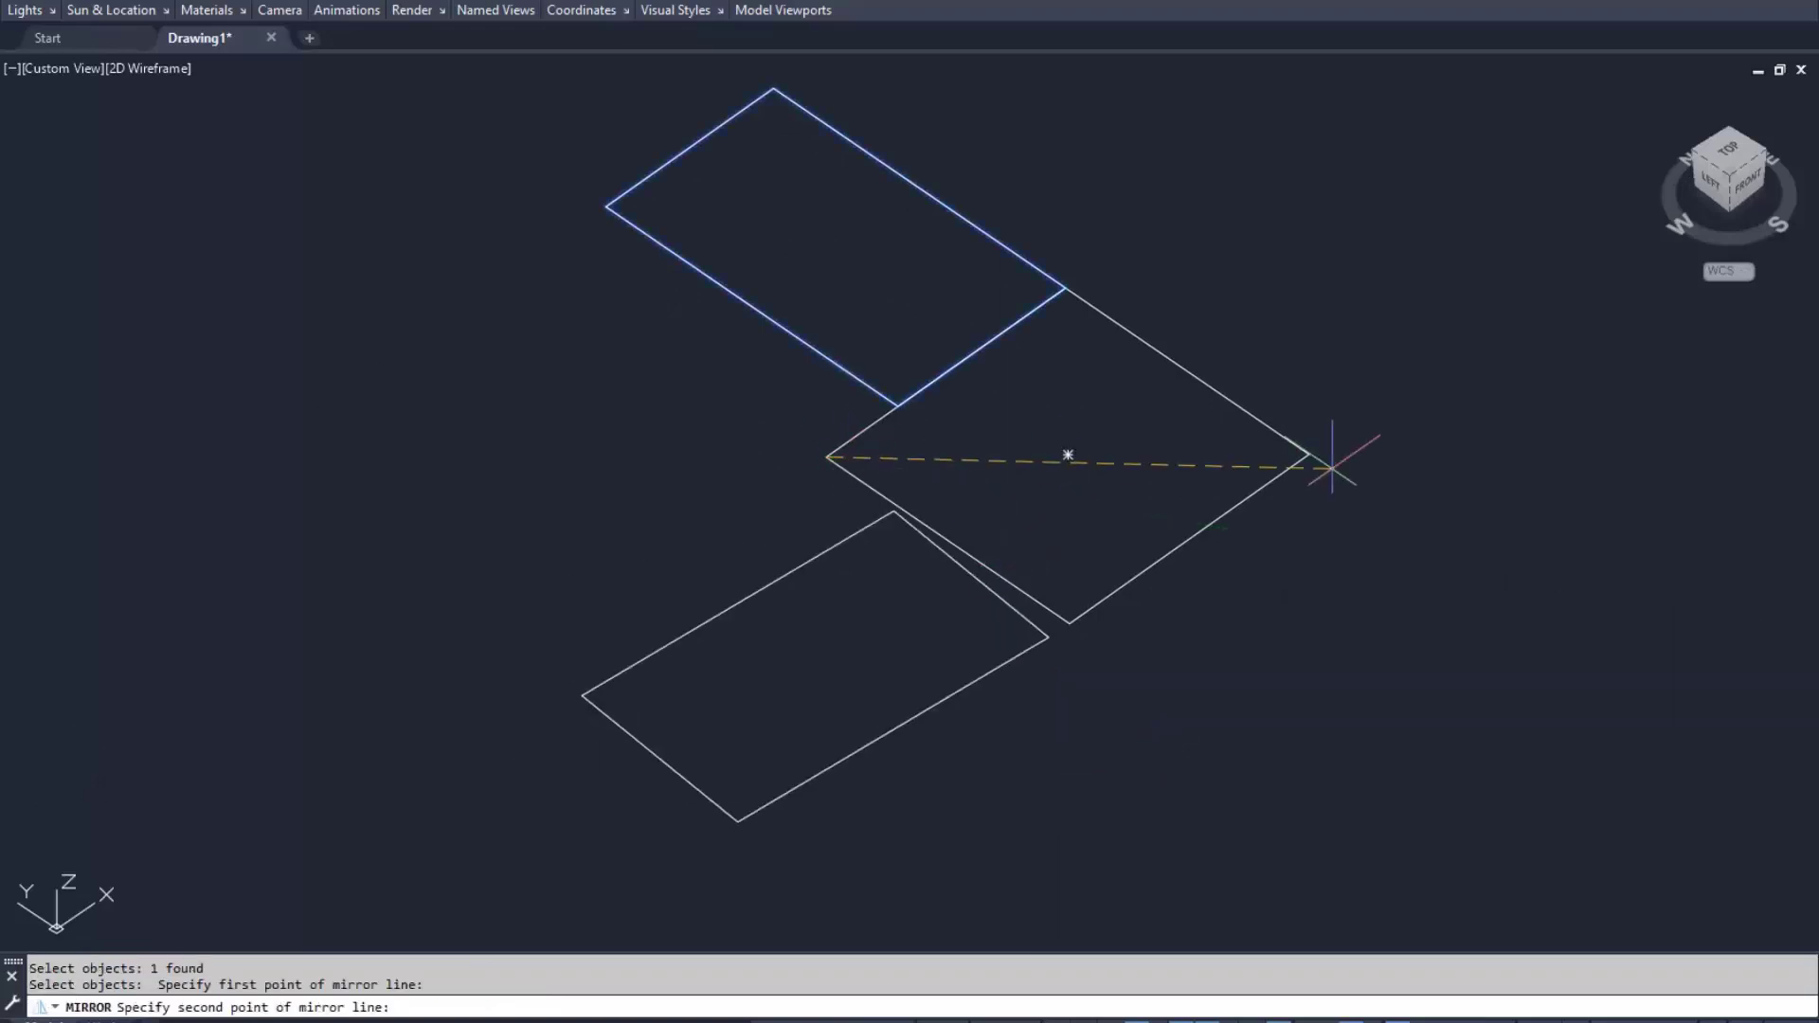
{"action": "left_click", "coordinate": [1308, 455]}
{"action": "key", "text": "Return"}
{"action": "middle_click_drag", "start_coordinate": [1048, 495], "coordinate": [1317, 499], "text": "shift"}
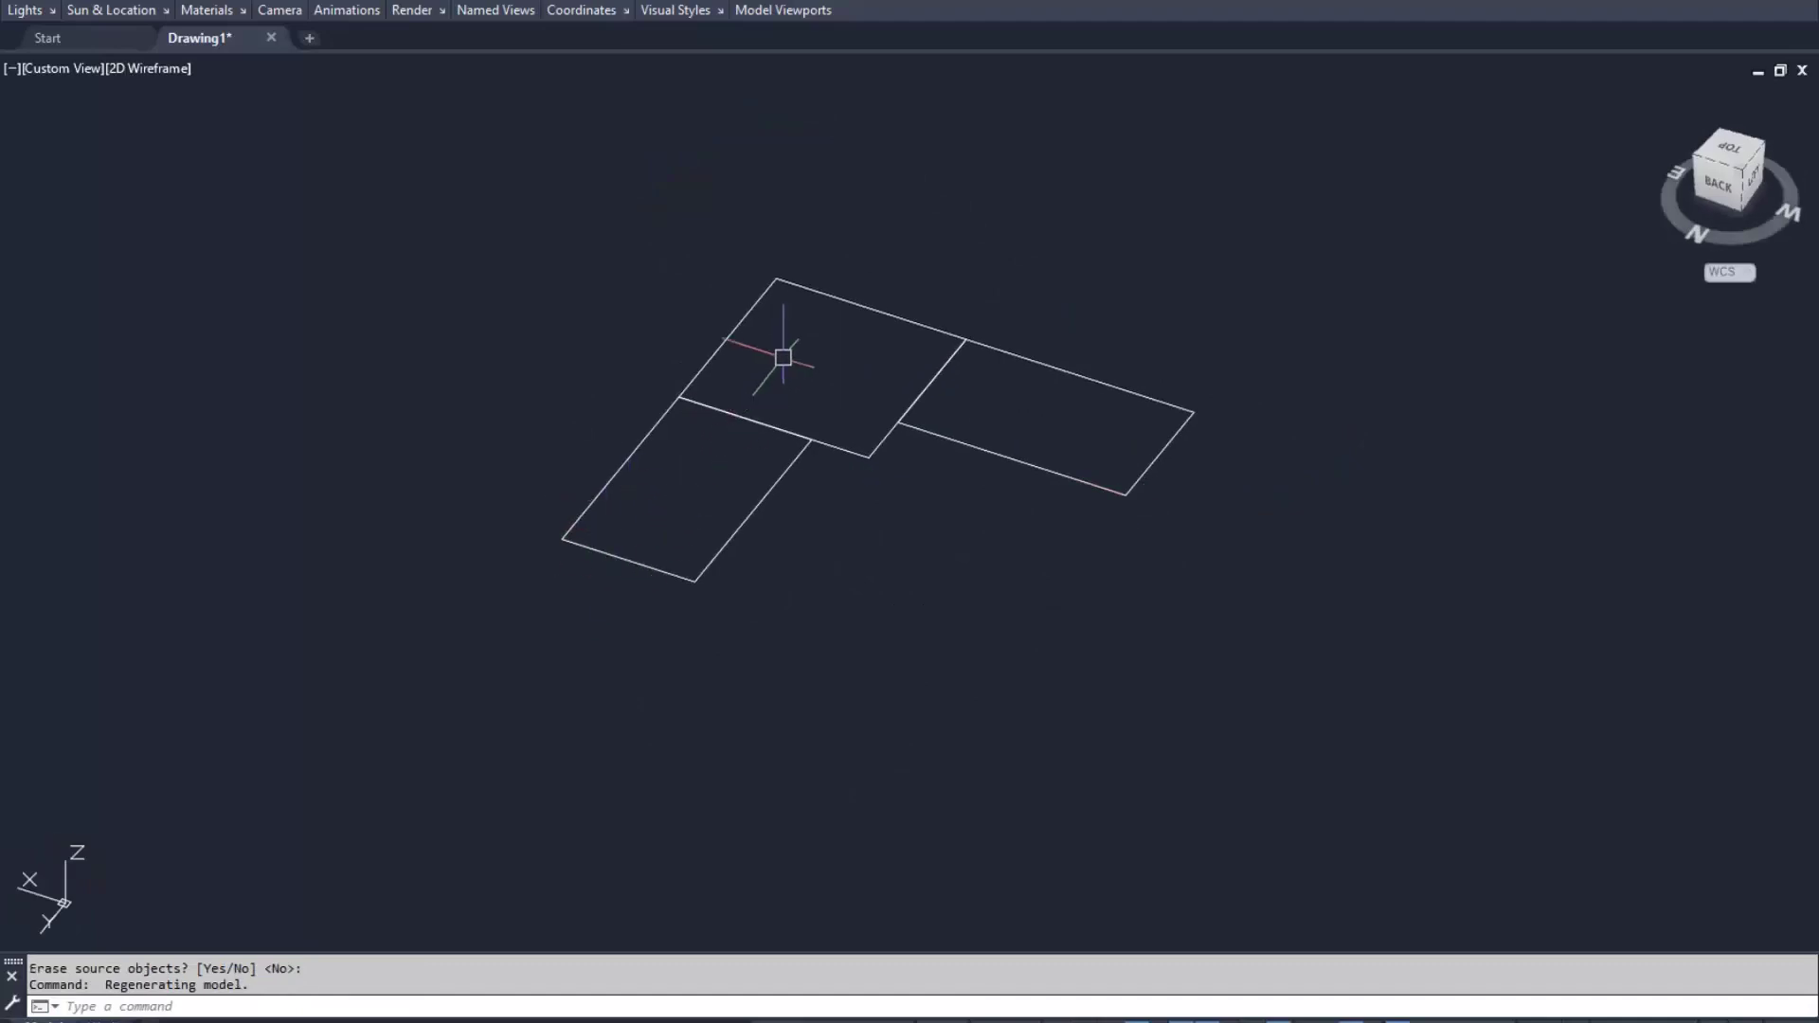
{"action": "mouse_move", "coordinate": [834, 446]}
{"action": "middle_mouse_down", "text": "shift"}
{"action": "mouse_move", "coordinate": [878, 467]}
{"action": "mouse_move", "coordinate": [820, 391]}
{"action": "middle_mouse_up", "text": "shift"}
{"action": "scroll", "coordinate": [821, 389], "scroll_direction": "up", "scroll_amount": 3}
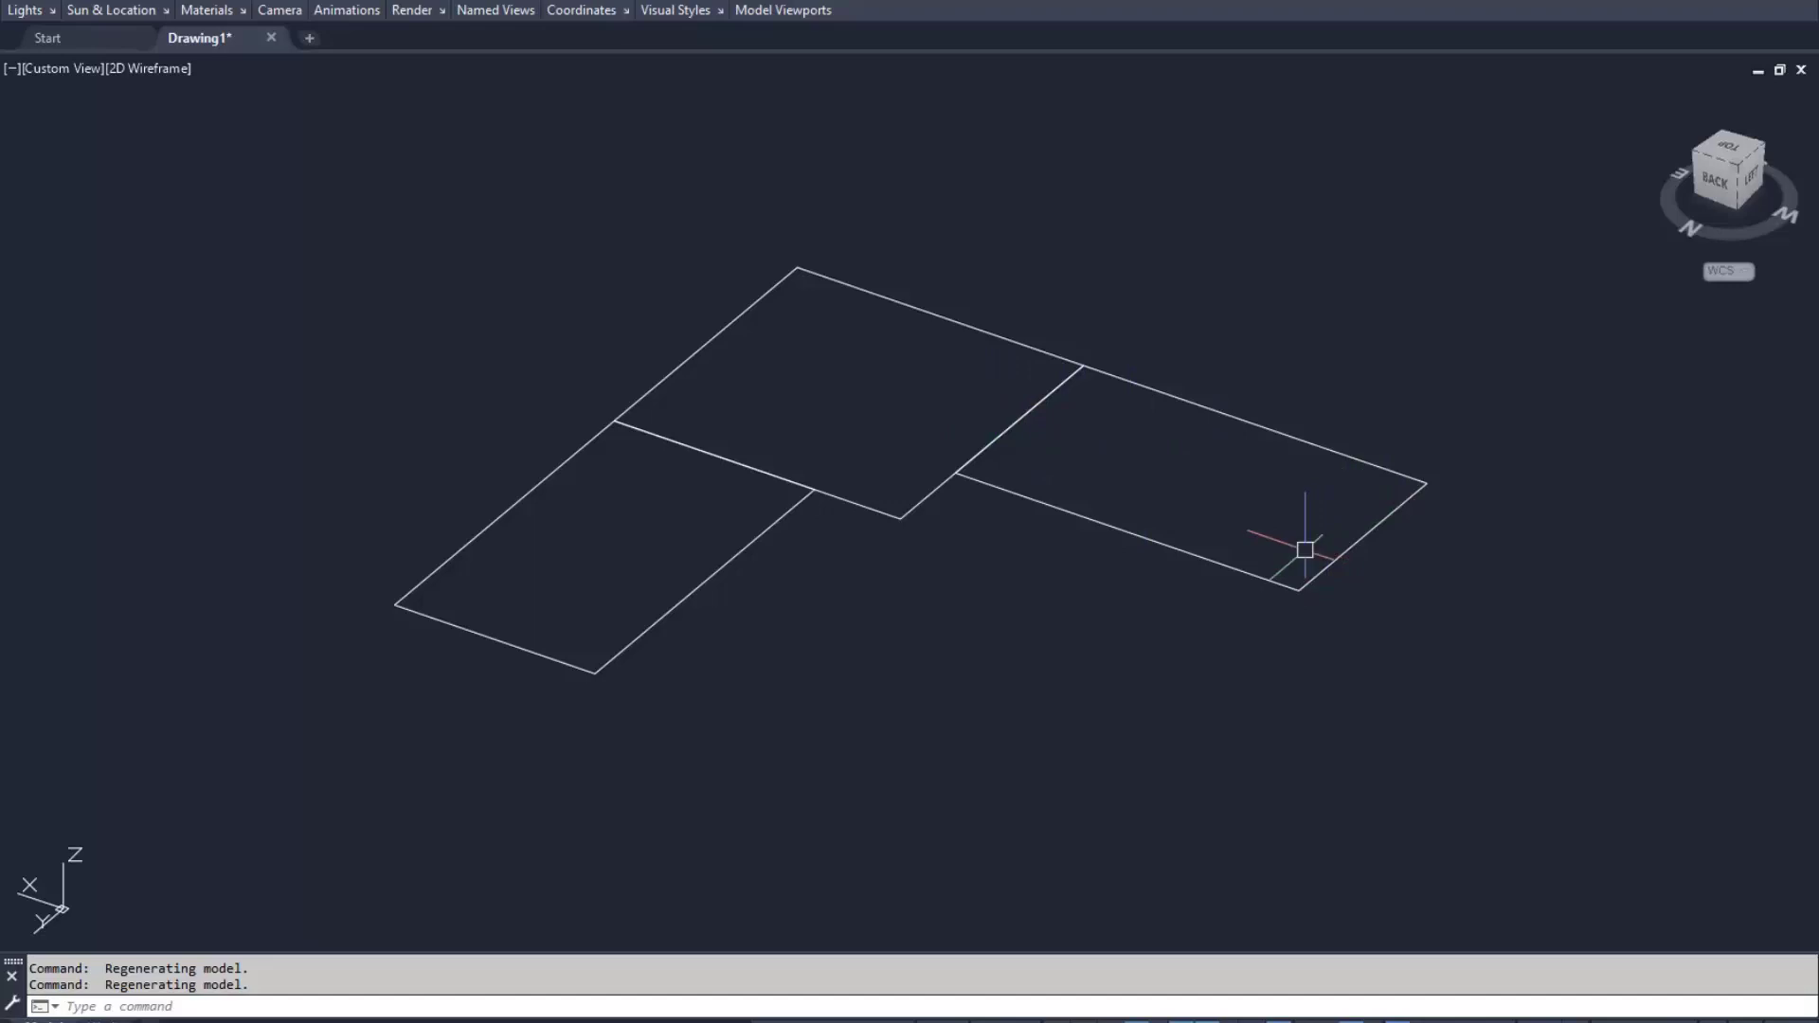
{"action": "middle_click_drag", "start_coordinate": [1013, 522], "coordinate": [936, 519], "text": "shift"}
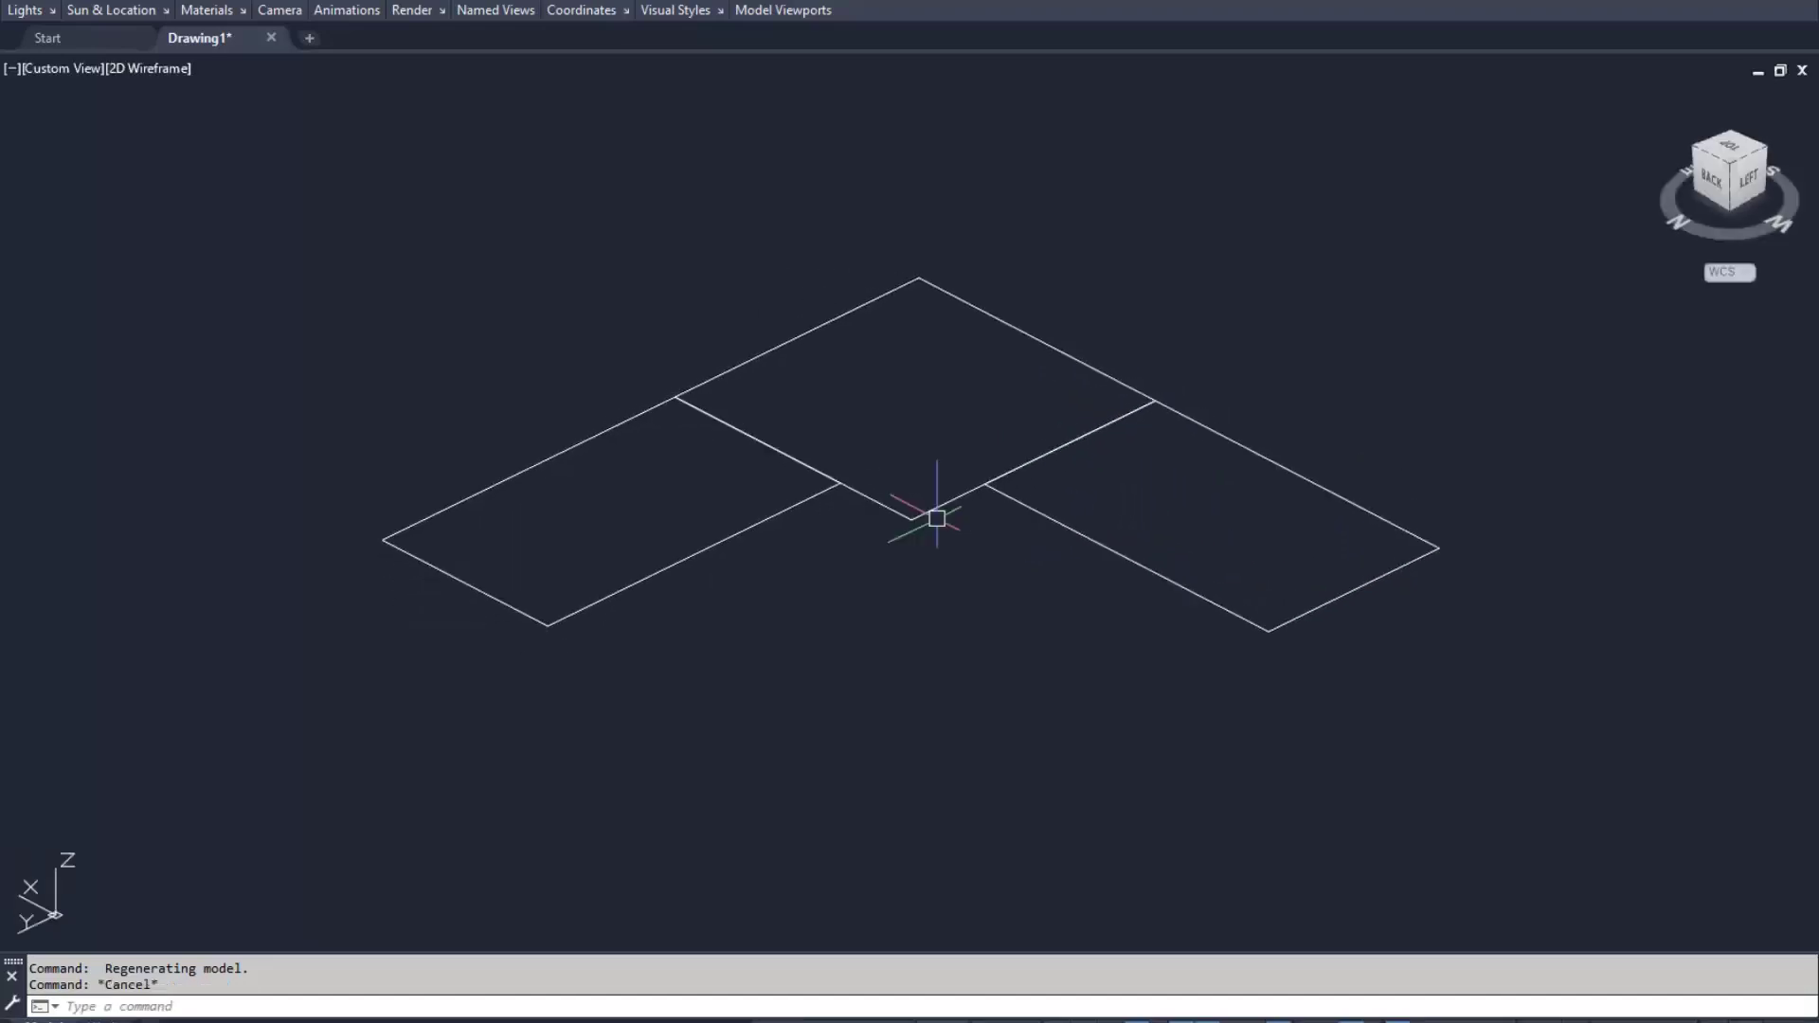
{"action": "type", "text": "ext"}
Extrude the left rectangle 2 units high, after undoing a first 3-unit extrusion
{"action": "key", "text": "Return"}
{"action": "left_click", "coordinate": [787, 506]}
{"action": "key", "text": "Return"}
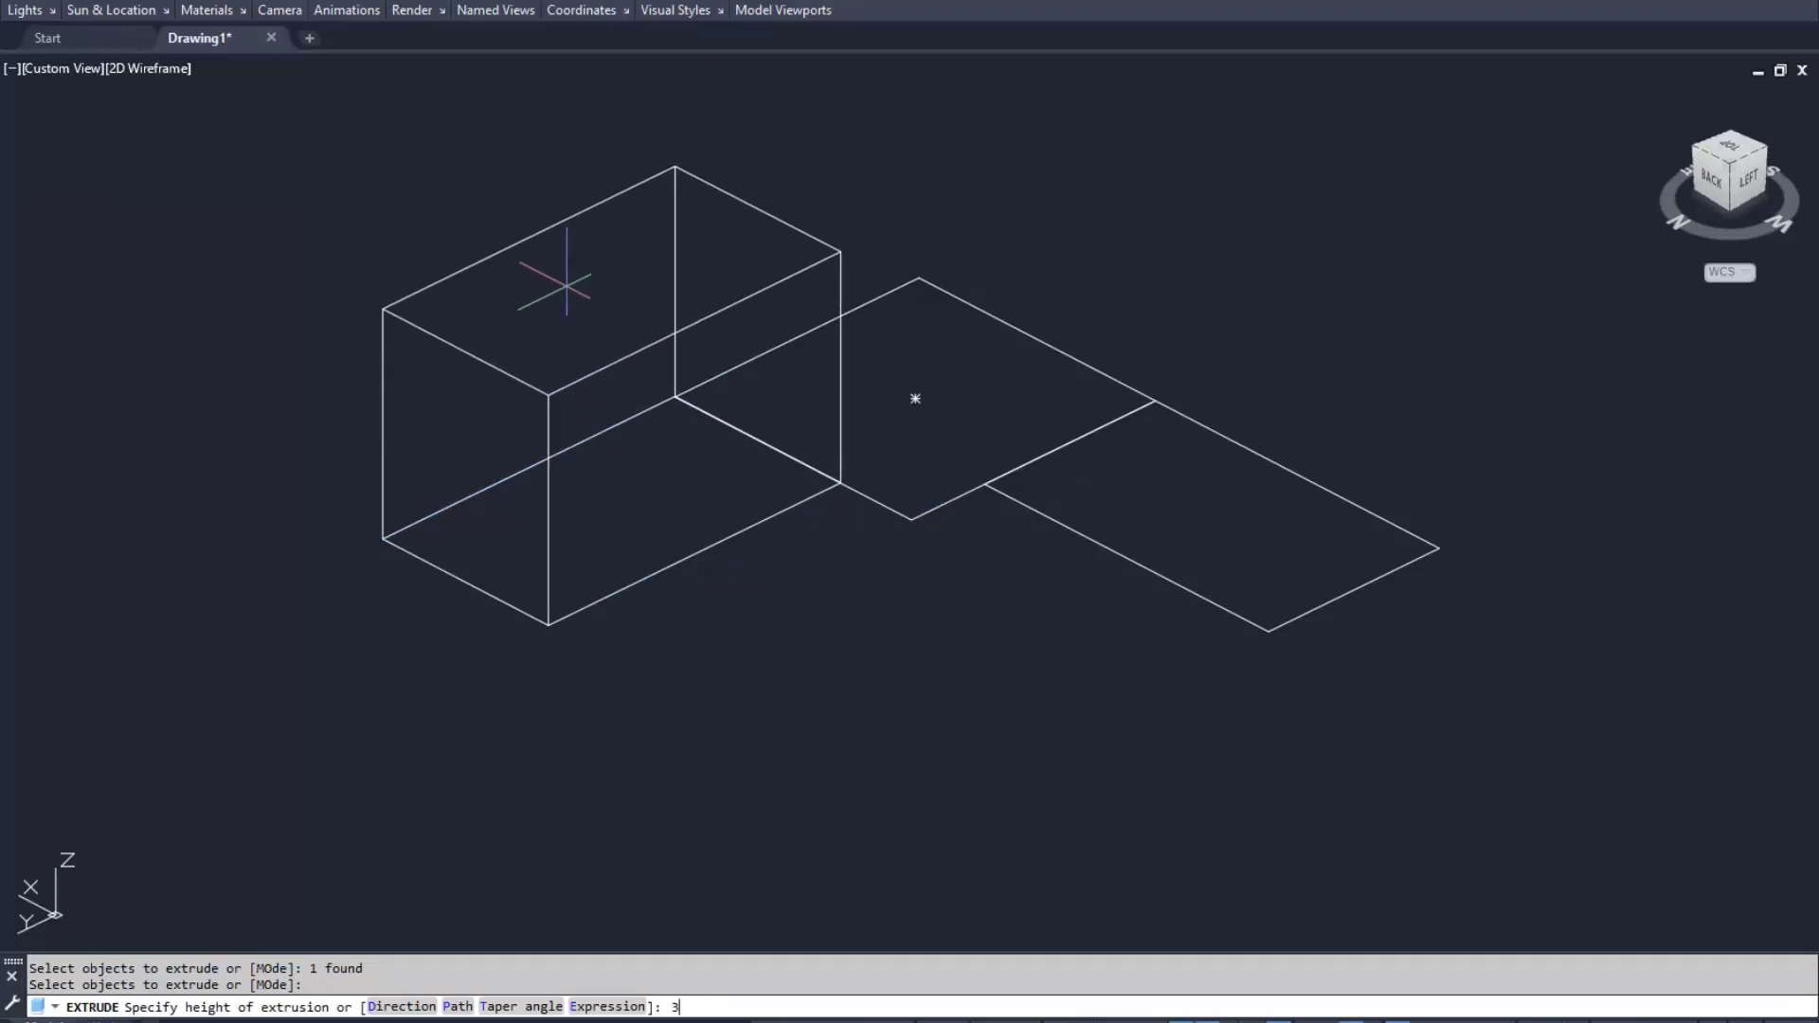
{"action": "key", "text": "Return"}
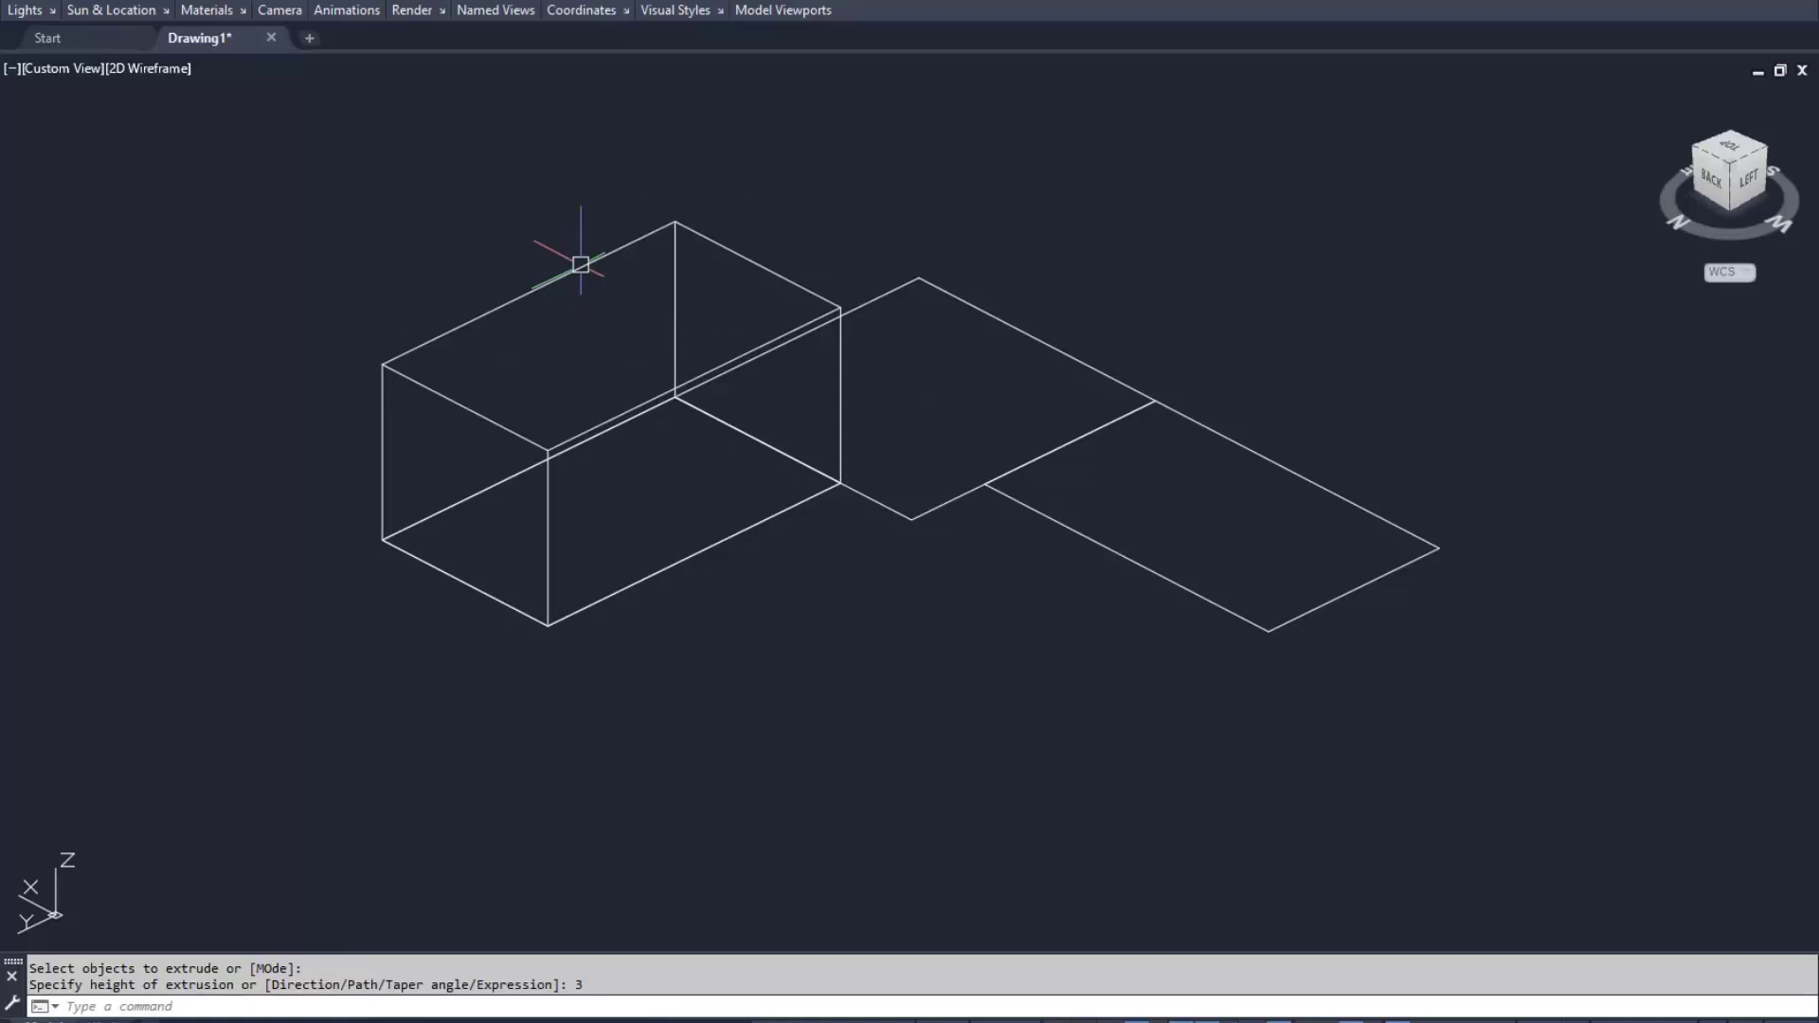
{"action": "key", "text": "ctrl+z"}
{"action": "key", "text": "Escape"}
{"action": "key", "text": "Escape"}
{"action": "type", "text": "m"}
{"action": "key", "text": "Return"}
{"action": "key", "text": "Escape"}
{"action": "key", "text": "Escape"}
{"action": "key", "text": "Return"}
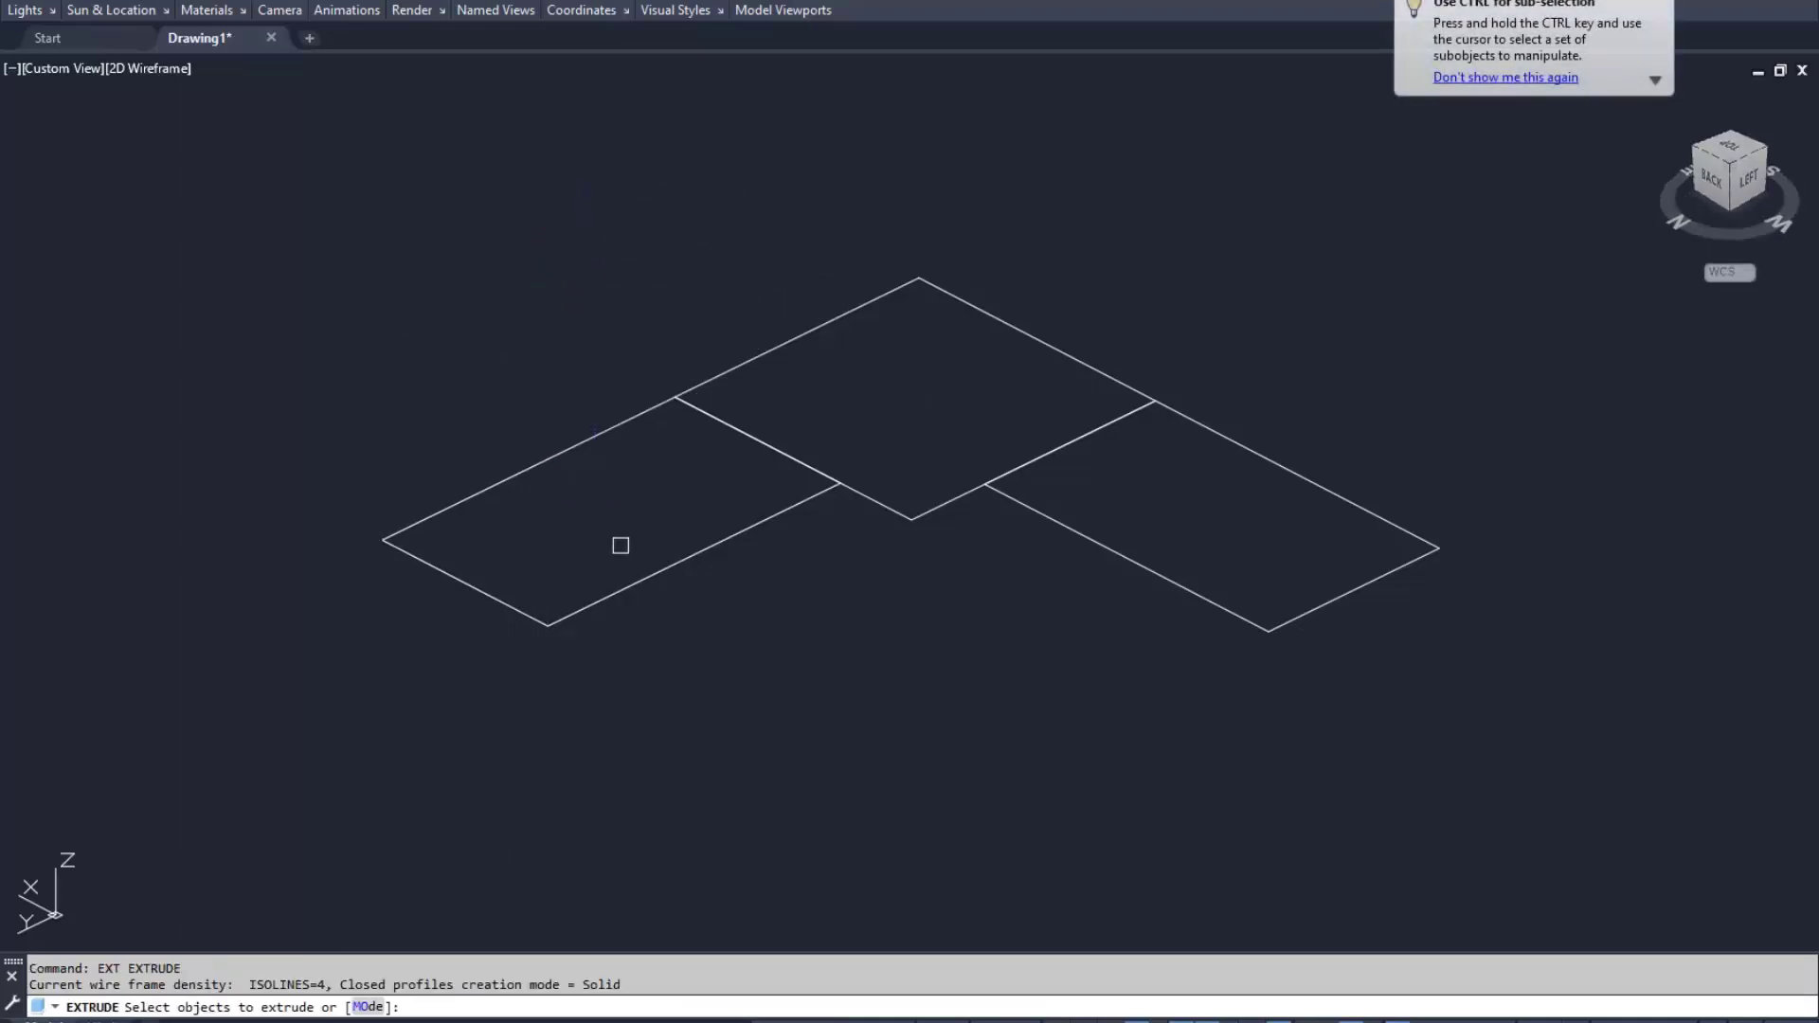
{"action": "left_click", "coordinate": [684, 555]}
{"action": "key", "text": "Return"}
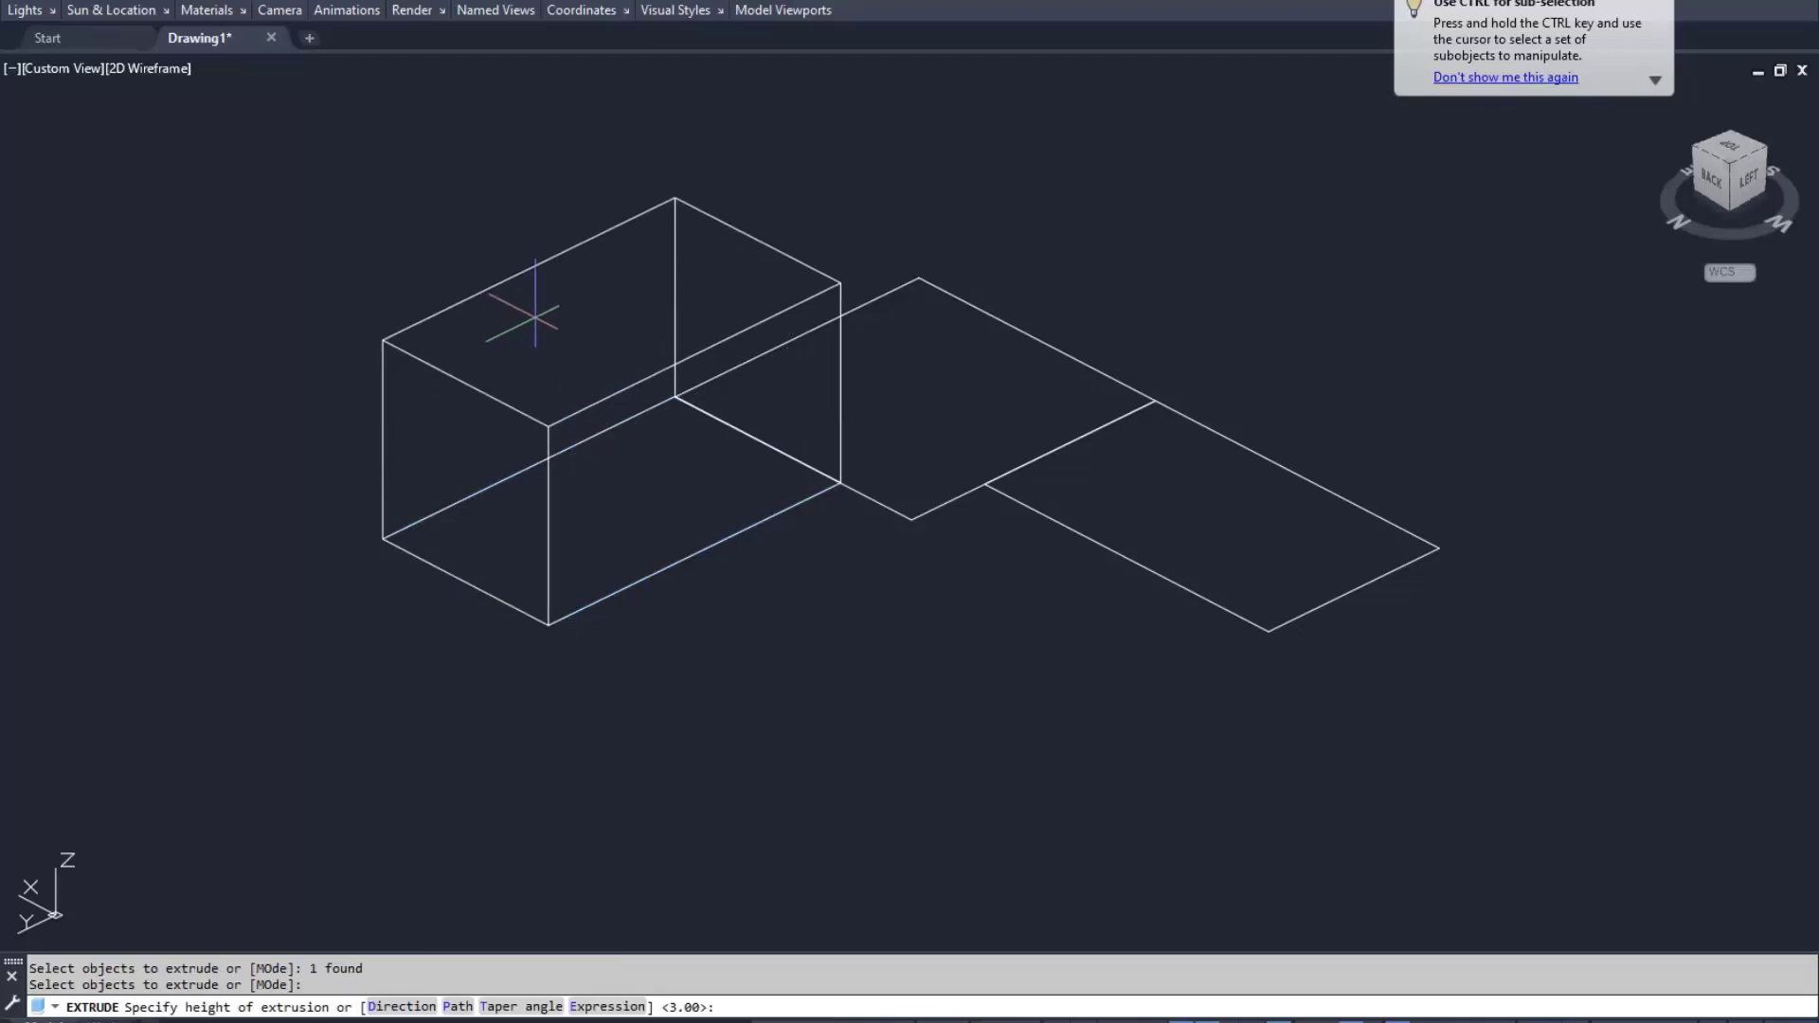
{"action": "type", "text": "2"}
{"action": "key", "text": "Return"}
Extrude the middle 5 by 5 square into a box 2 units high
{"action": "key", "text": "Escape"}
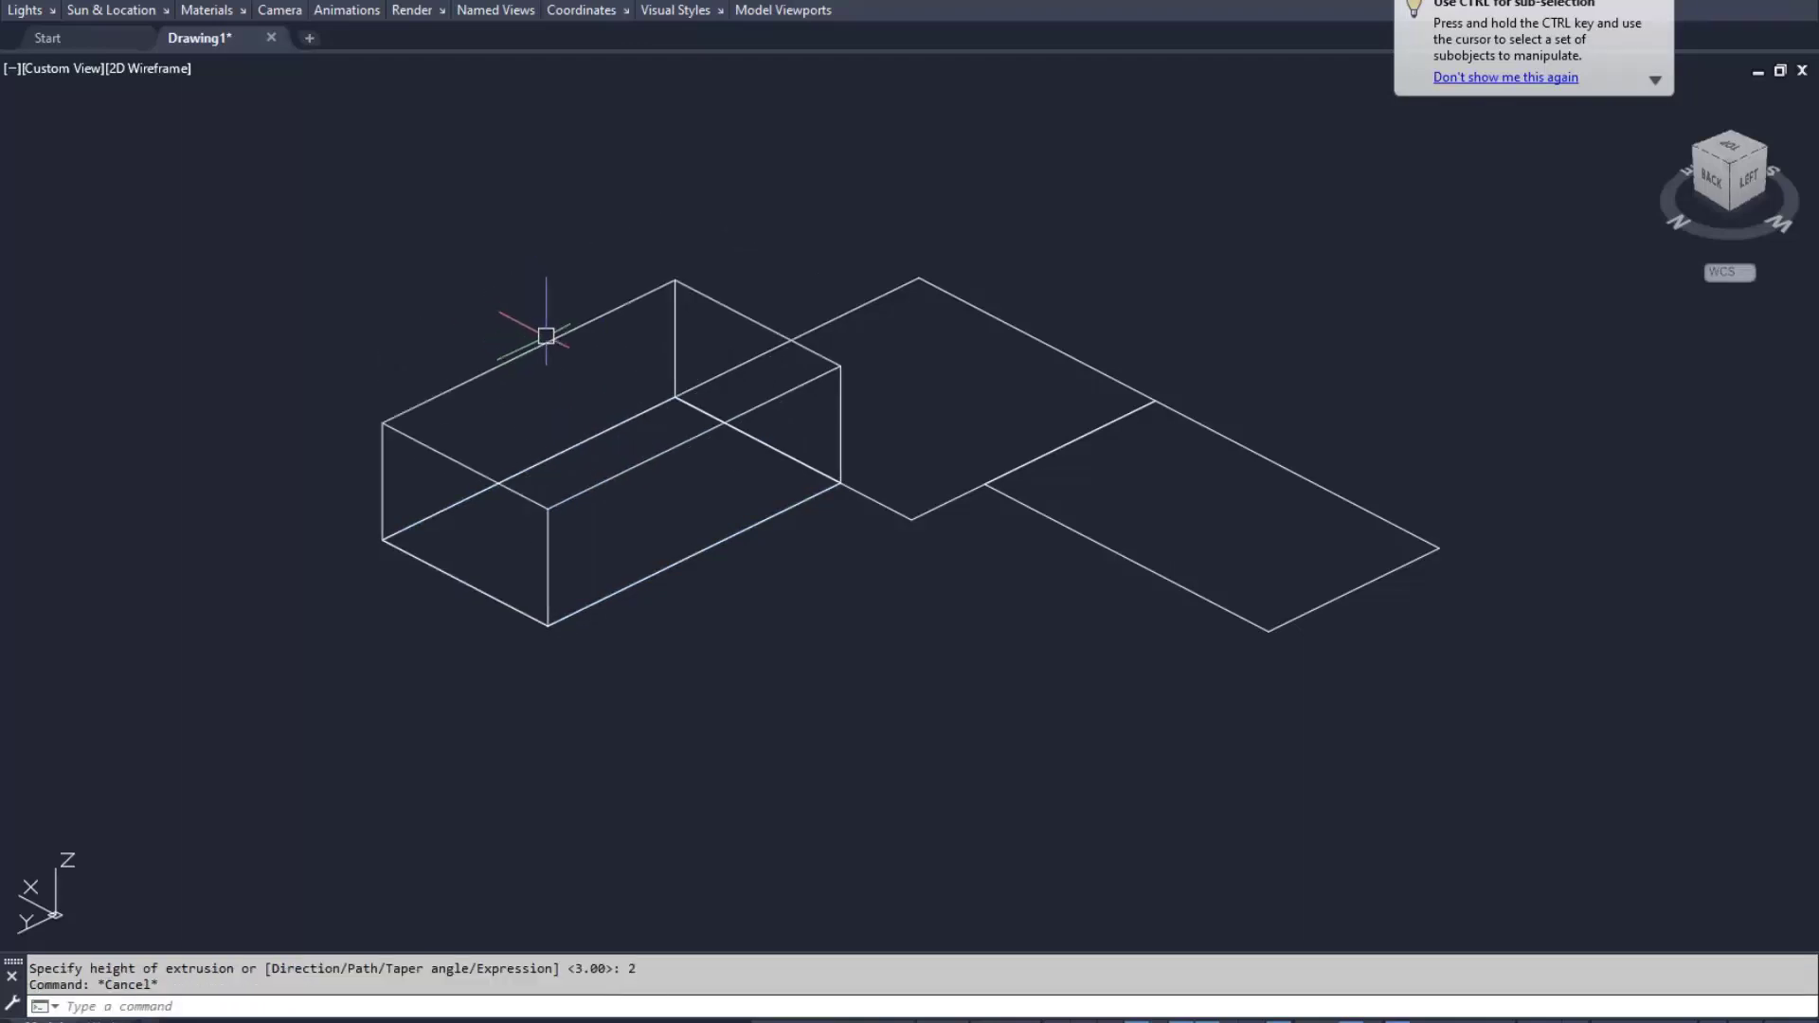
{"action": "key", "text": "Return"}
{"action": "left_click", "coordinate": [938, 508]}
{"action": "key", "text": "Return"}
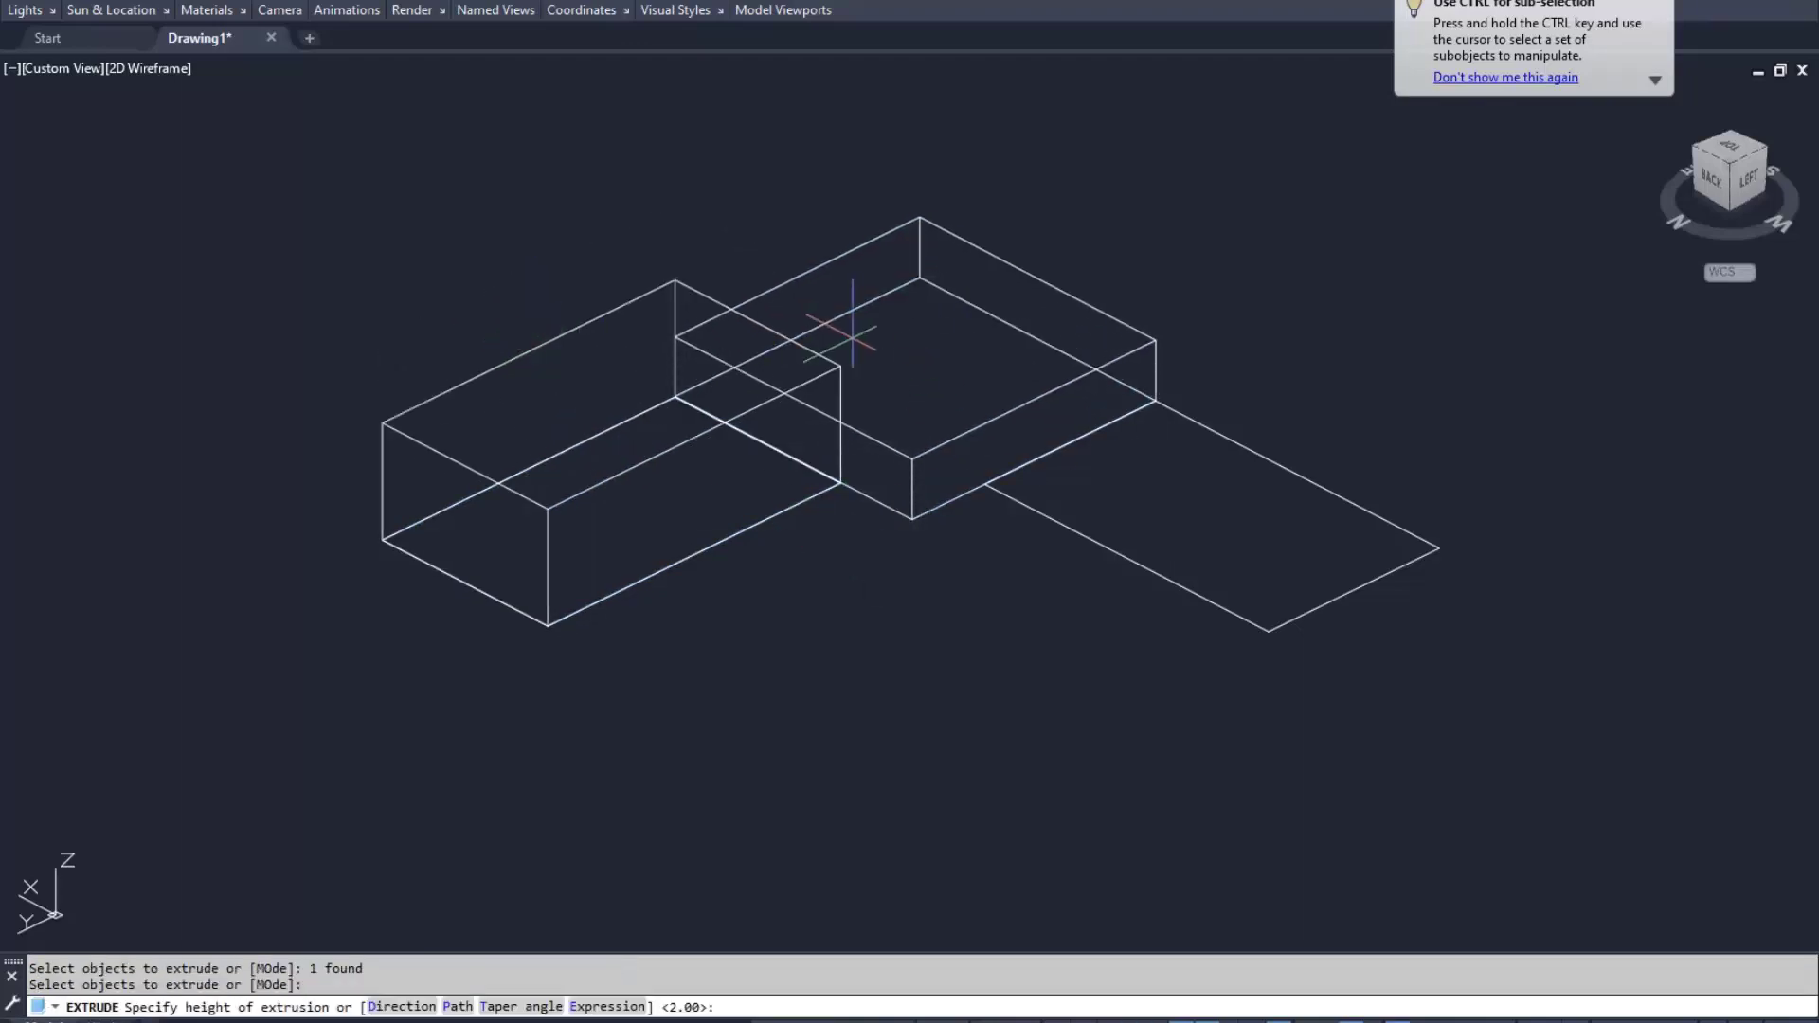
{"action": "left_click", "coordinate": [841, 359]}
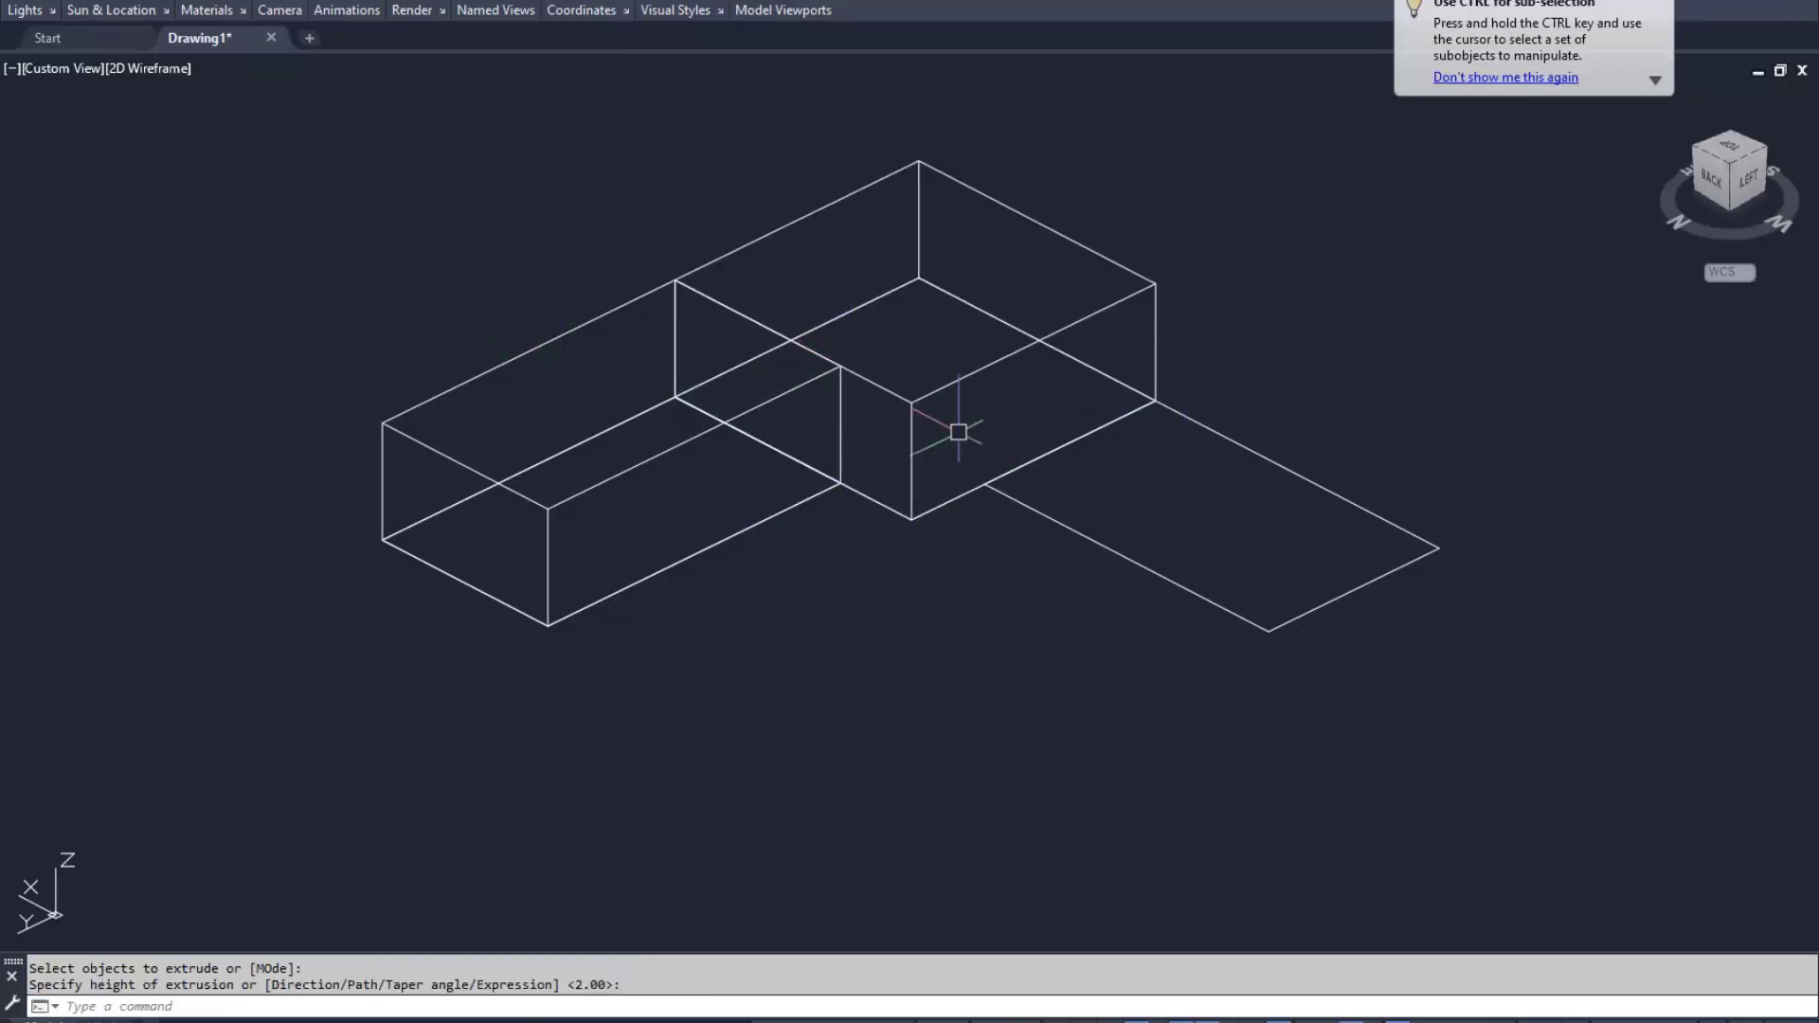
{"action": "middle_click_drag", "start_coordinate": [853, 451], "coordinate": [832, 396], "text": "shift"}
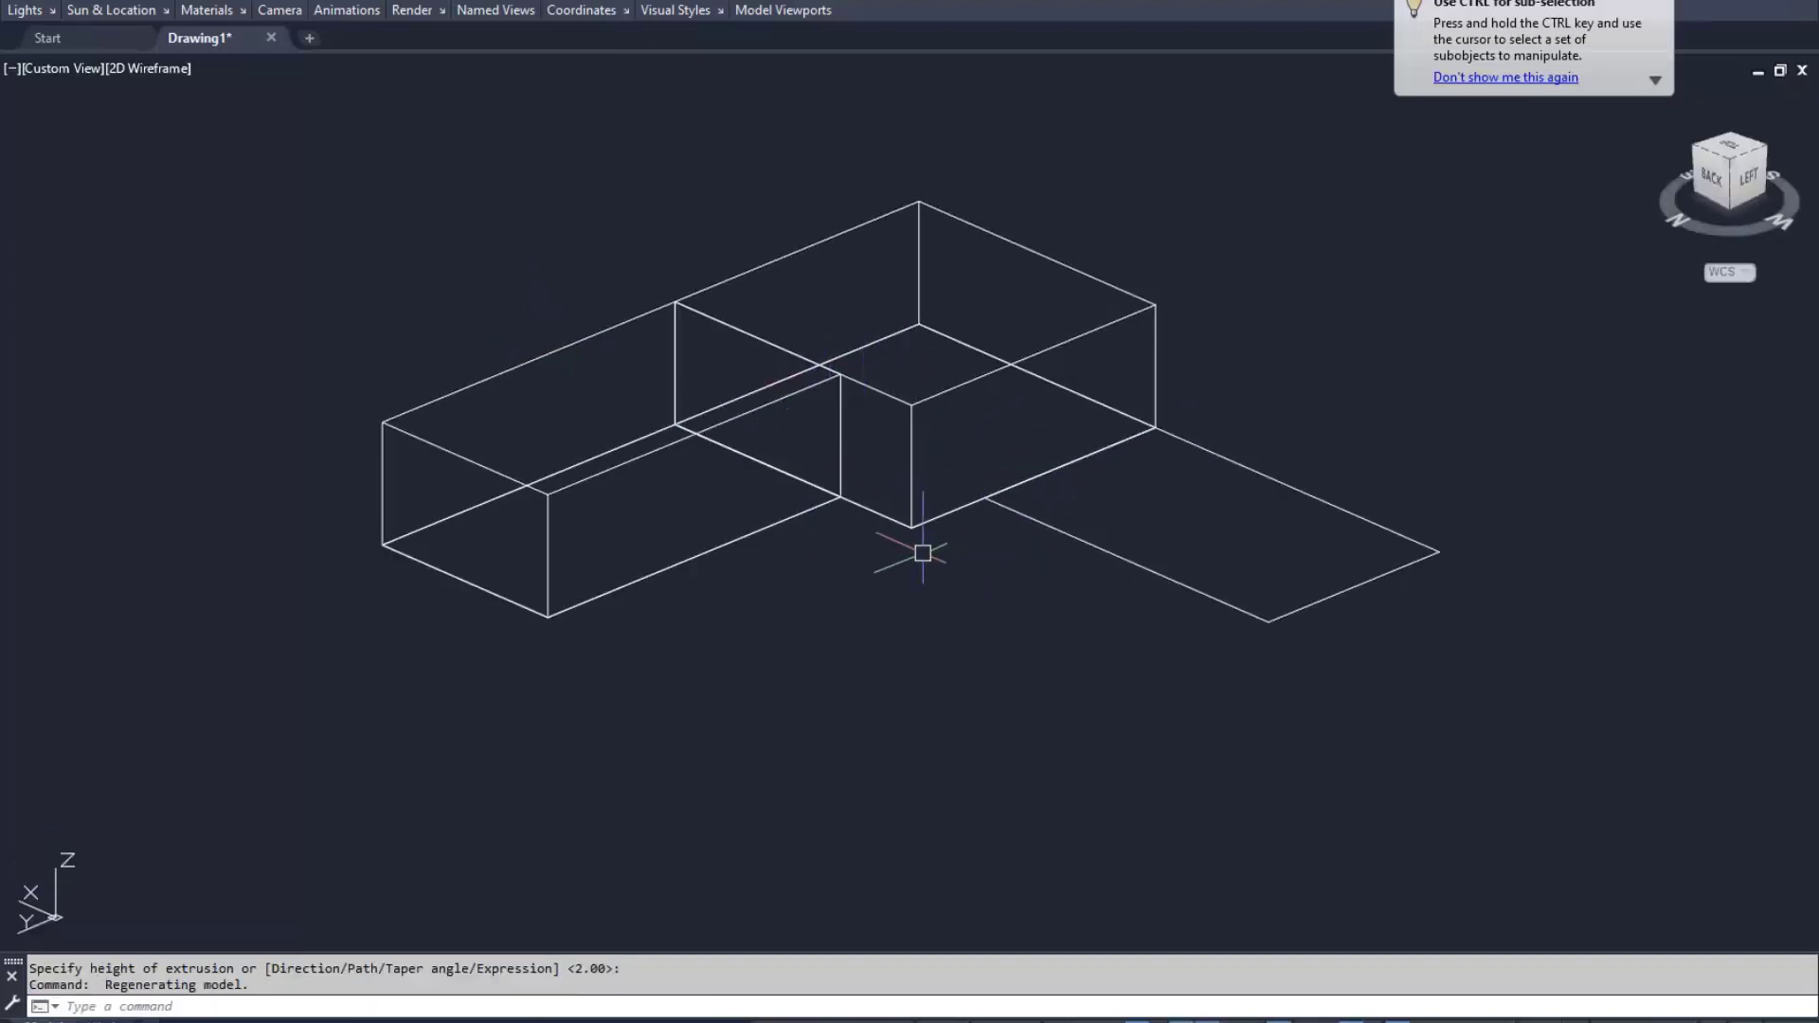
{"action": "key", "text": "Escape"}
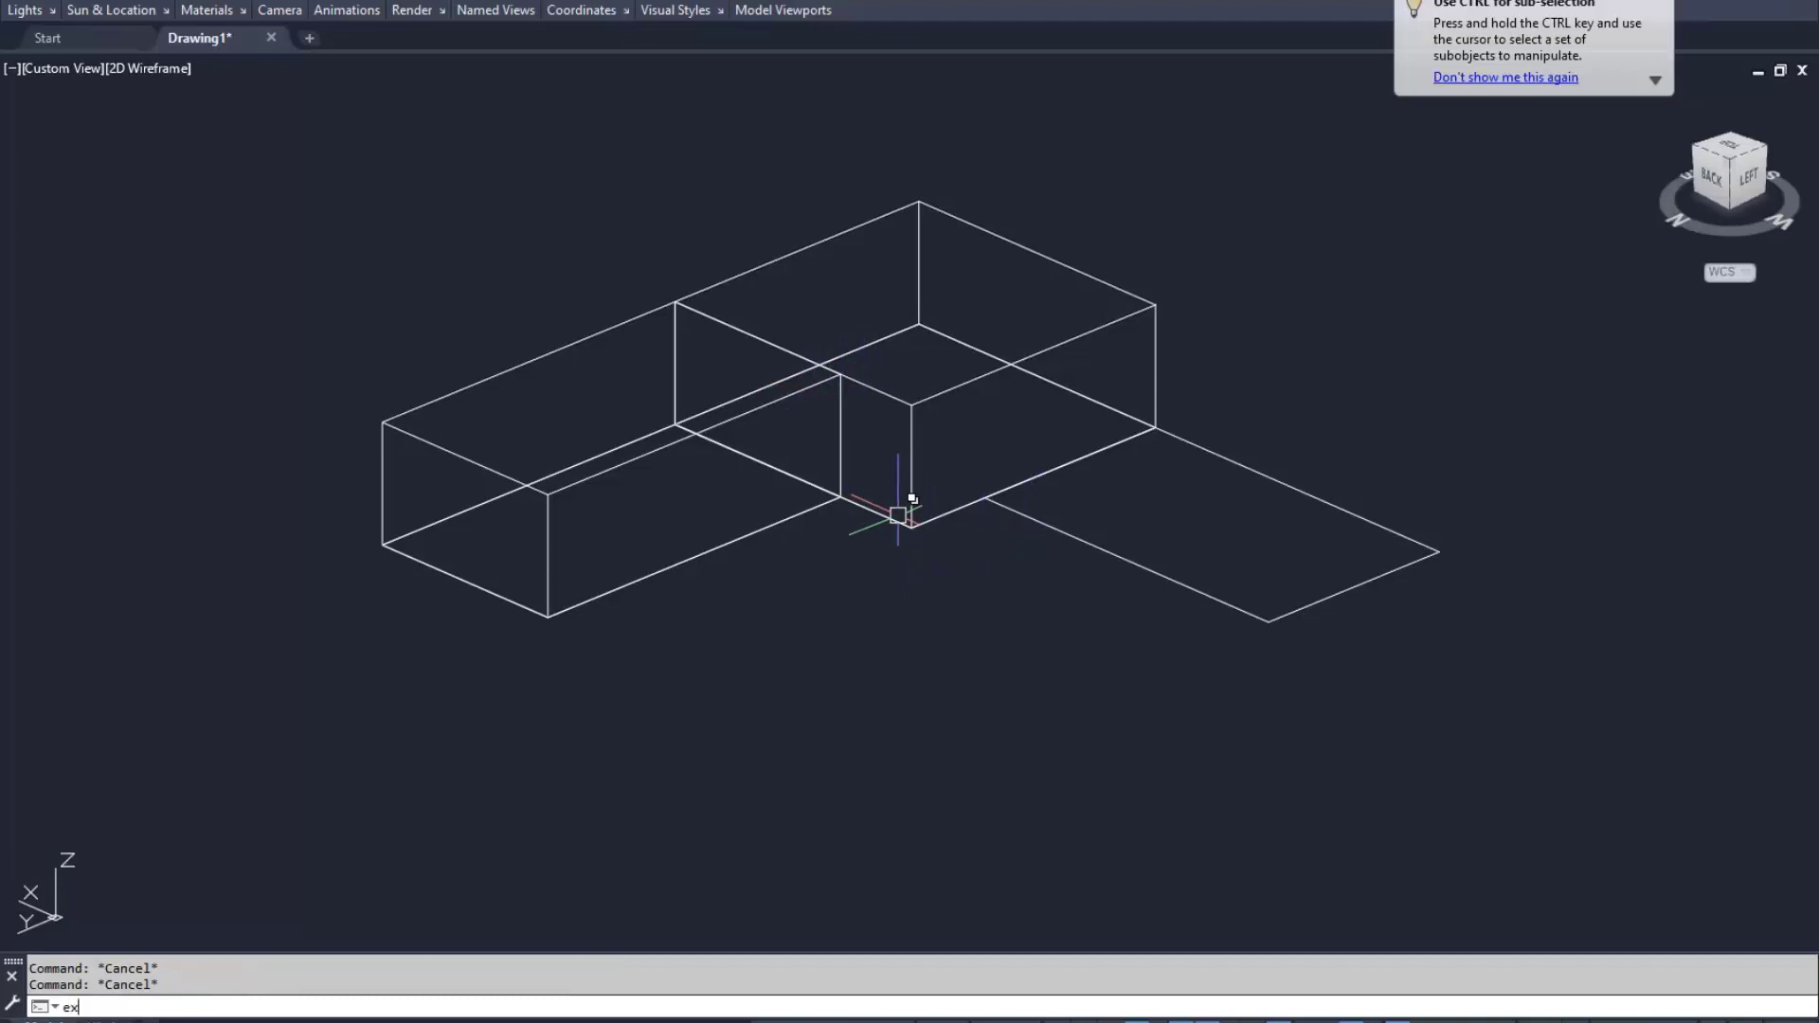
Extrude the mirrored right rectangle 4 units high
{"action": "type", "text": "t"}
{"action": "key", "text": "Return"}
{"action": "left_click", "coordinate": [1115, 552]}
{"action": "key", "text": "Return"}
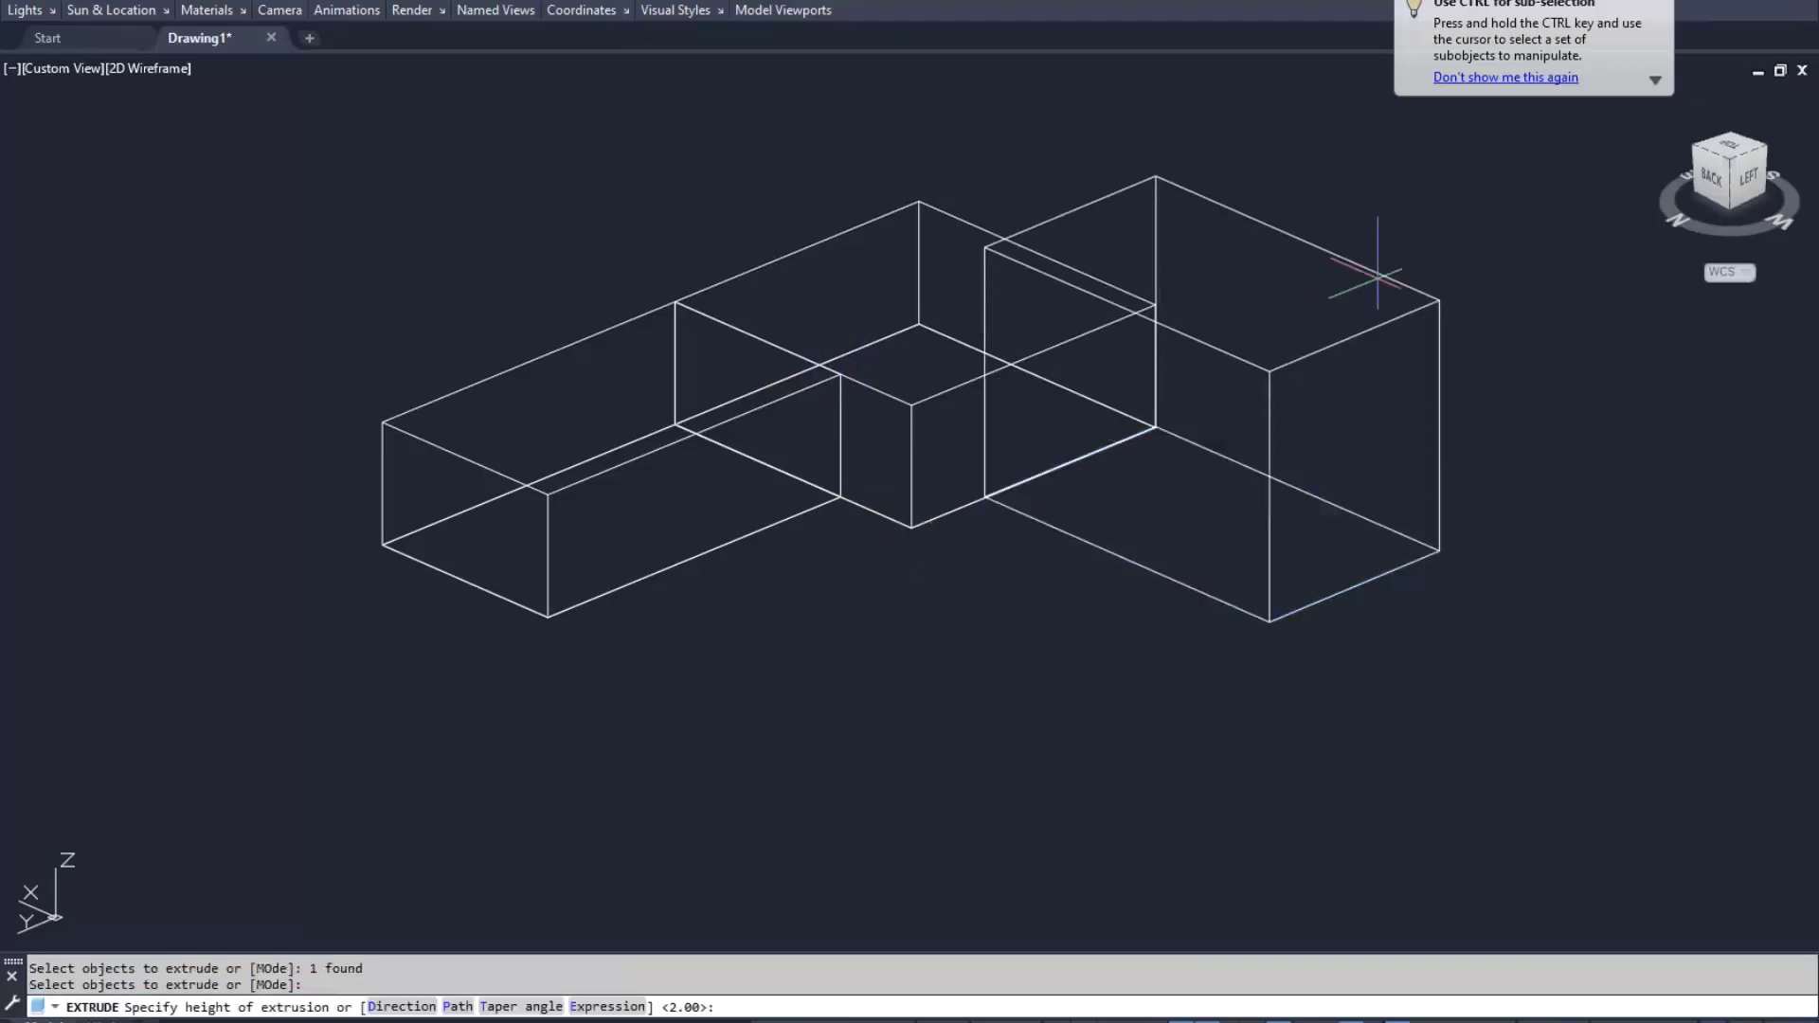
{"action": "type", "text": "4"}
{"action": "key", "text": "Return"}
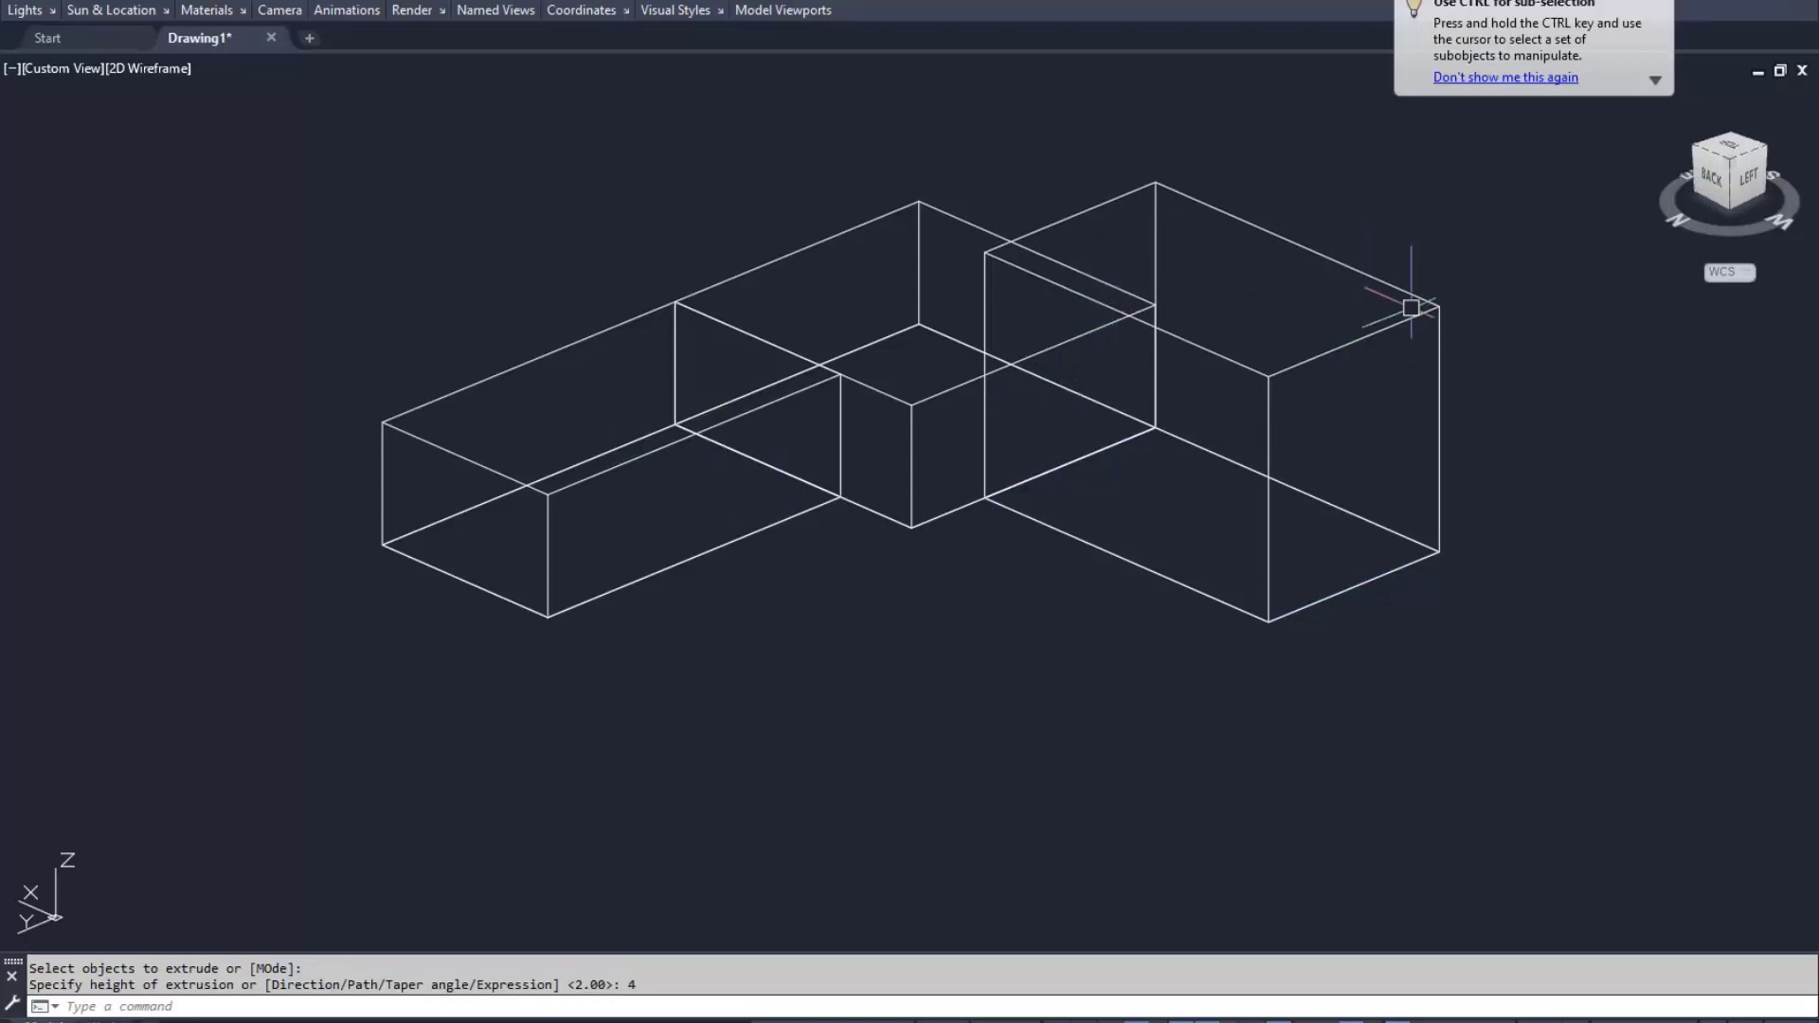
{"action": "mouse_move", "coordinate": [978, 390]}
{"action": "middle_mouse_down", "text": "shift"}
{"action": "mouse_move", "coordinate": [1366, 444]}
{"action": "mouse_move", "coordinate": [1062, 366]}
{"action": "middle_mouse_up", "text": "shift"}
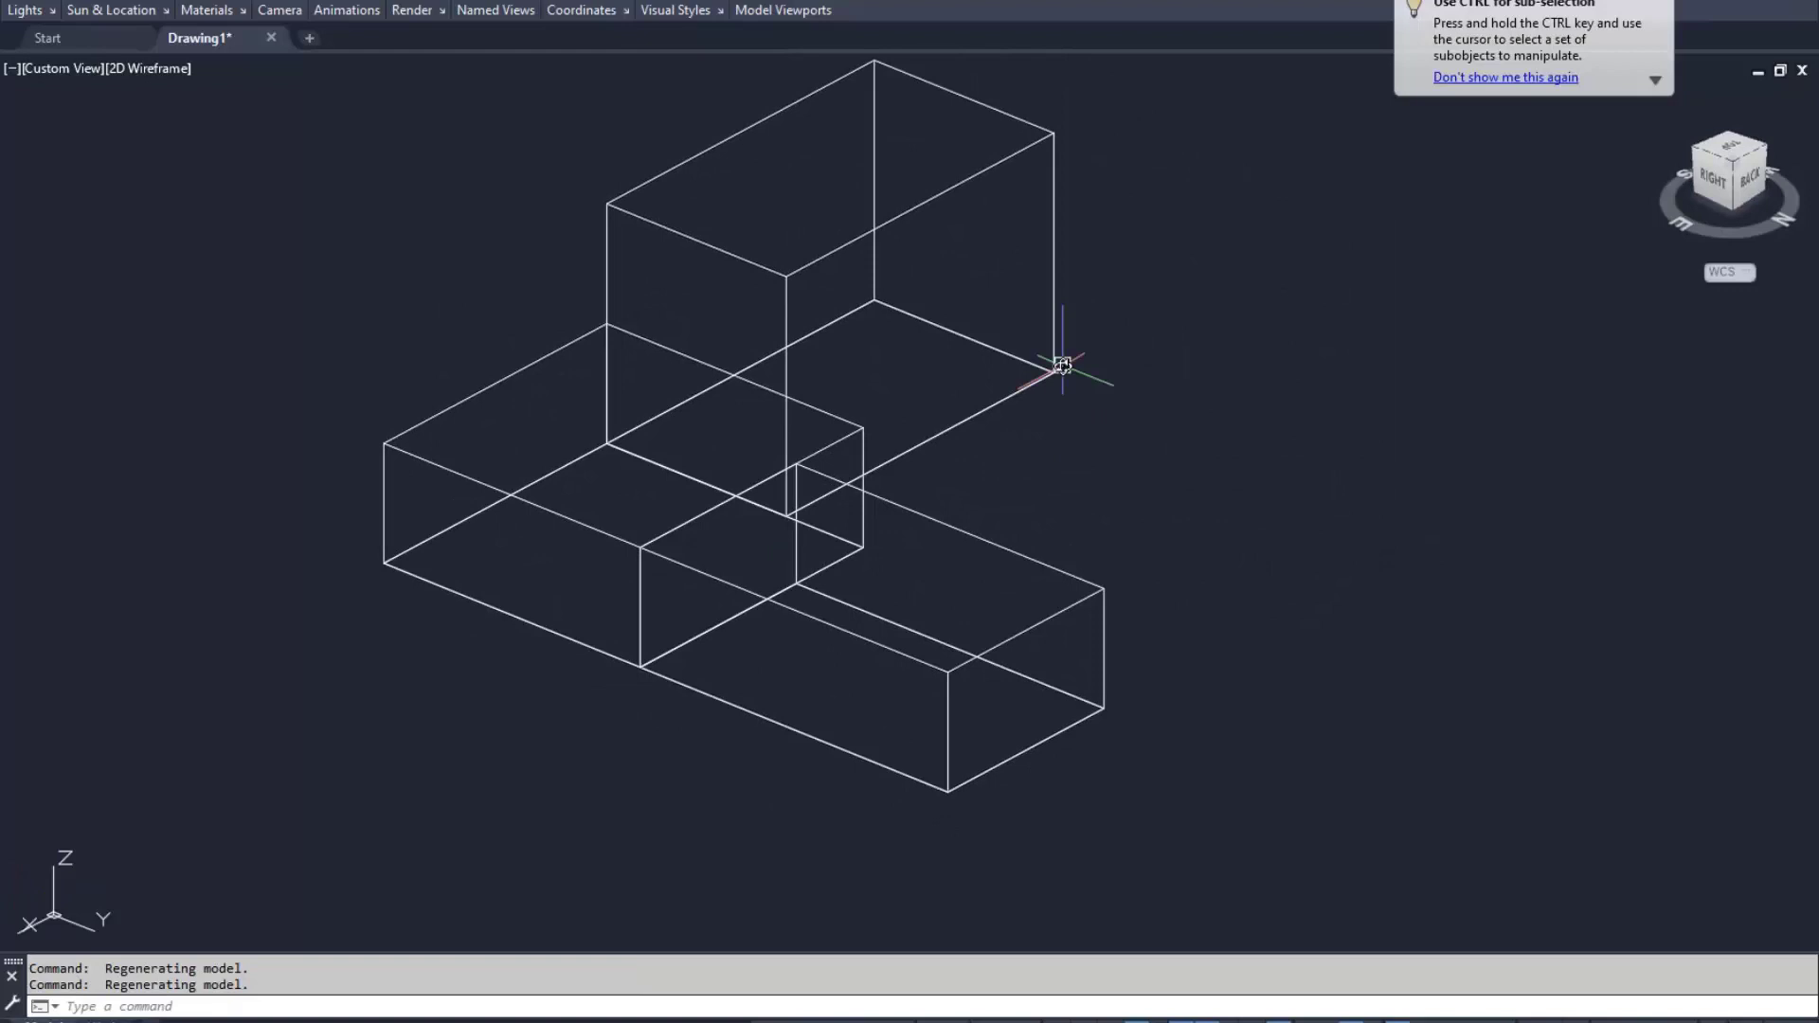
Switch the view to the Conceptual visual style and inspect the shaded boxes
{"action": "type", "text": "sha"}
{"action": "key", "text": "Return"}
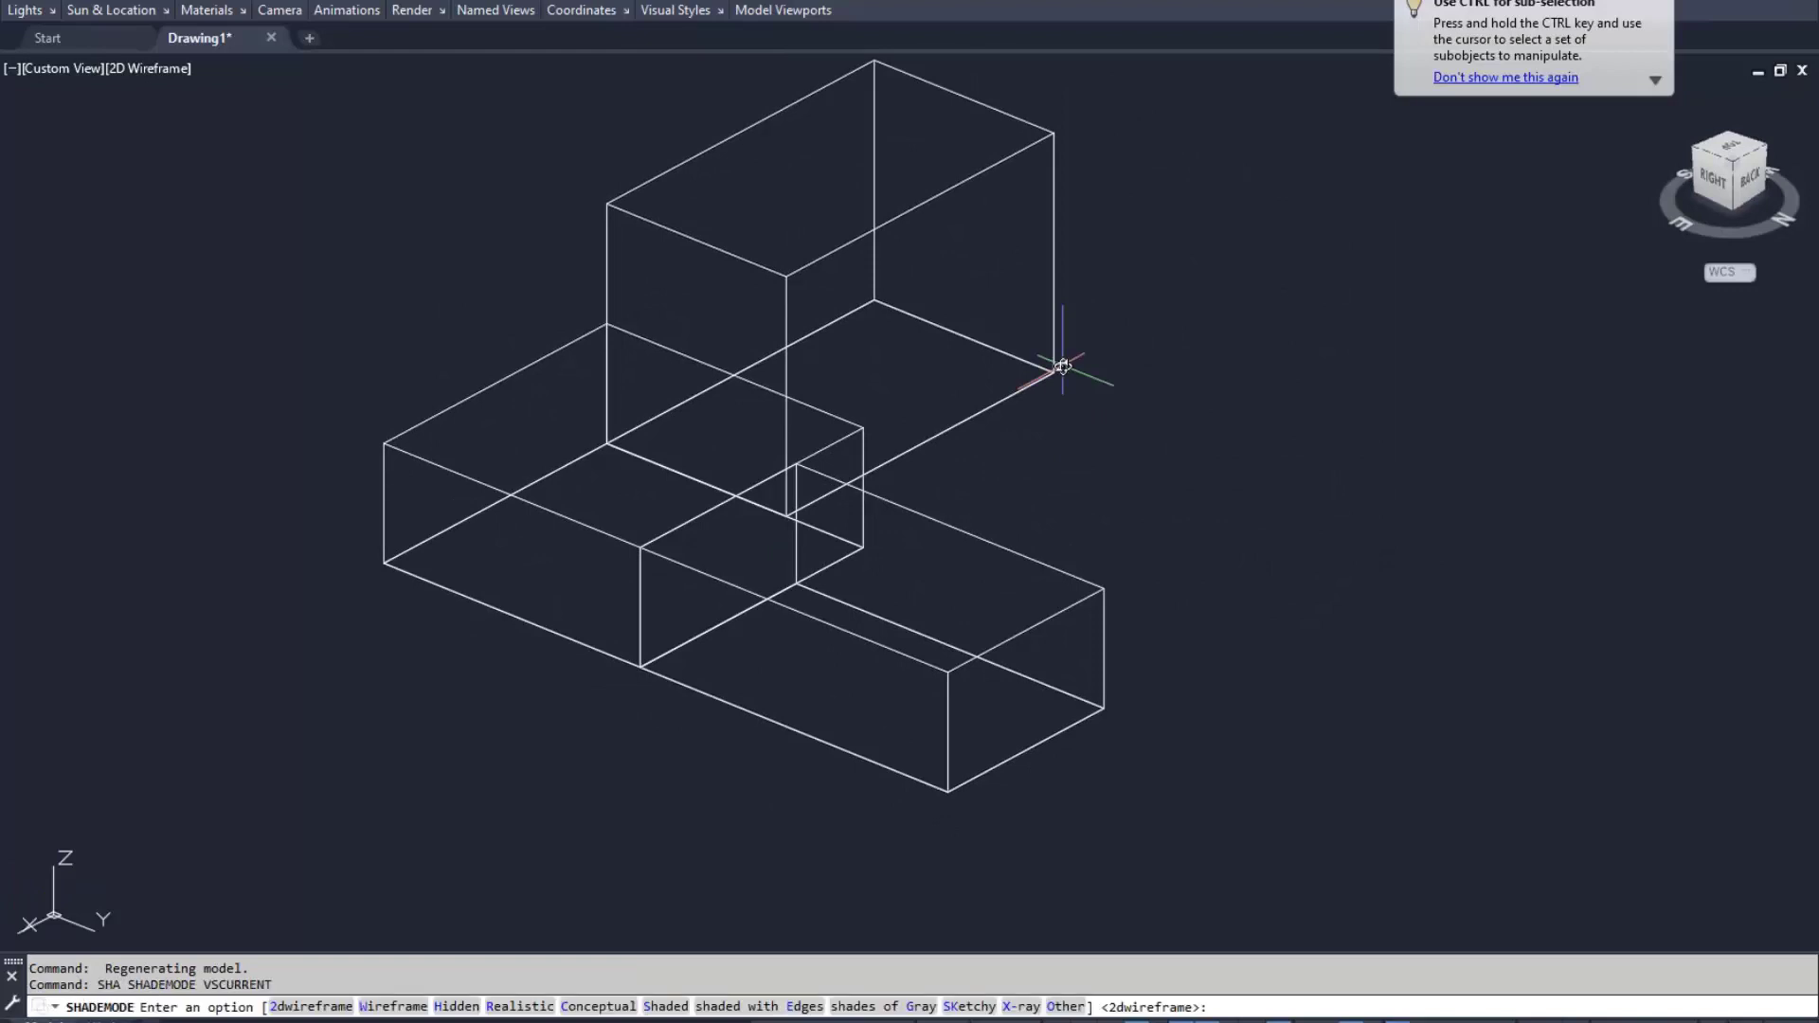
{"action": "type", "text": "c"}
{"action": "key", "text": "Return"}
{"action": "mouse_move", "coordinate": [1062, 366]}
{"action": "middle_mouse_down", "text": "shift"}
{"action": "mouse_move", "coordinate": [872, 435]}
{"action": "mouse_move", "coordinate": [803, 404]}
{"action": "mouse_move", "coordinate": [824, 455]}
{"action": "middle_mouse_up", "text": "shift"}
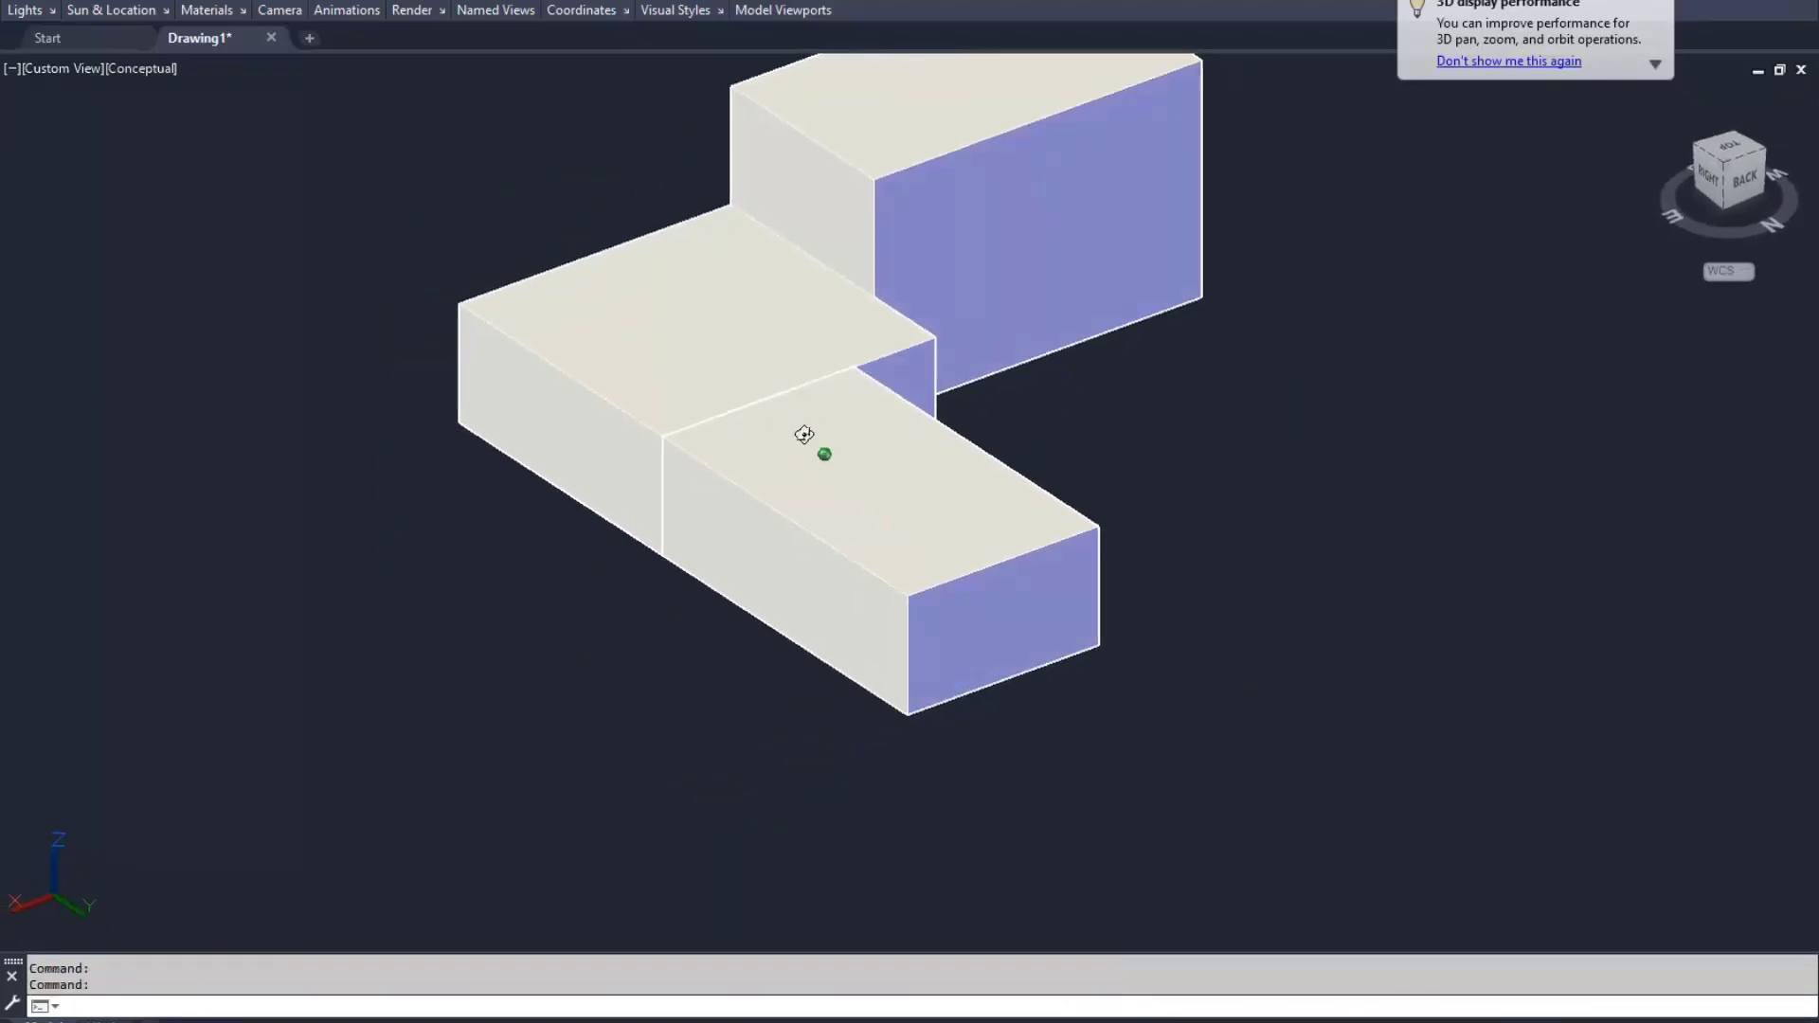
{"action": "scroll", "coordinate": [865, 528], "scroll_direction": "up", "scroll_amount": 3}
{"action": "middle_click_drag", "start_coordinate": [865, 528], "coordinate": [912, 540], "text": "shift"}
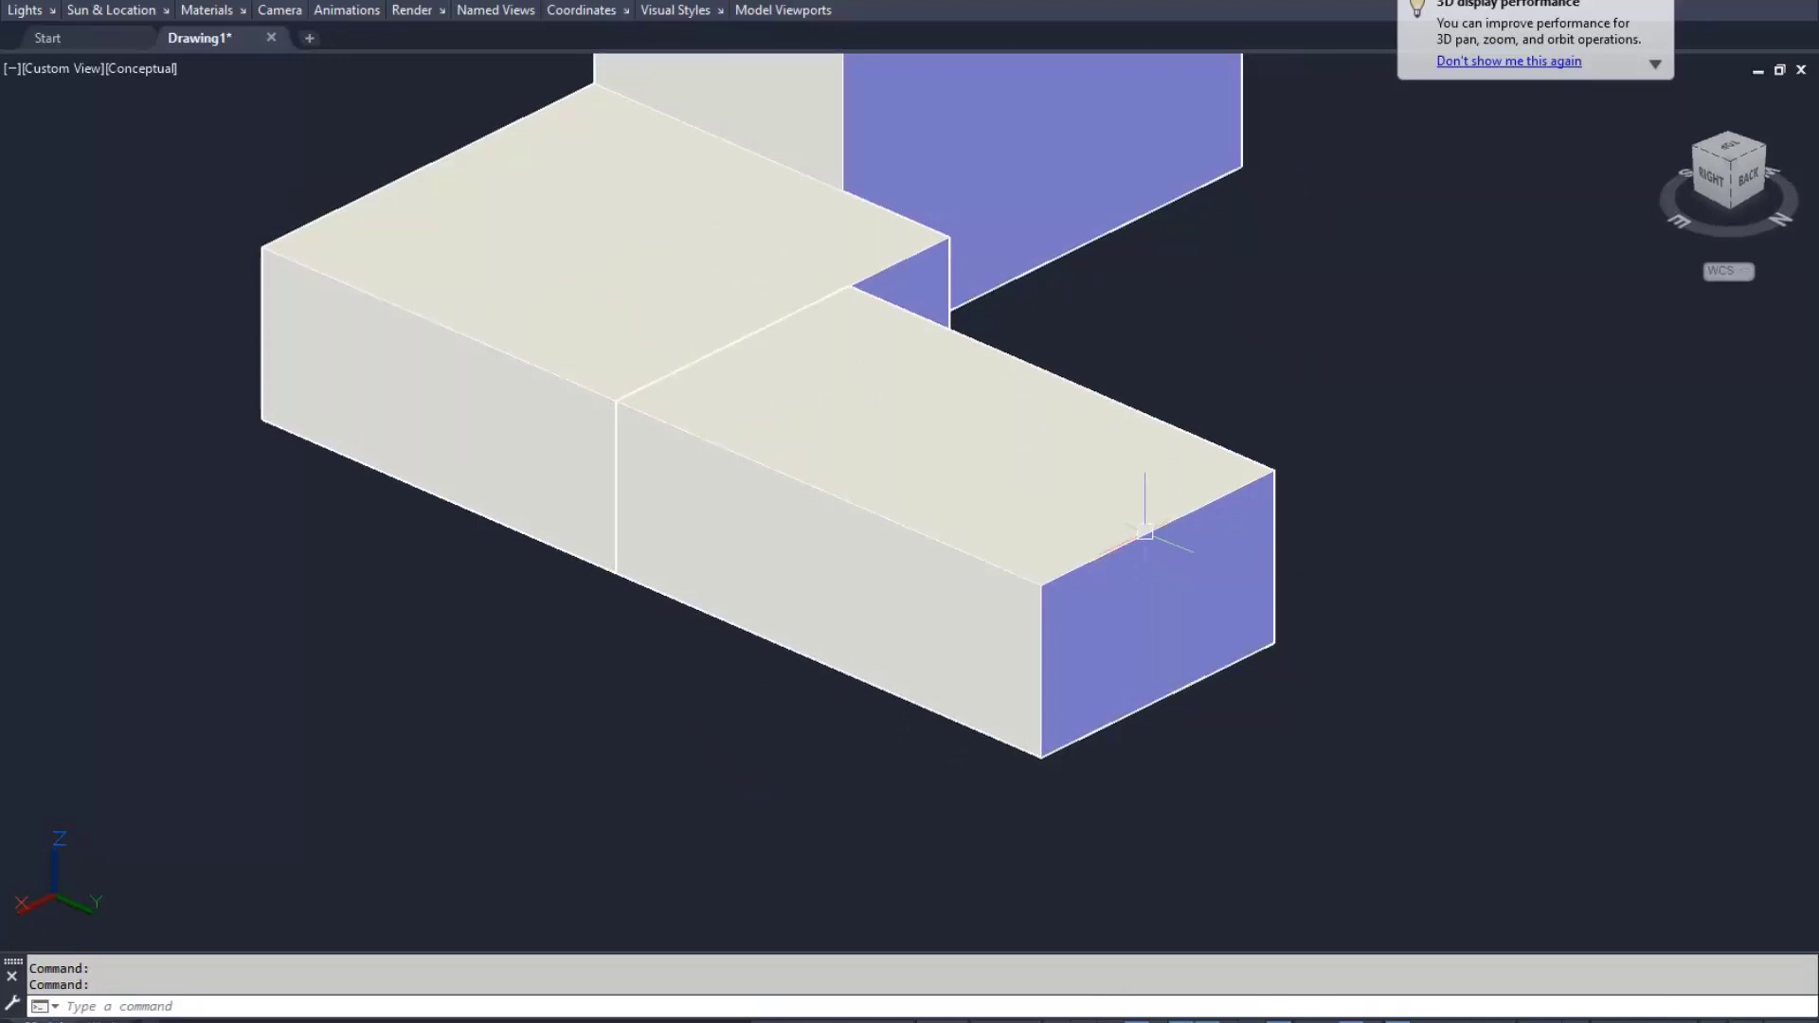
Switch to the Hidden visual style and zoom in on the lower box's top front edge
{"action": "key", "text": "Escape"}
{"action": "type", "text": "ha"}
{"action": "key", "text": "Return"}
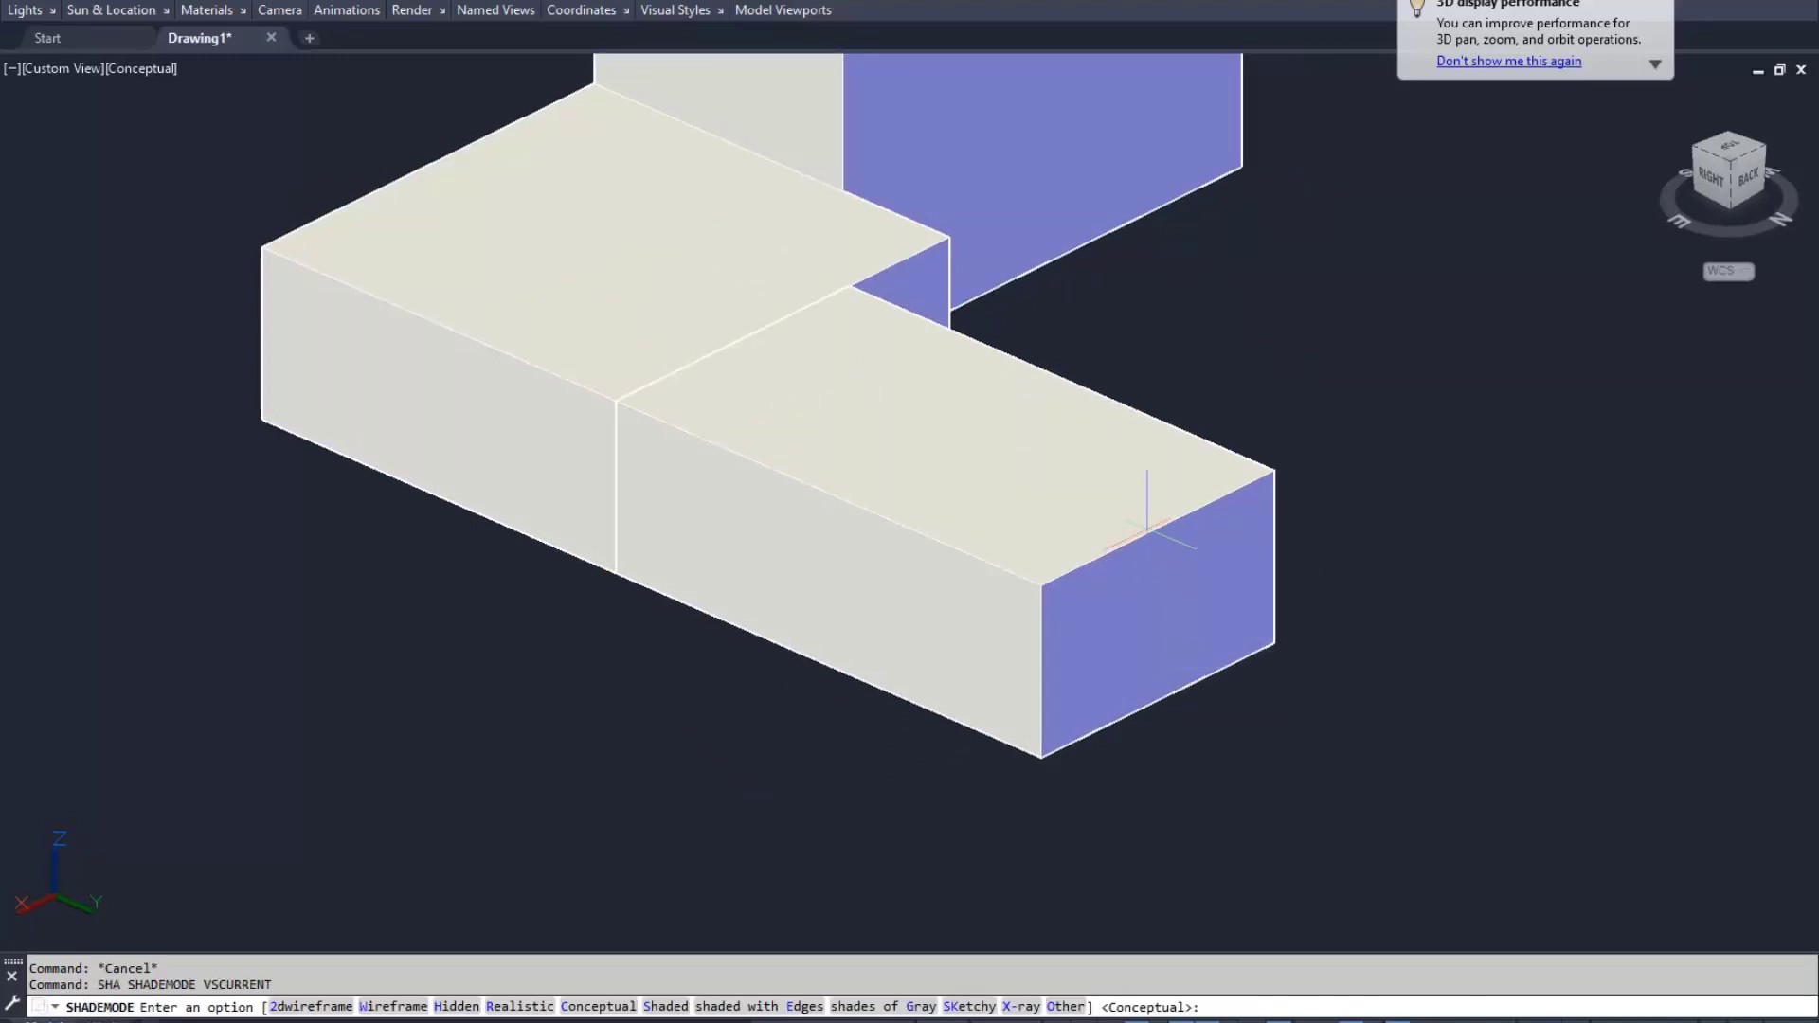
{"action": "key", "text": "Return"}
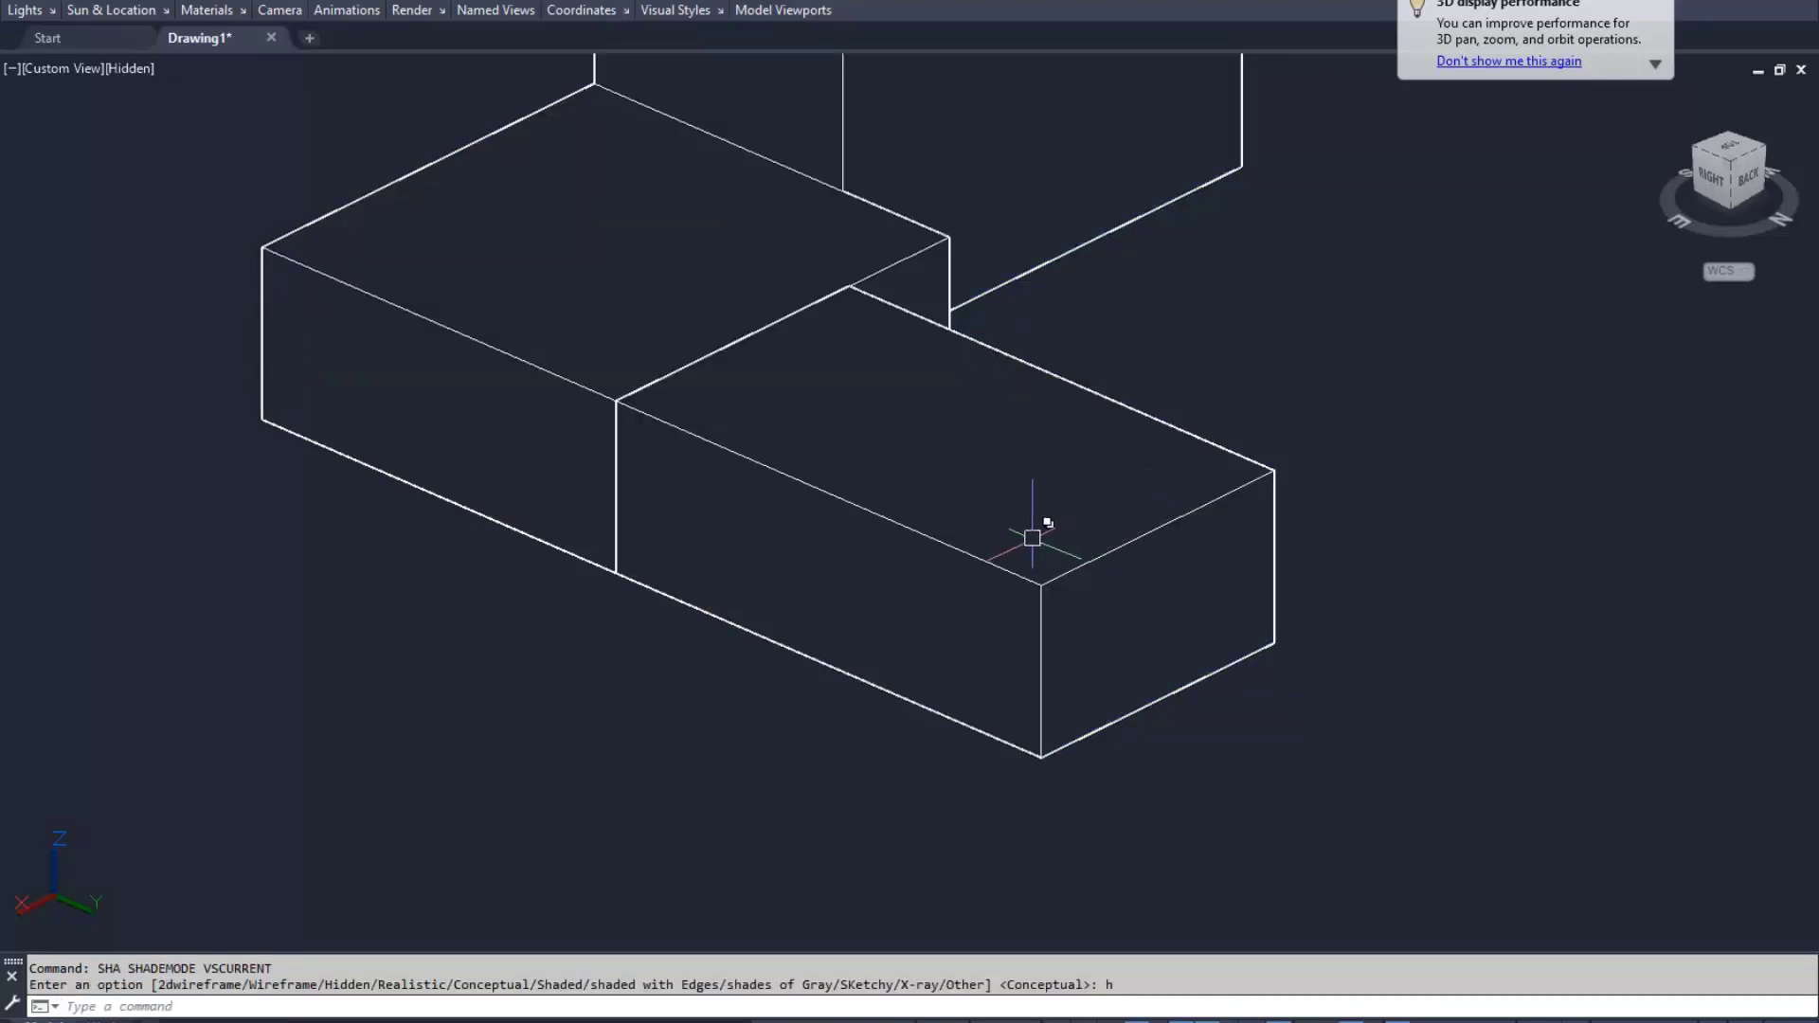
{"action": "middle_click_drag", "start_coordinate": [1032, 537], "coordinate": [980, 537], "text": "shift"}
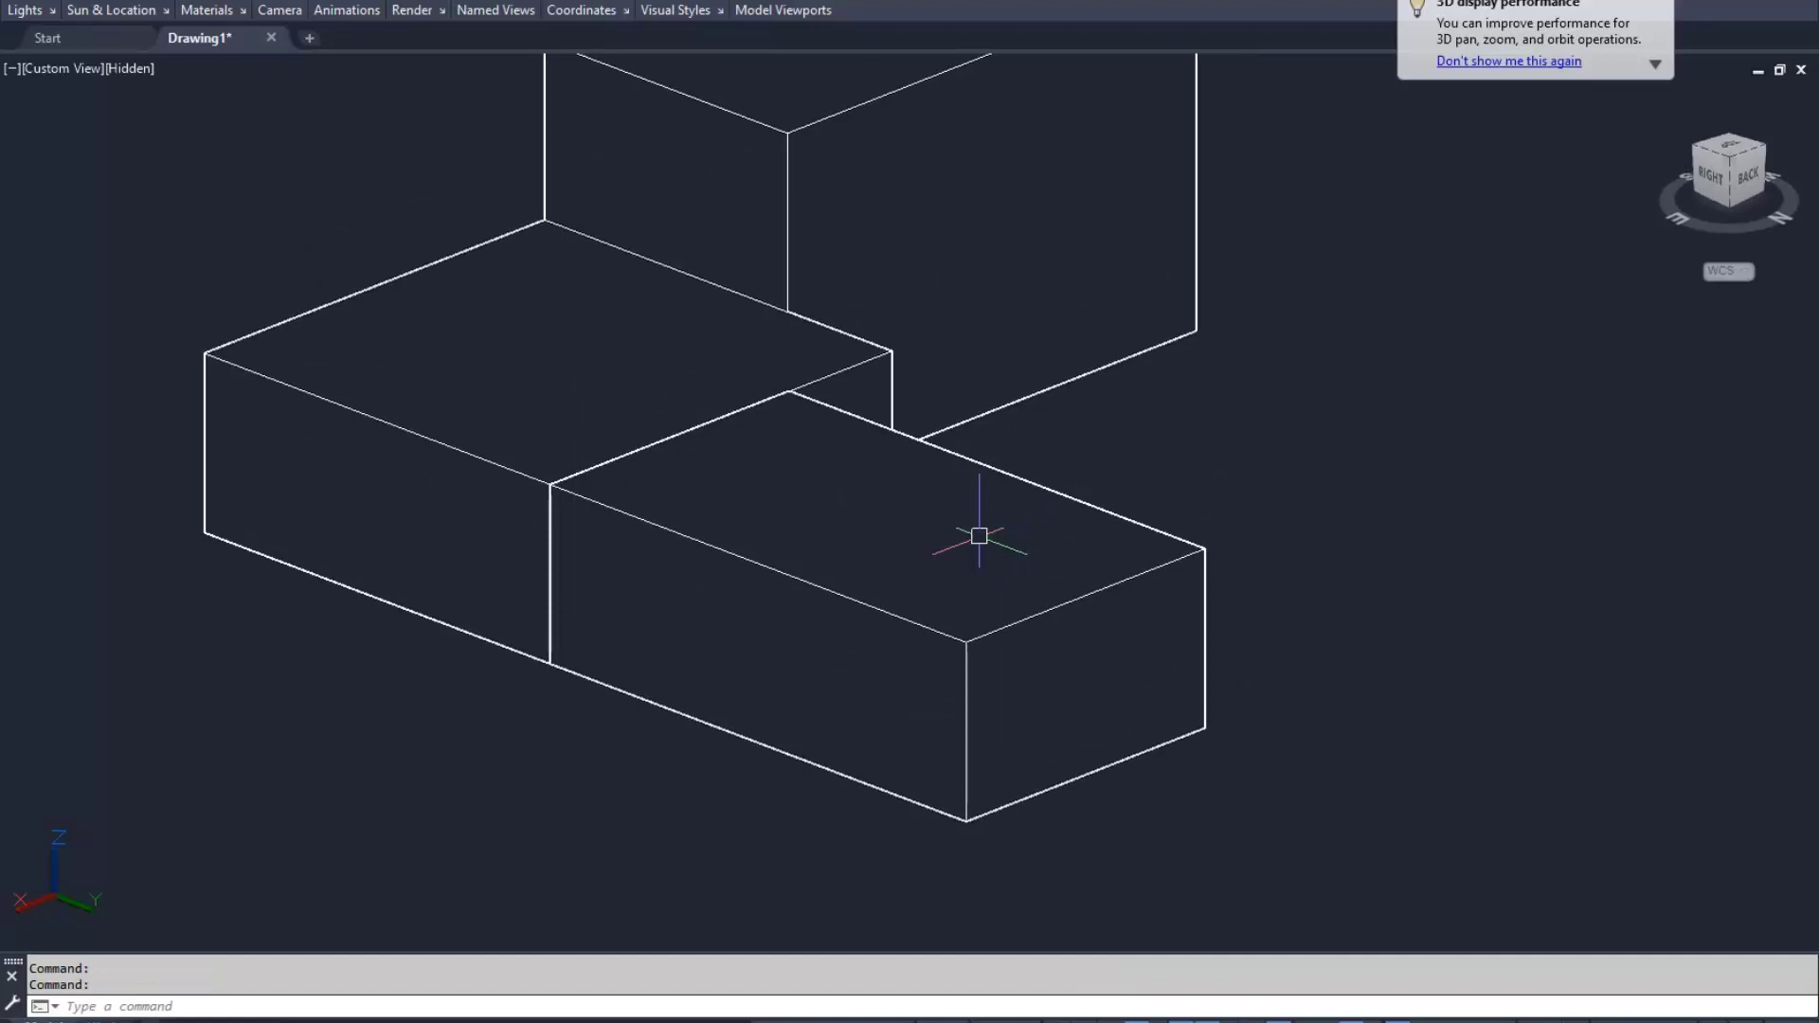
{"action": "scroll", "coordinate": [980, 536], "scroll_direction": "down", "scroll_amount": 2}
{"action": "mouse_move", "coordinate": [918, 436]}
{"action": "key", "text": "Escape"}
{"action": "key", "text": "Escape"}
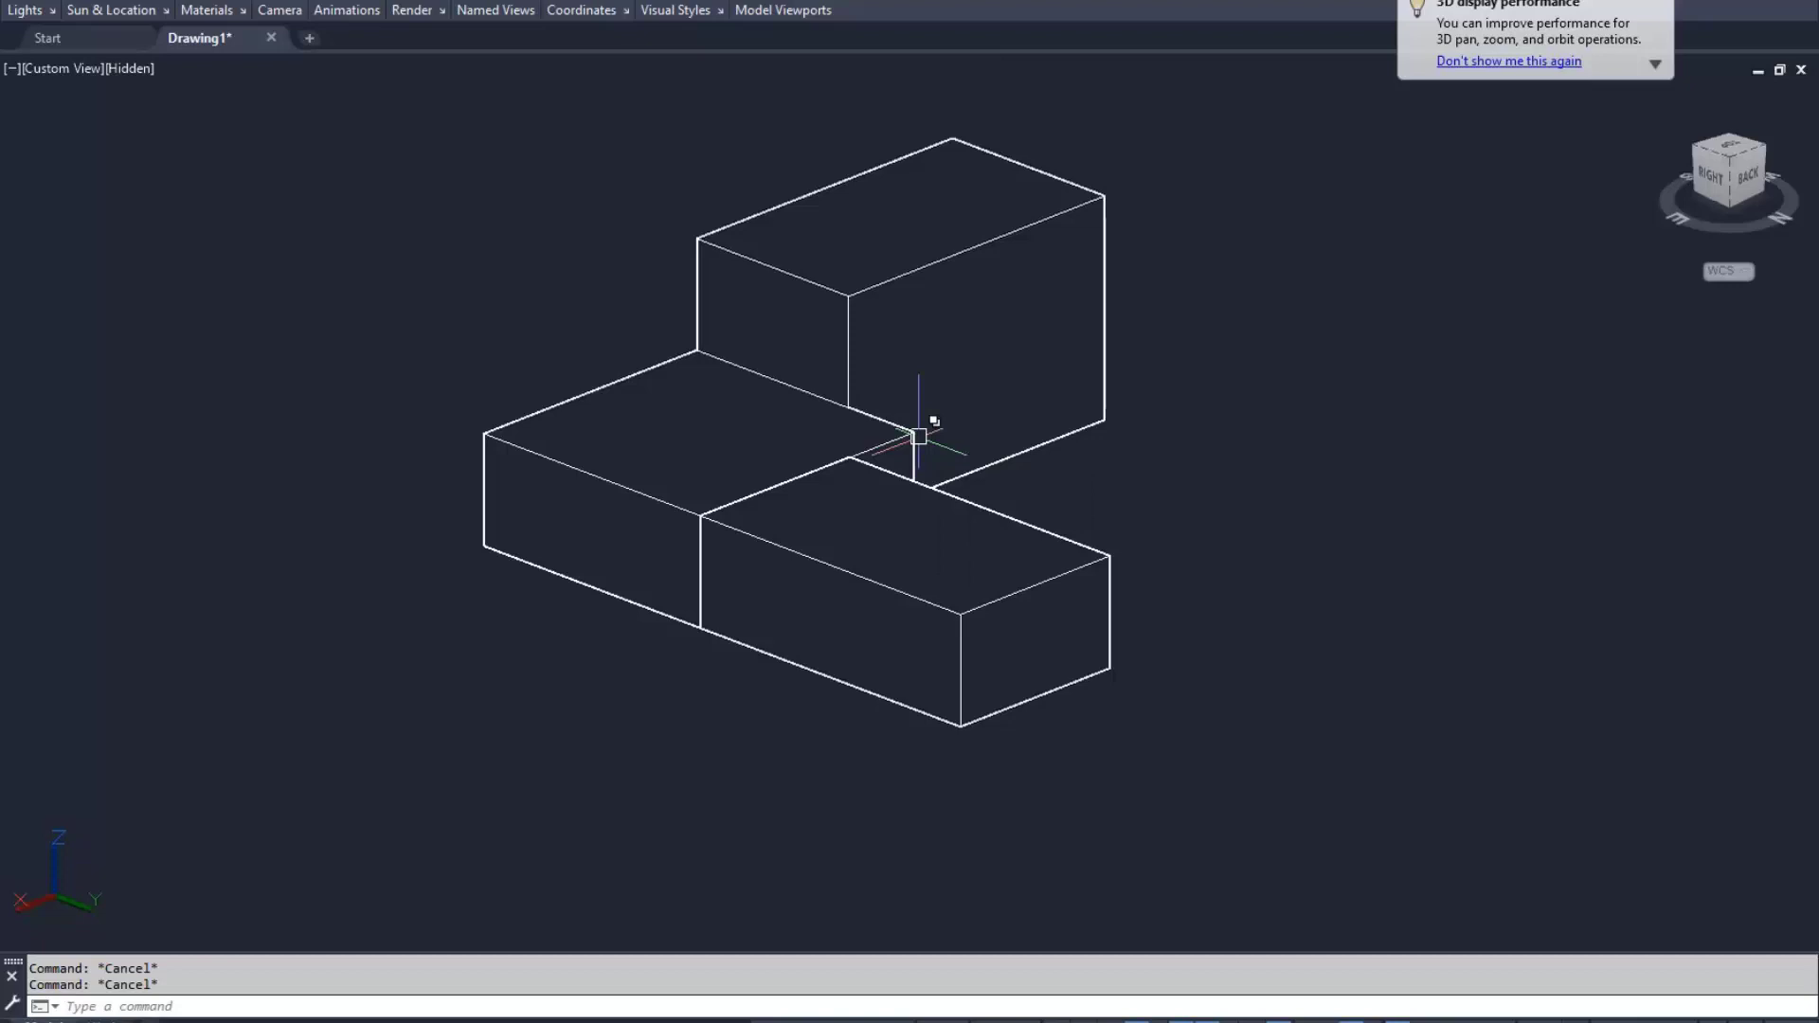
{"action": "scroll", "coordinate": [968, 699], "scroll_direction": "up", "scroll_amount": 2}
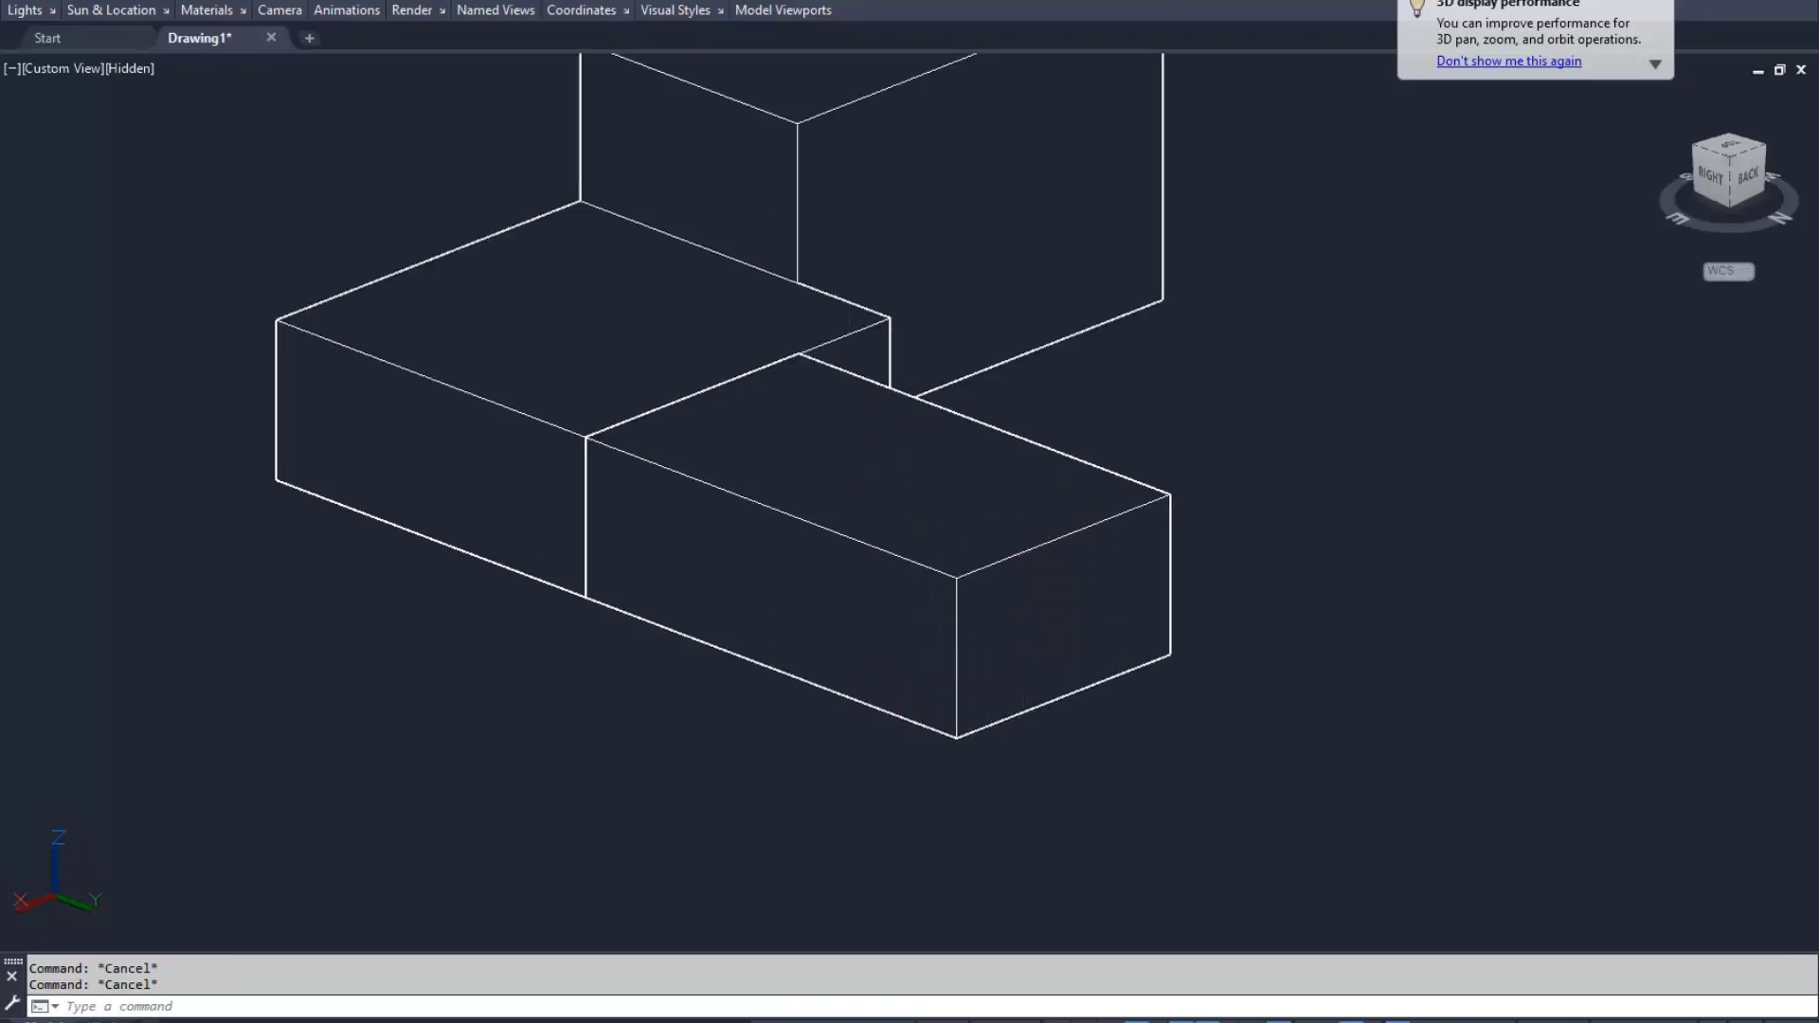
{"action": "left_click", "coordinate": [1042, 544], "text": "ctrl"}
{"action": "scroll", "coordinate": [1085, 604], "scroll_direction": "up", "scroll_amount": 2}
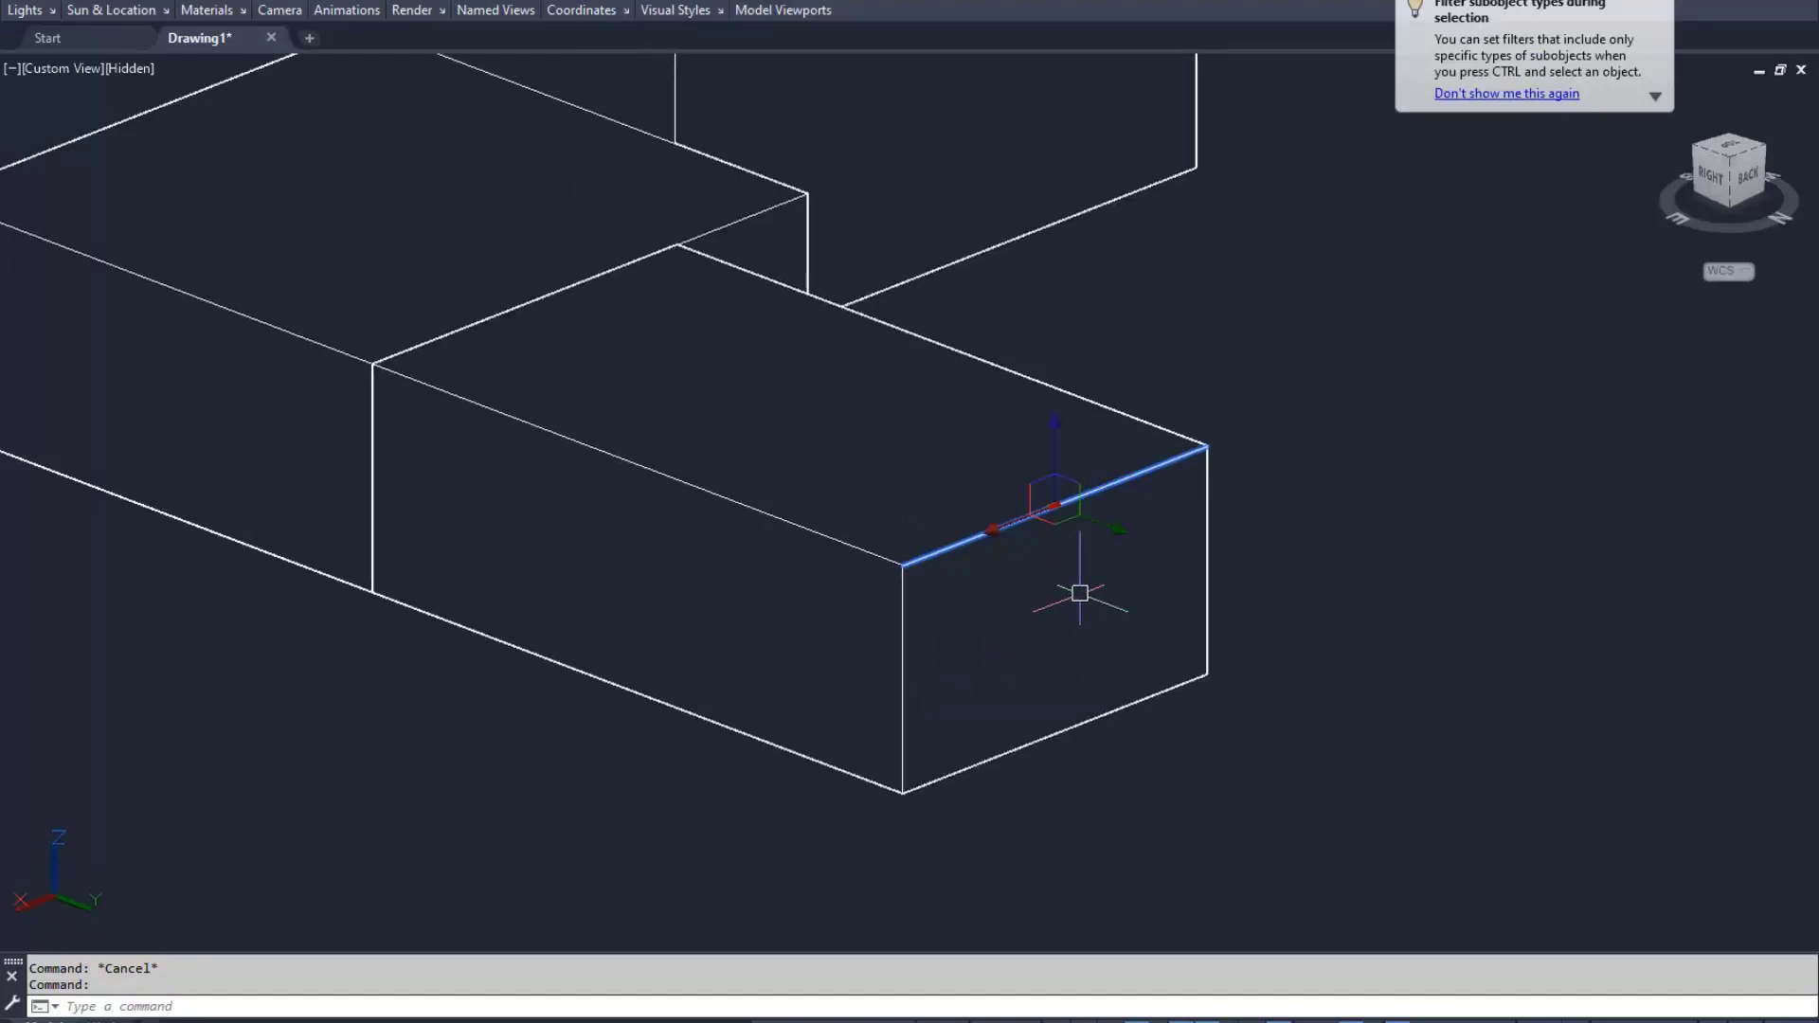
Extend the faces beside the lower box's top front edge down to the bottom-edge midpoint
{"action": "right_click", "coordinate": [1055, 505]}
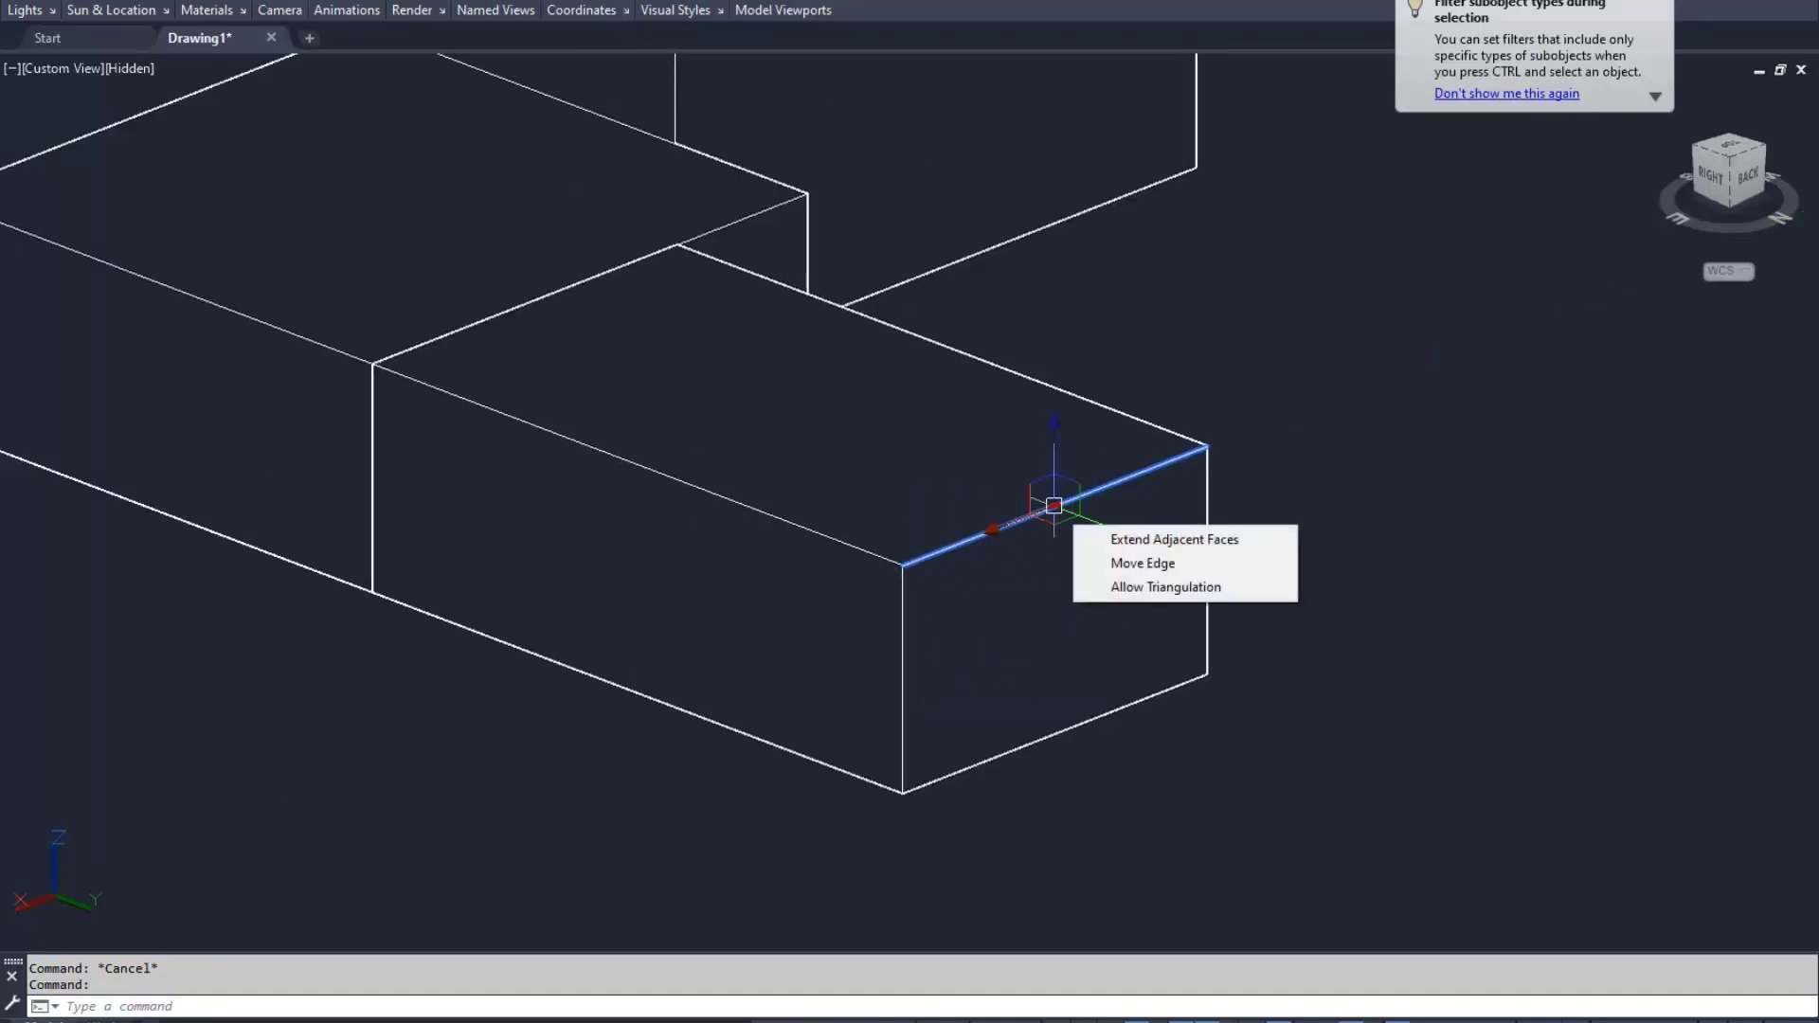
{"action": "left_click", "coordinate": [1174, 539]}
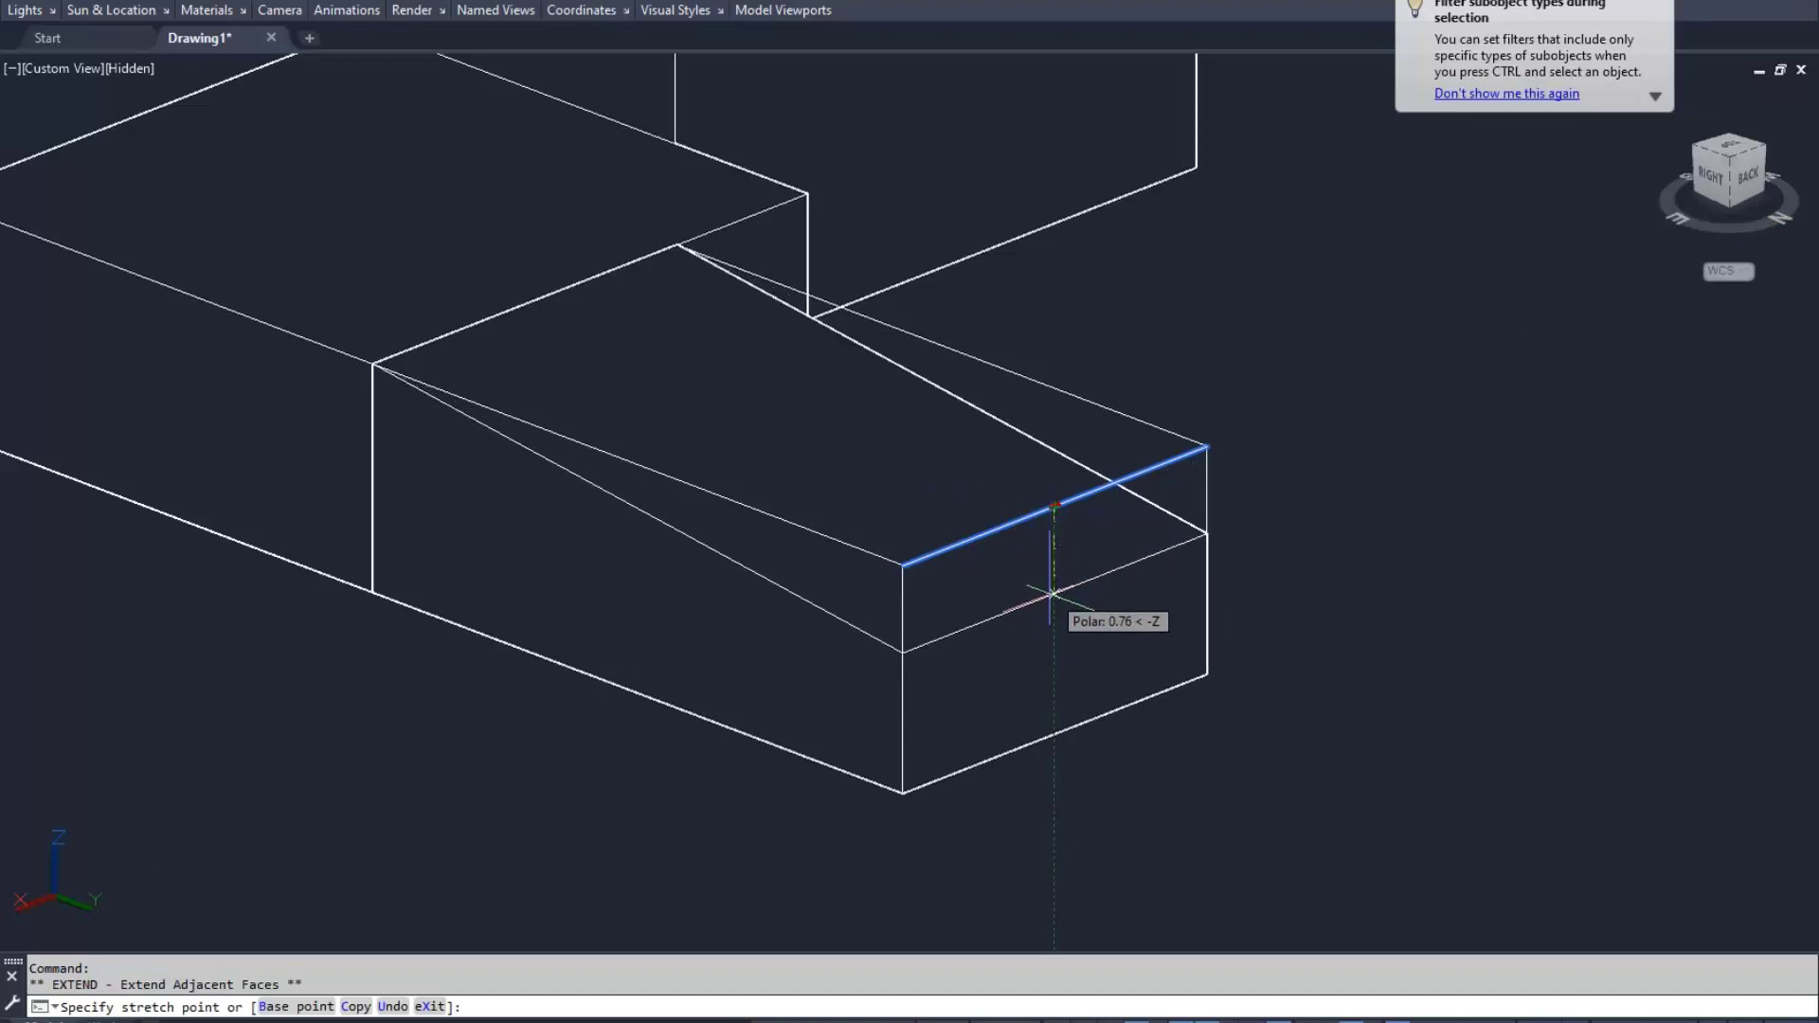
{"action": "left_click", "coordinate": [1054, 734]}
{"action": "scroll", "coordinate": [967, 668], "scroll_direction": "down", "scroll_amount": 5}
{"action": "key", "text": "Escape"}
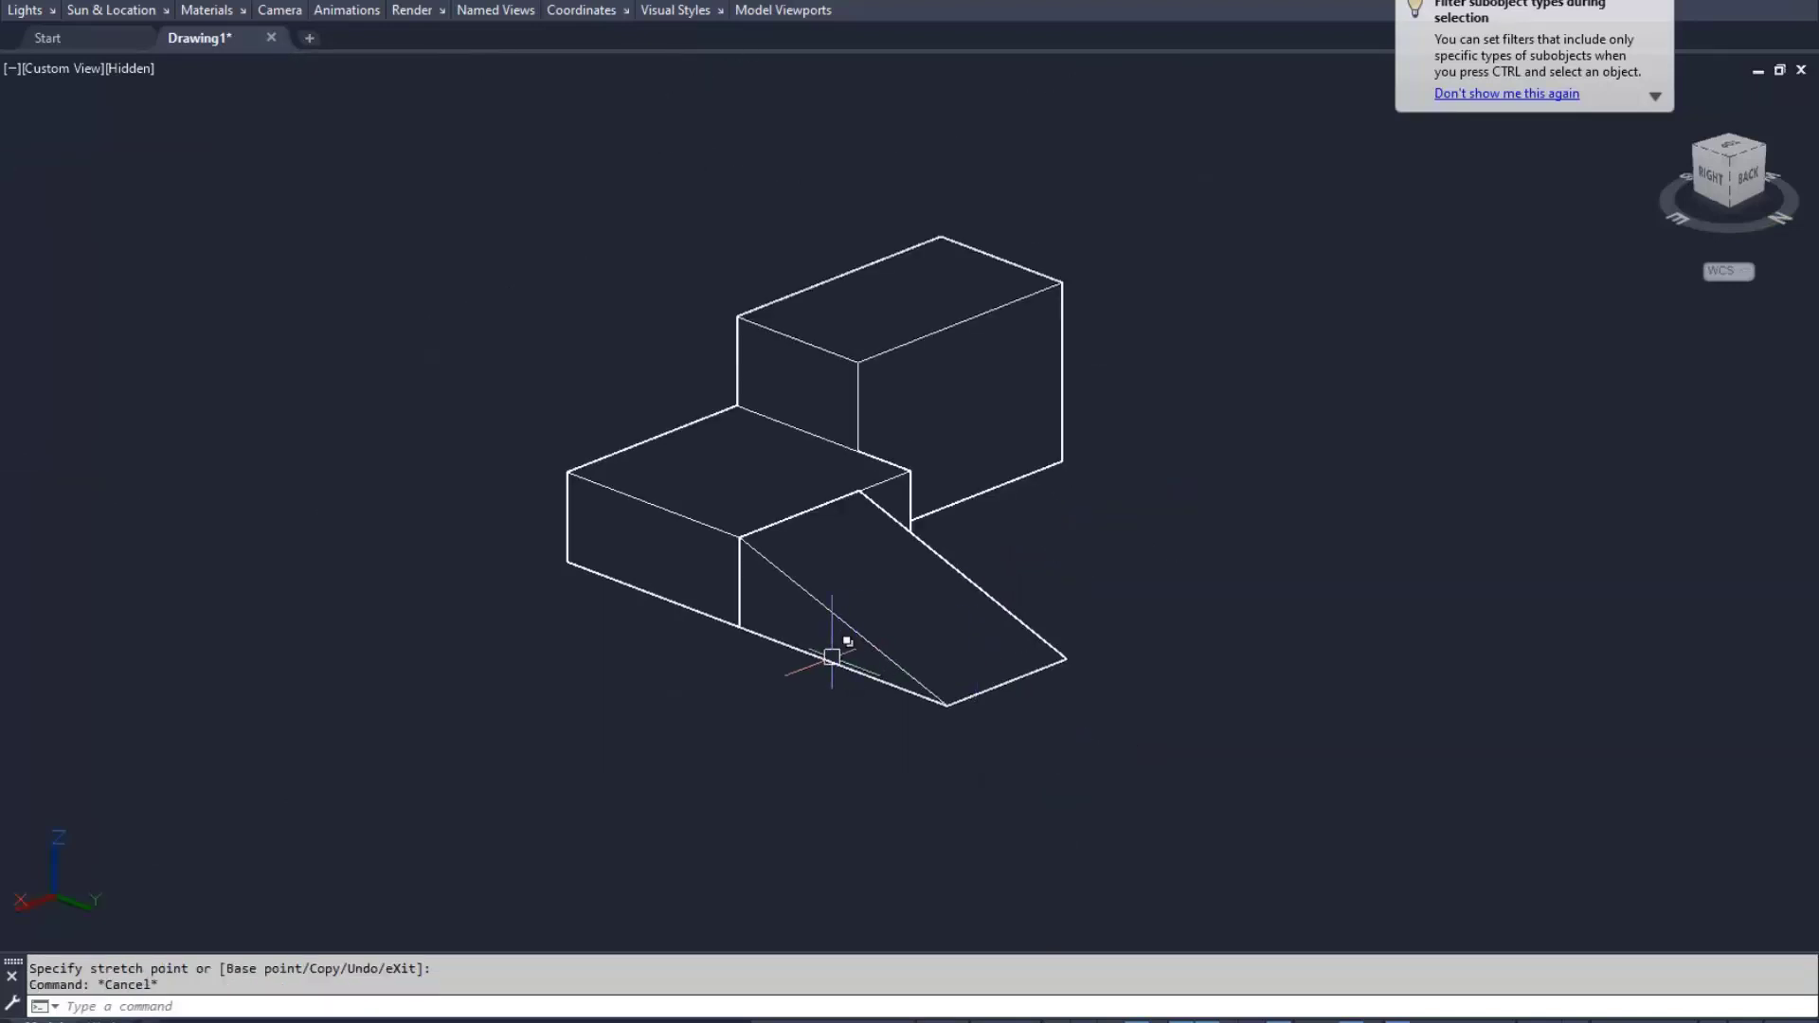
{"action": "middle_click_drag", "start_coordinate": [558, 538], "coordinate": [946, 547], "text": "shift"}
{"action": "scroll", "coordinate": [788, 562], "scroll_direction": "up", "scroll_amount": 2}
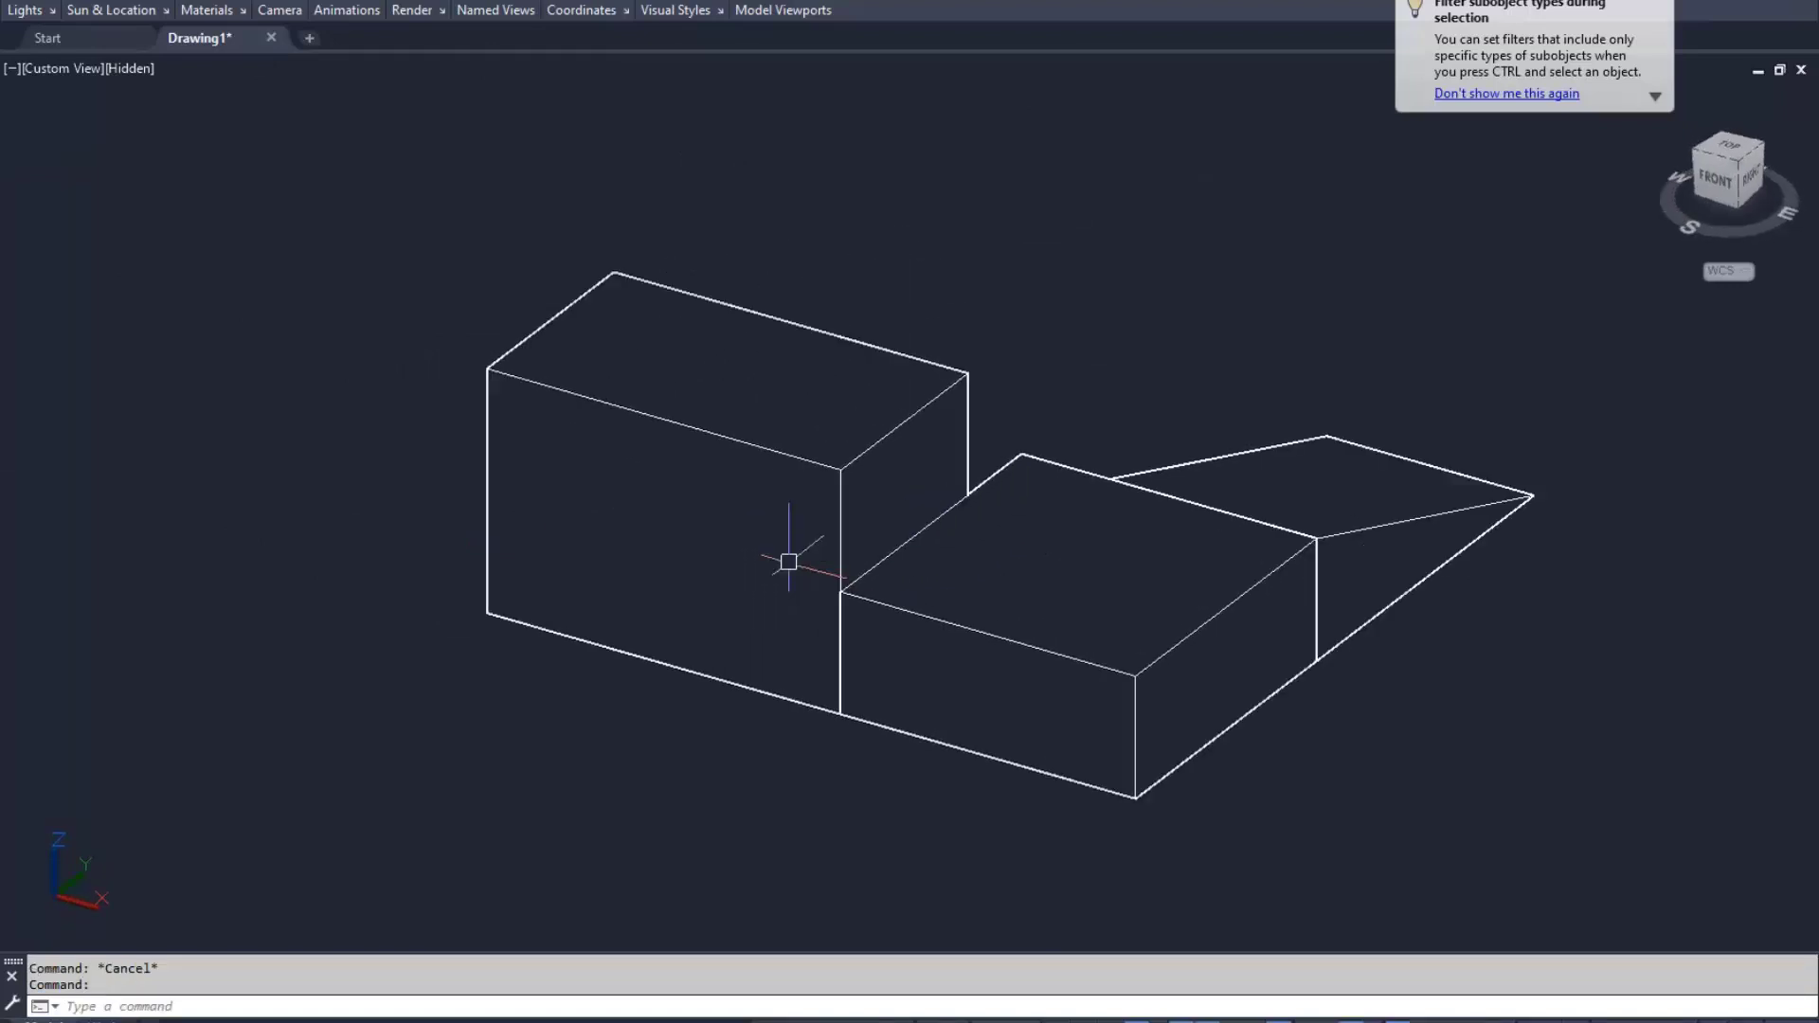
Try stretching the tall box's top edge, cancel it, and return to the ramp
{"action": "left_click", "coordinate": [903, 421], "text": "ctrl"}
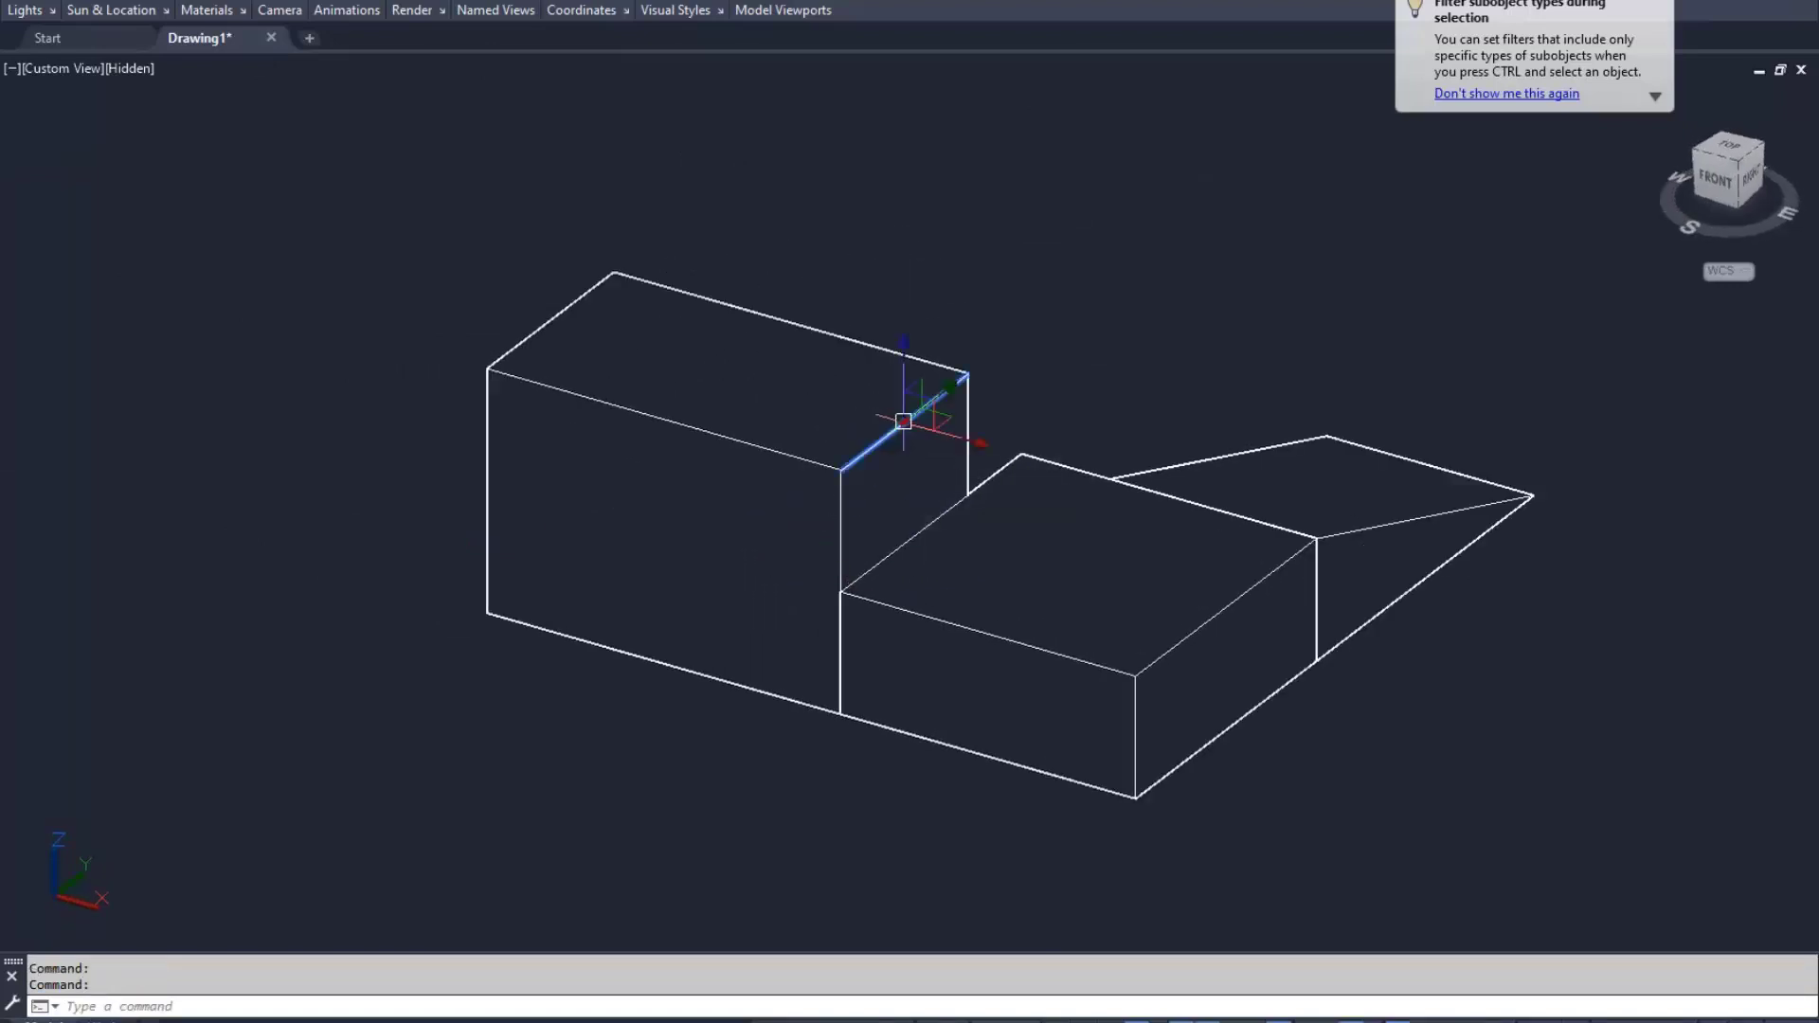
{"action": "middle_click_drag", "start_coordinate": [897, 499], "coordinate": [833, 417], "text": "shift"}
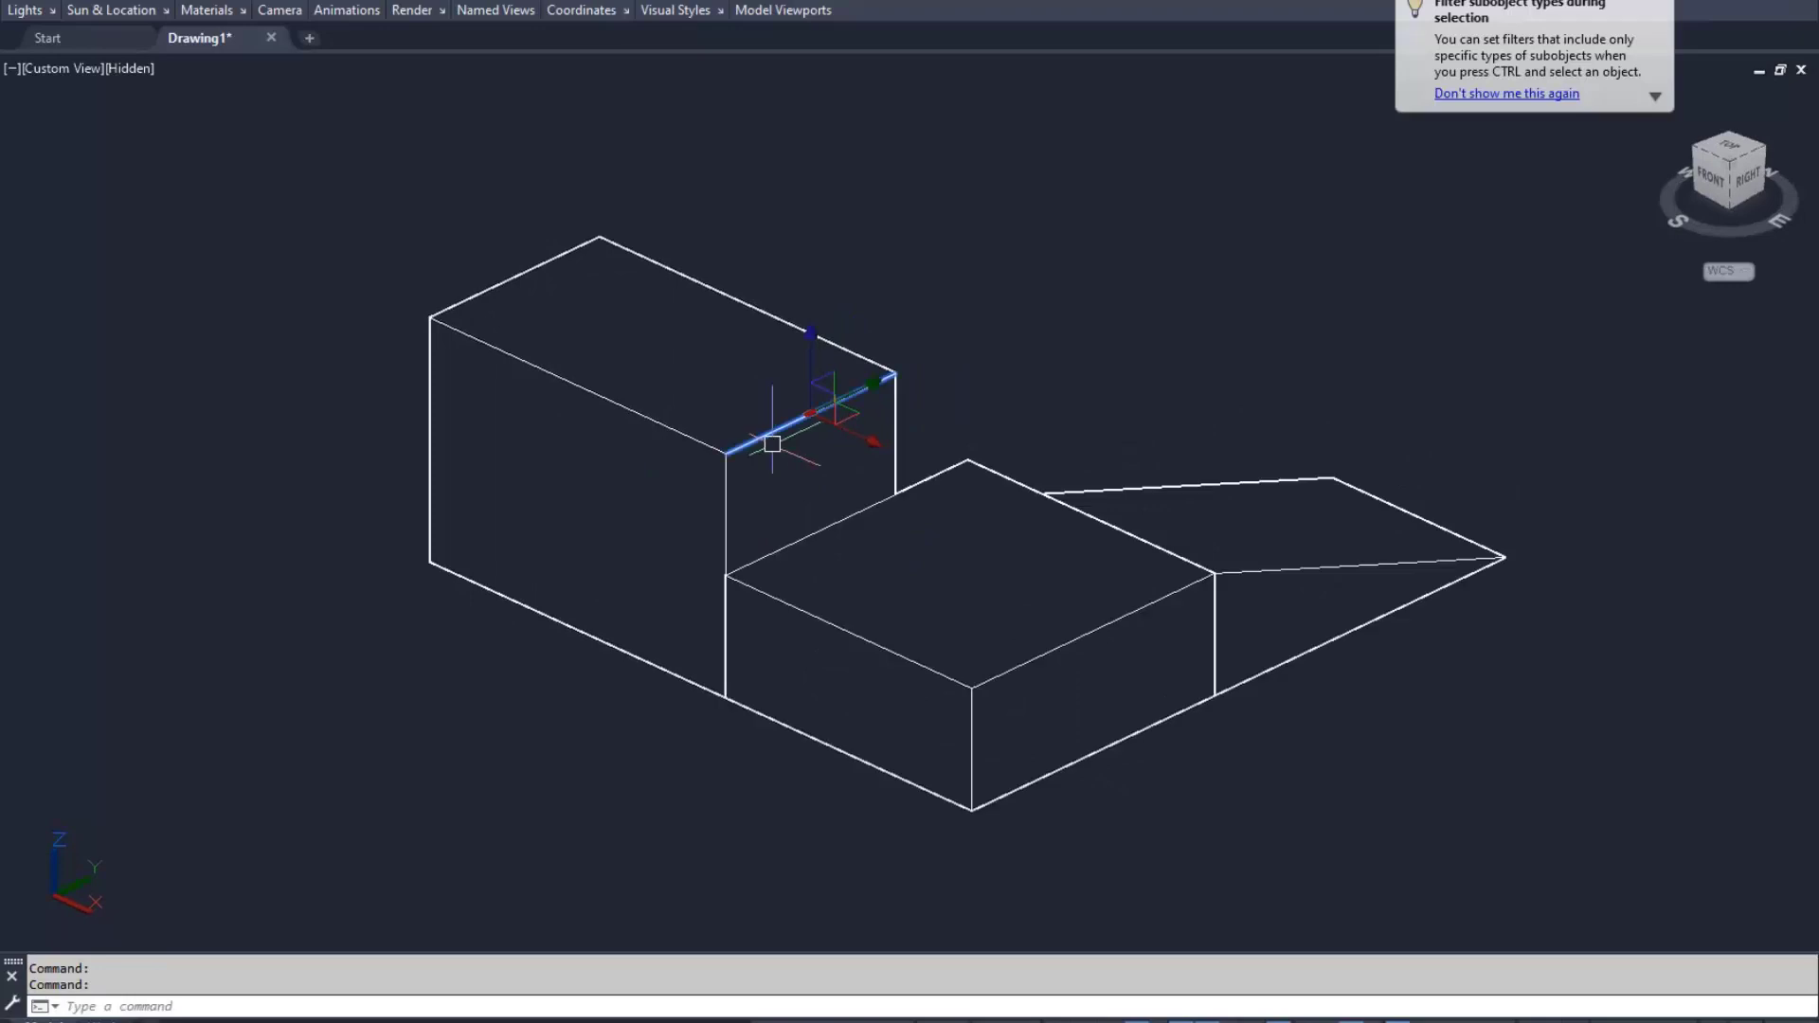
{"action": "scroll", "coordinate": [822, 352], "scroll_direction": "up", "scroll_amount": 2}
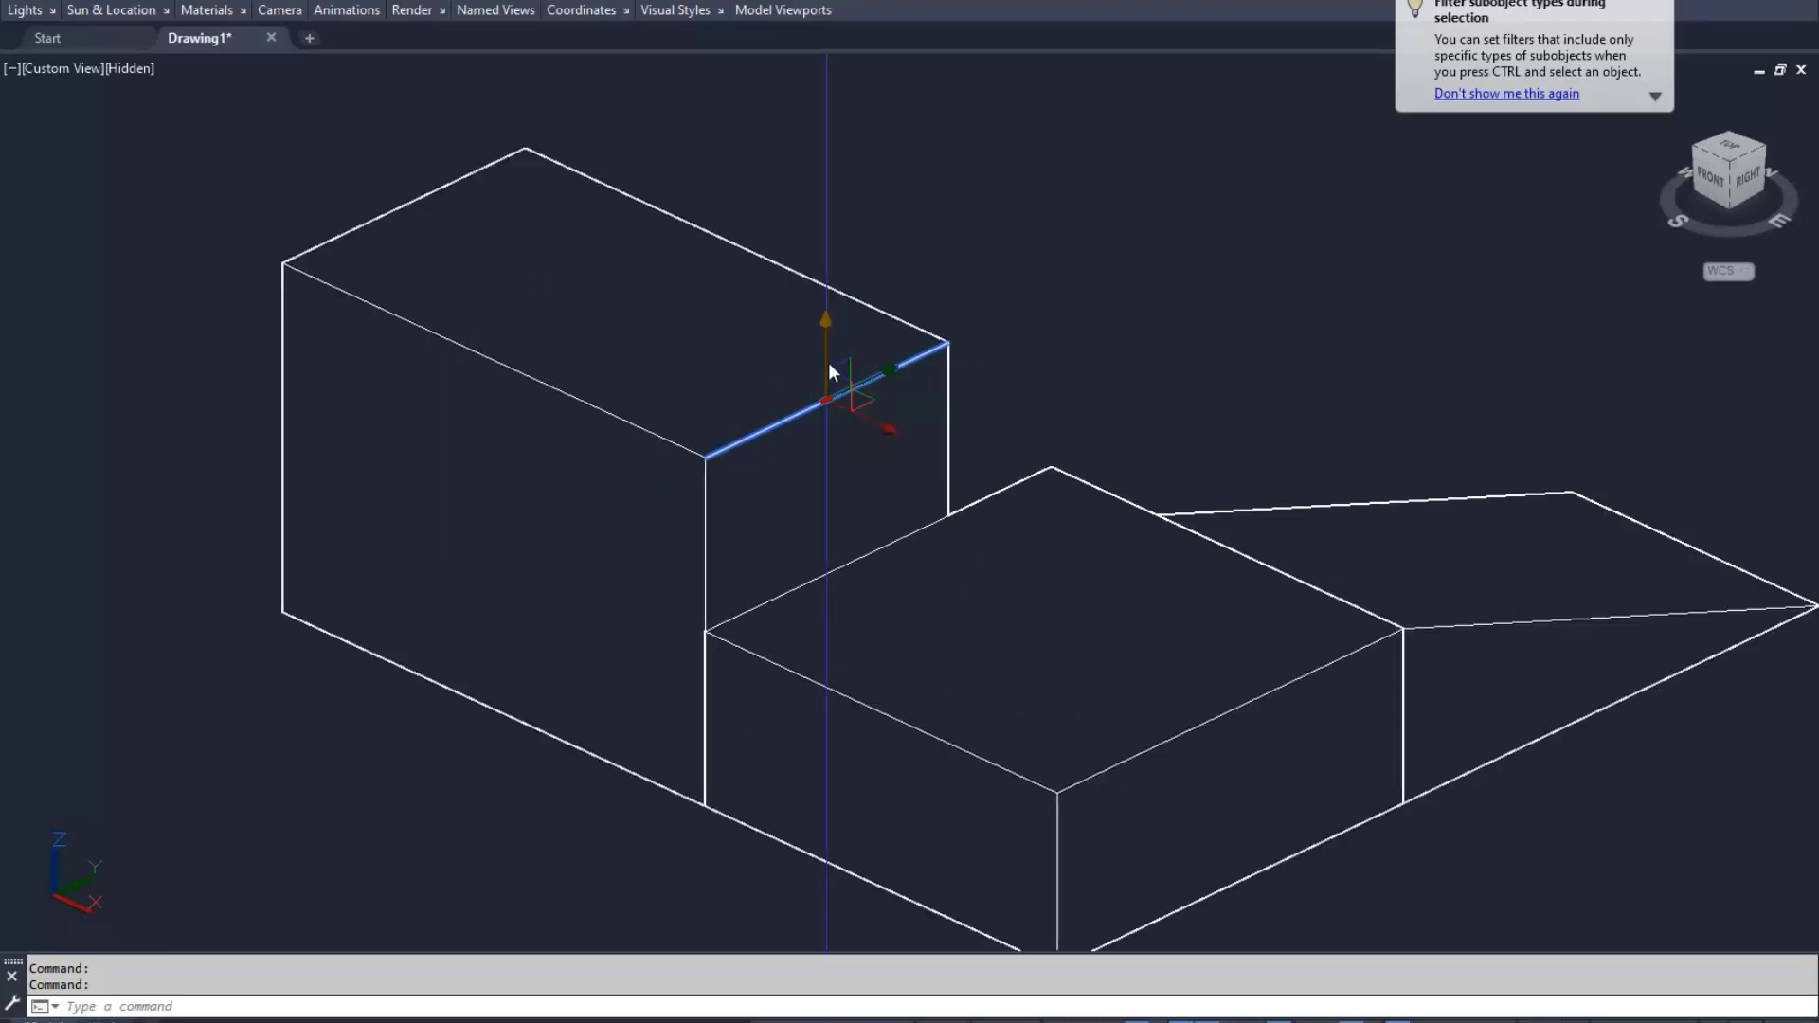
{"action": "left_click", "coordinate": [909, 435]}
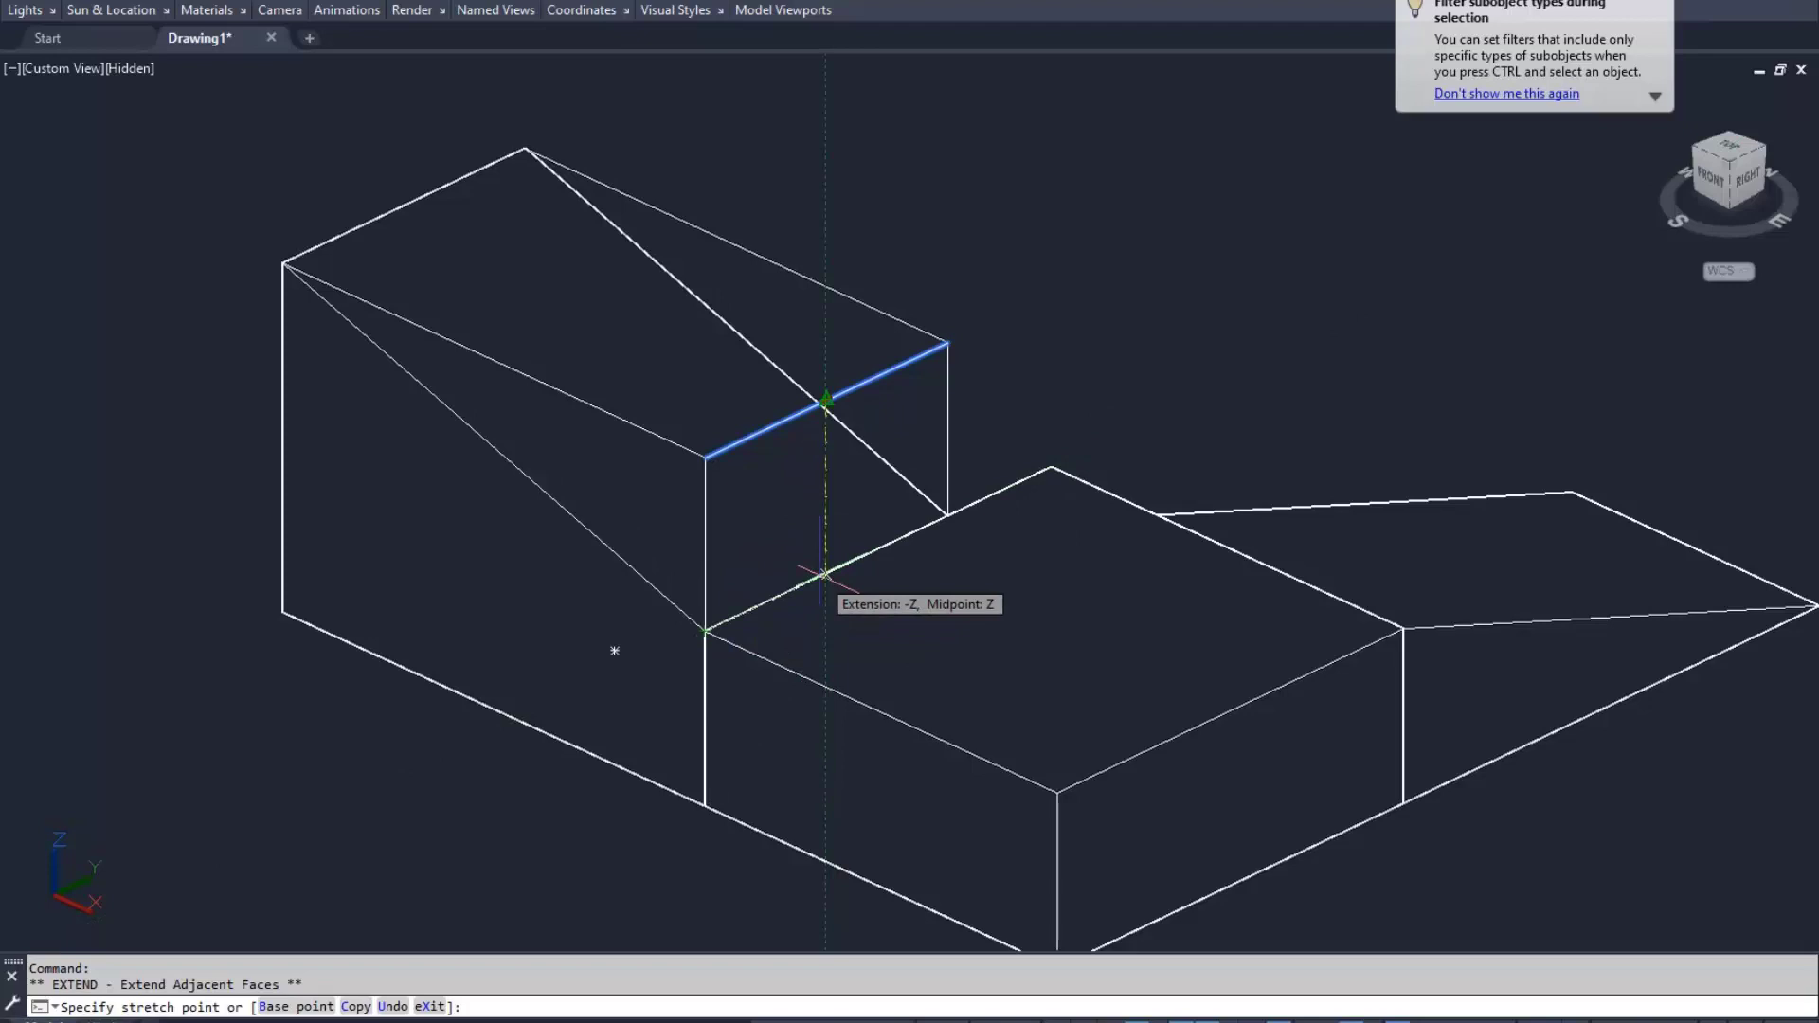
{"action": "scroll", "coordinate": [919, 473], "scroll_direction": "down", "scroll_amount": 3}
{"action": "key", "text": "Escape"}
{"action": "mouse_move", "coordinate": [919, 516]}
{"action": "middle_mouse_down", "text": "shift"}
{"action": "mouse_move", "coordinate": [983, 602]}
{"action": "mouse_move", "coordinate": [1227, 560]}
{"action": "mouse_move", "coordinate": [759, 601]}
{"action": "mouse_move", "coordinate": [492, 543]}
{"action": "mouse_move", "coordinate": [483, 565]}
{"action": "mouse_move", "coordinate": [742, 565]}
{"action": "mouse_move", "coordinate": [527, 621]}
{"action": "middle_mouse_up", "text": "shift"}
{"action": "scroll", "coordinate": [936, 535], "scroll_direction": "up", "scroll_amount": 4}
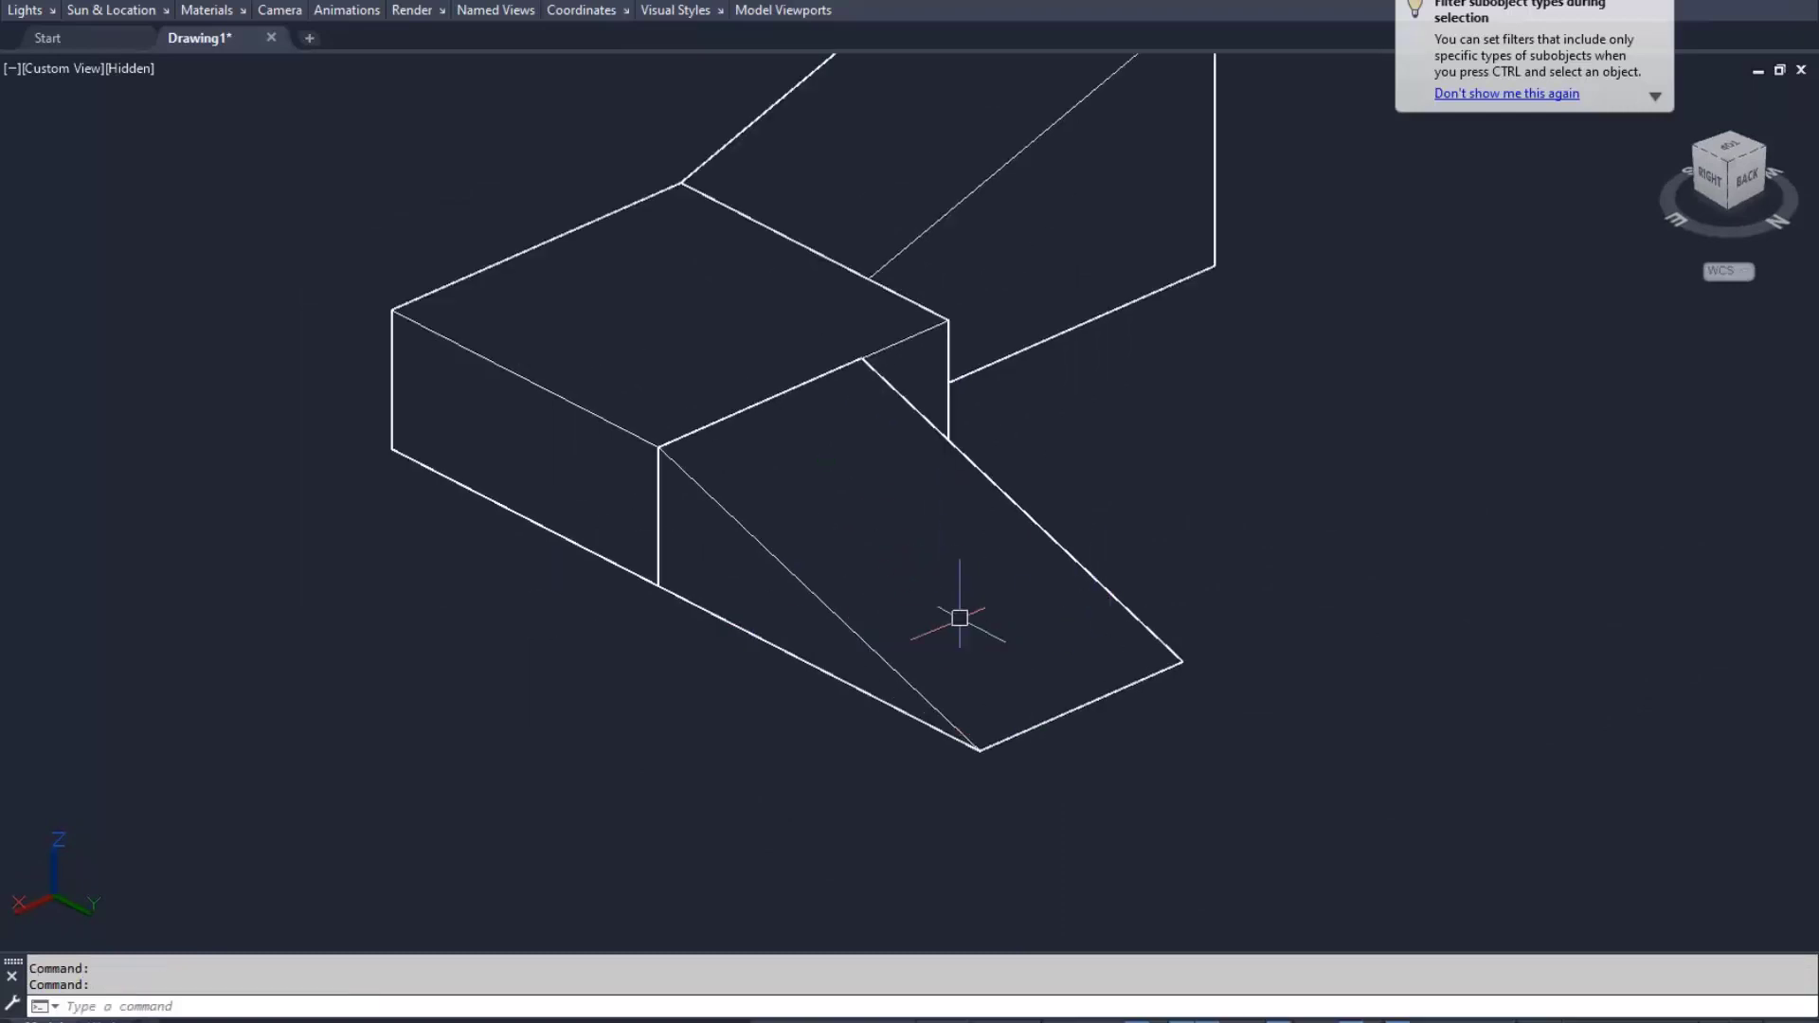
{"action": "mouse_move", "coordinate": [1059, 563]}
{"action": "middle_mouse_down", "text": "shift"}
{"action": "mouse_move", "coordinate": [909, 593]}
{"action": "mouse_move", "coordinate": [1007, 565]}
{"action": "mouse_move", "coordinate": [1027, 514]}
{"action": "middle_mouse_up", "text": "shift"}
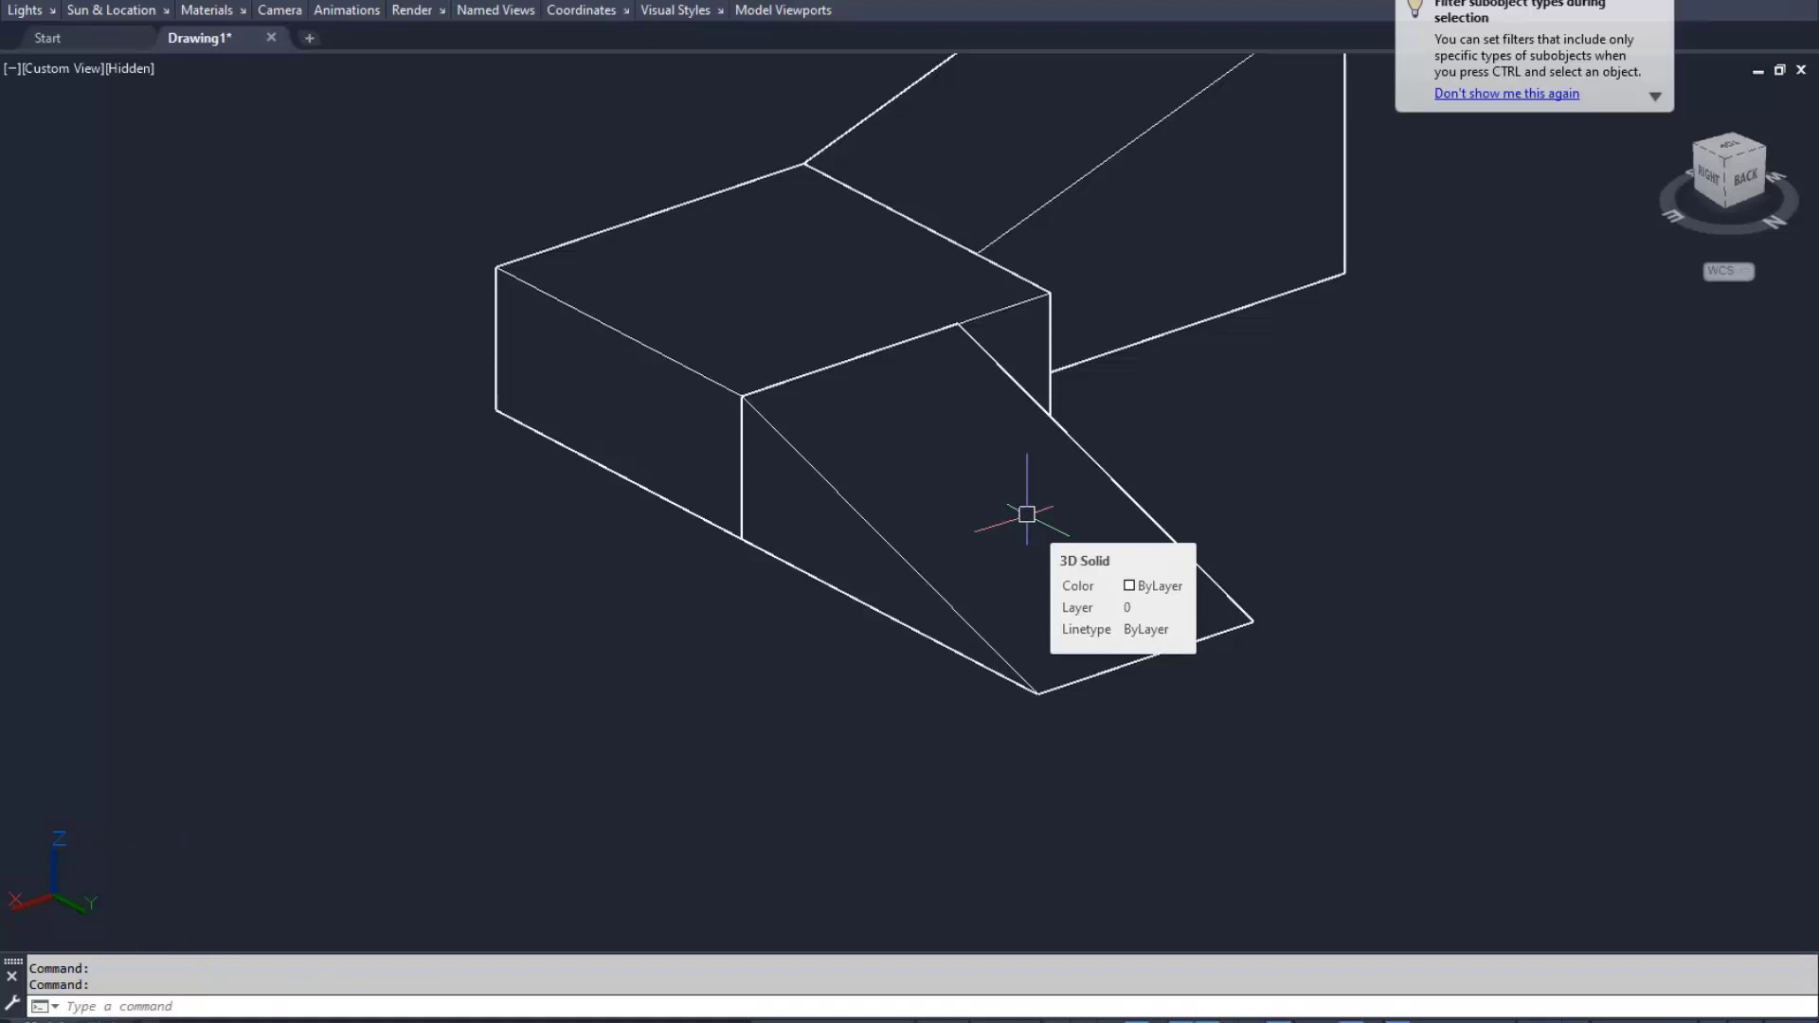
Place a UCS on the ramp's sloping surface using the Face option
{"action": "scroll", "coordinate": [1120, 573], "scroll_direction": "up", "scroll_amount": 2}
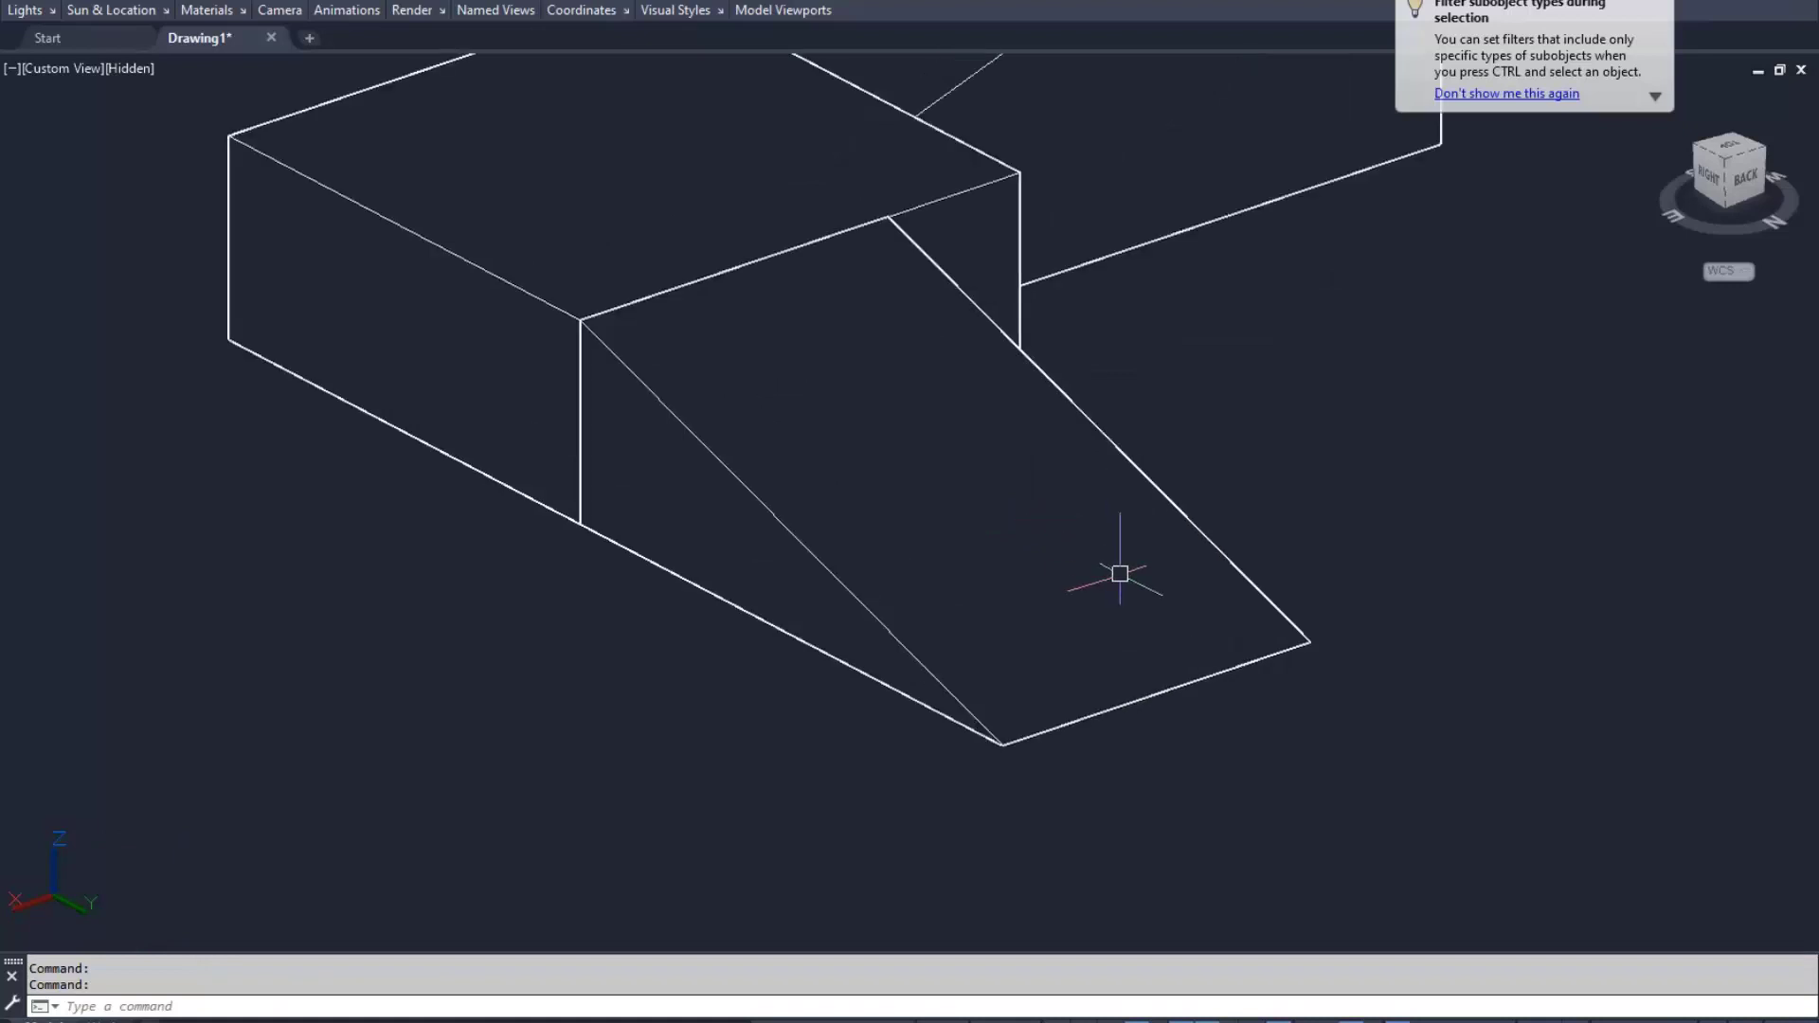
{"action": "key", "text": "Escape"}
{"action": "key", "text": "Return"}
{"action": "key", "text": "Return"}
{"action": "key", "text": "Escape"}
{"action": "type", "text": "c"}
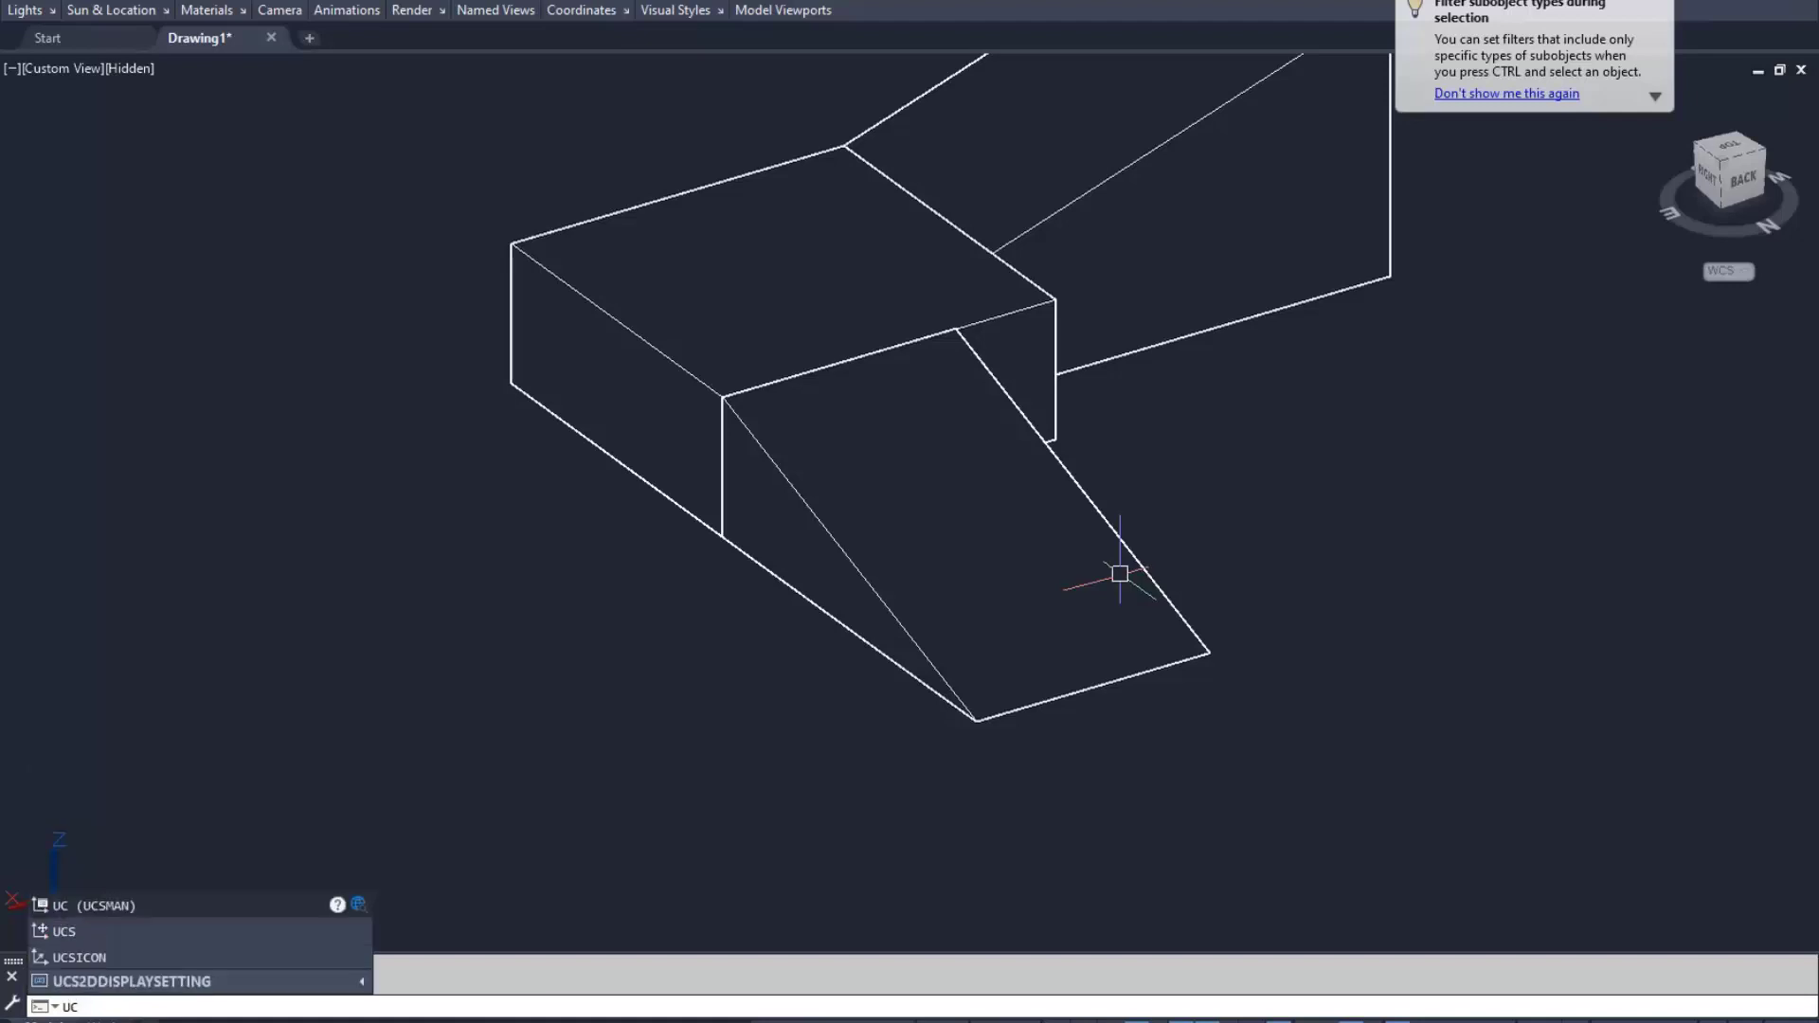
{"action": "type", "text": "s"}
{"action": "key", "text": "Return"}
{"action": "key", "text": "Return"}
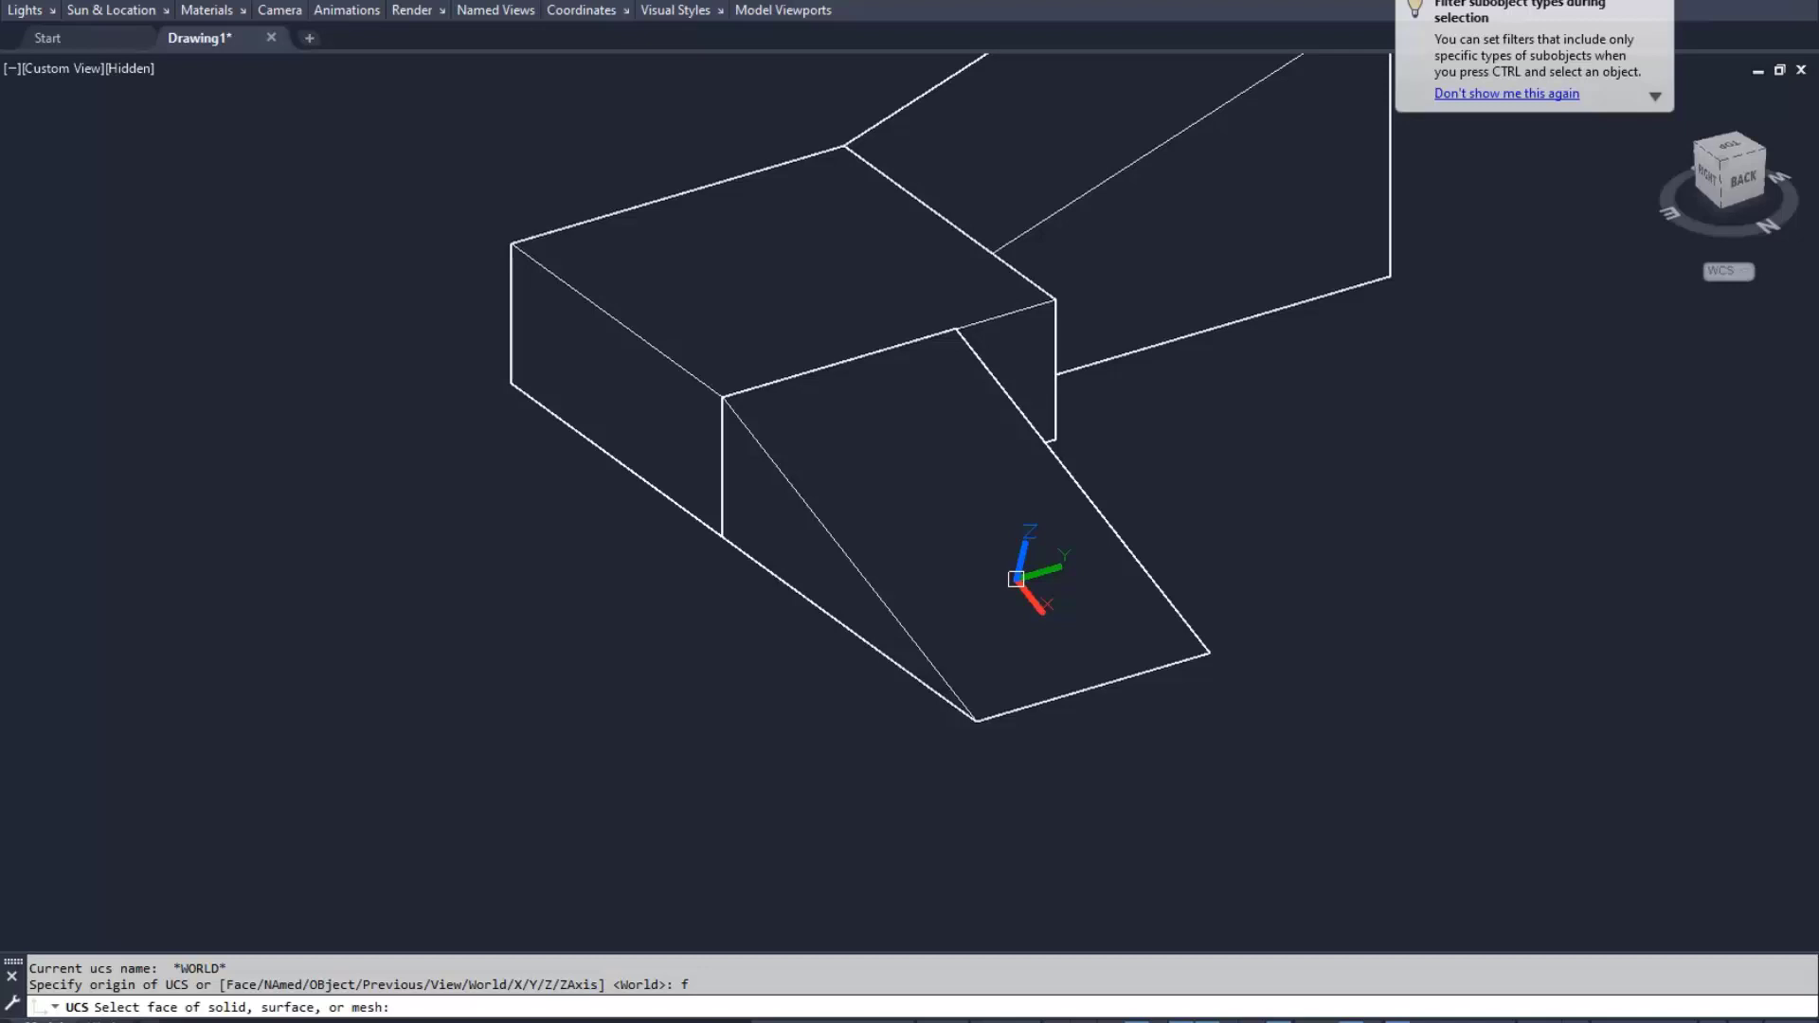
{"action": "left_click", "coordinate": [1015, 579]}
{"action": "key", "text": "Return"}
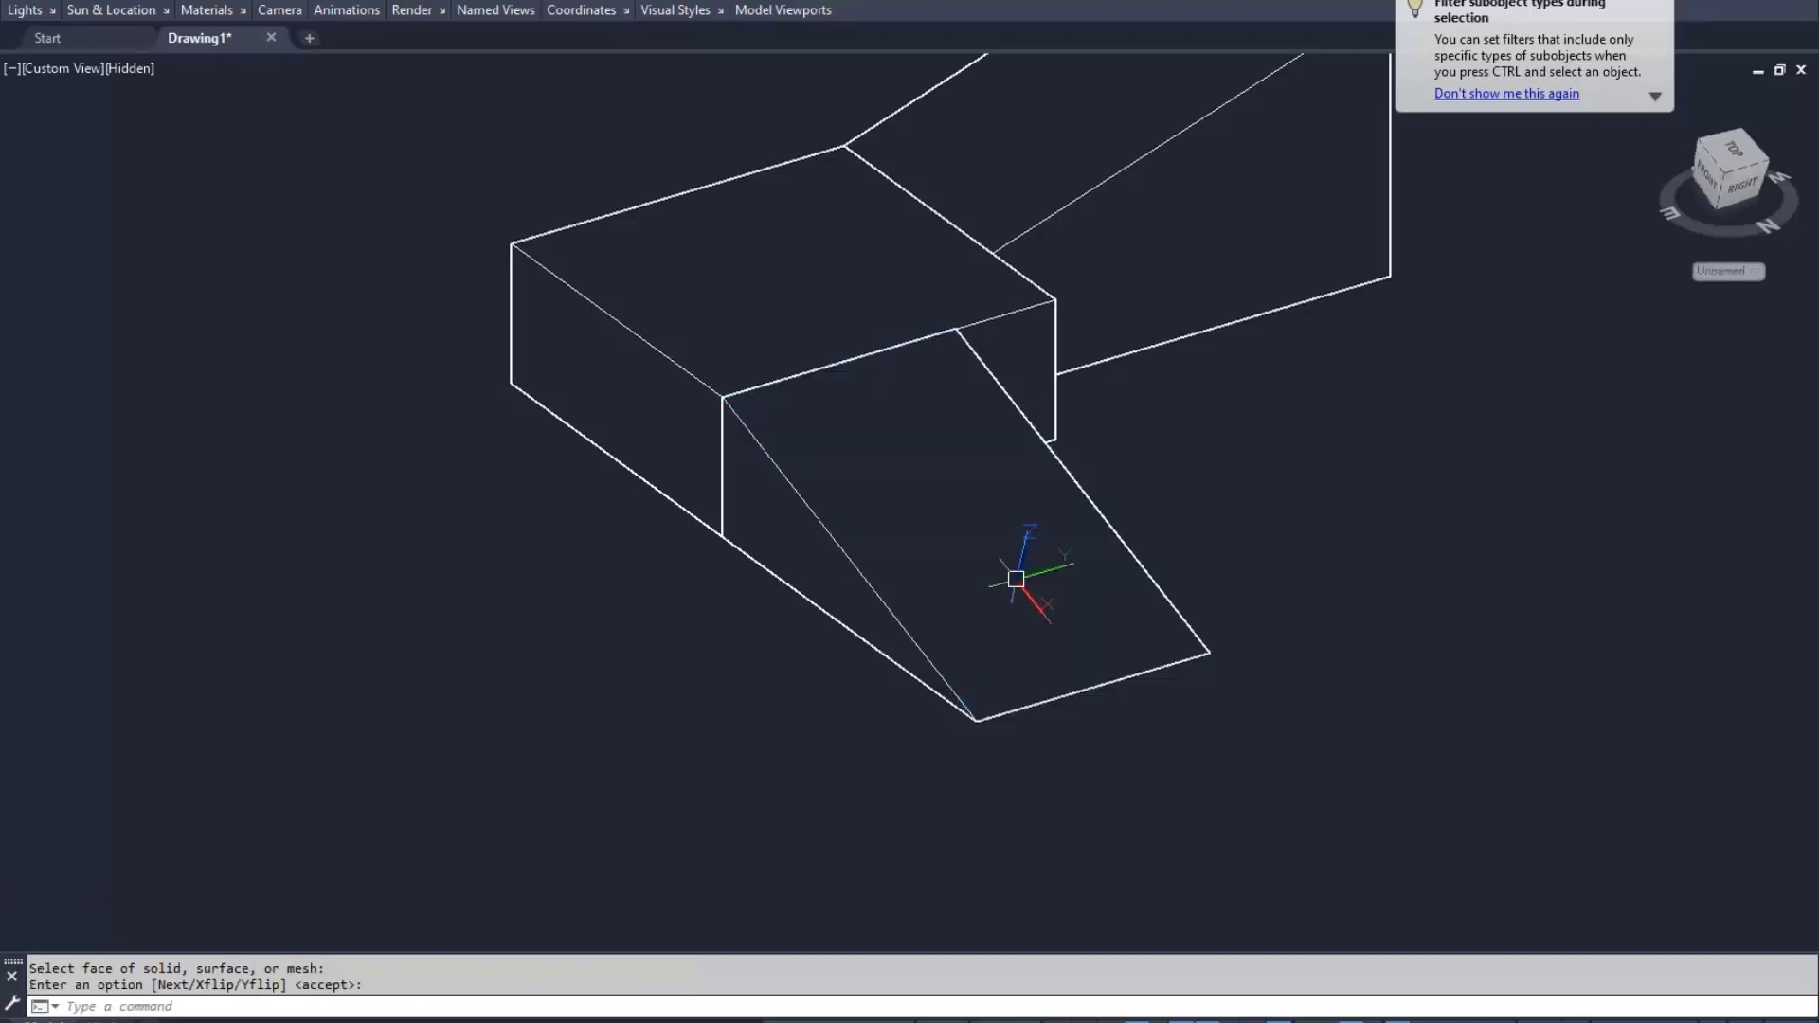
{"action": "scroll", "coordinate": [1031, 606], "scroll_direction": "up", "scroll_amount": 1}
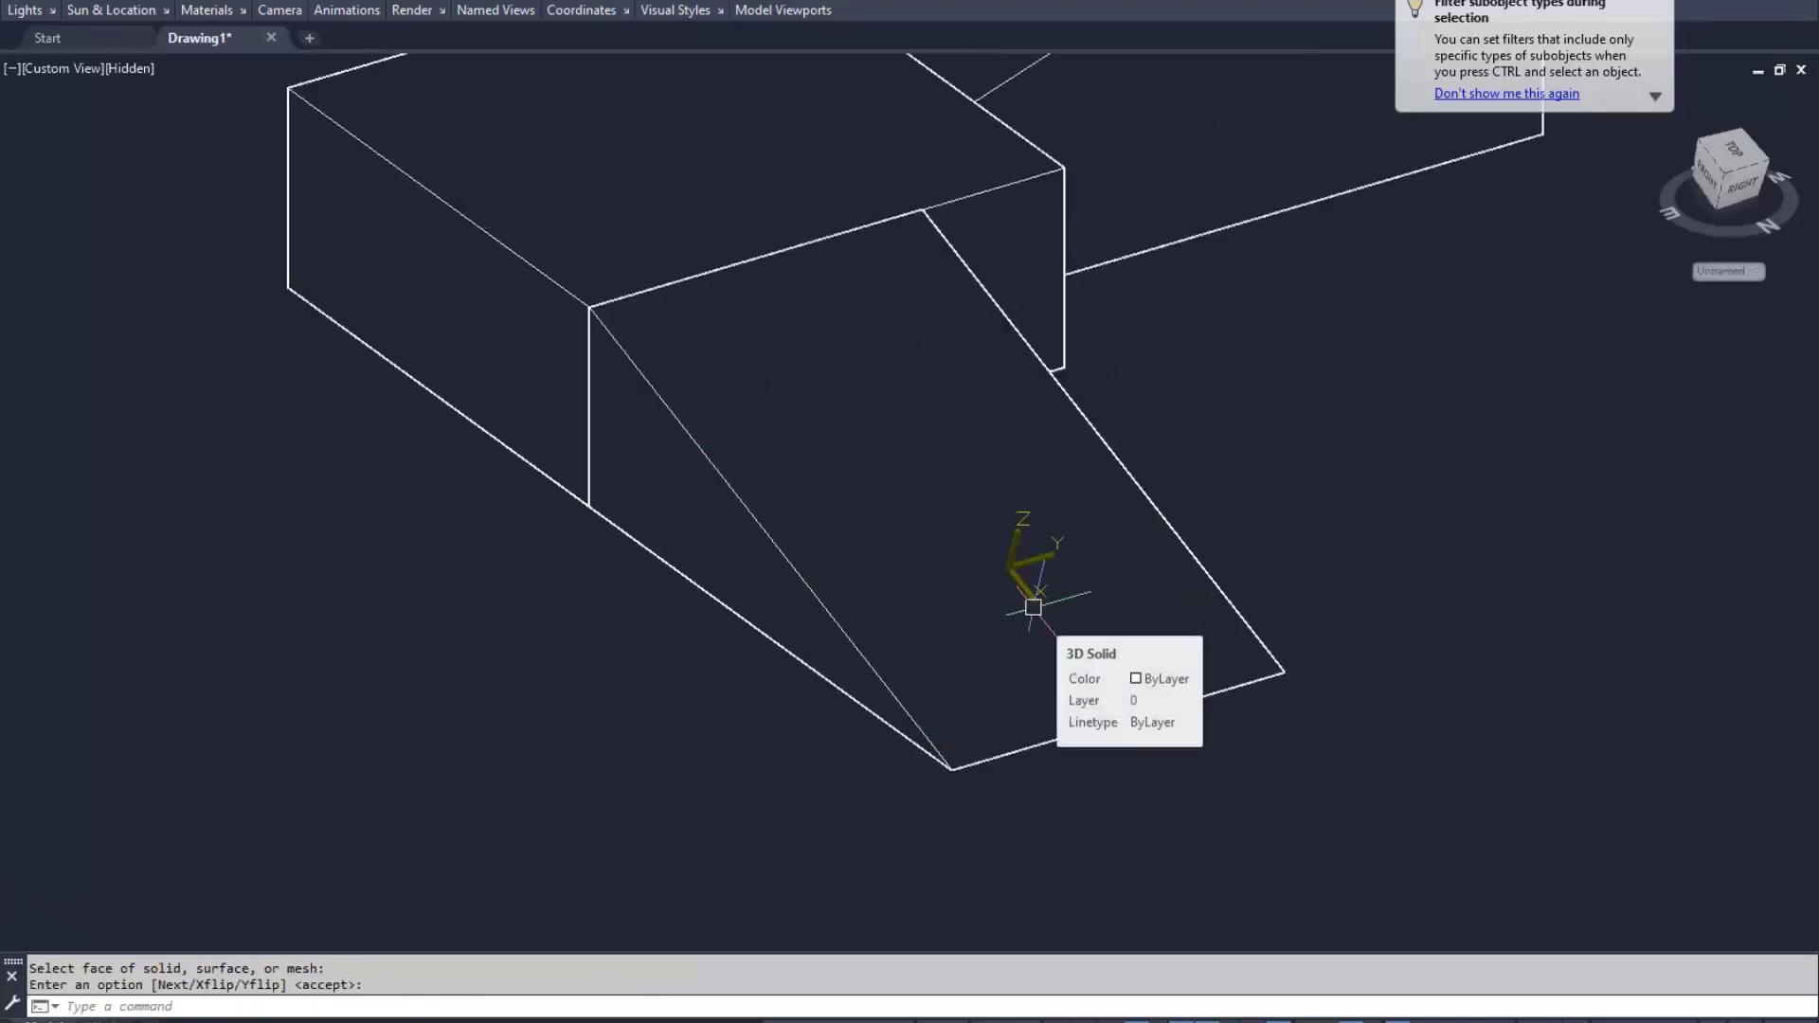
{"action": "type", "text": "l"}
{"action": "key", "text": "Return"}
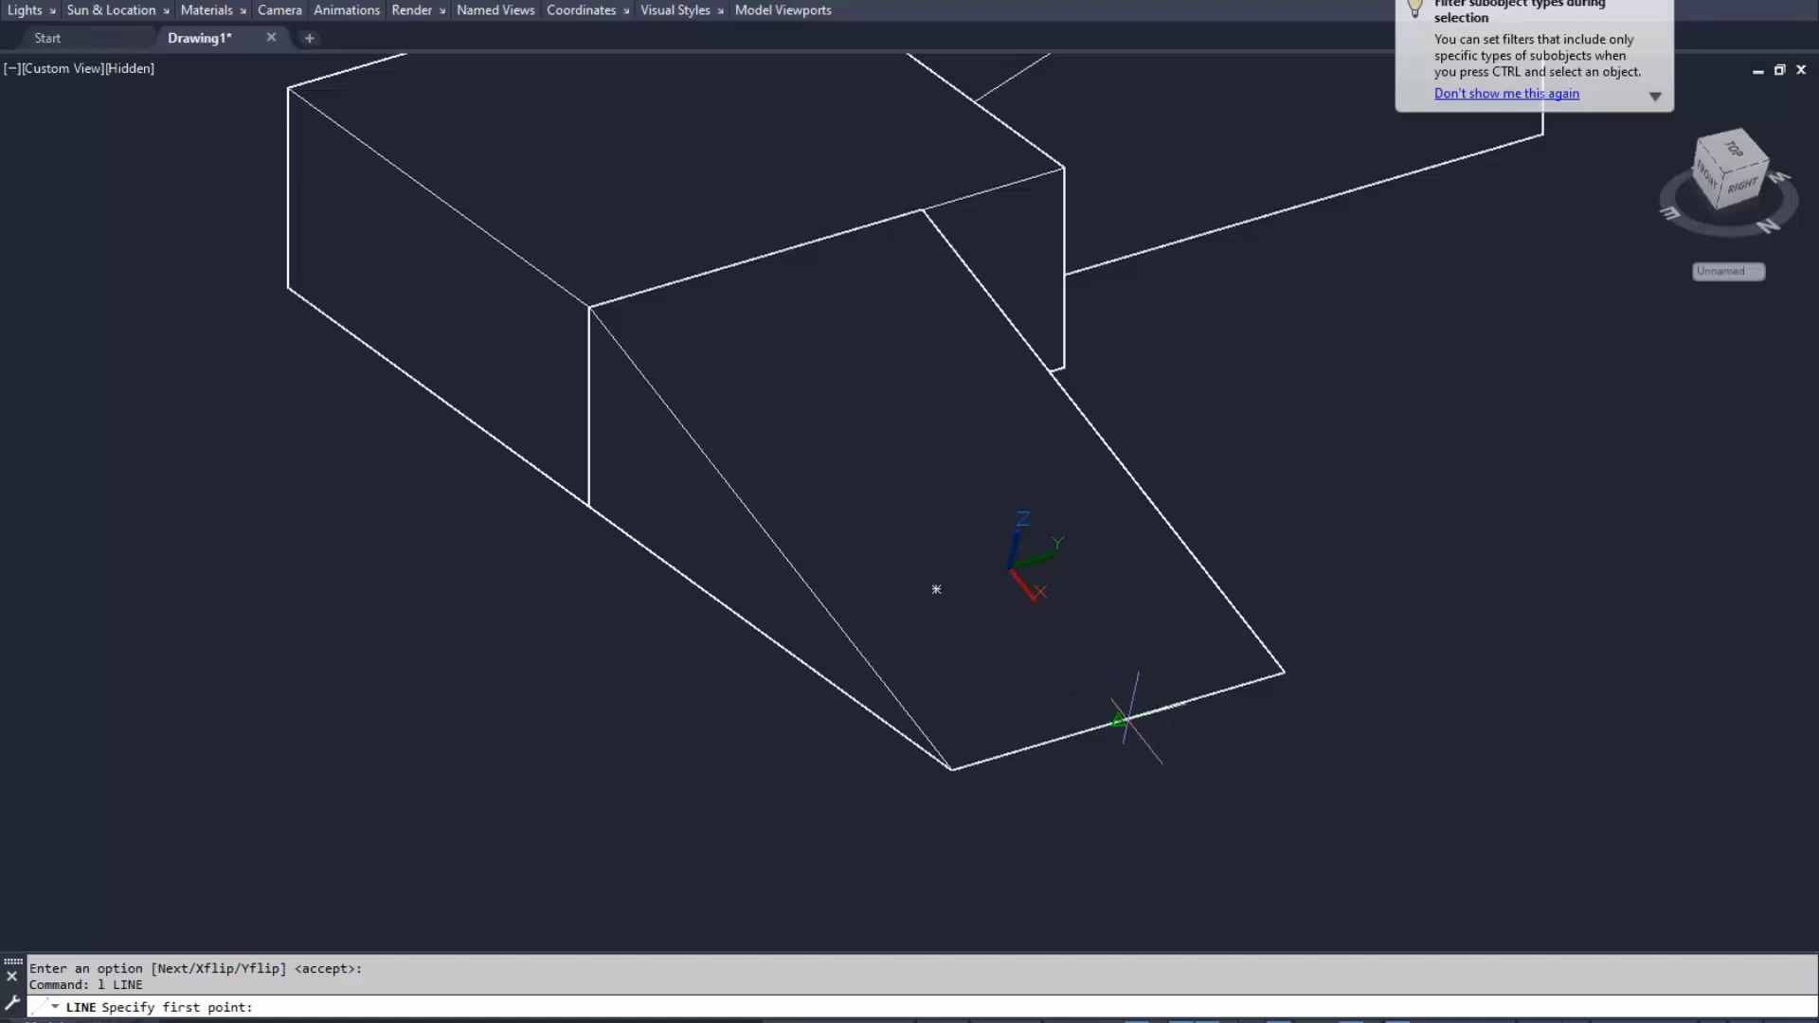
Draw the ramp's centre line and an angled step line from its bottom edge to it
{"action": "left_click", "coordinate": [1121, 720]}
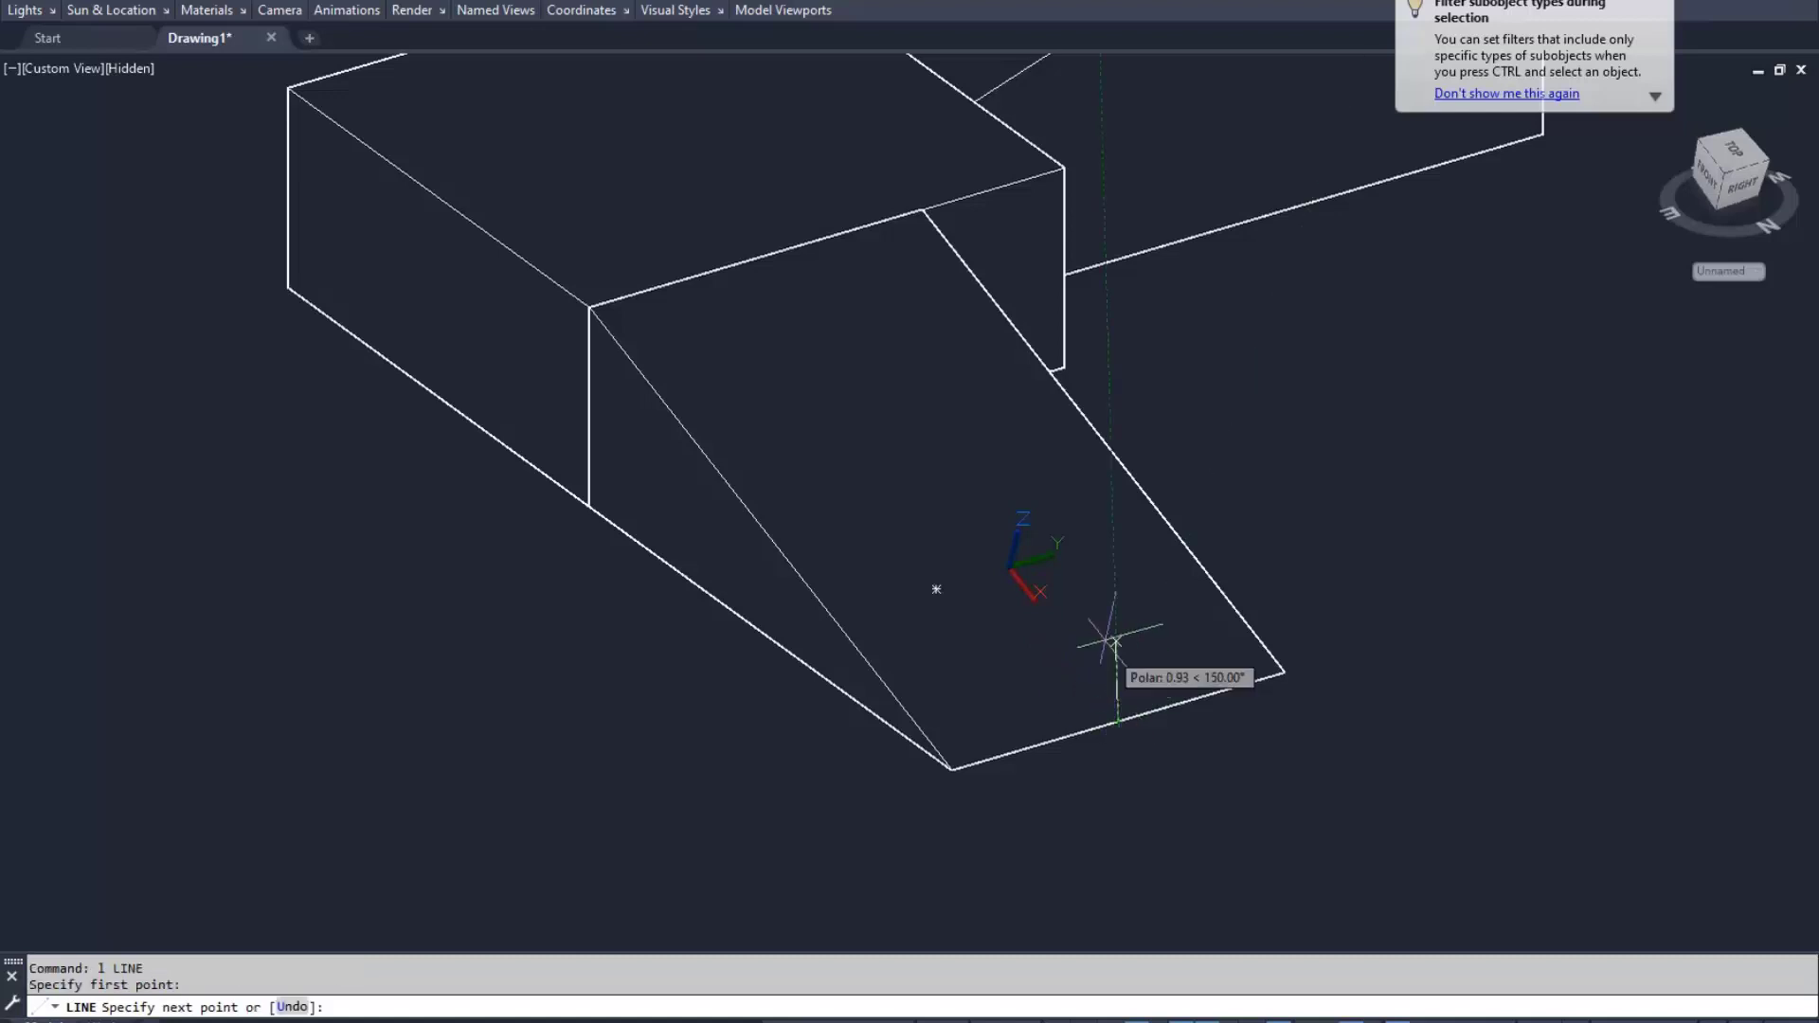
{"action": "left_click", "coordinate": [758, 262]}
{"action": "key", "text": "Return"}
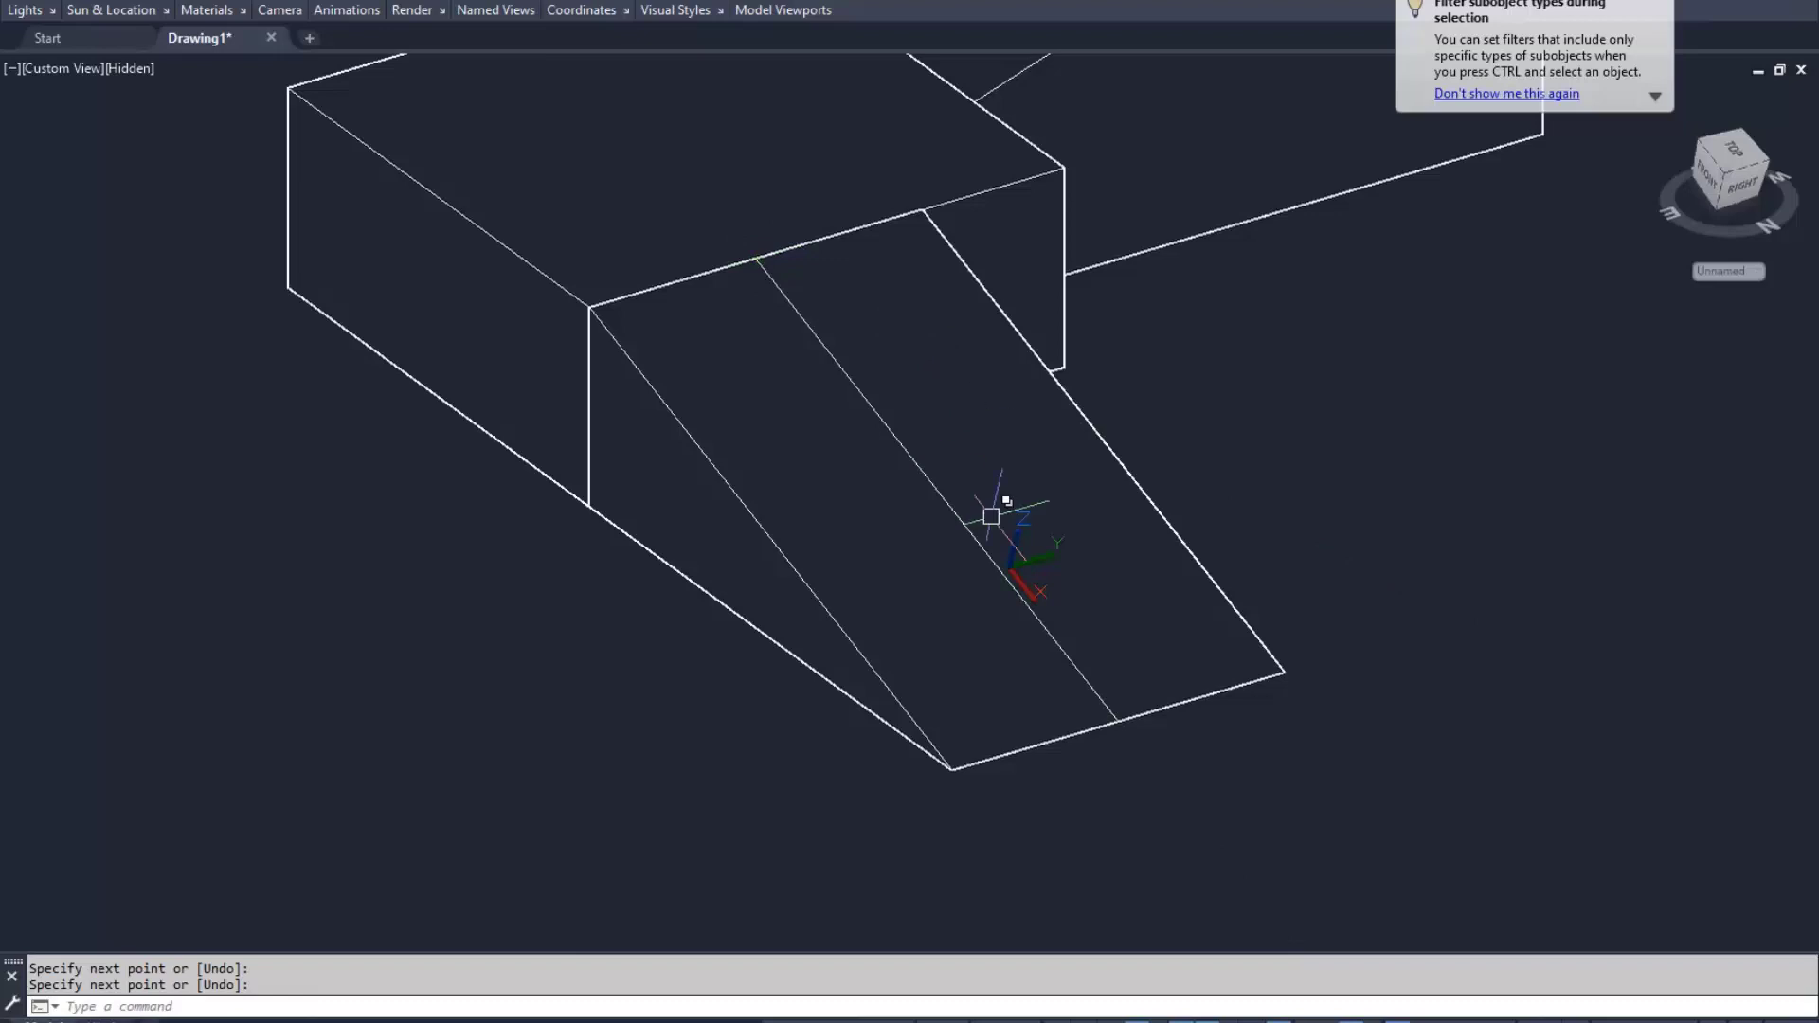
{"action": "scroll", "coordinate": [959, 730], "scroll_direction": "up", "scroll_amount": 2}
{"action": "type", "text": "l"}
{"action": "key", "text": "Return"}
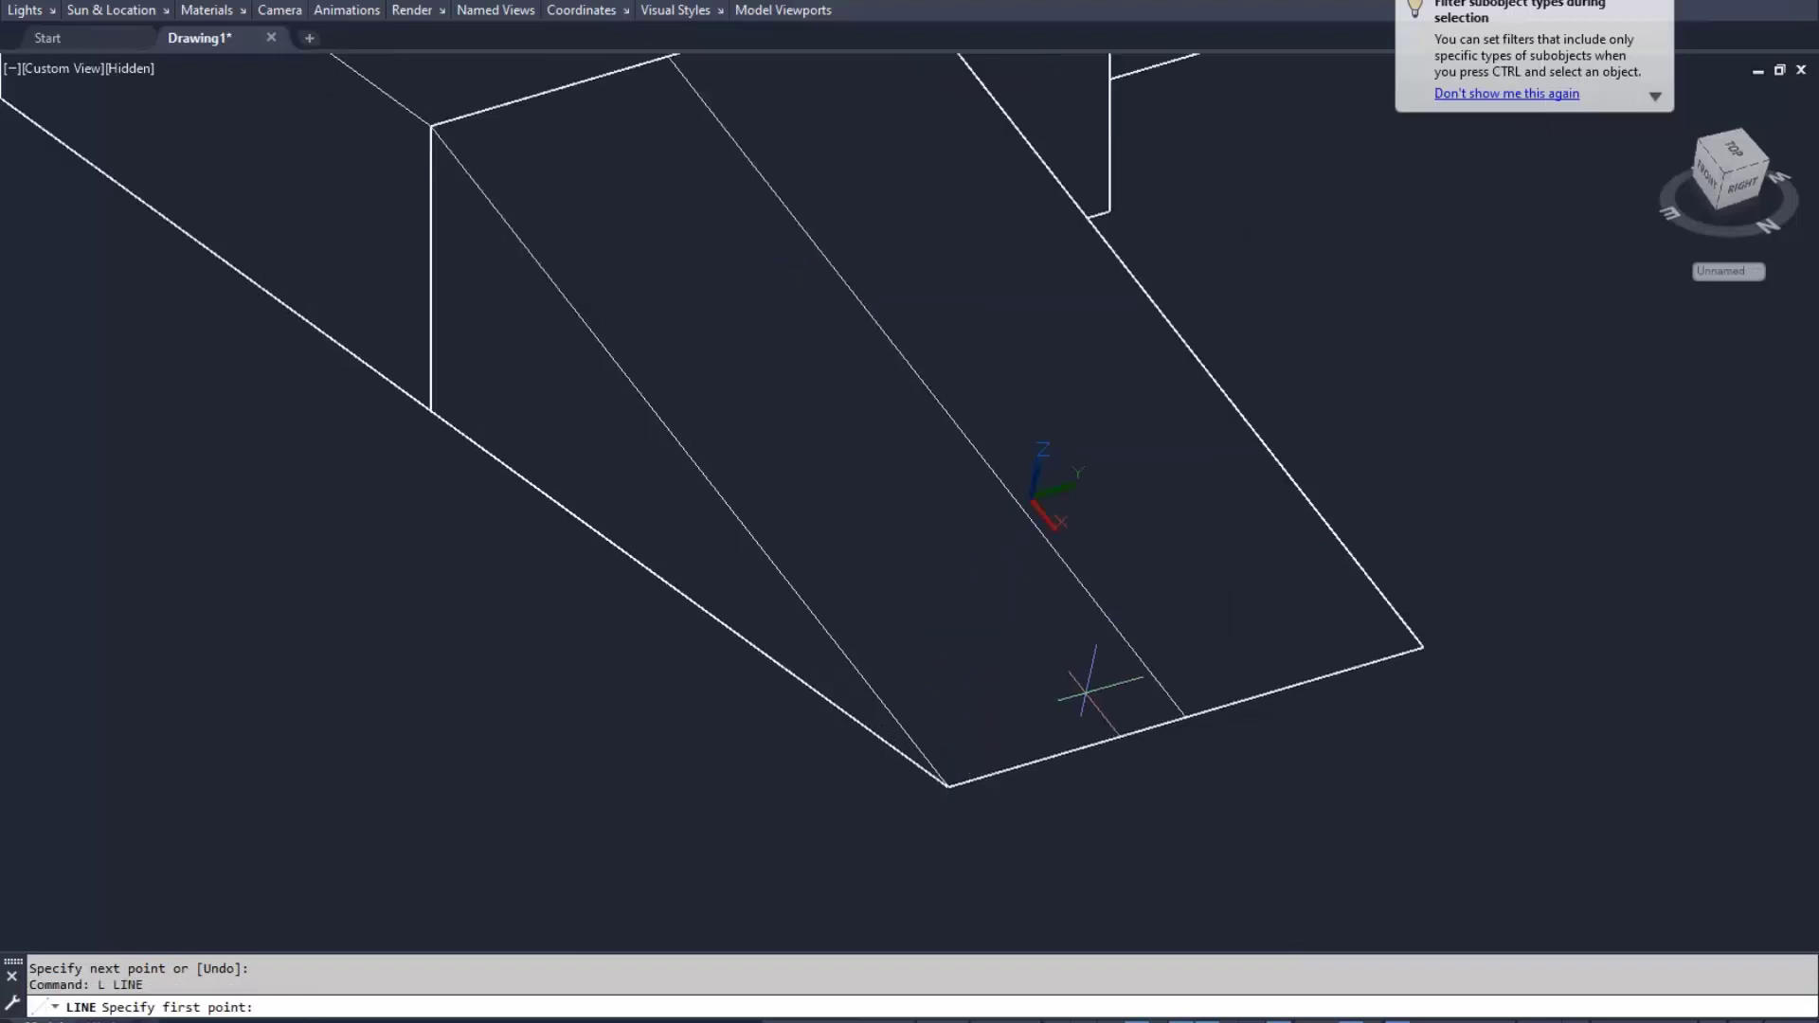
{"action": "scroll", "coordinate": [1086, 693], "scroll_direction": "up", "scroll_amount": 2}
{"action": "left_click", "coordinate": [1227, 727]}
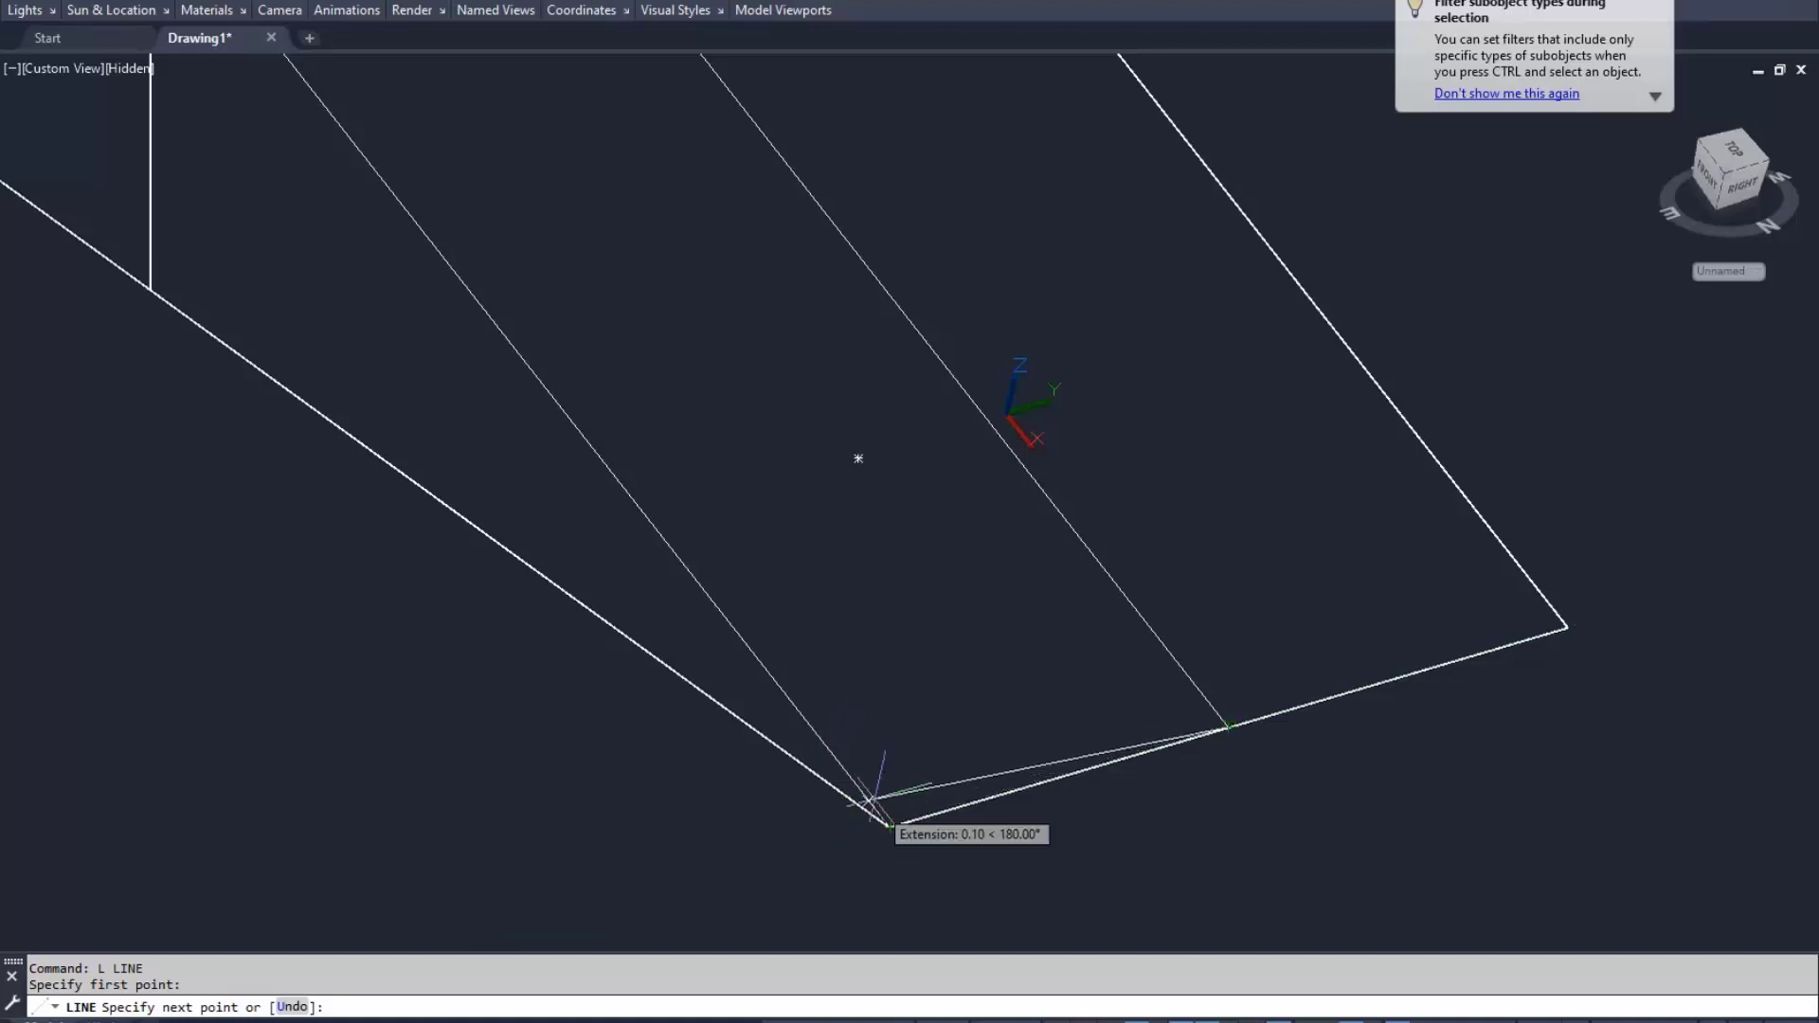
{"action": "left_click", "coordinate": [830, 752]}
{"action": "key", "text": "Escape"}
{"action": "scroll", "coordinate": [1112, 686], "scroll_direction": "down", "scroll_amount": 3}
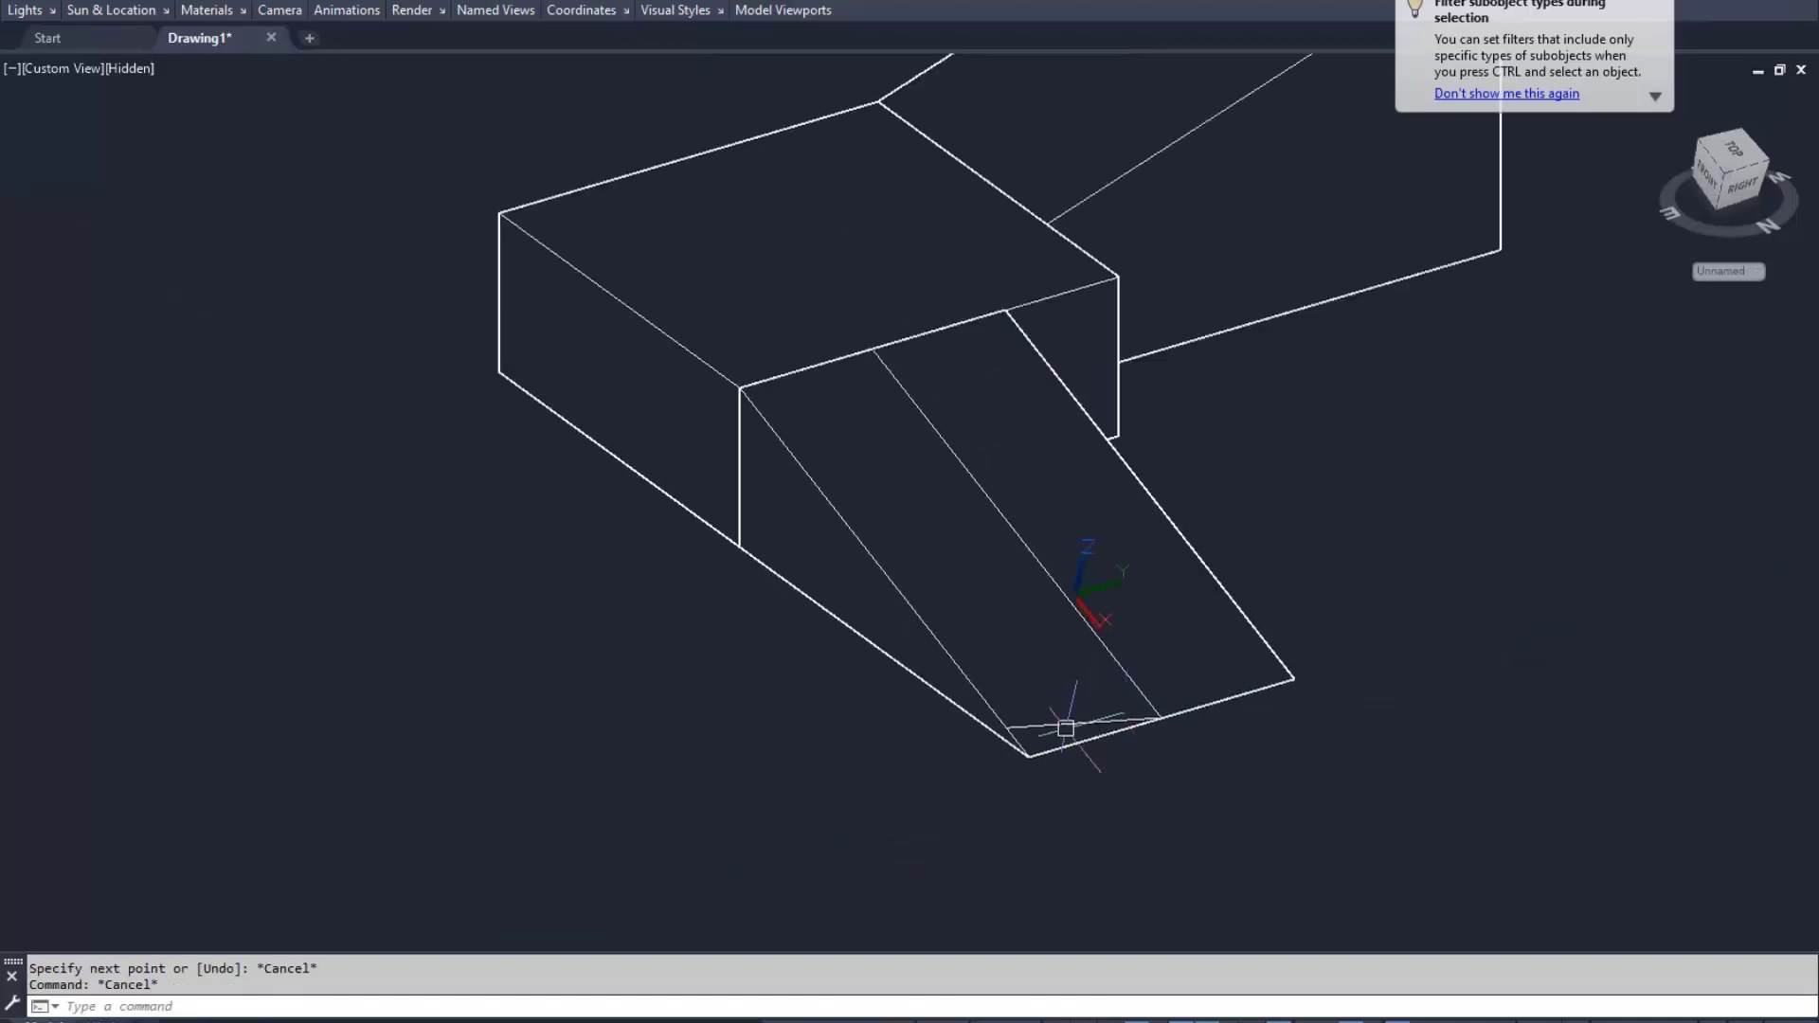
{"action": "scroll", "coordinate": [992, 624], "scroll_direction": "up", "scroll_amount": 2}
Mirror the step line about the centre line, keeping the original, to form a V
{"action": "type", "text": "mi"}
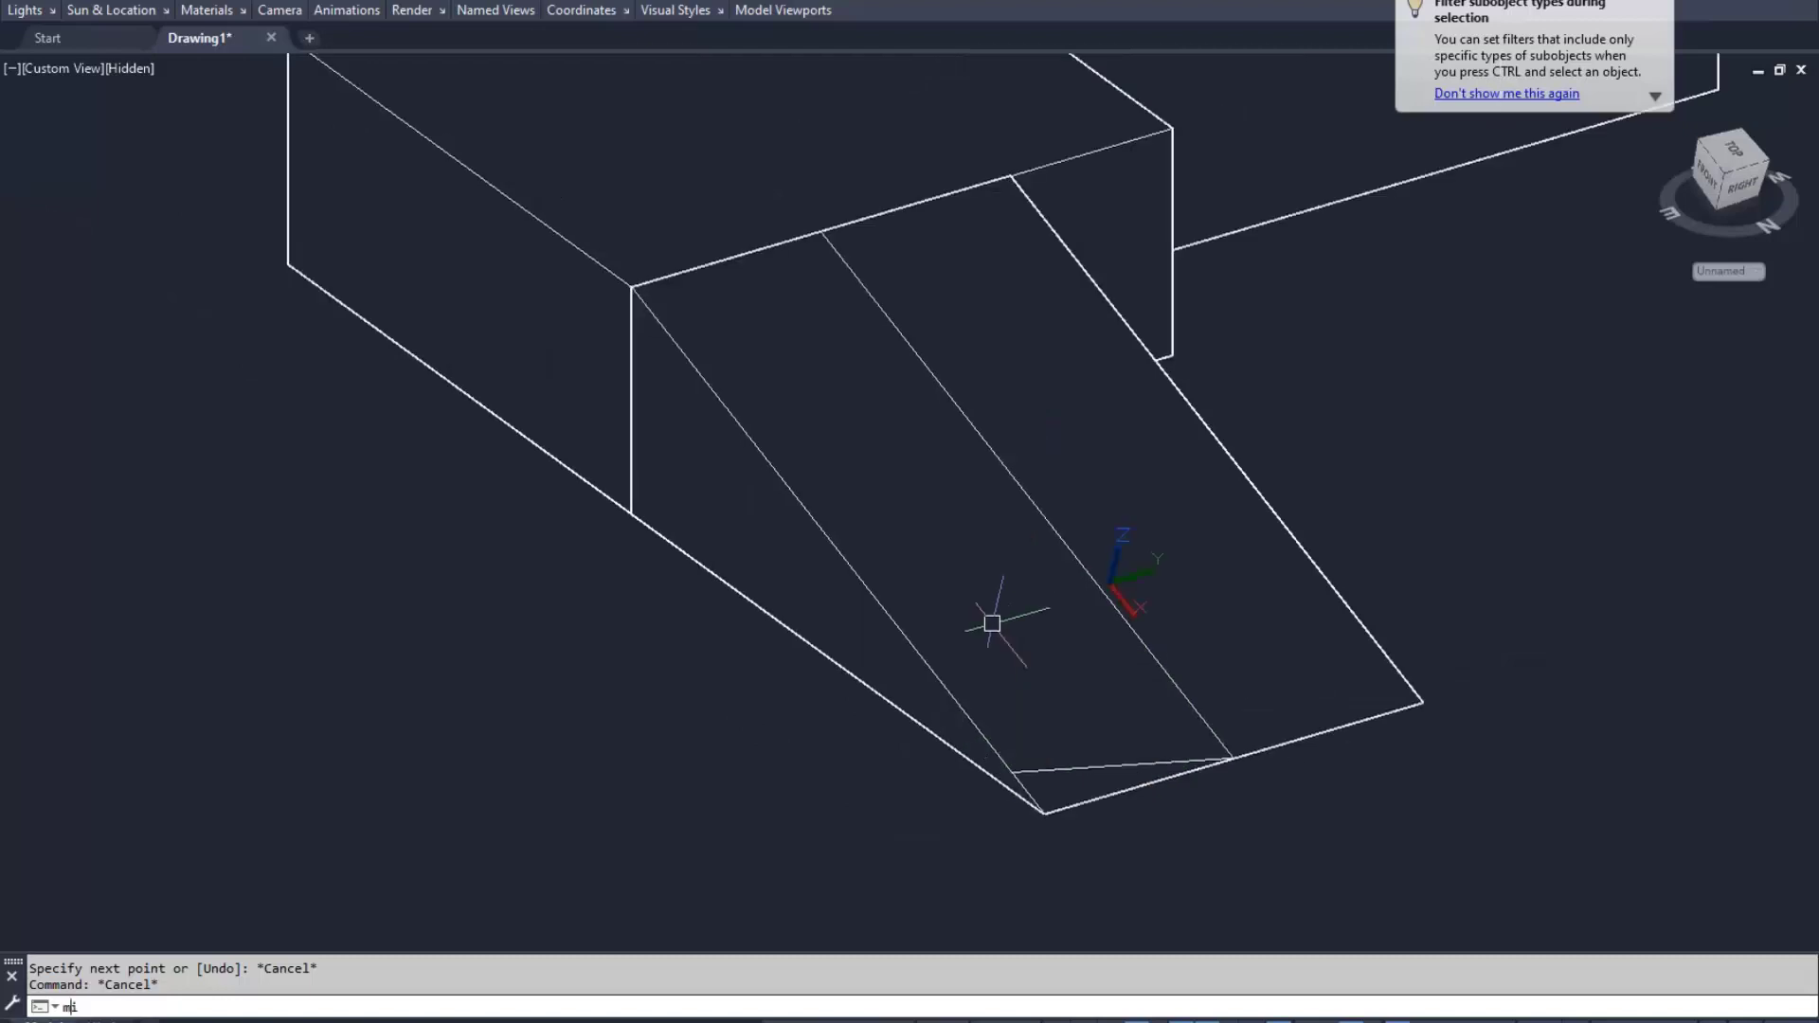
{"action": "key", "text": "Return"}
{"action": "scroll", "coordinate": [1126, 776], "scroll_direction": "up", "scroll_amount": 1}
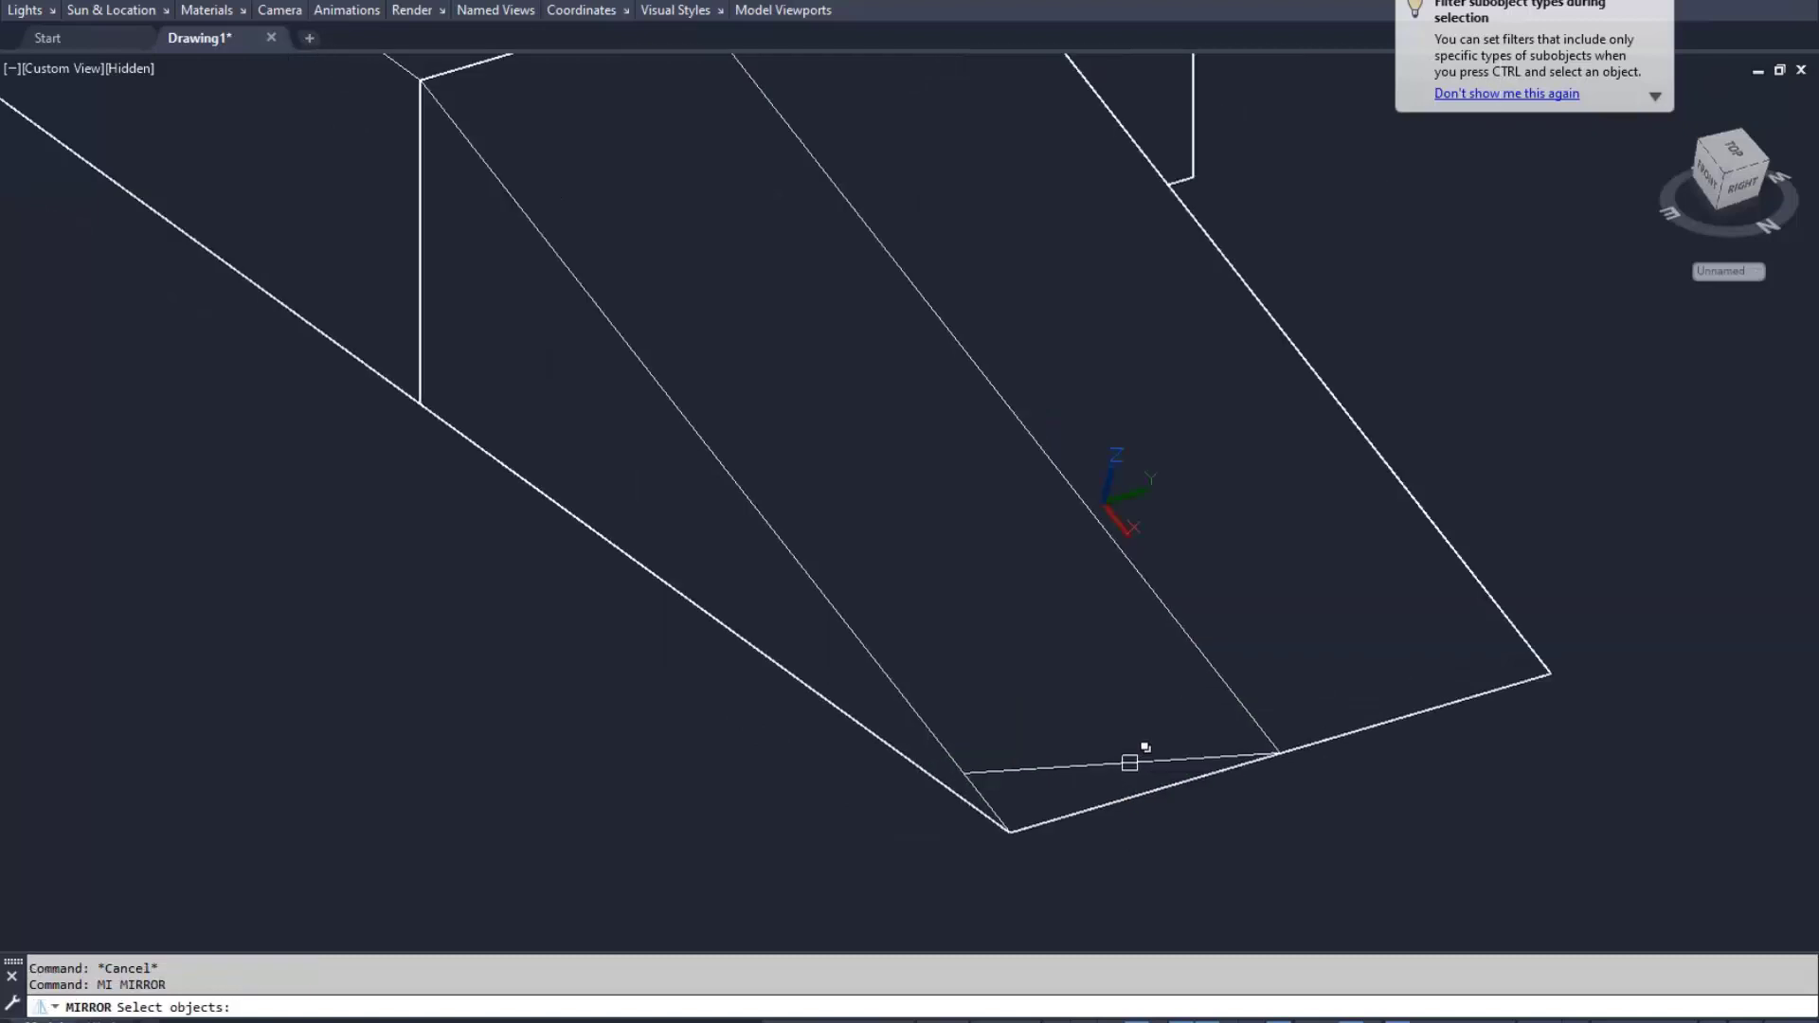
{"action": "left_click", "coordinate": [1130, 762]}
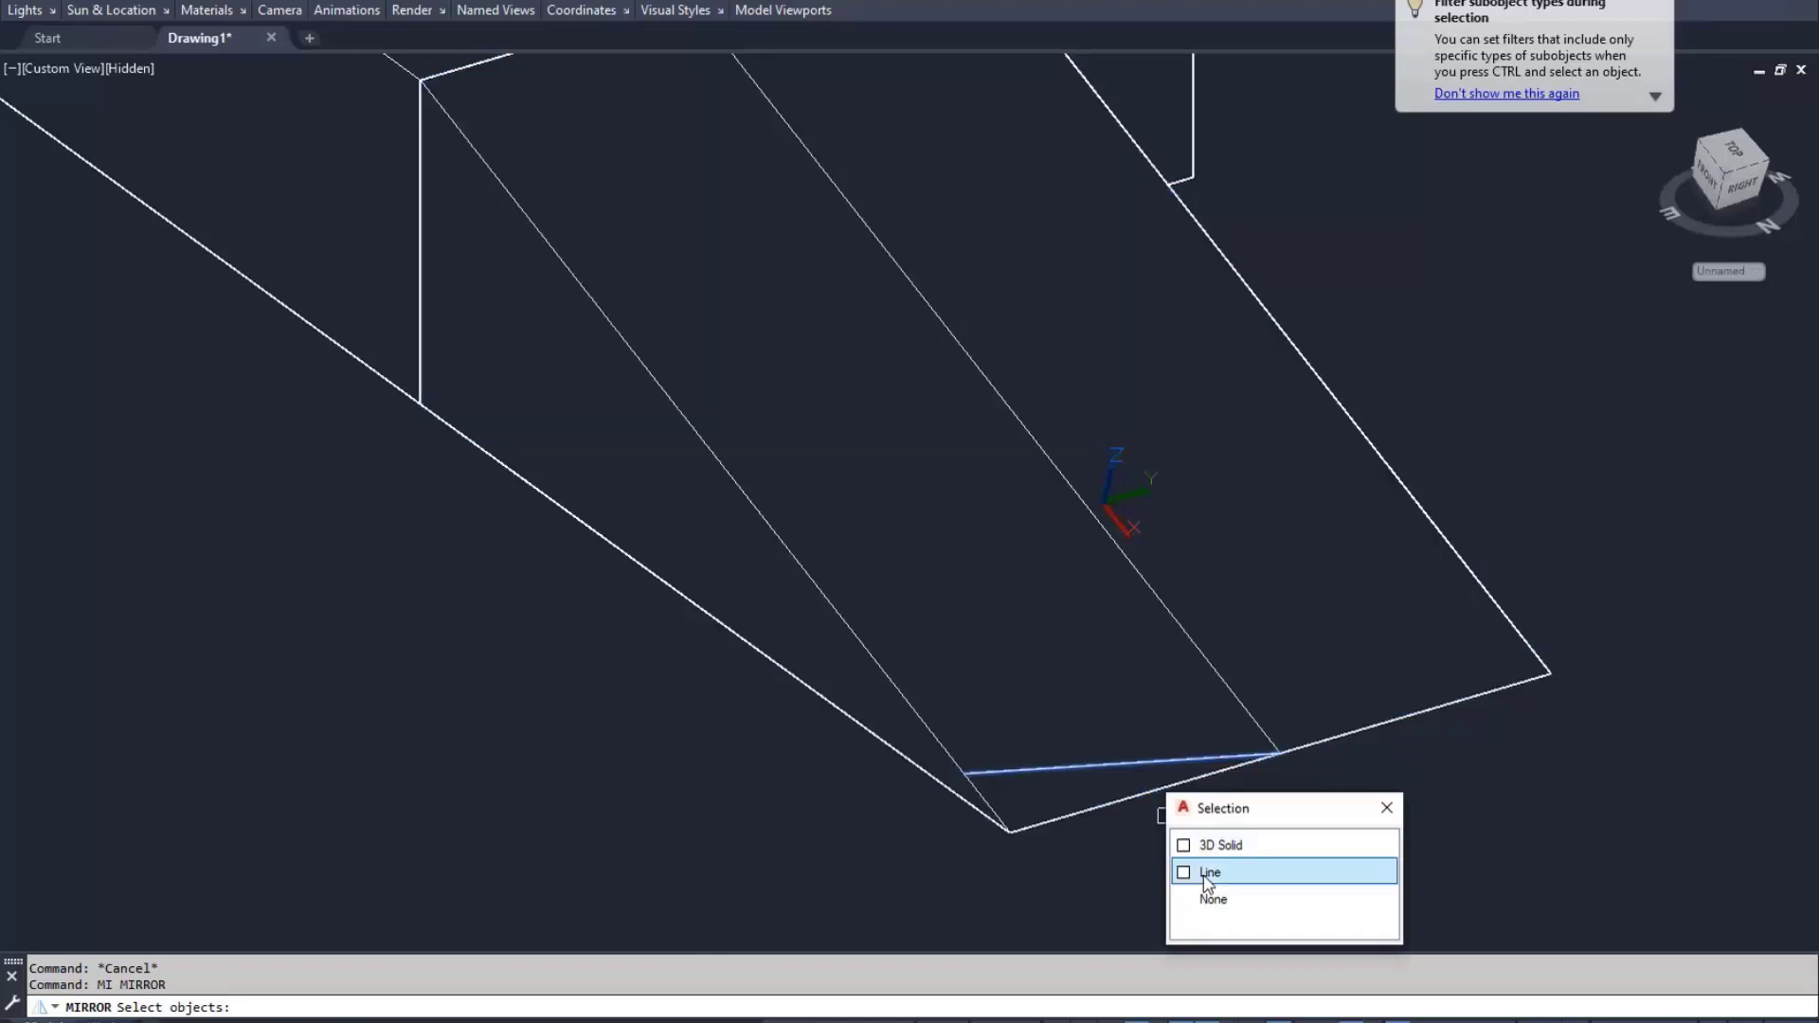
{"action": "left_click", "coordinate": [1210, 872]}
{"action": "key", "text": "Return"}
{"action": "scroll", "coordinate": [1284, 758], "scroll_direction": "down", "scroll_amount": 1}
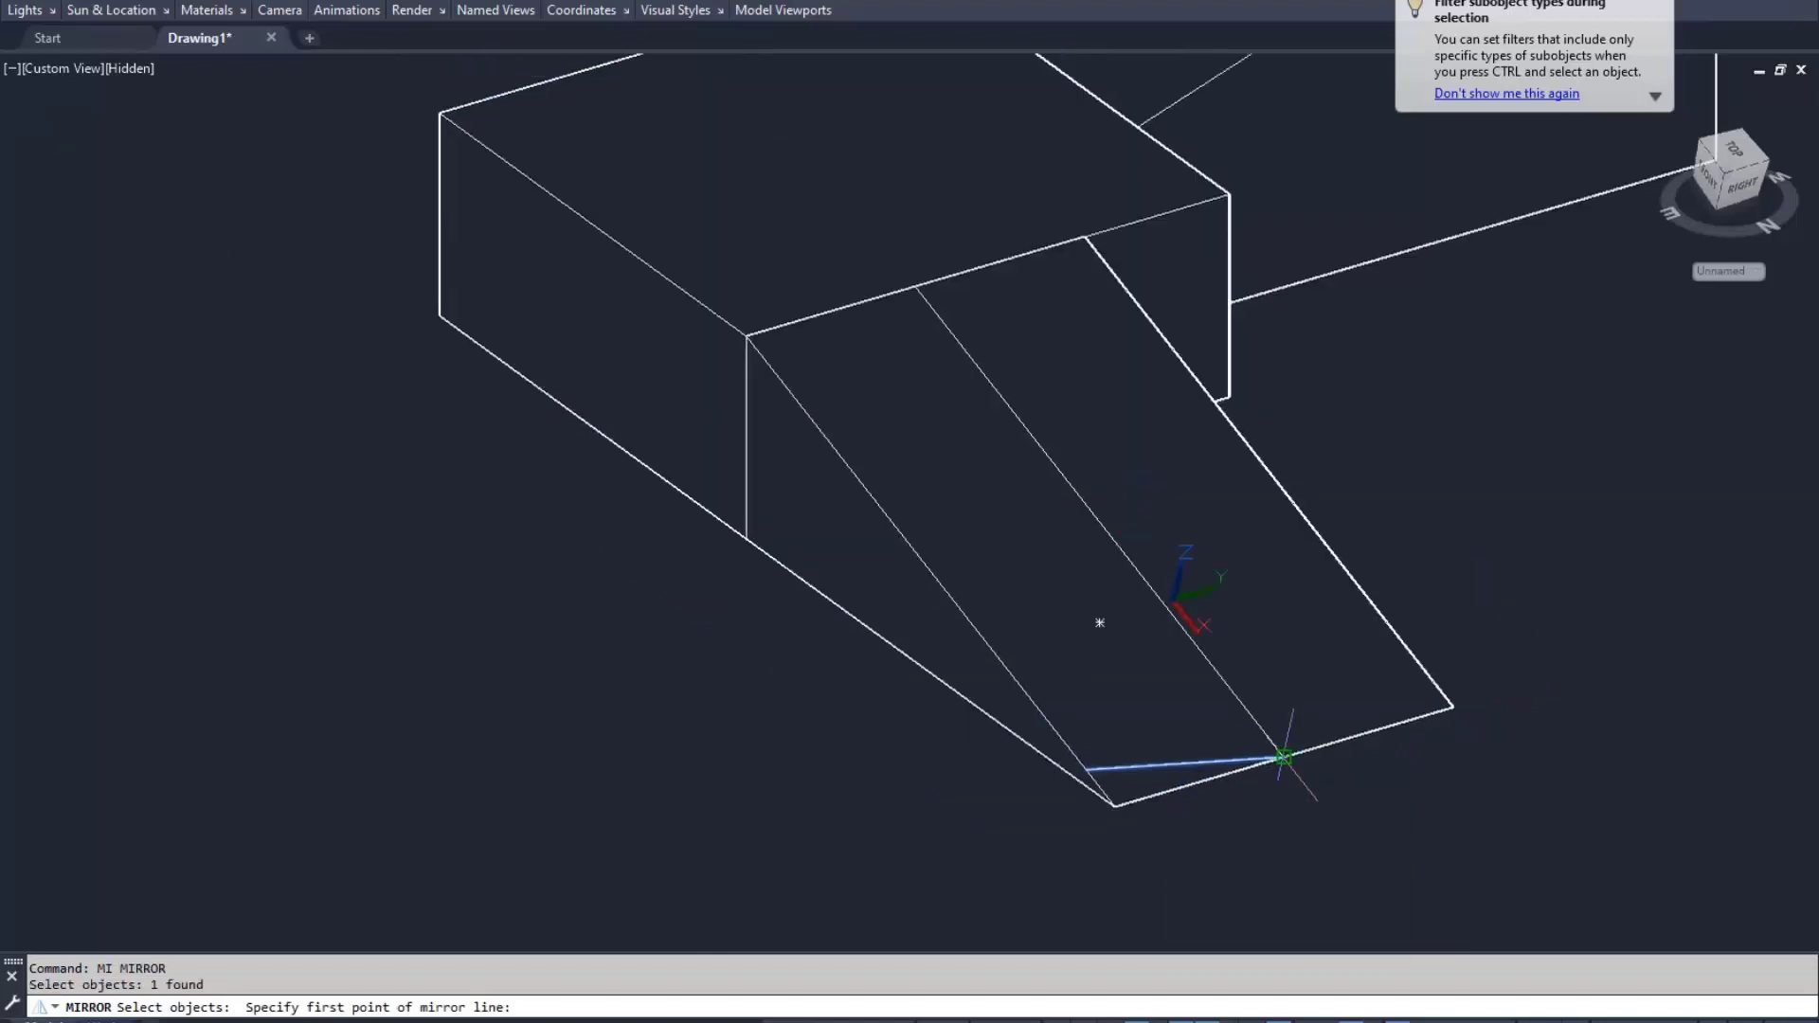
{"action": "left_click", "coordinate": [1284, 758]}
{"action": "left_click", "coordinate": [917, 286]}
{"action": "key", "text": "Return"}
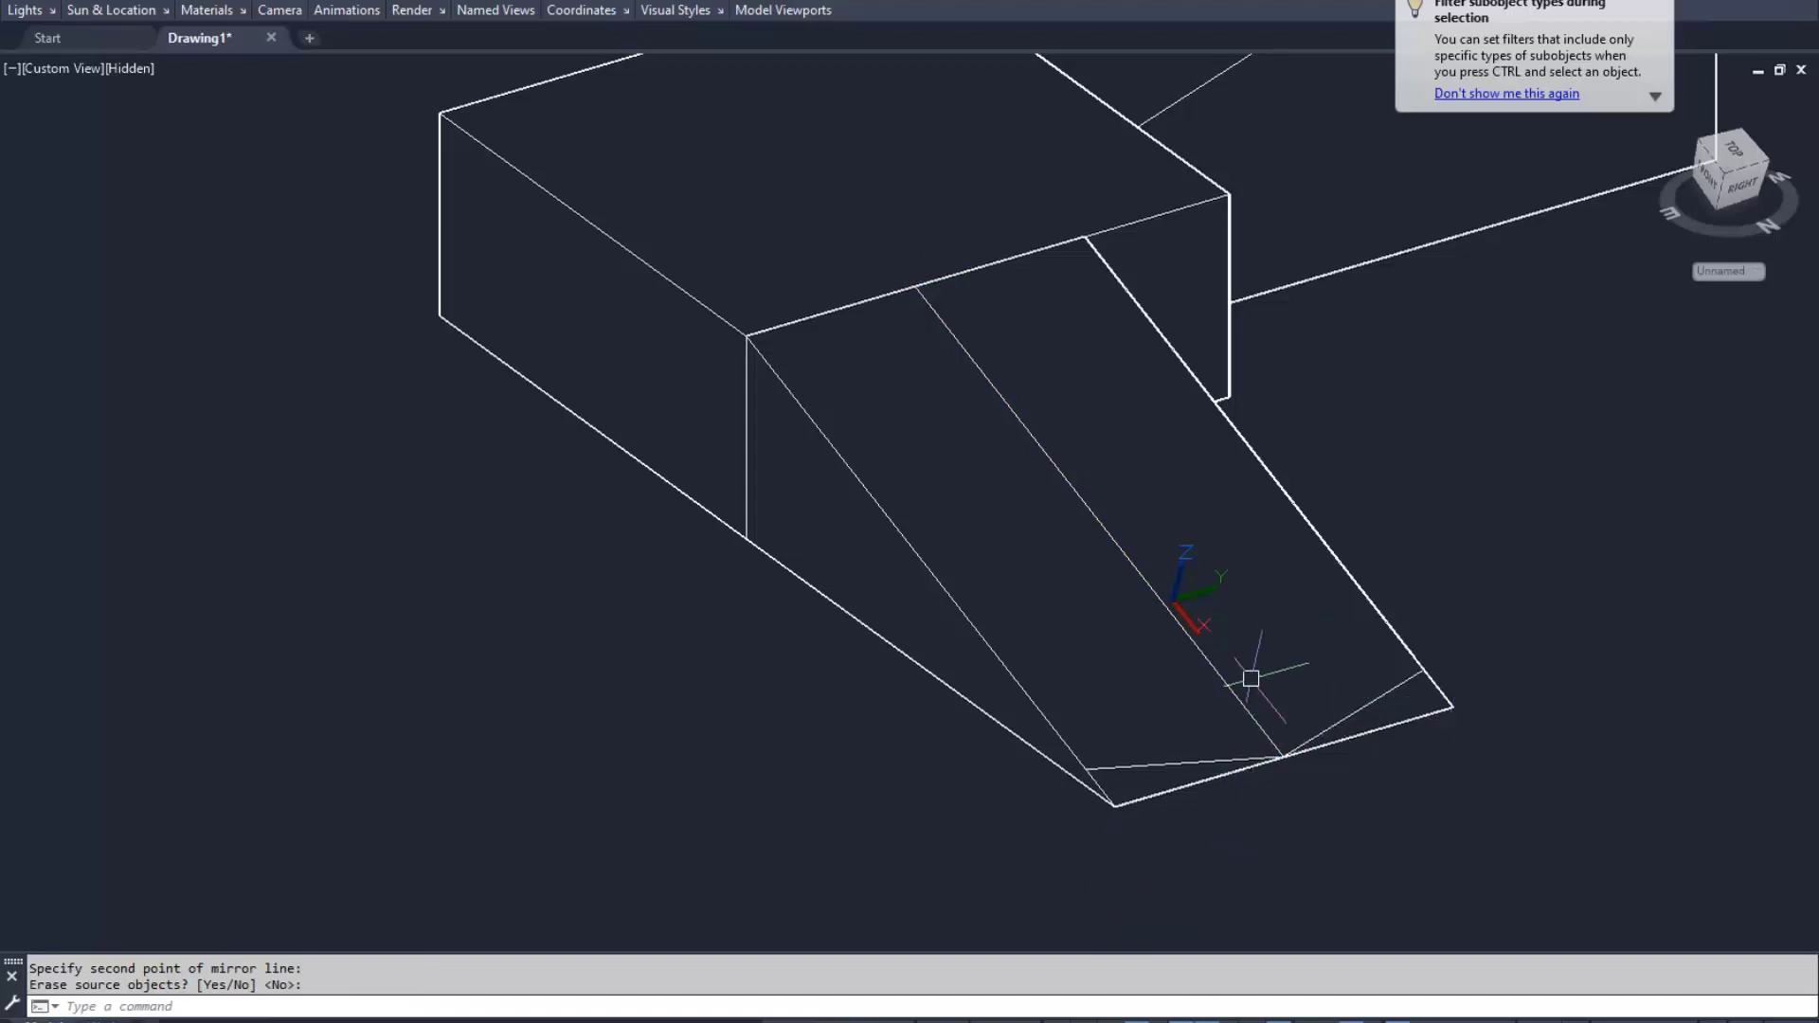
{"action": "scroll", "coordinate": [1251, 678], "scroll_direction": "up", "scroll_amount": 2}
{"action": "mouse_move", "coordinate": [1326, 733]}
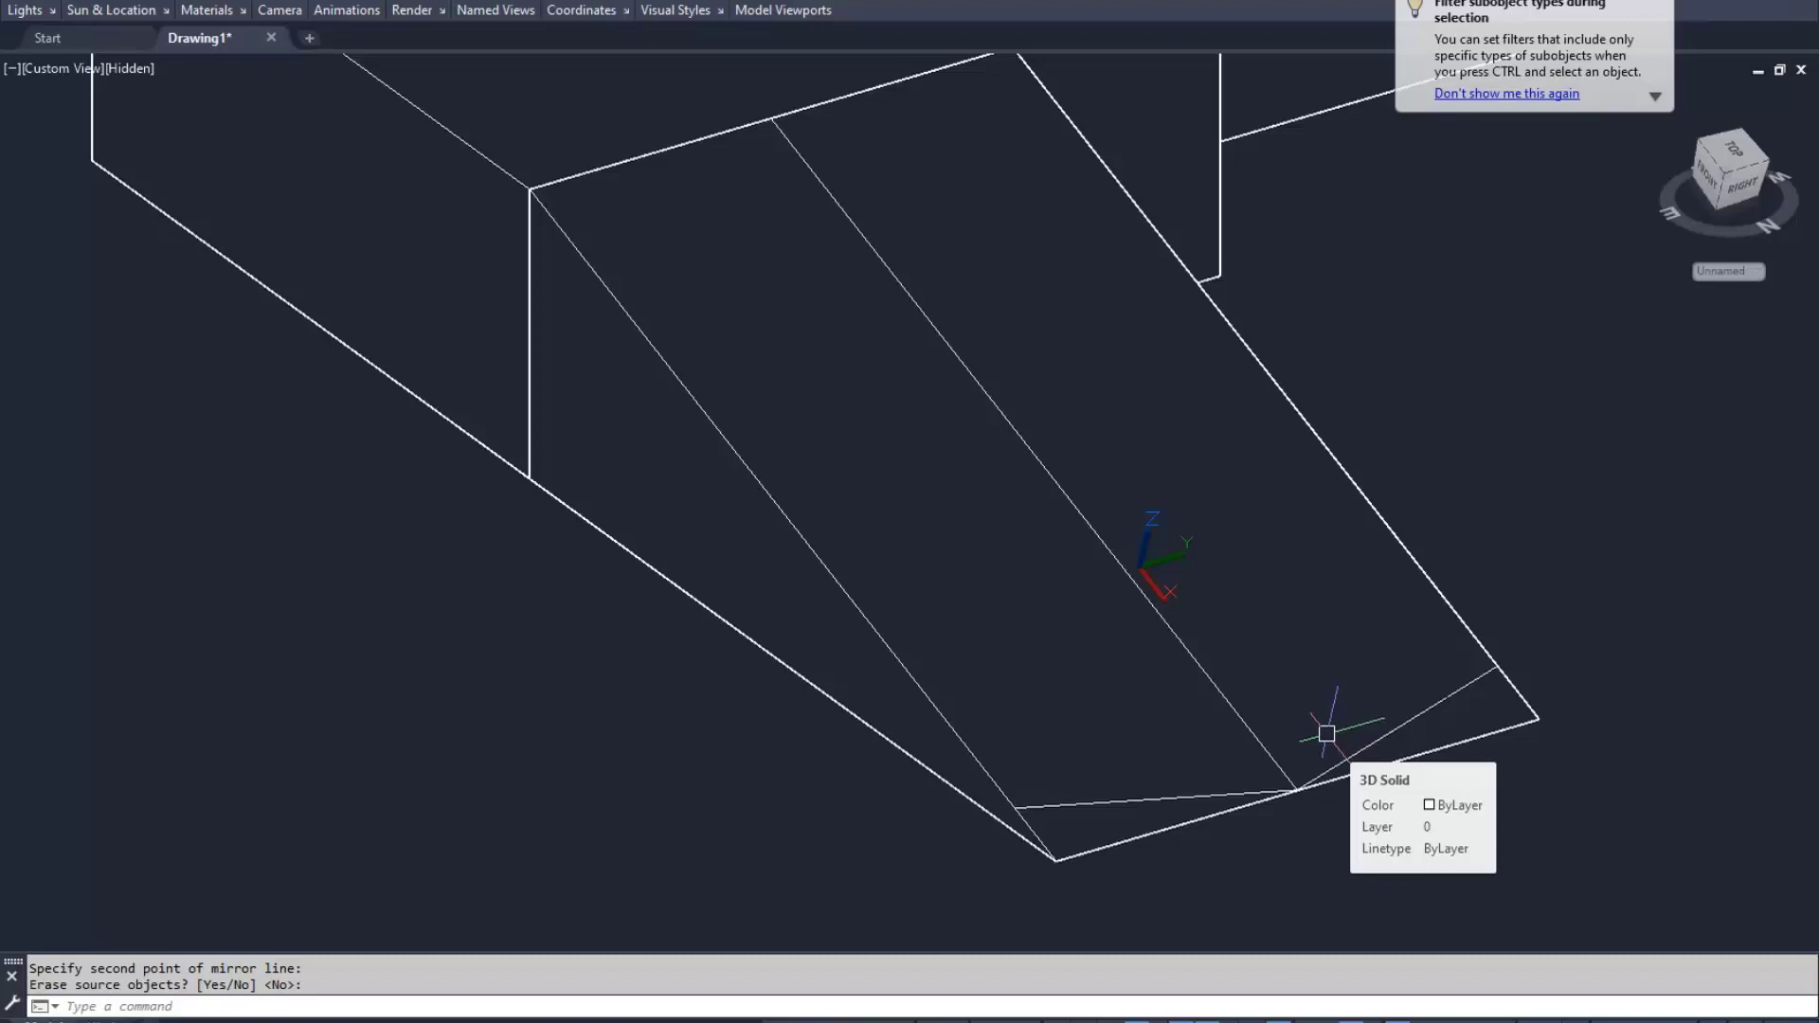
{"action": "type", "text": "ar"}
{"action": "key", "text": "Return"}
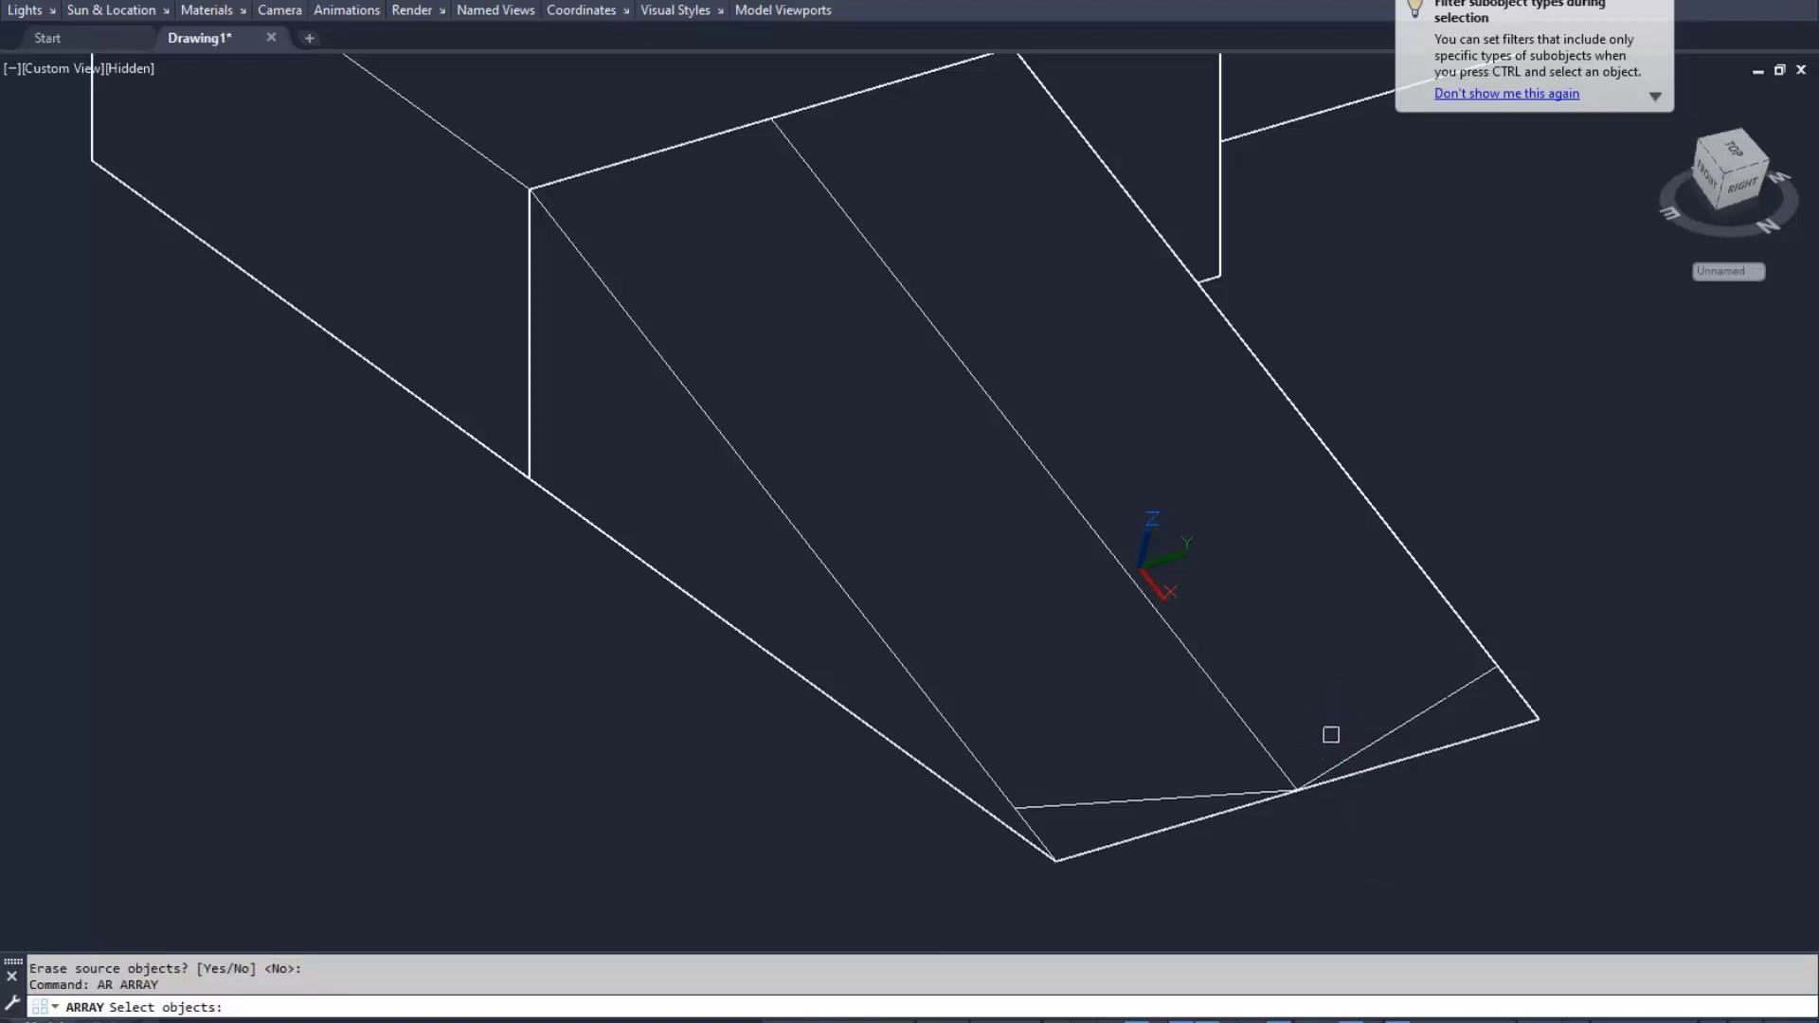
Path-array both V step lines along the ramp's centre line
{"action": "left_click", "coordinate": [1389, 728]}
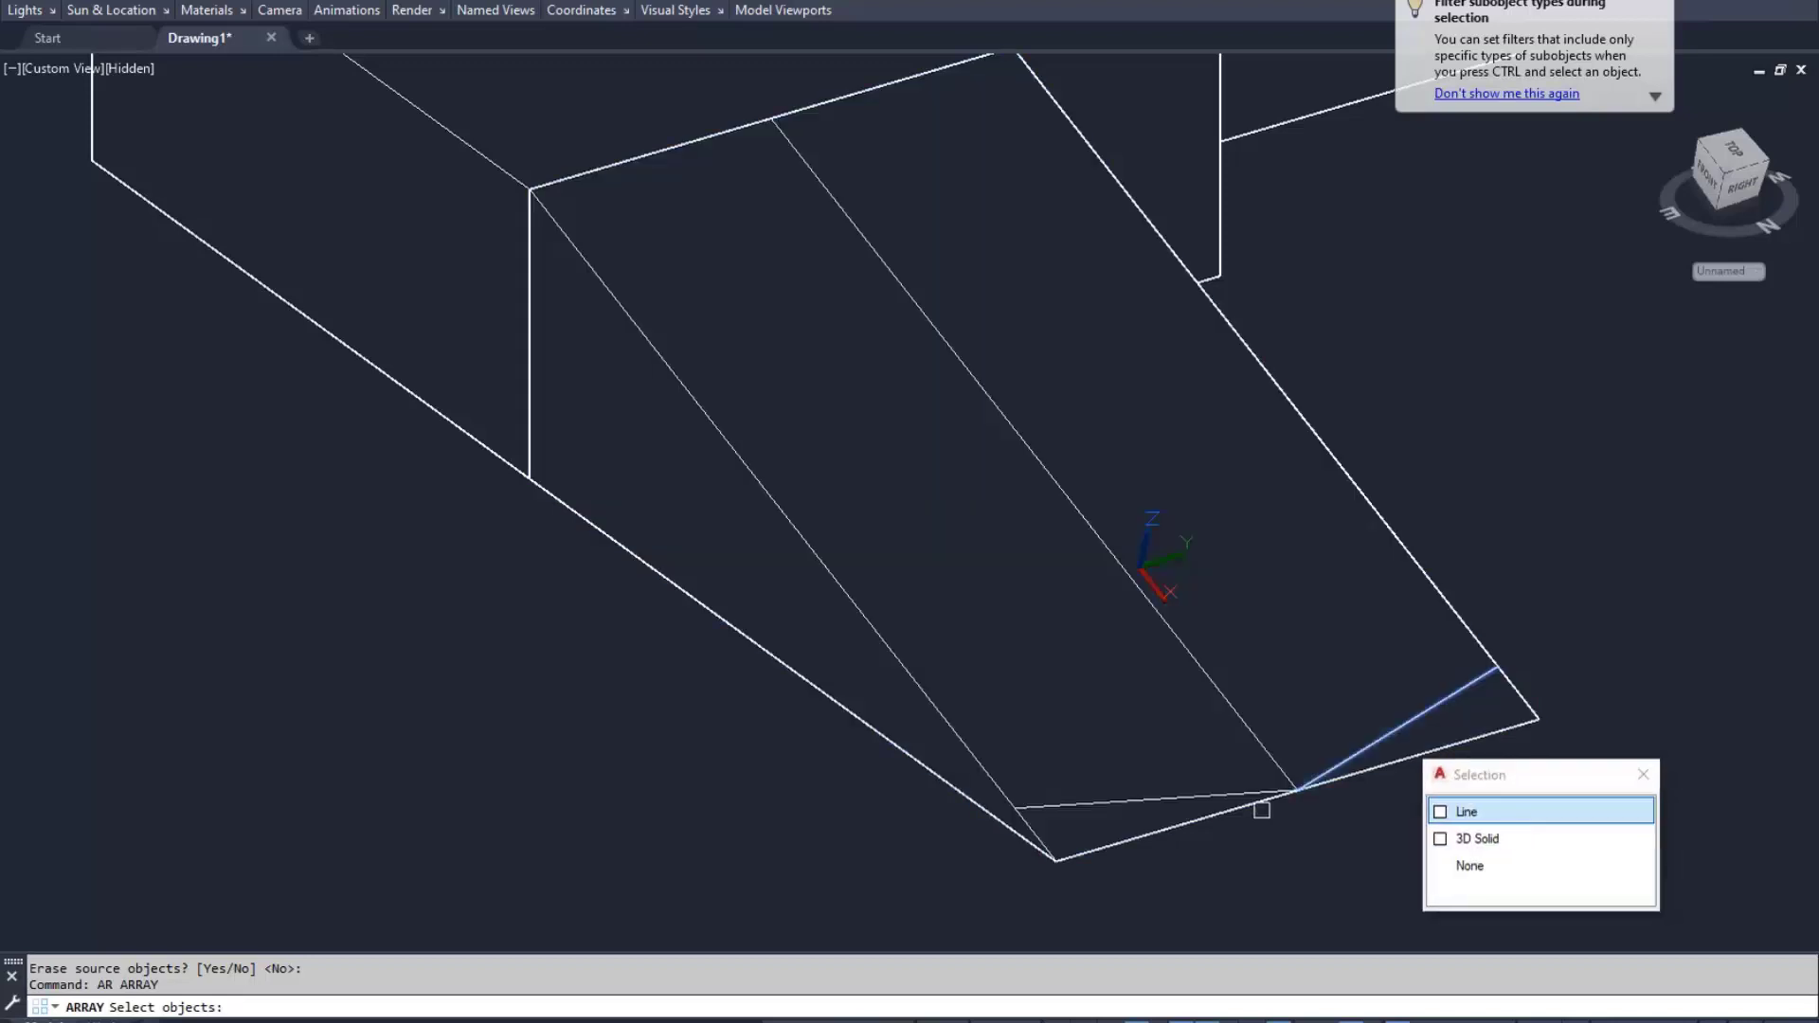
{"action": "left_click", "coordinate": [1181, 793]}
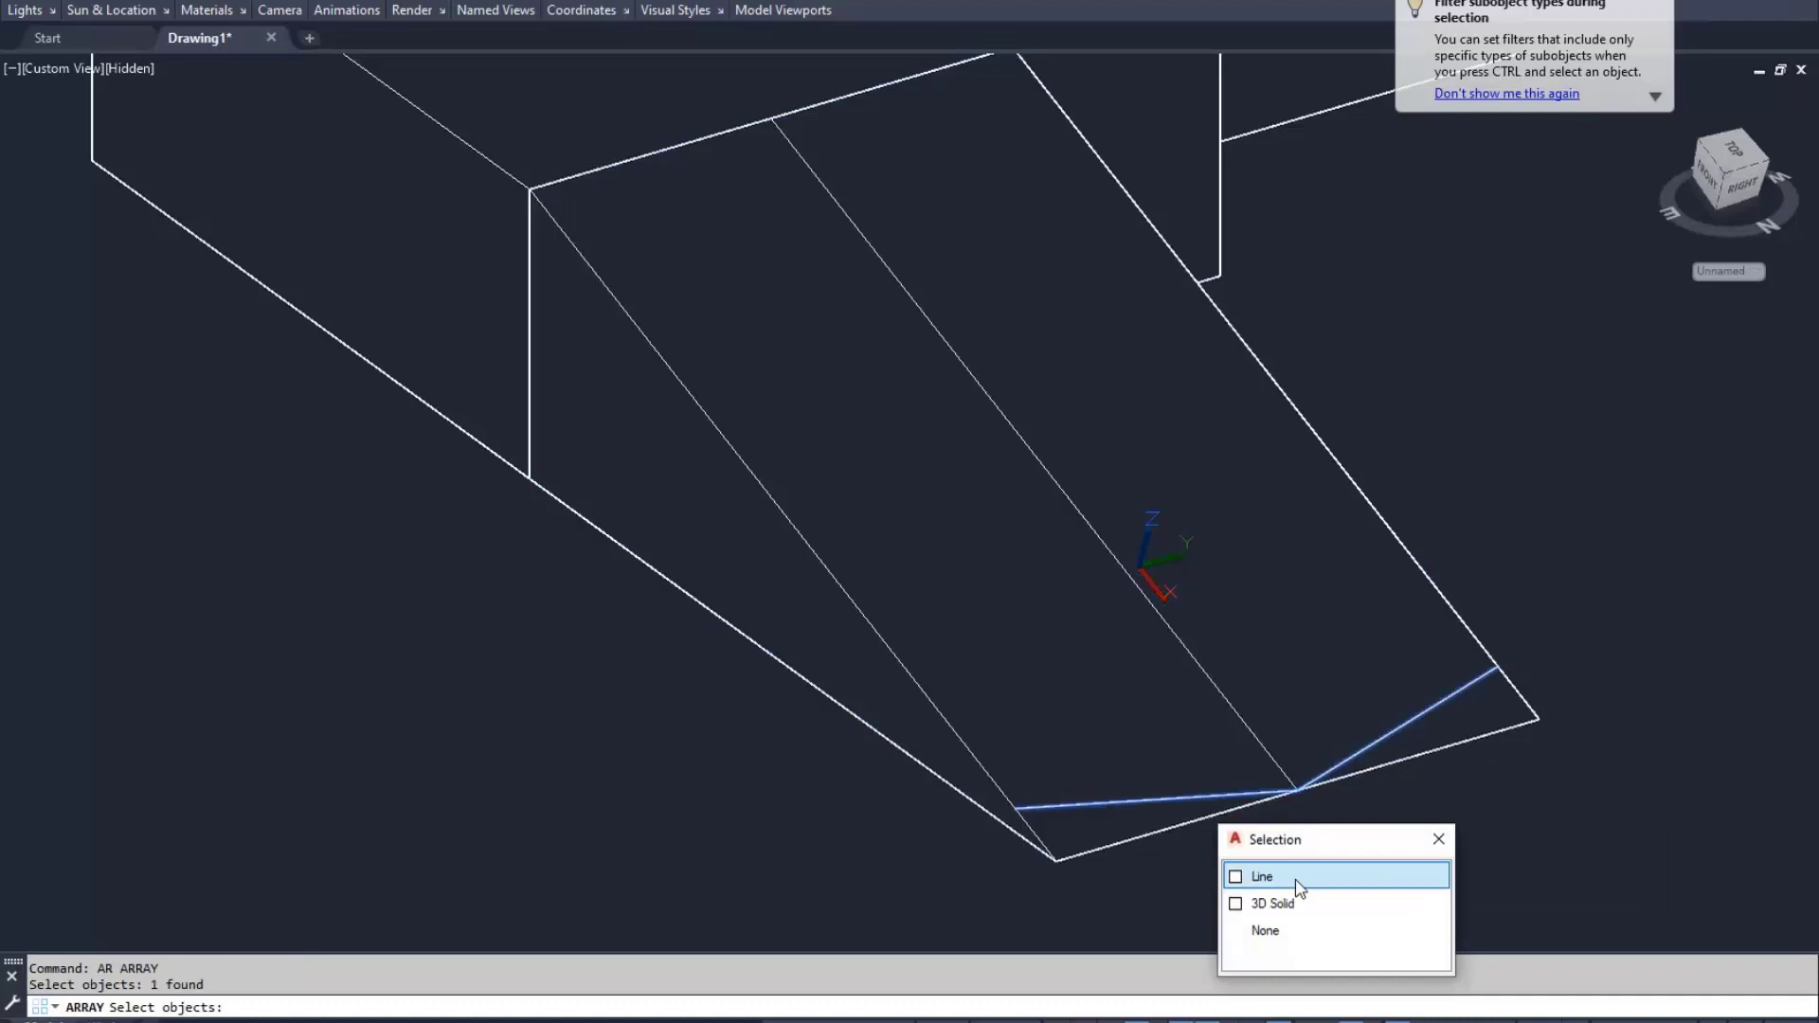
{"action": "left_click", "coordinate": [1274, 870]}
{"action": "key", "text": "Return"}
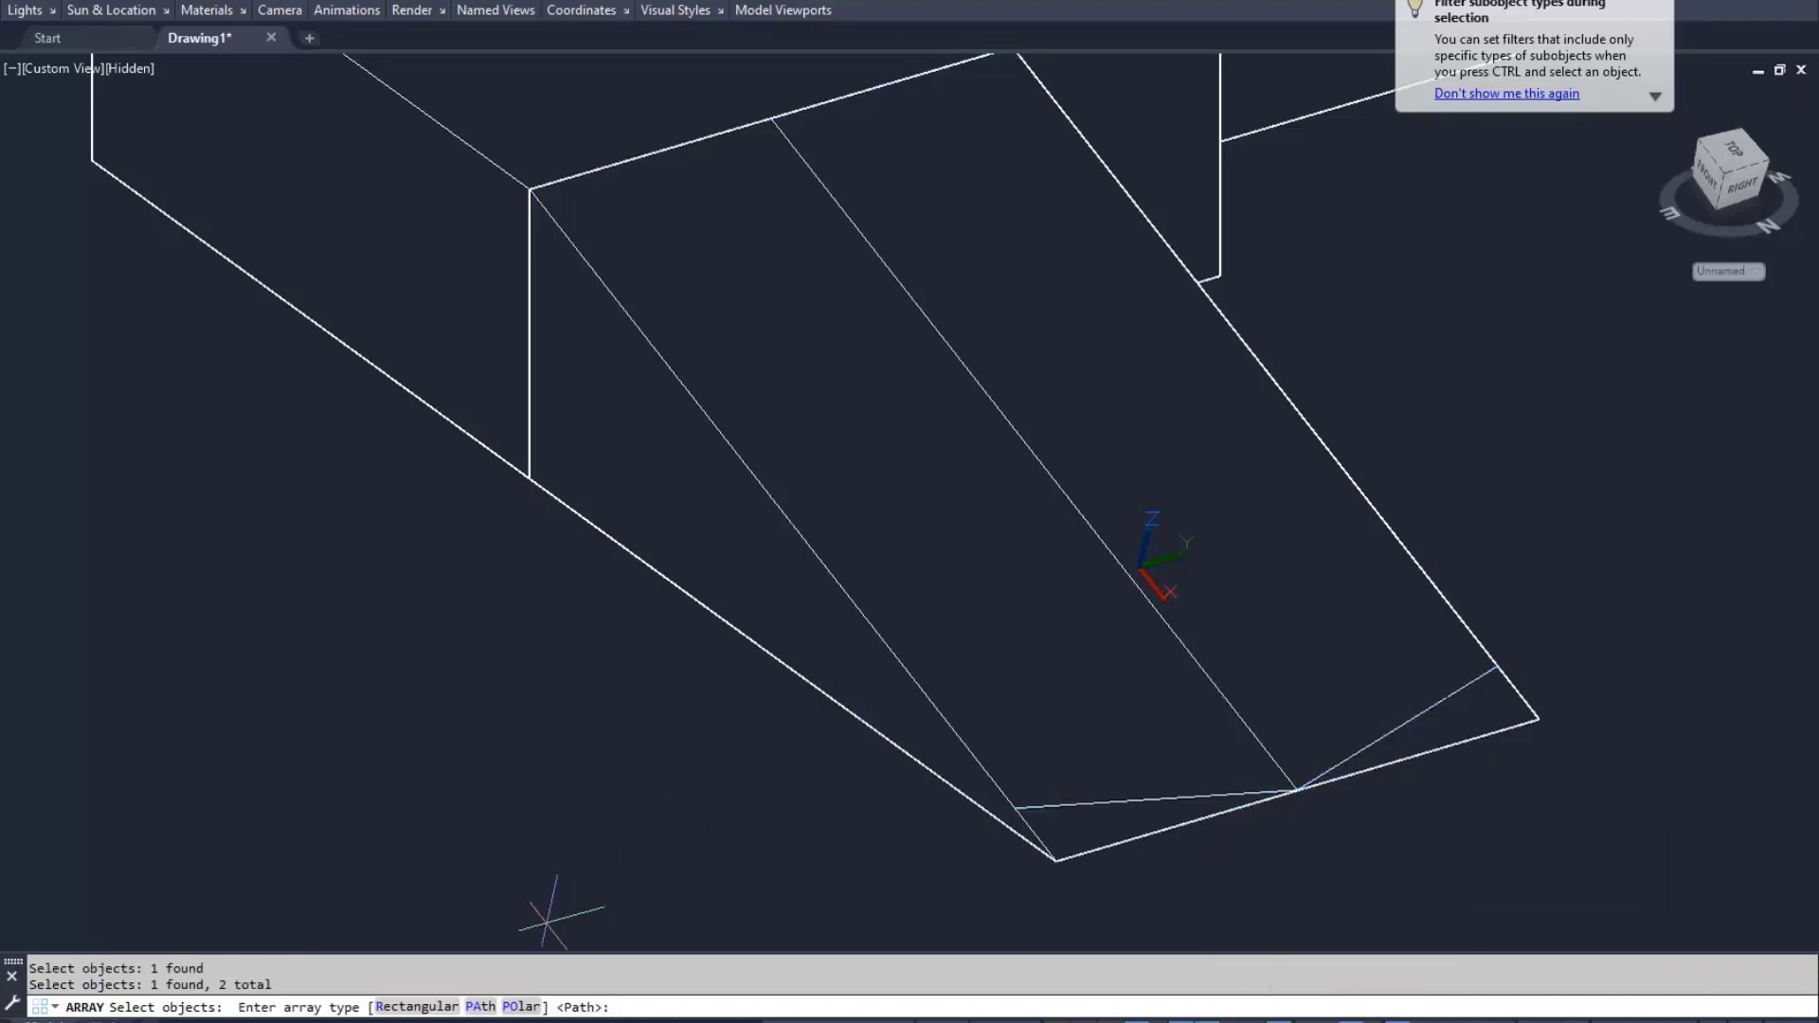
{"action": "type", "text": "PA"}
{"action": "key", "text": "Return"}
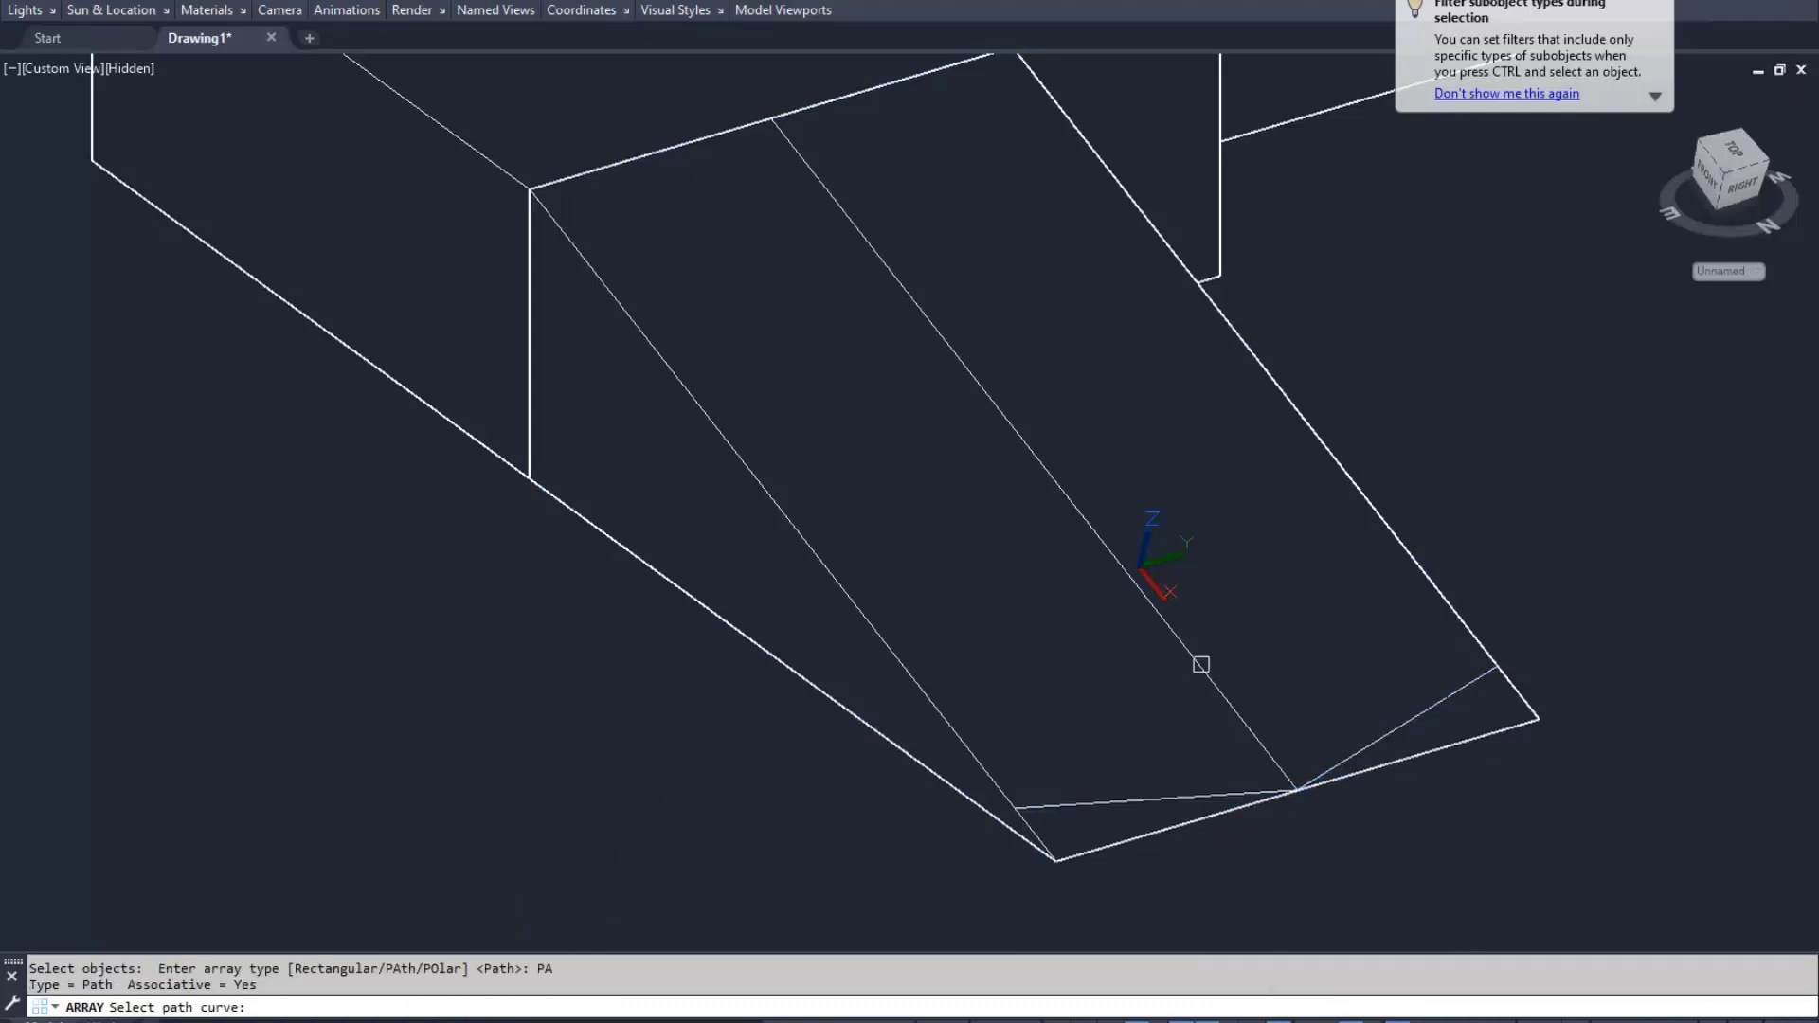
{"action": "left_click", "coordinate": [1201, 664]}
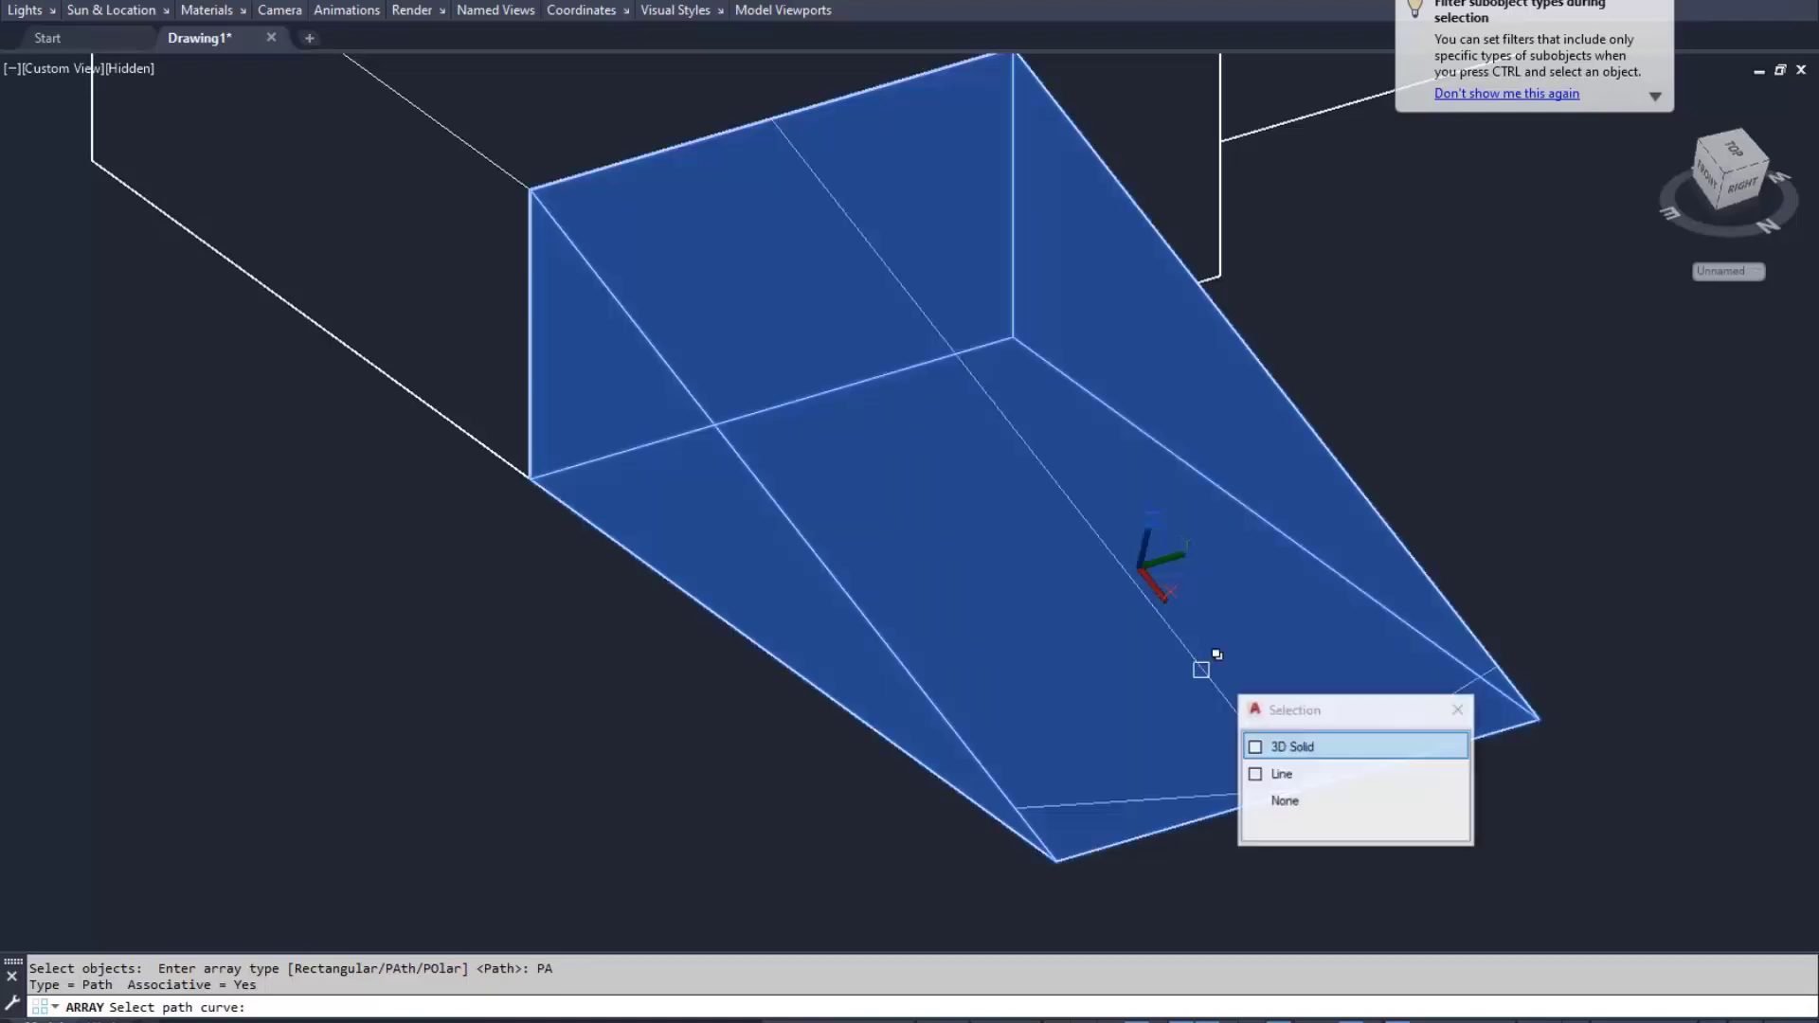
{"action": "left_click", "coordinate": [1279, 773]}
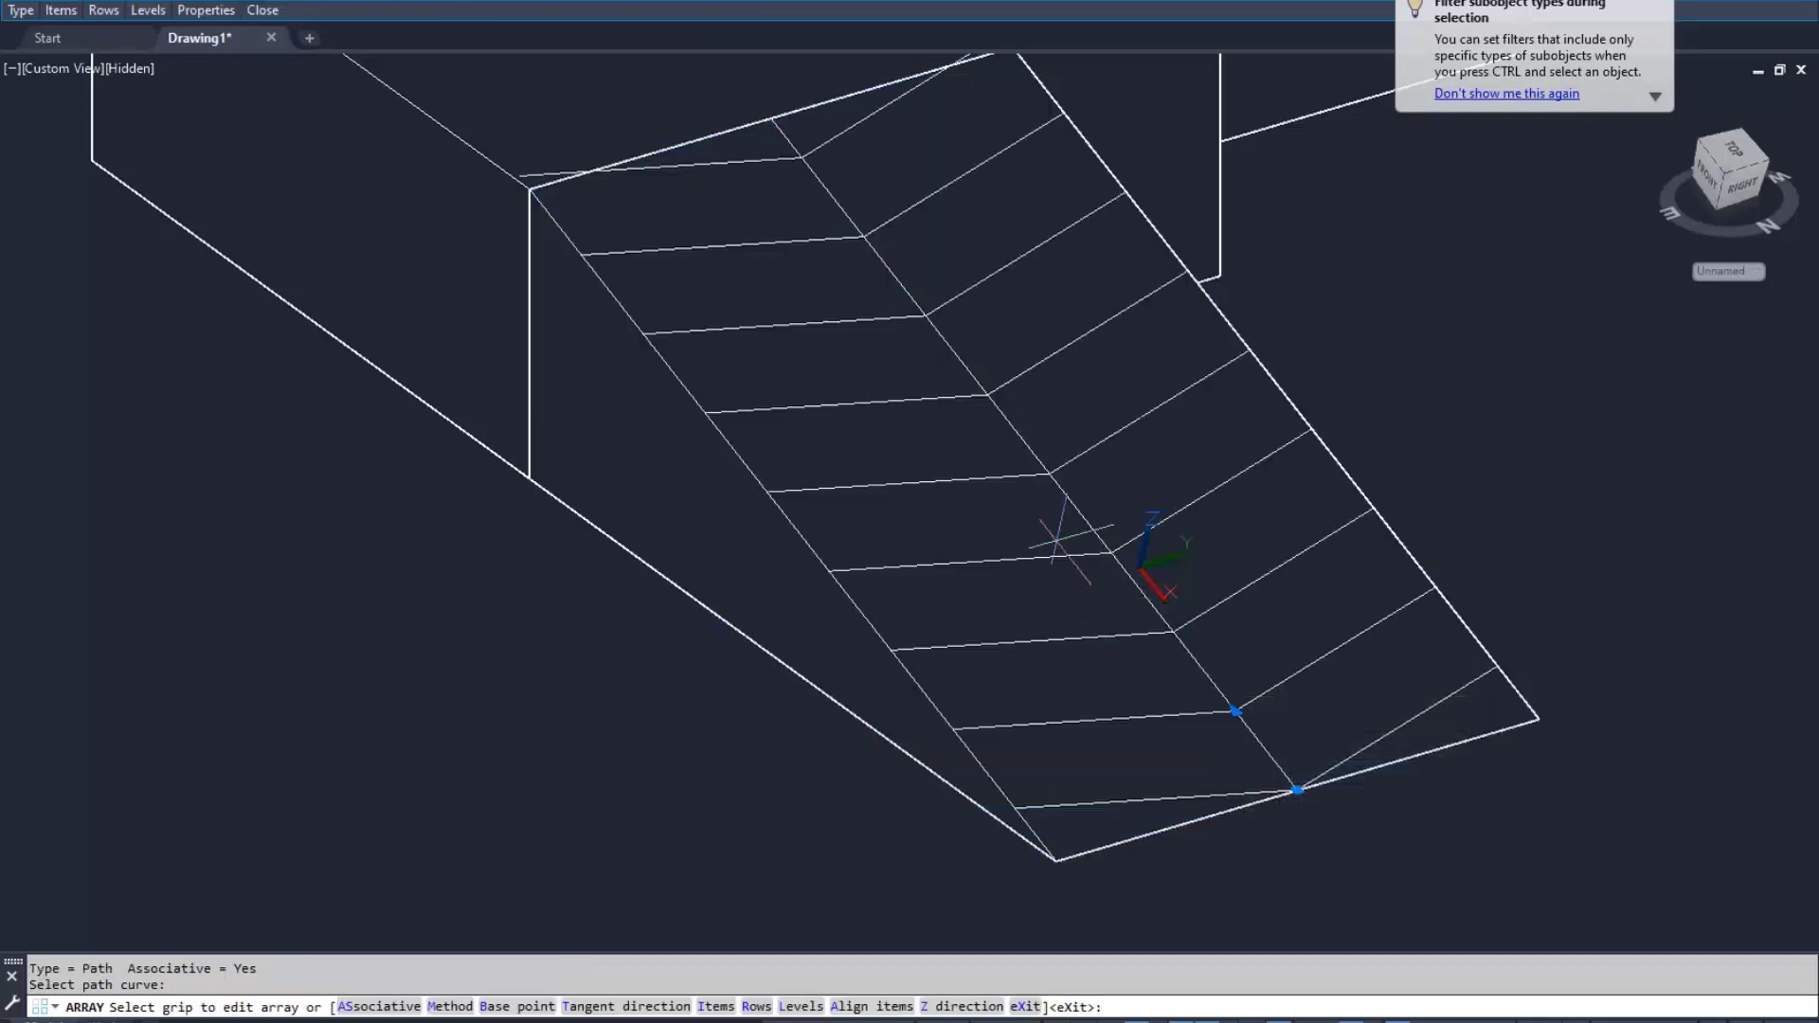
Tighten the array's item spacing so close chevrons cover the whole ramp face
{"action": "scroll", "coordinate": [1061, 531], "scroll_direction": "down", "scroll_amount": 2}
{"action": "scroll", "coordinate": [948, 554], "scroll_direction": "down", "scroll_amount": 2}
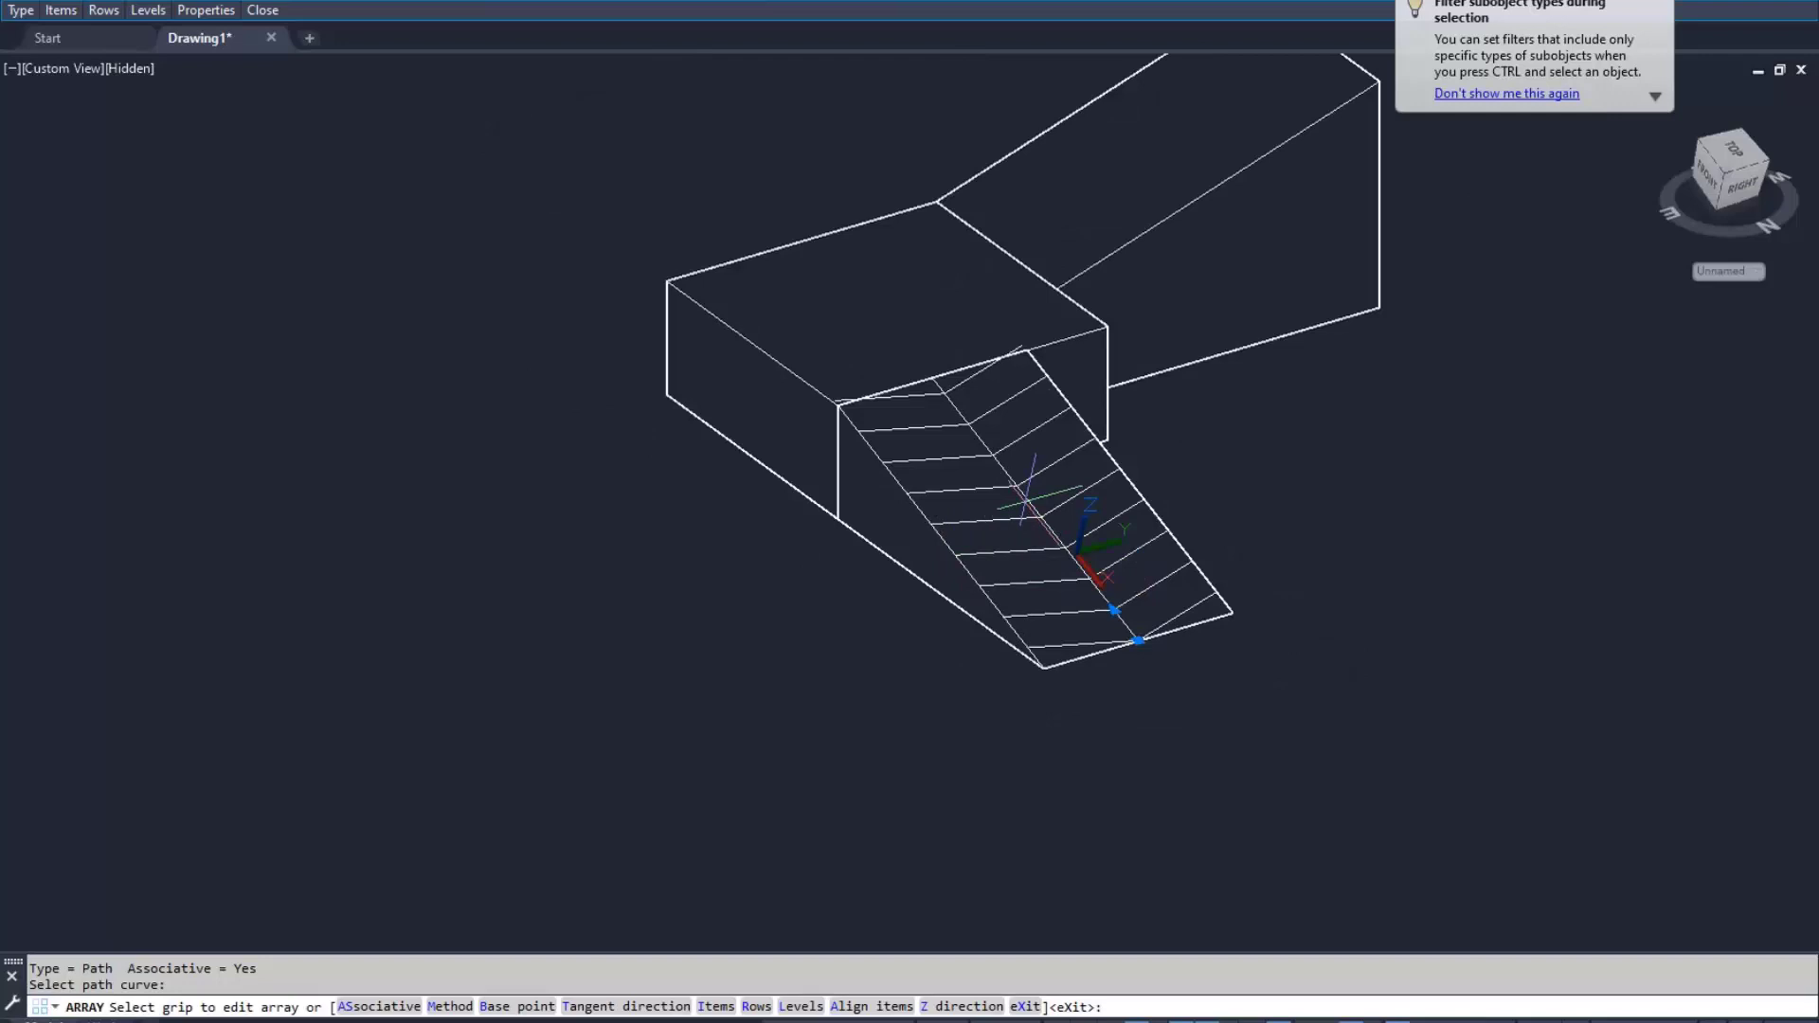
{"action": "scroll", "coordinate": [1061, 559], "scroll_direction": "up", "scroll_amount": 1}
{"action": "scroll", "coordinate": [1096, 601], "scroll_direction": "up", "scroll_amount": 1}
{"action": "scroll", "coordinate": [1122, 644], "scroll_direction": "up", "scroll_amount": 1}
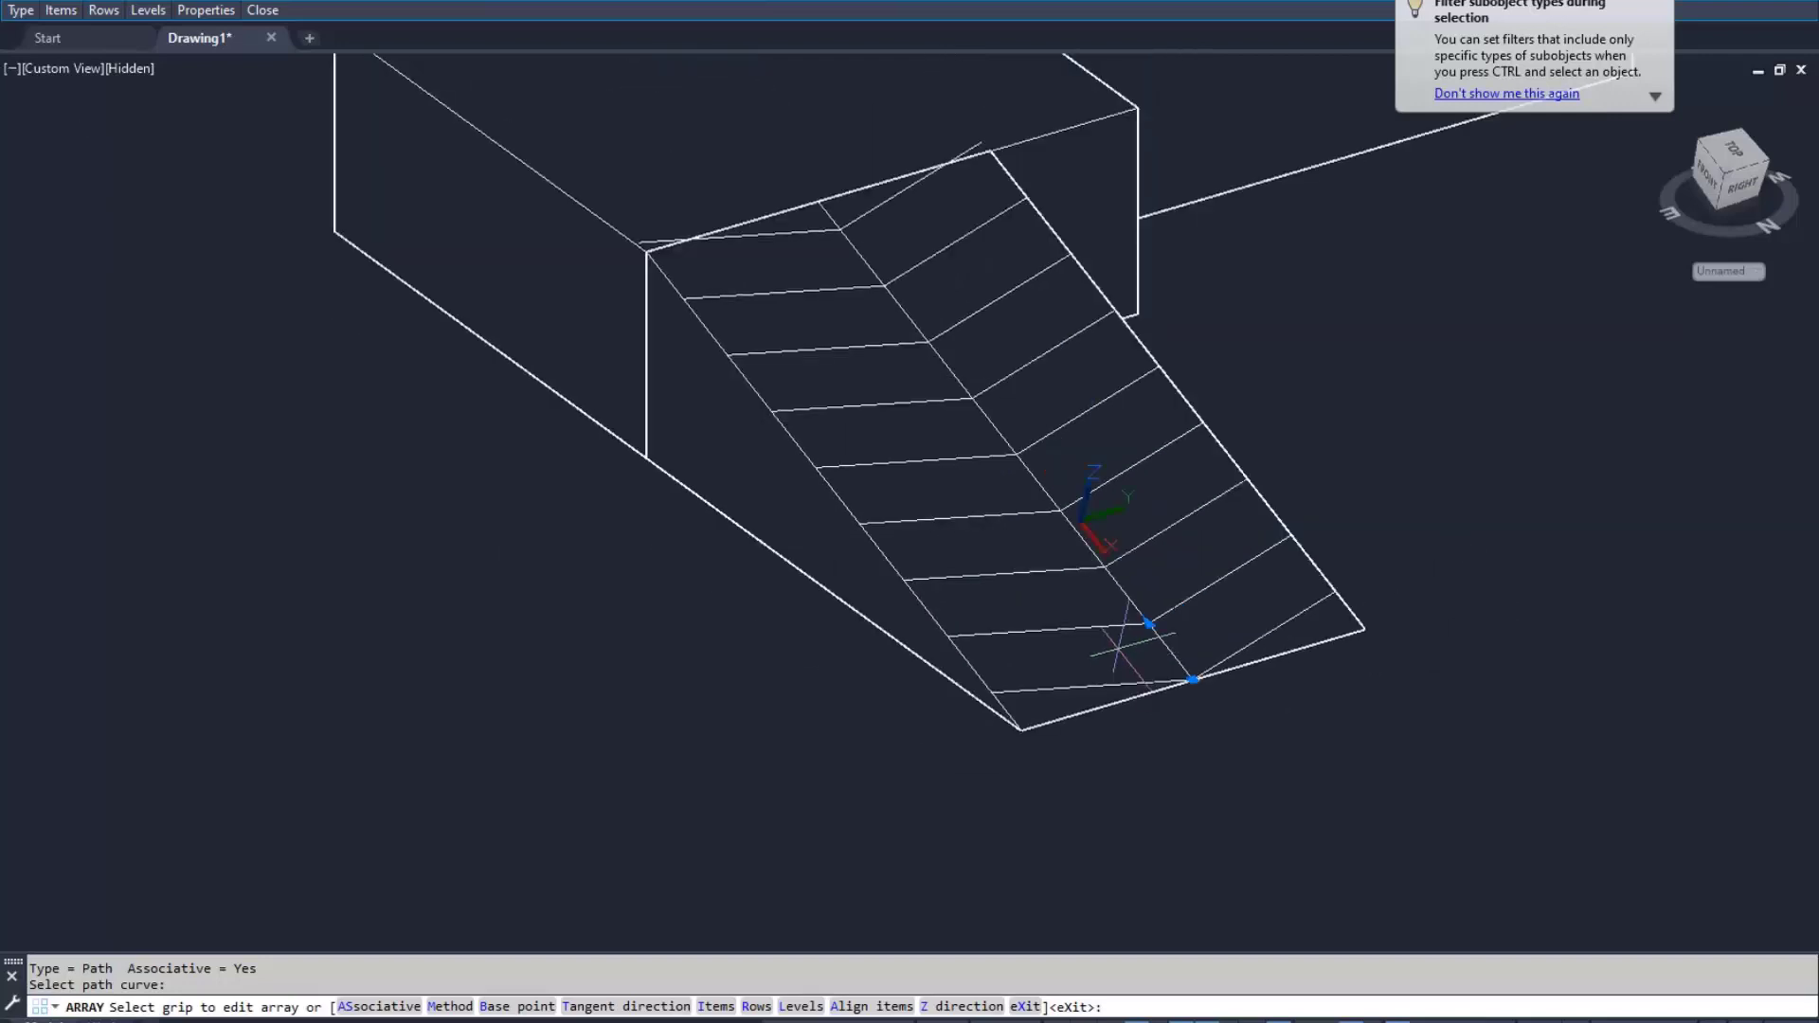
{"action": "left_click", "coordinate": [1149, 623]}
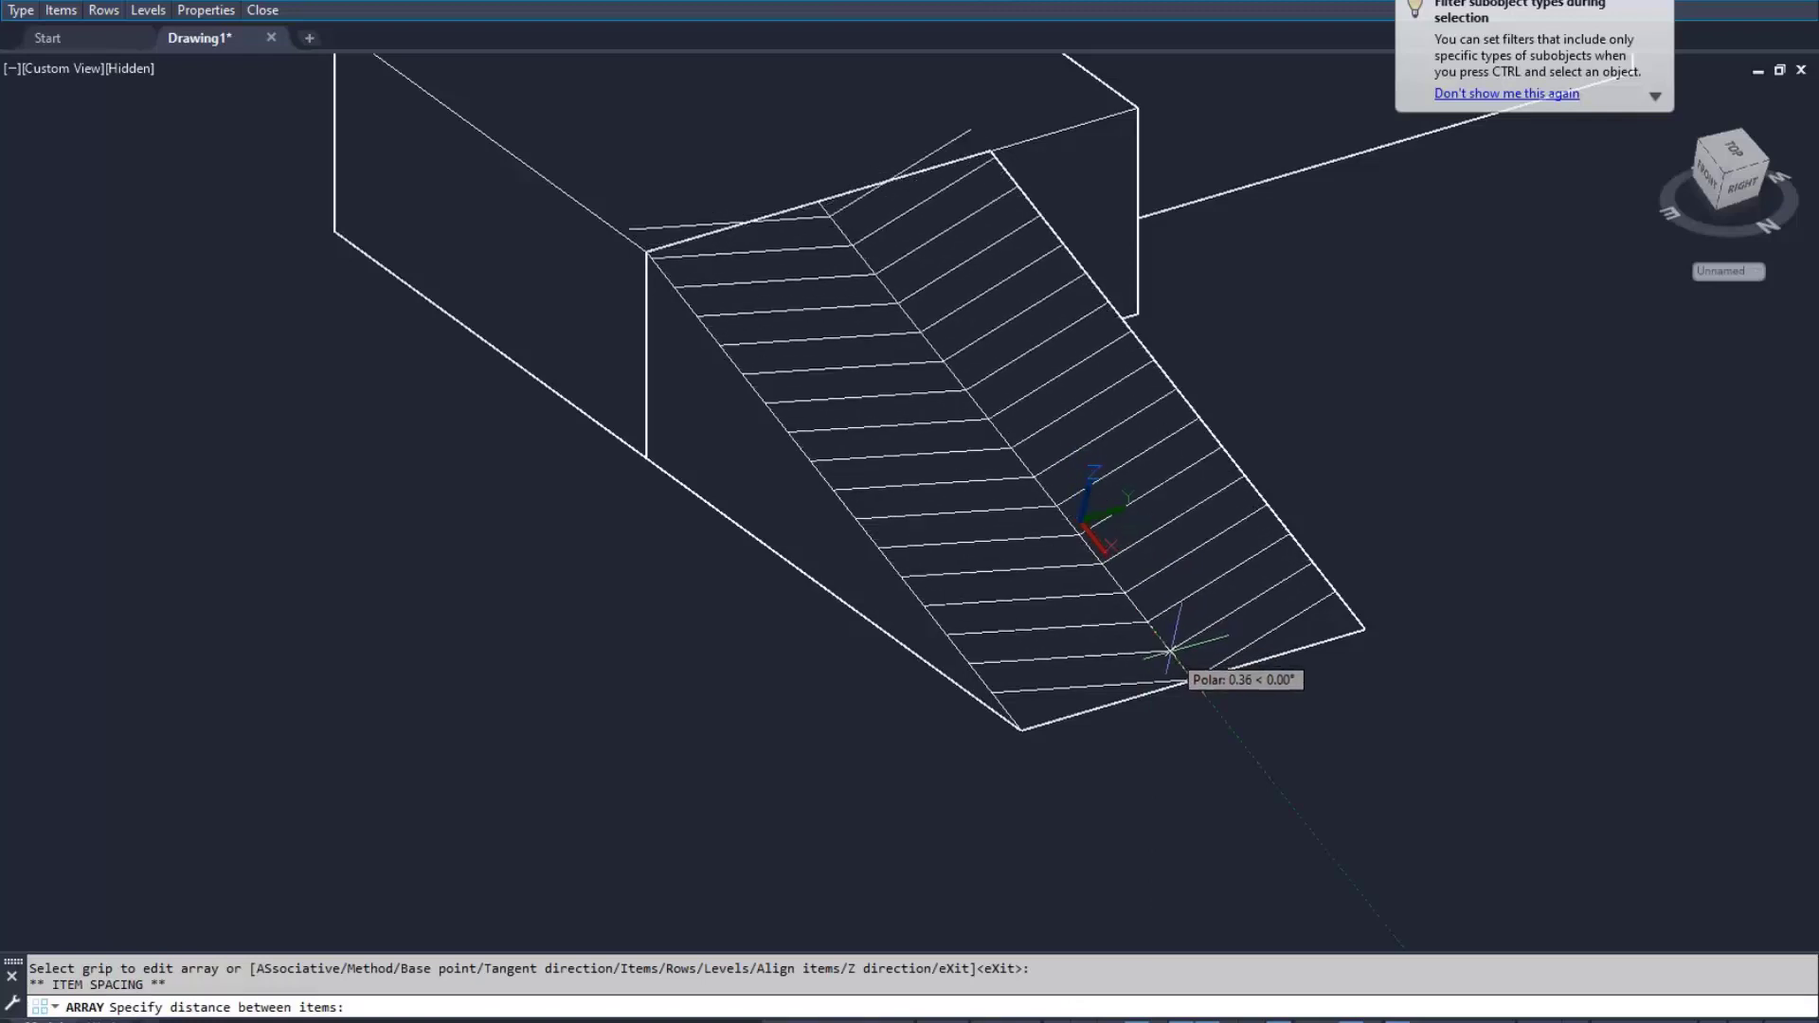
{"action": "left_click", "coordinate": [1171, 652]}
{"action": "scroll", "coordinate": [1071, 540], "scroll_direction": "down", "scroll_amount": 2}
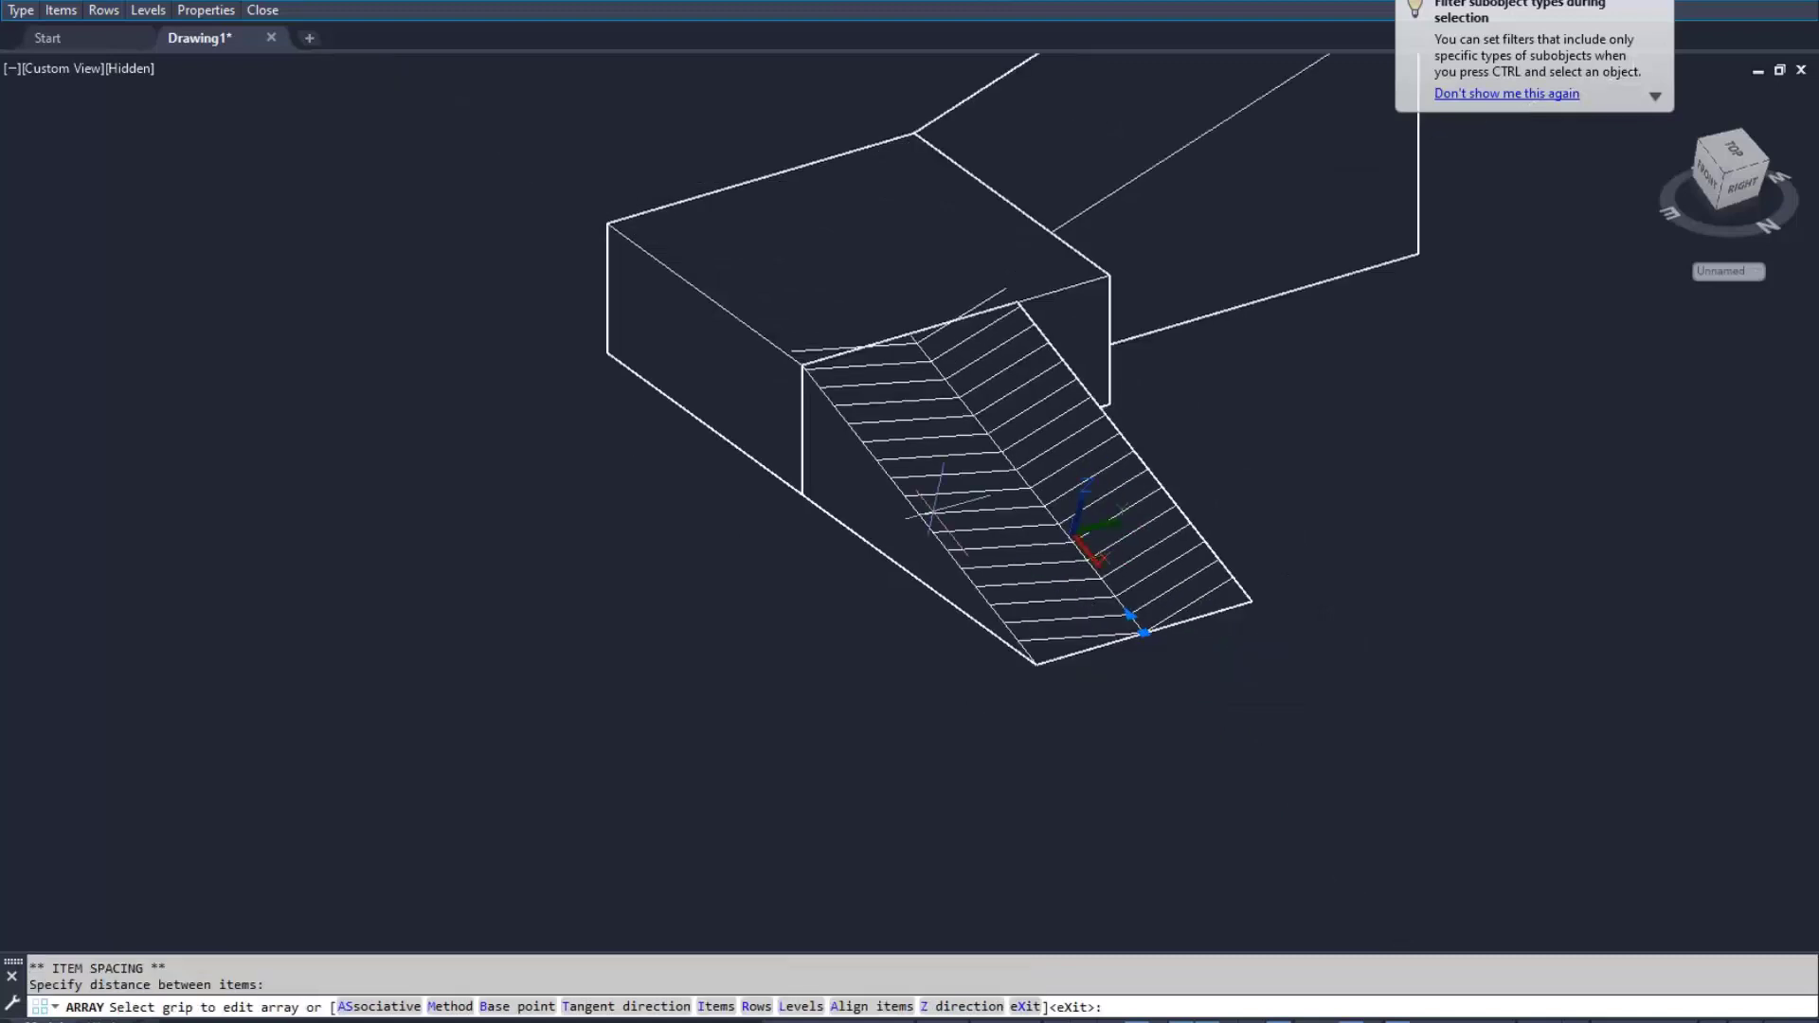
{"action": "scroll", "coordinate": [924, 417], "scroll_direction": "up", "scroll_amount": 3}
{"action": "key", "text": "Return"}
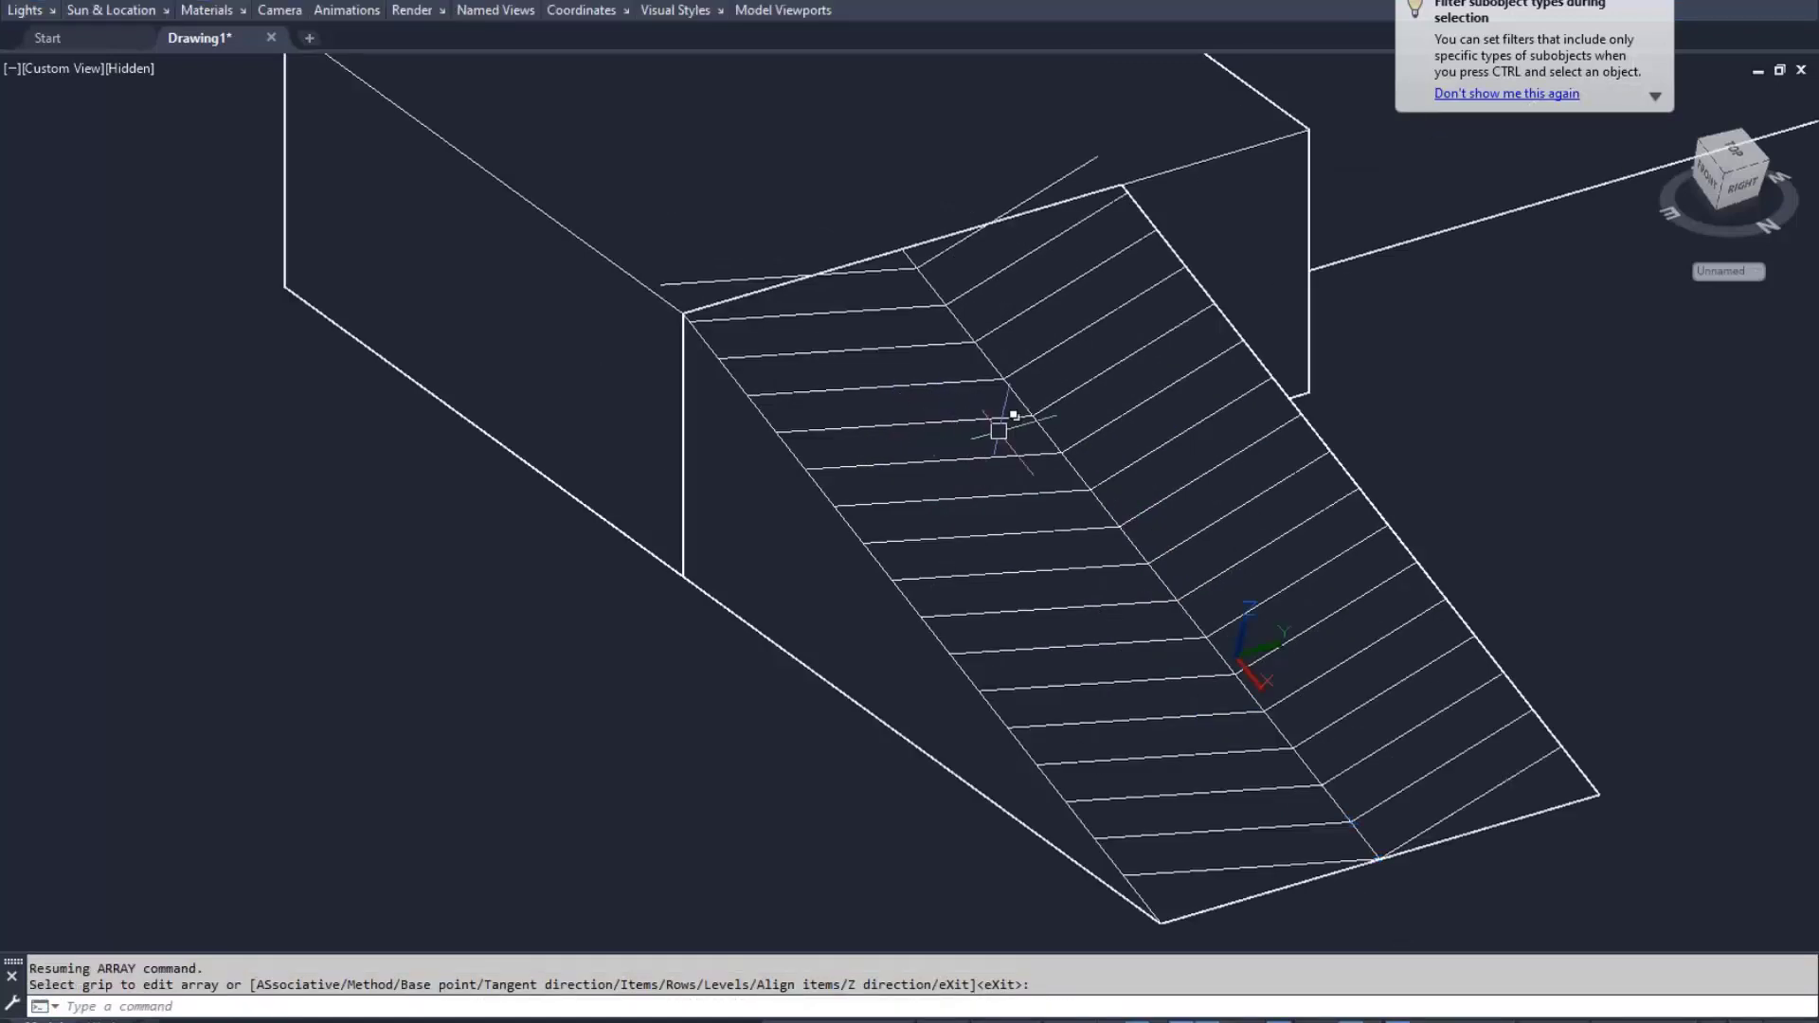
{"action": "left_click", "coordinate": [1099, 467]}
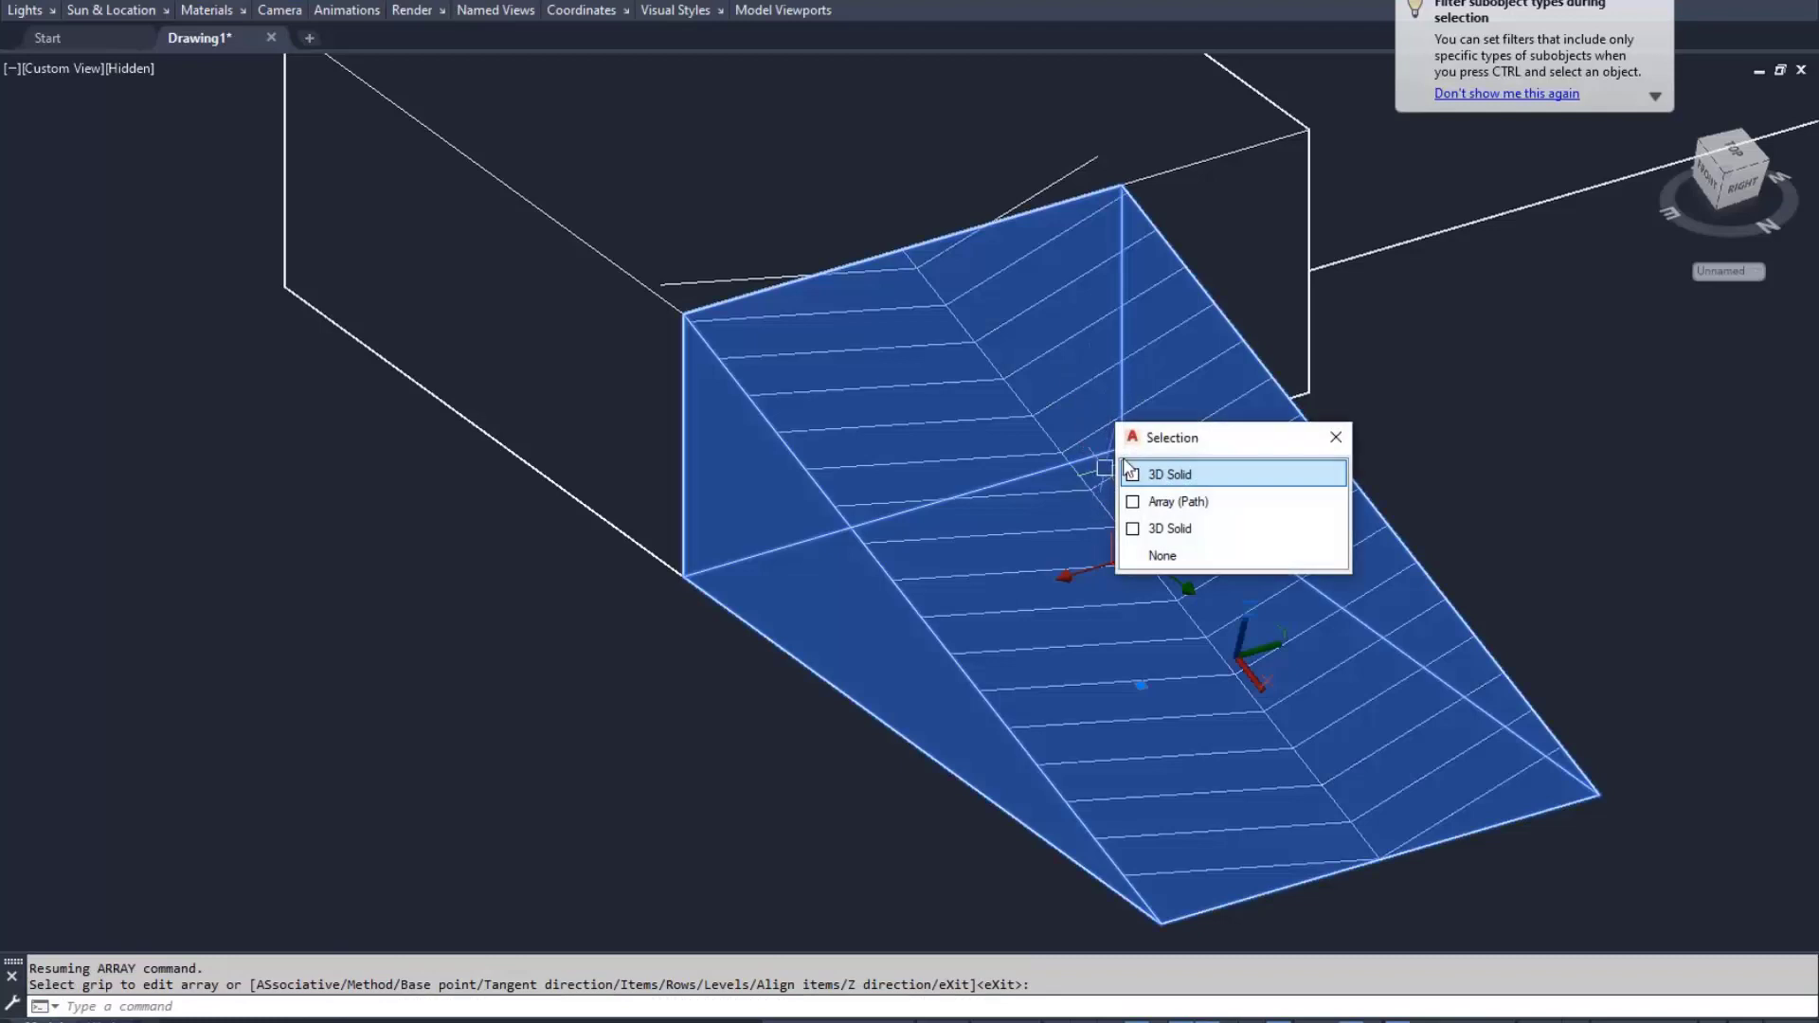
Explode the chevron path array into individual lines
{"action": "left_click", "coordinate": [1178, 501]}
{"action": "type", "text": "x"}
{"action": "key", "text": "Return"}
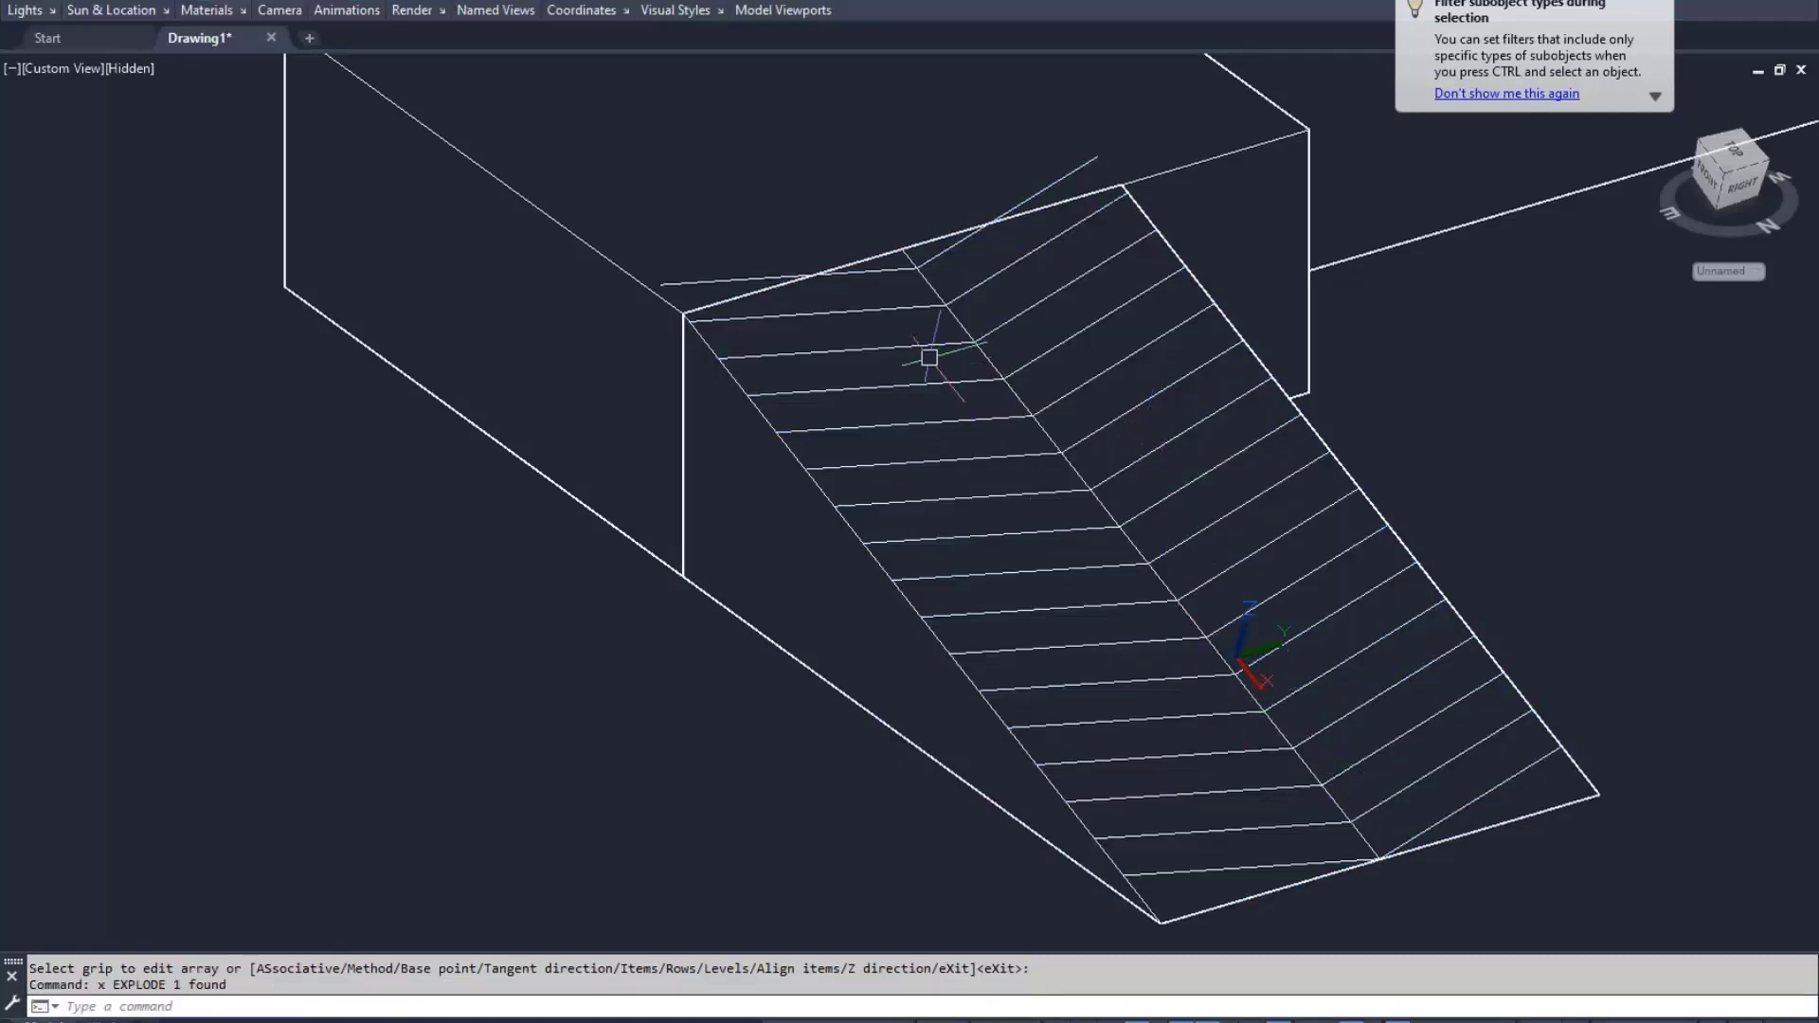
{"action": "scroll", "coordinate": [938, 183], "scroll_direction": "down", "scroll_amount": 2}
{"action": "scroll", "coordinate": [1027, 171], "scroll_direction": "up", "scroll_amount": 2}
Delete the two stray lines sticking out past the ramp's top edge
{"action": "left_click", "coordinate": [1019, 182]}
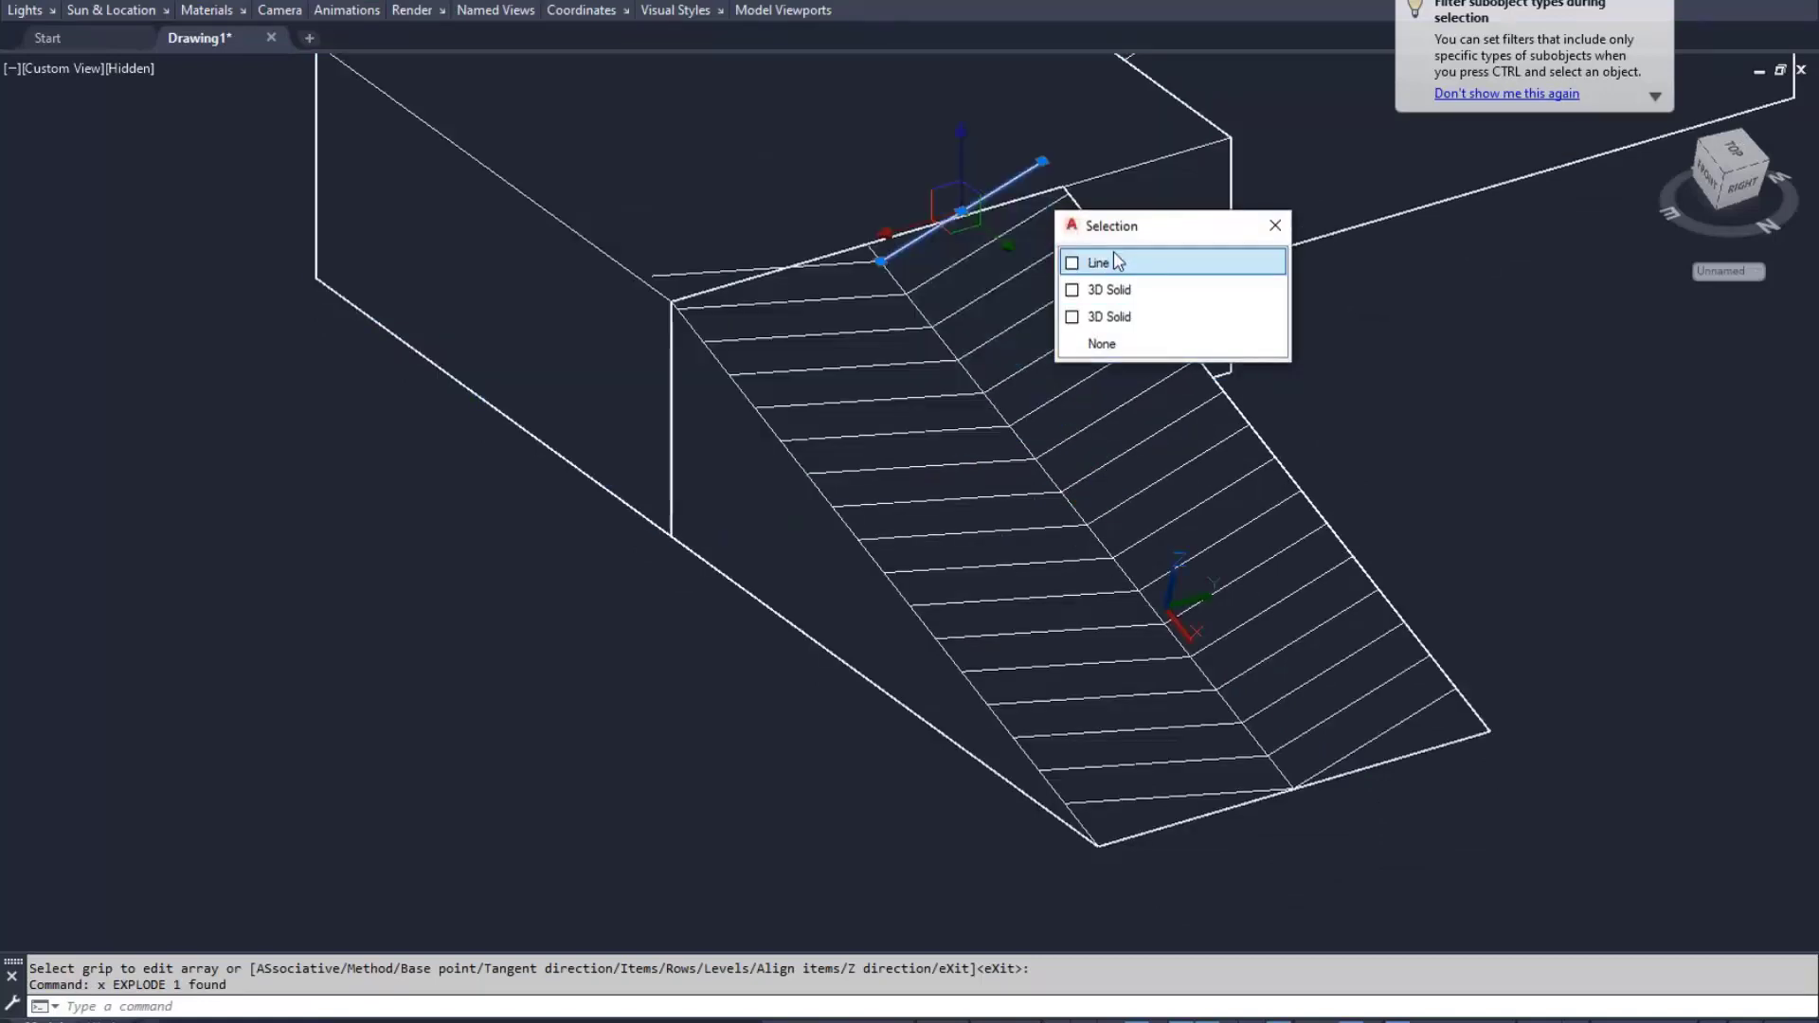
{"action": "left_click", "coordinate": [1116, 266]}
{"action": "key", "text": "Delete"}
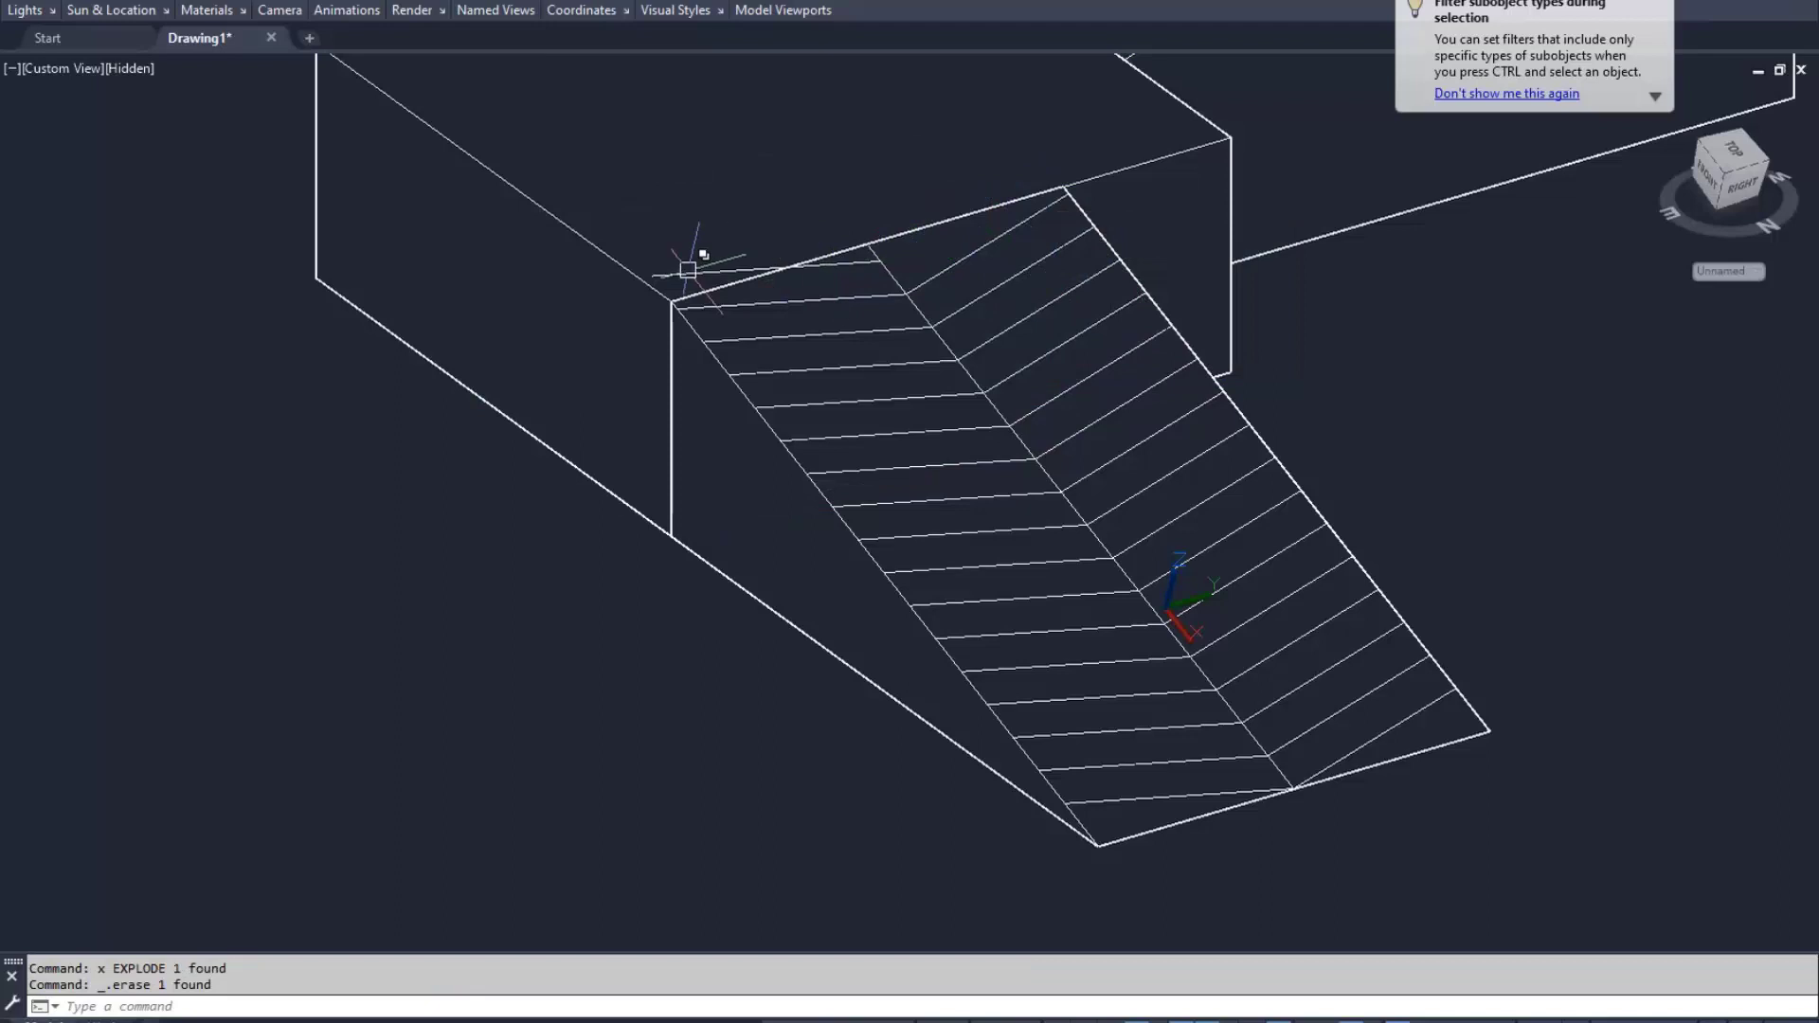
{"action": "left_click", "coordinate": [691, 272]}
{"action": "left_click", "coordinate": [786, 351]}
{"action": "key", "text": "Delete"}
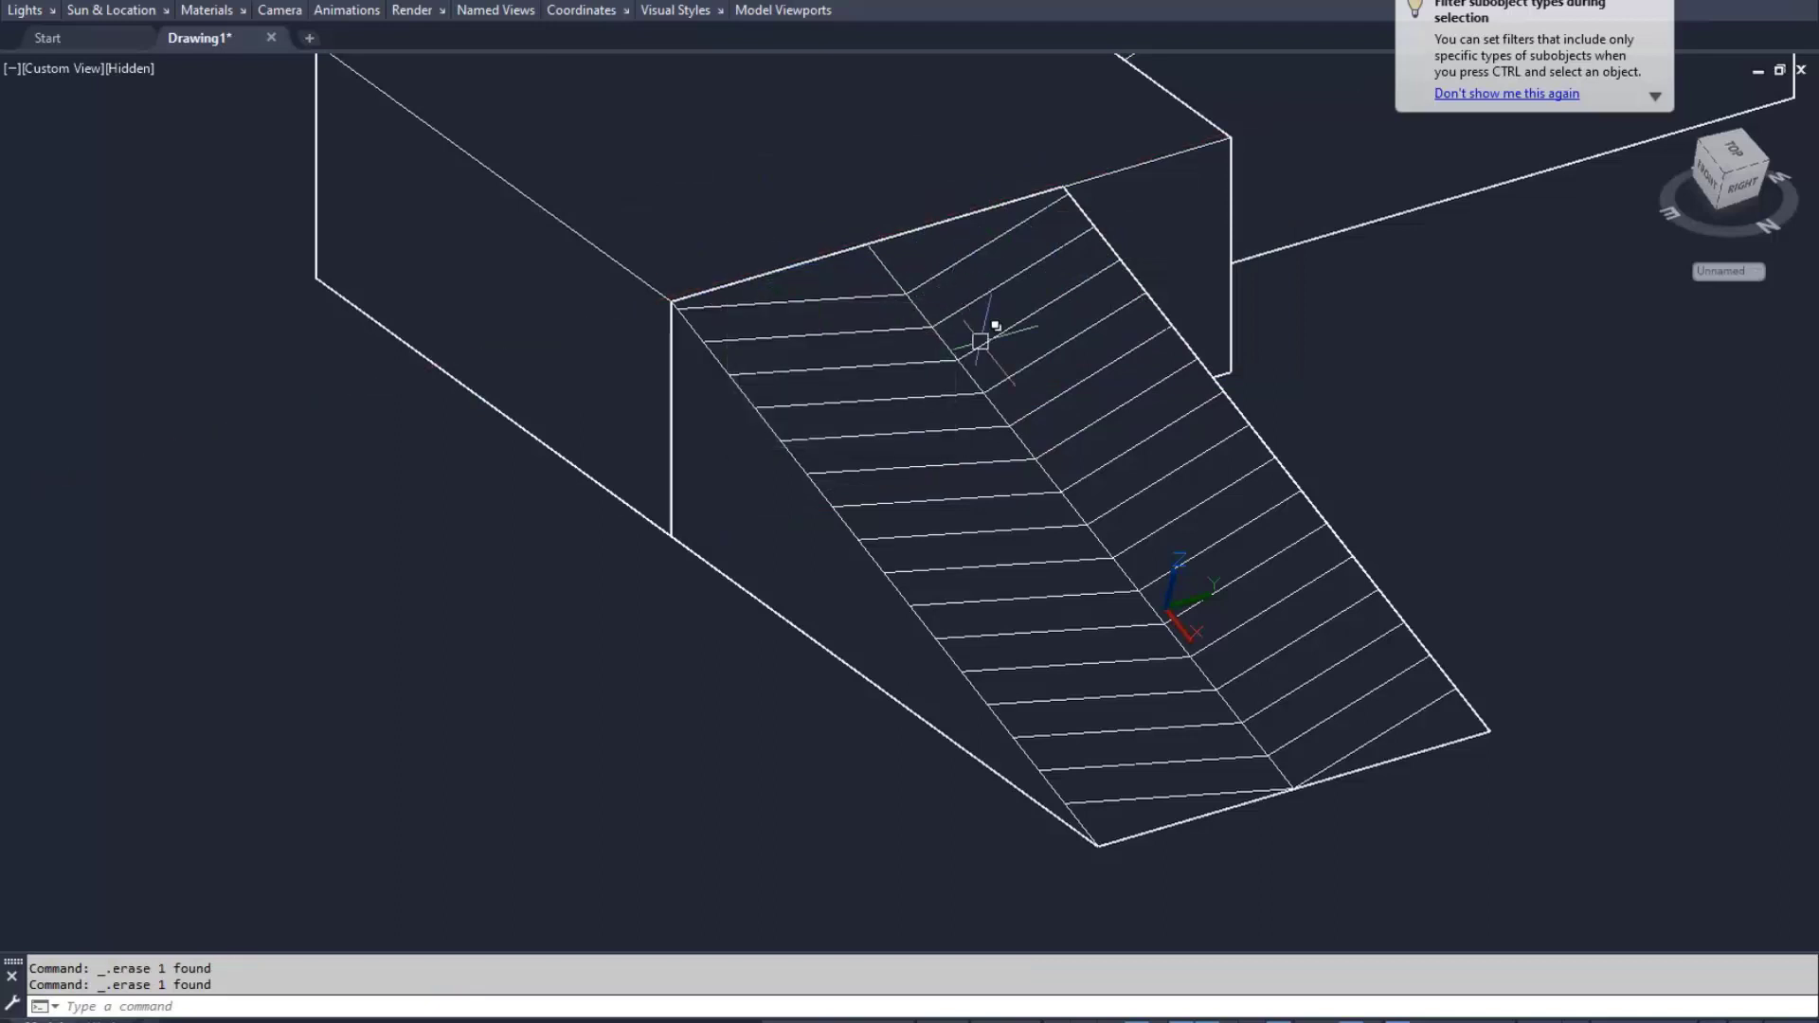
Orbit to a front view and window-select the ramp wedge with its step lines
{"action": "scroll", "coordinate": [985, 350], "scroll_direction": "down", "scroll_amount": 3}
{"action": "mouse_move", "coordinate": [849, 455]}
{"action": "middle_mouse_down", "text": "shift"}
{"action": "mouse_move", "coordinate": [1064, 516]}
{"action": "mouse_move", "coordinate": [1018, 545]}
{"action": "mouse_move", "coordinate": [1042, 559]}
{"action": "middle_mouse_up", "text": "shift"}
{"action": "left_click", "coordinate": [820, 602]}
{"action": "left_click", "coordinate": [1232, 273]}
Inspect the lower ramp's step lines, deselect them, and orbit in toward the steep ramp
{"action": "scroll", "coordinate": [1010, 540], "scroll_direction": "up", "scroll_amount": 3}
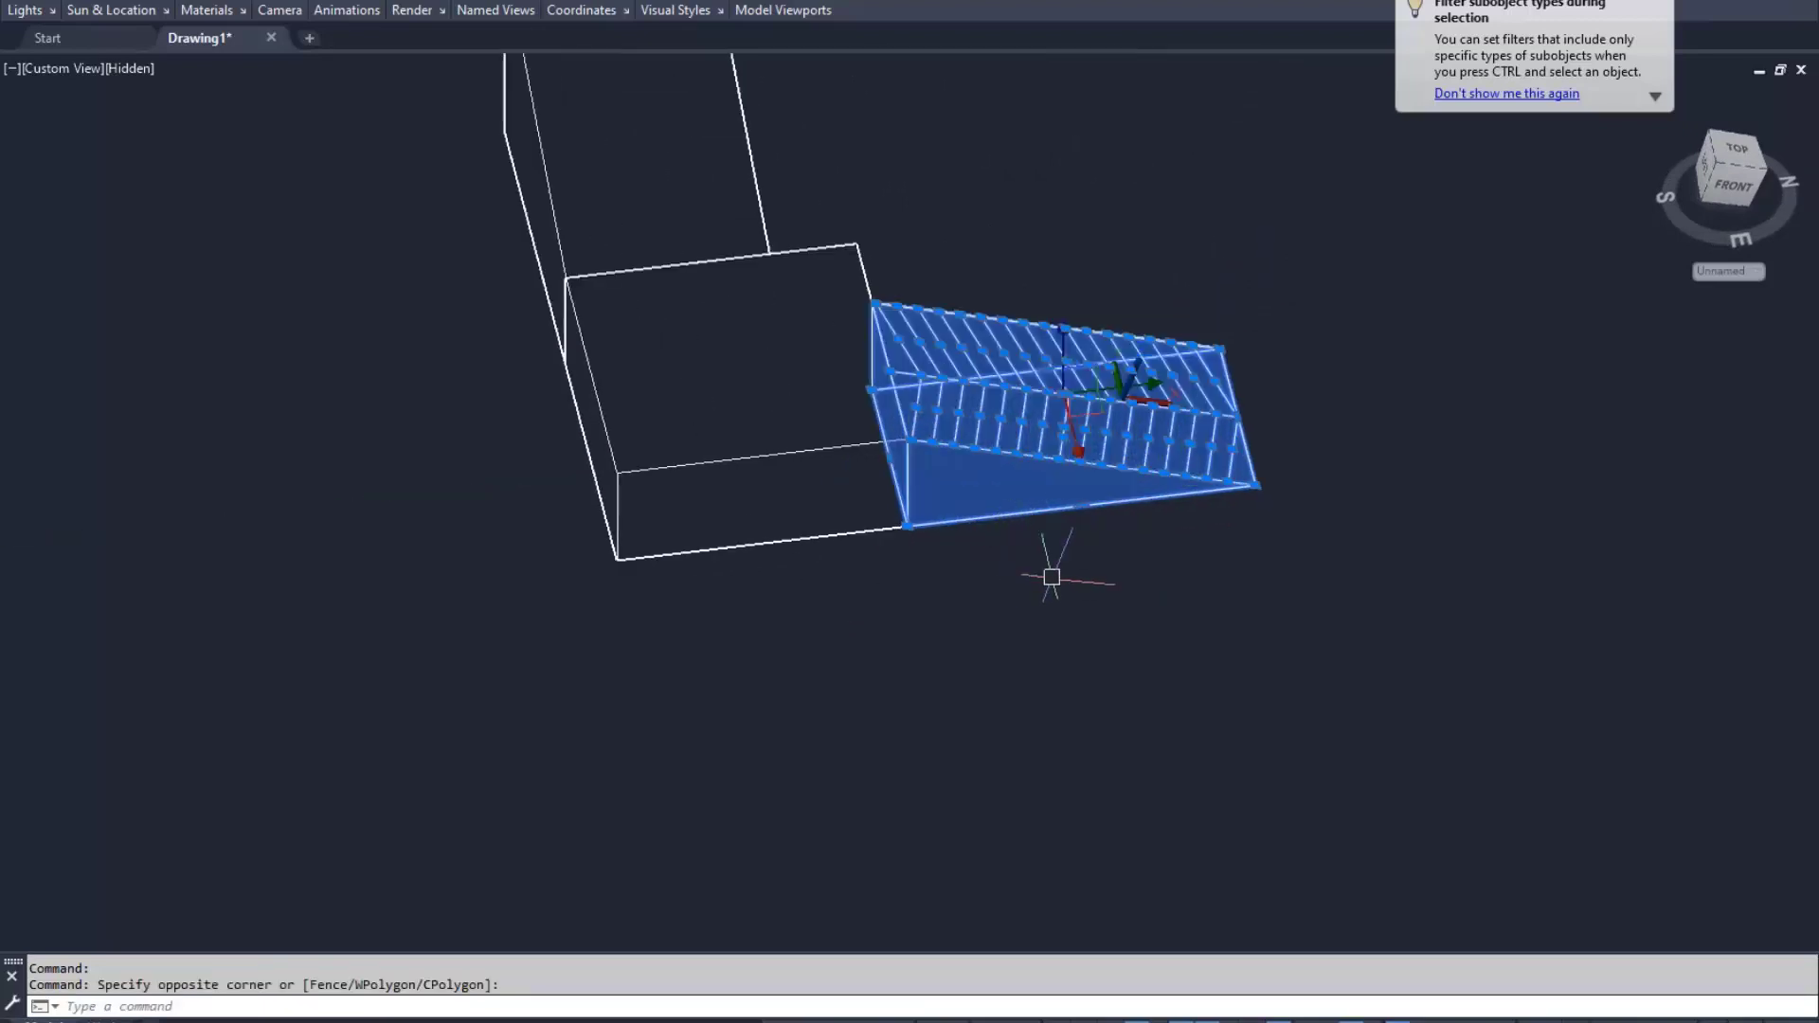
{"action": "left_click", "coordinate": [1010, 540]}
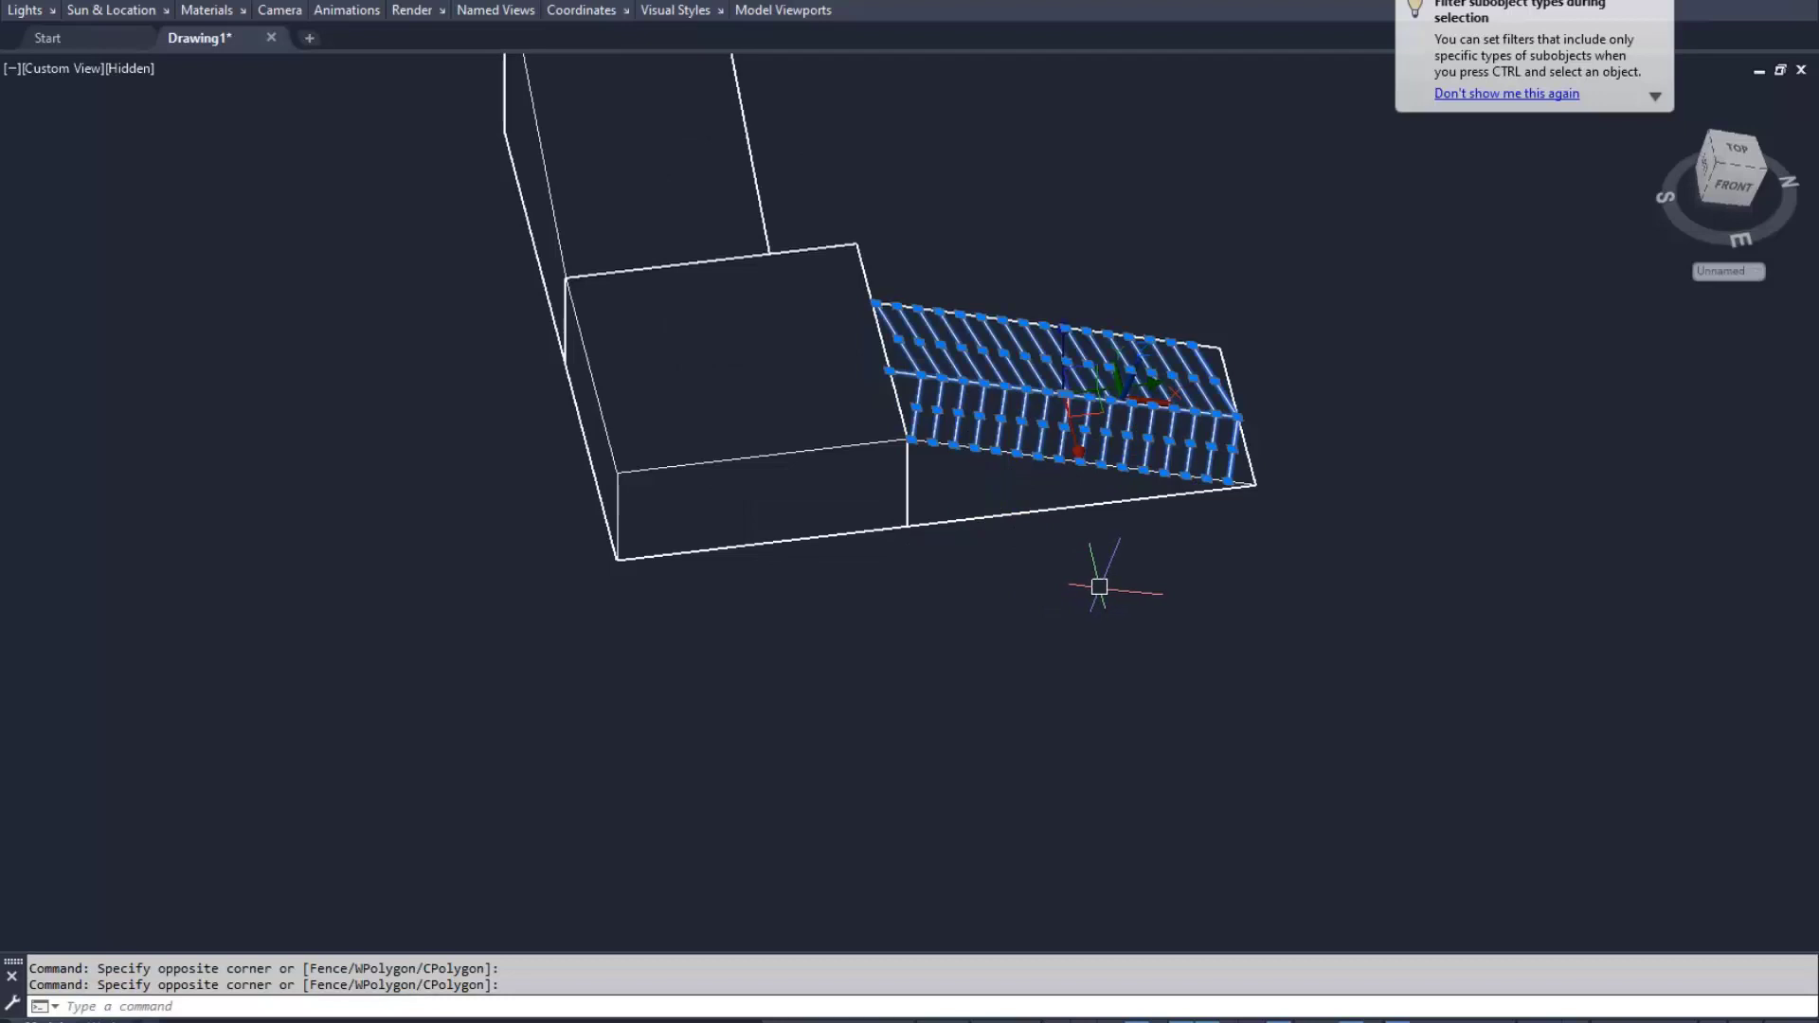
{"action": "mouse_move", "coordinate": [1080, 560]}
{"action": "middle_mouse_down", "text": "shift"}
{"action": "mouse_move", "coordinate": [966, 557]}
{"action": "mouse_move", "coordinate": [861, 508]}
{"action": "mouse_move", "coordinate": [859, 446]}
{"action": "middle_mouse_up", "text": "shift"}
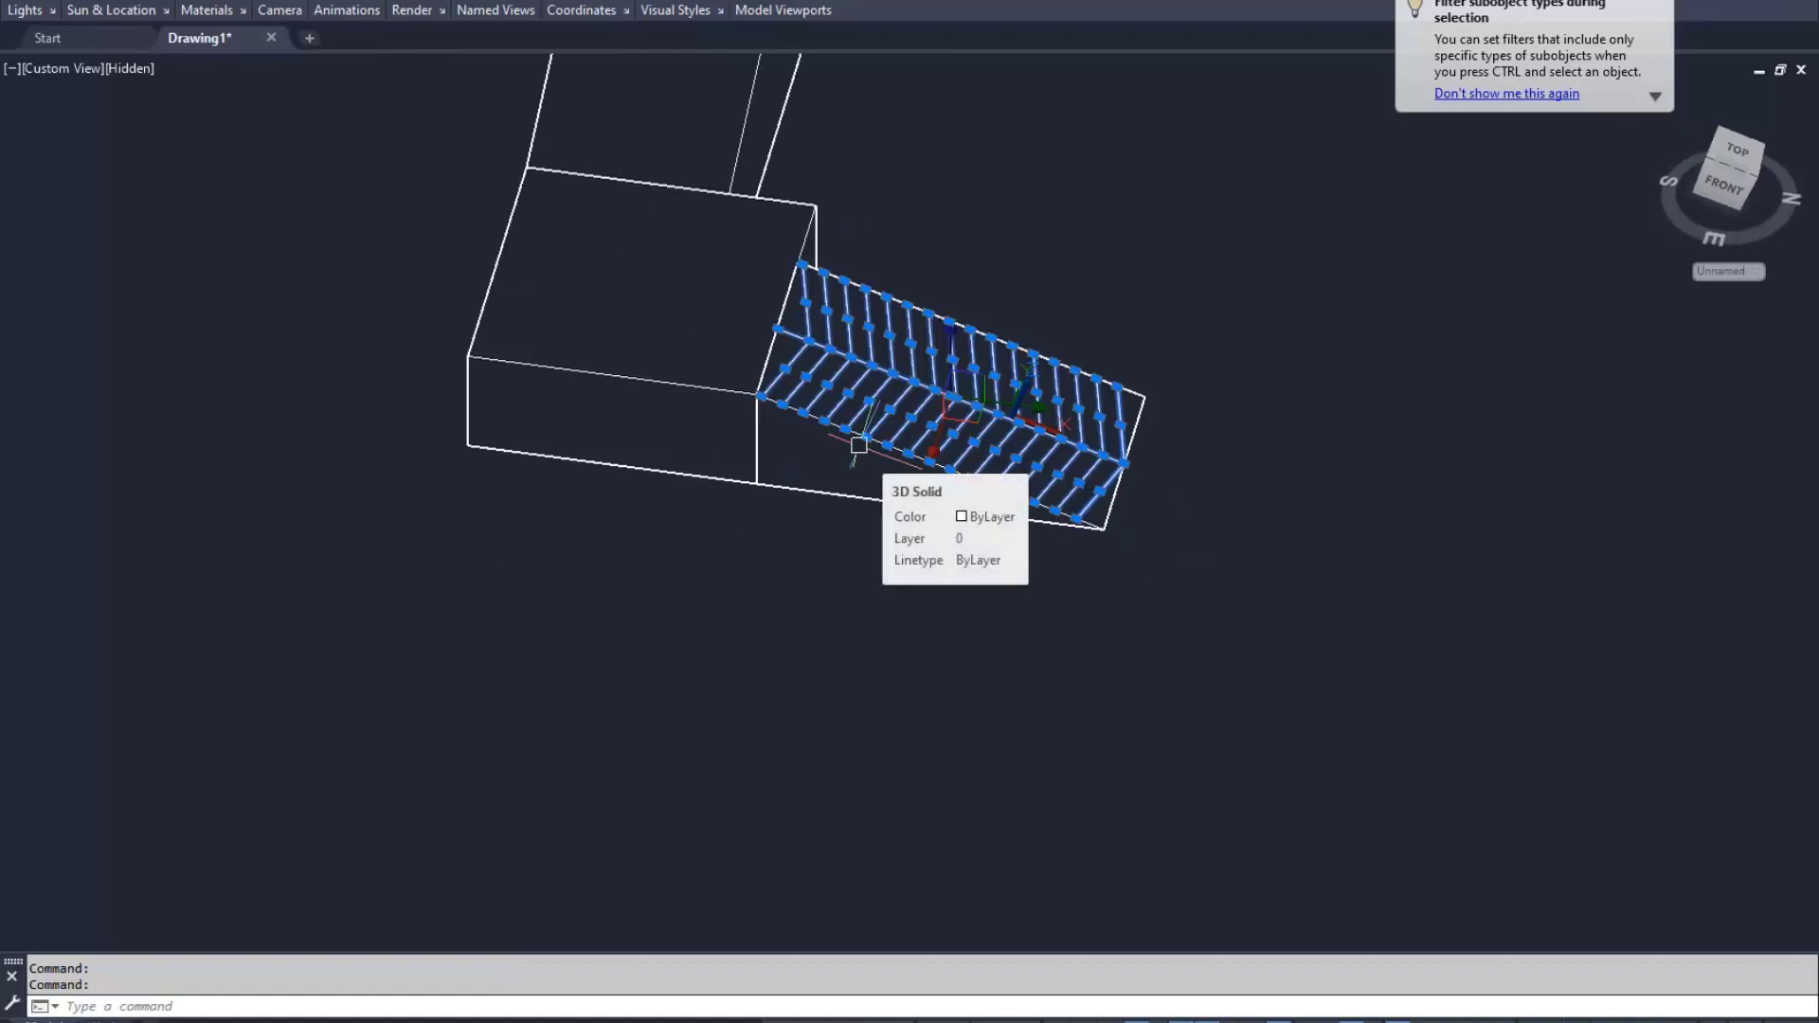
{"action": "scroll", "coordinate": [858, 445], "scroll_direction": "down", "scroll_amount": 2}
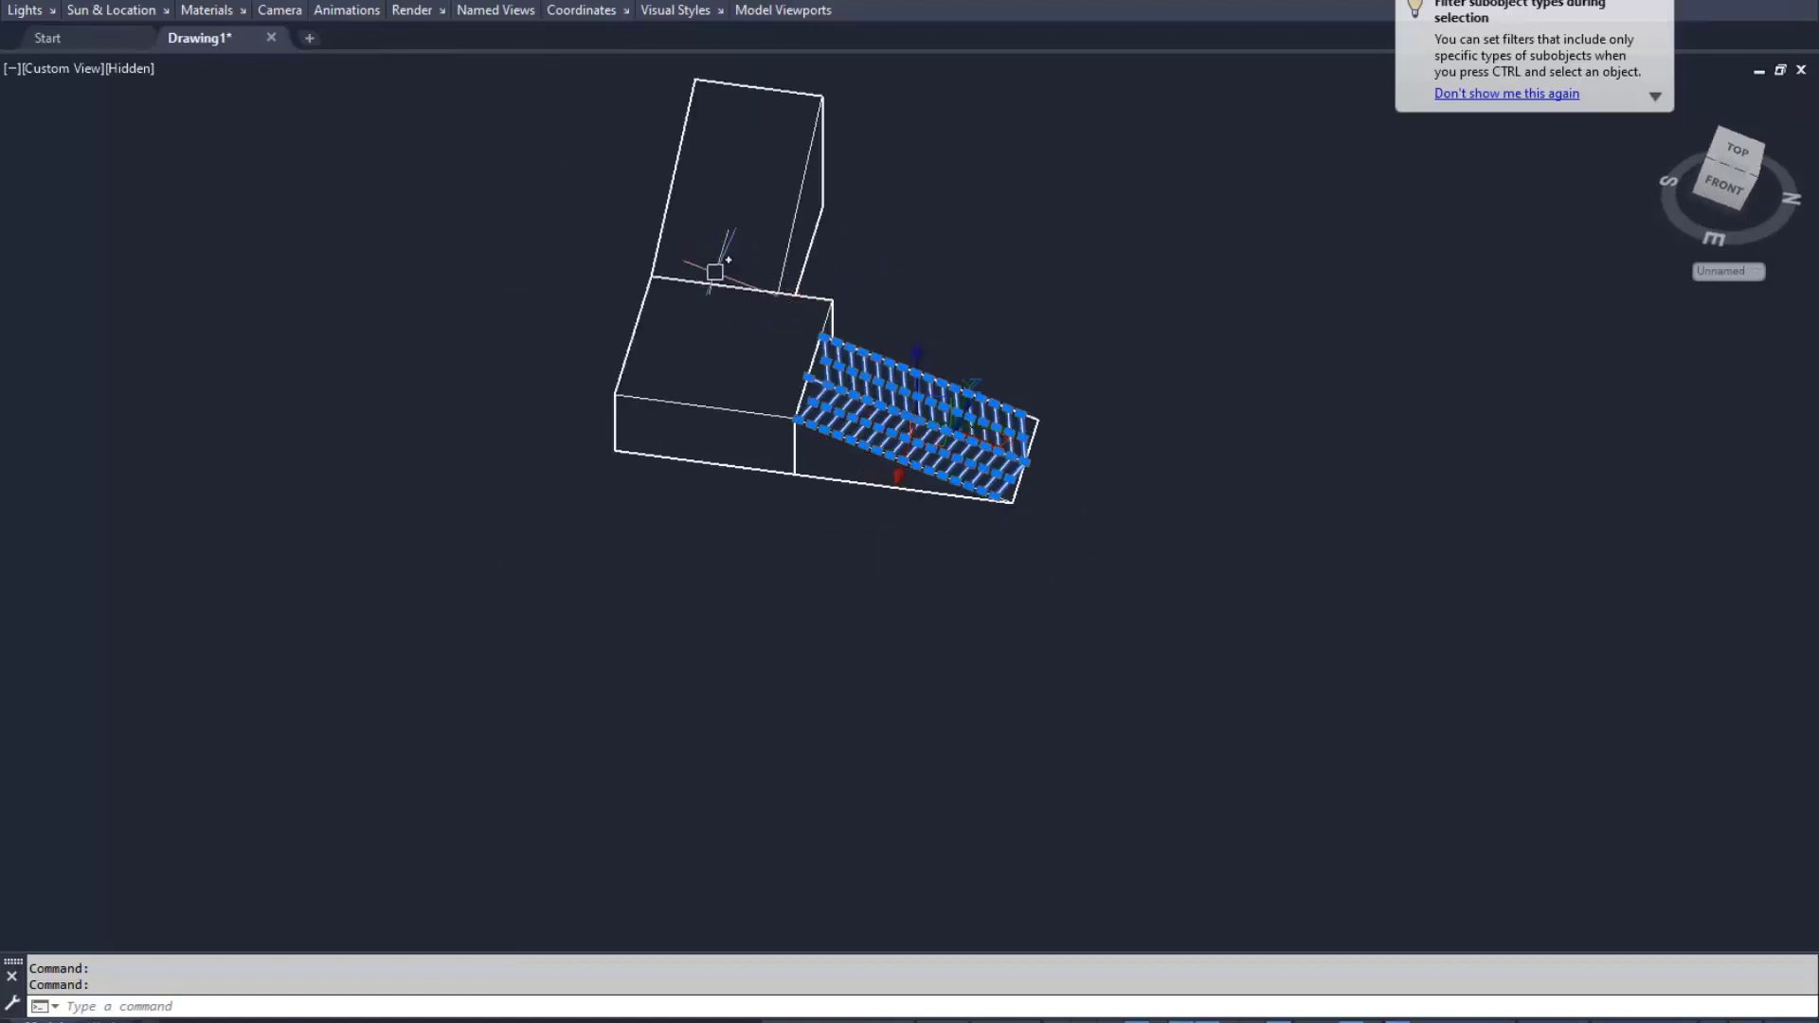
{"action": "mouse_move", "coordinate": [727, 247]}
{"action": "middle_mouse_down", "text": "shift"}
{"action": "mouse_move", "coordinate": [690, 259]}
{"action": "mouse_move", "coordinate": [755, 275]}
{"action": "middle_mouse_up", "text": "shift"}
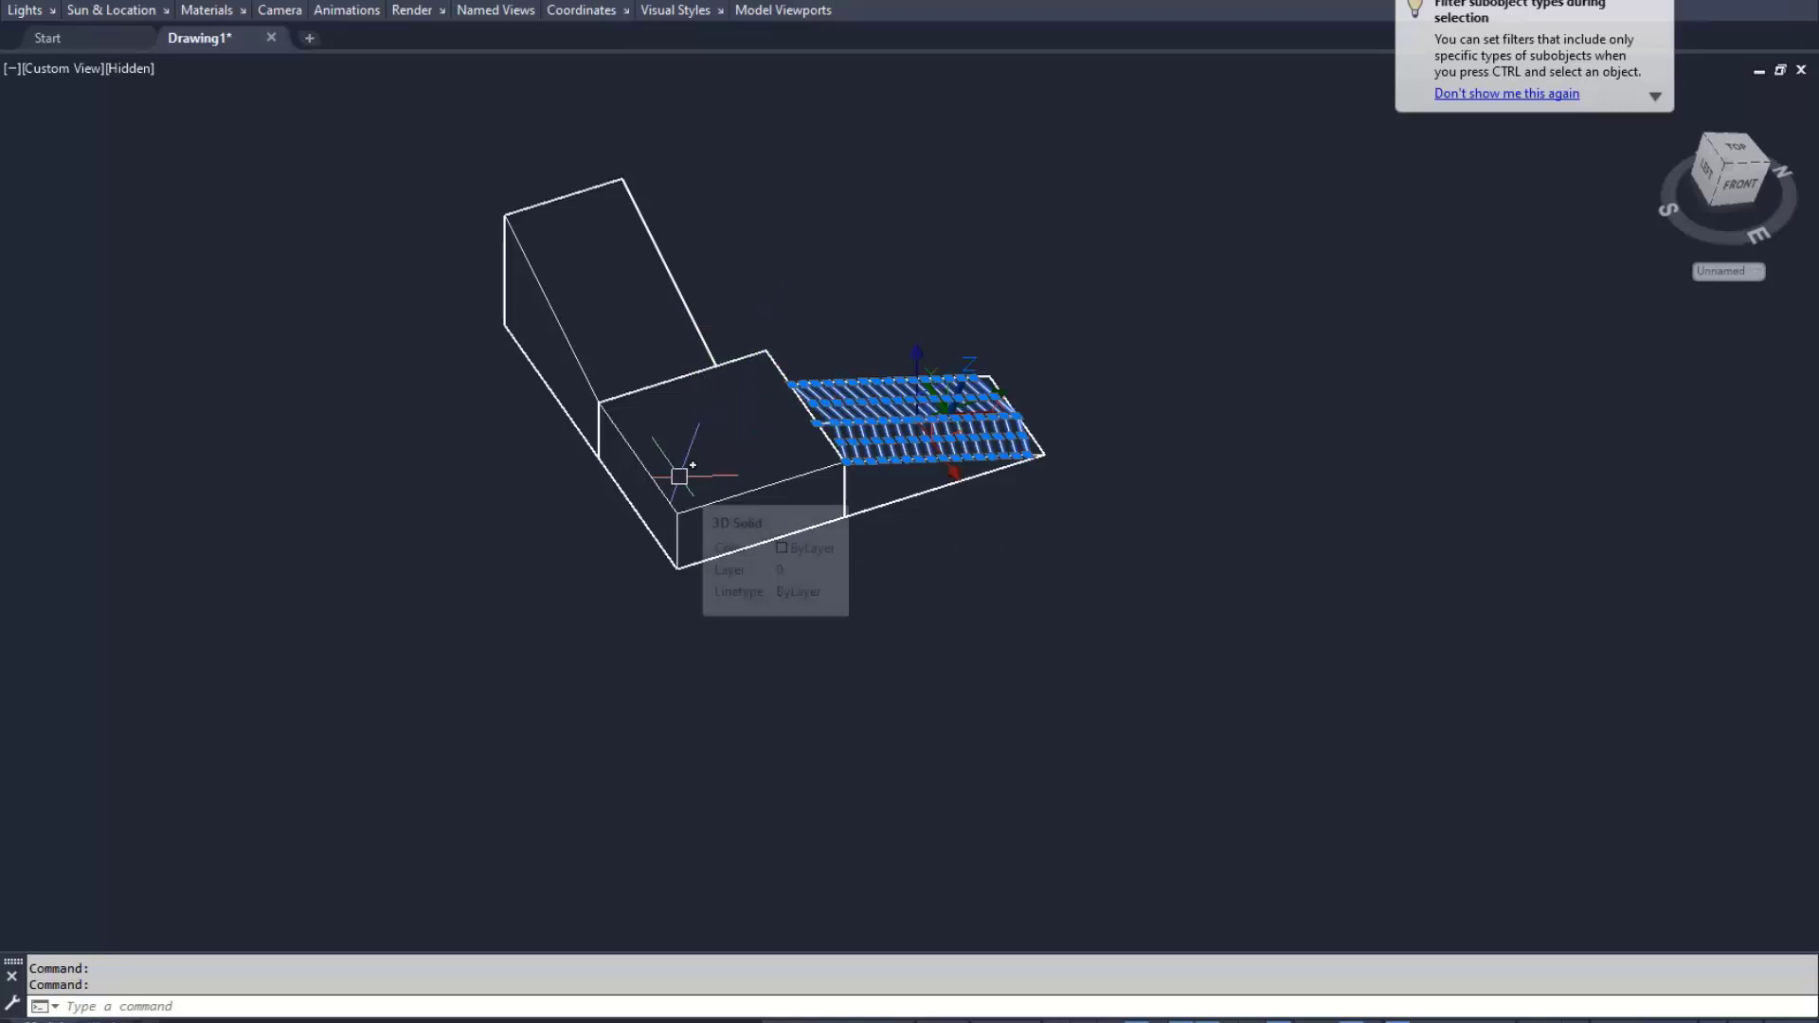
{"action": "middle_click_drag", "start_coordinate": [669, 399], "coordinate": [742, 465]}
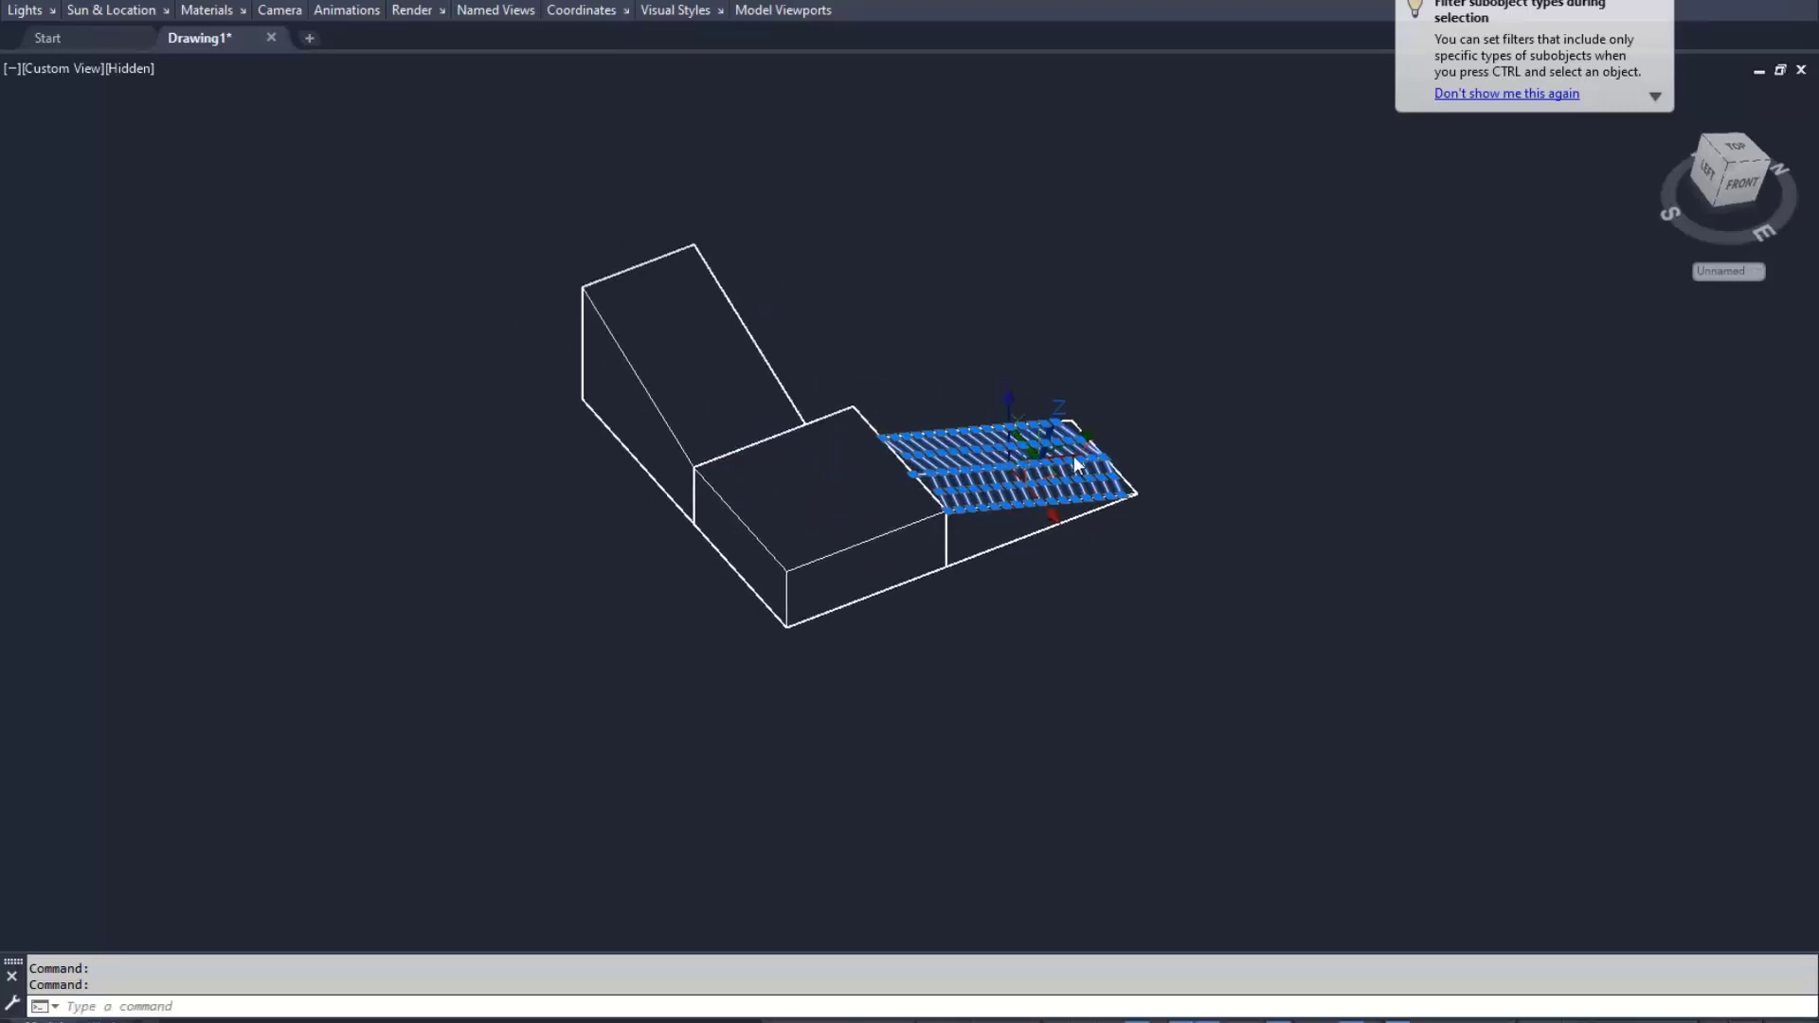
{"action": "scroll", "coordinate": [698, 405], "scroll_direction": "up", "scroll_amount": 2}
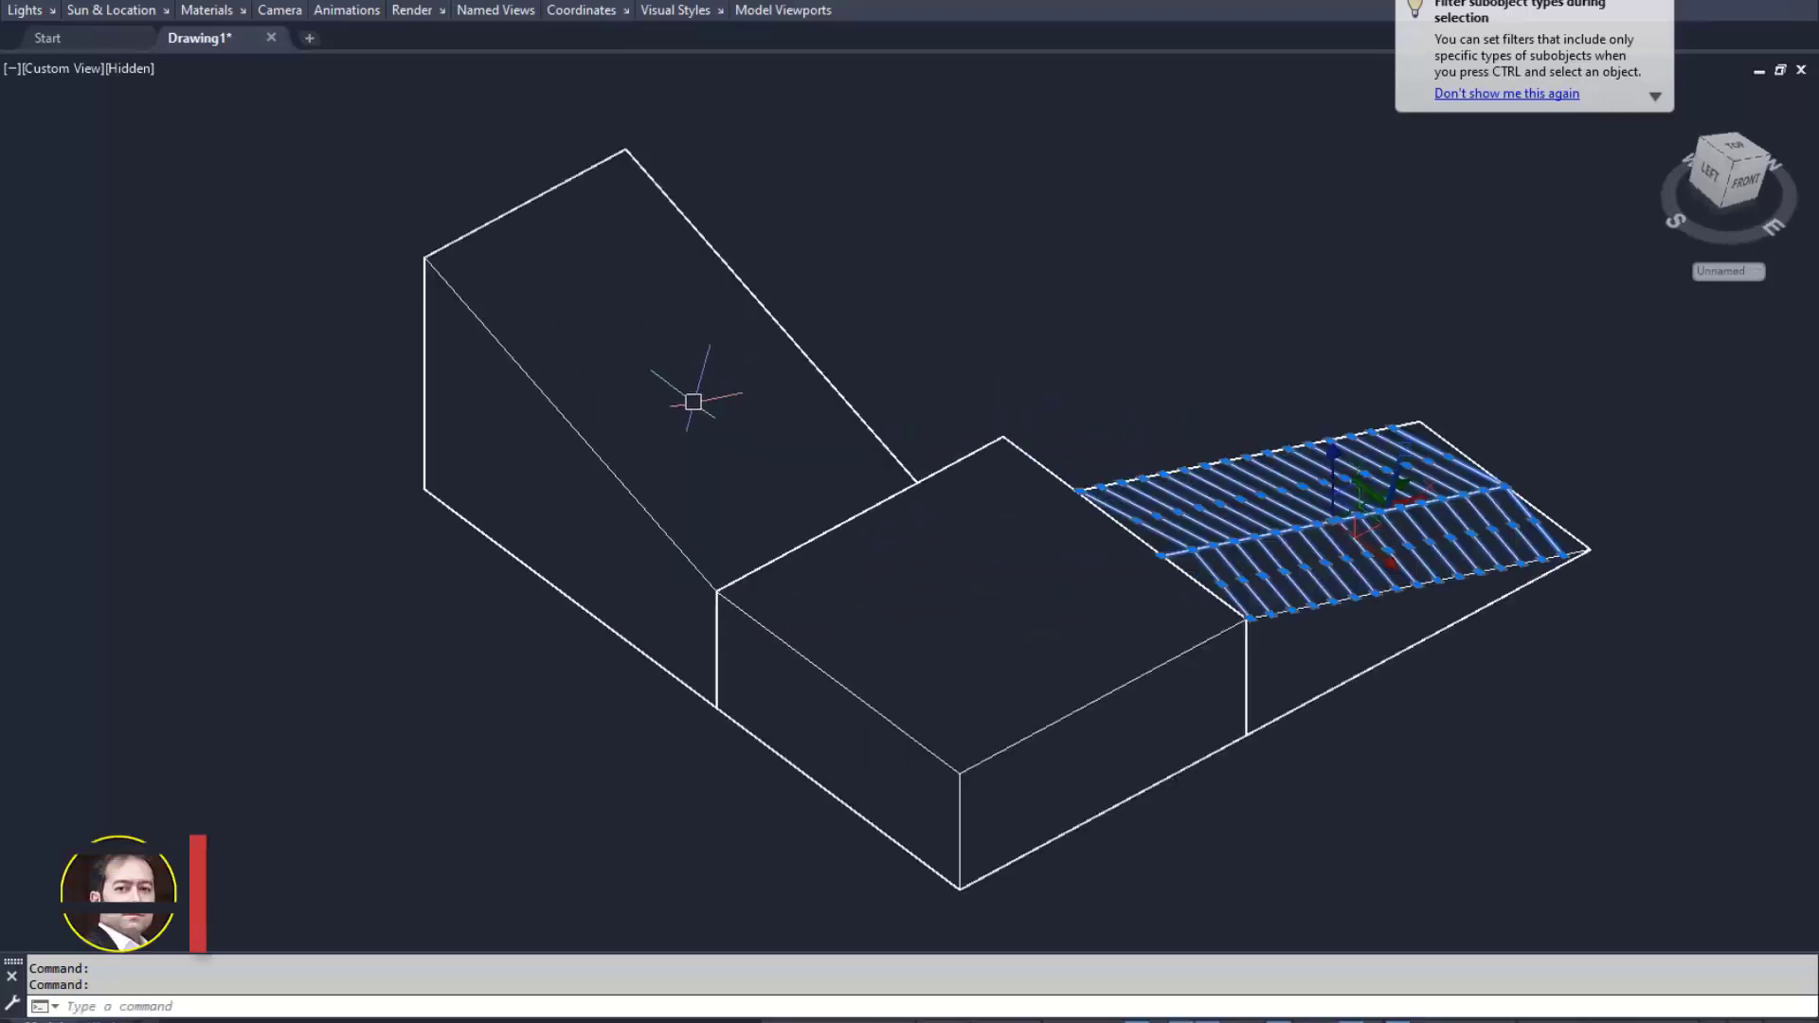
{"action": "scroll", "coordinate": [695, 398], "scroll_direction": "up", "scroll_amount": 3}
{"action": "scroll", "coordinate": [696, 414], "scroll_direction": "down", "scroll_amount": 3}
{"action": "key", "text": "Escape"}
{"action": "key", "text": "Escape"}
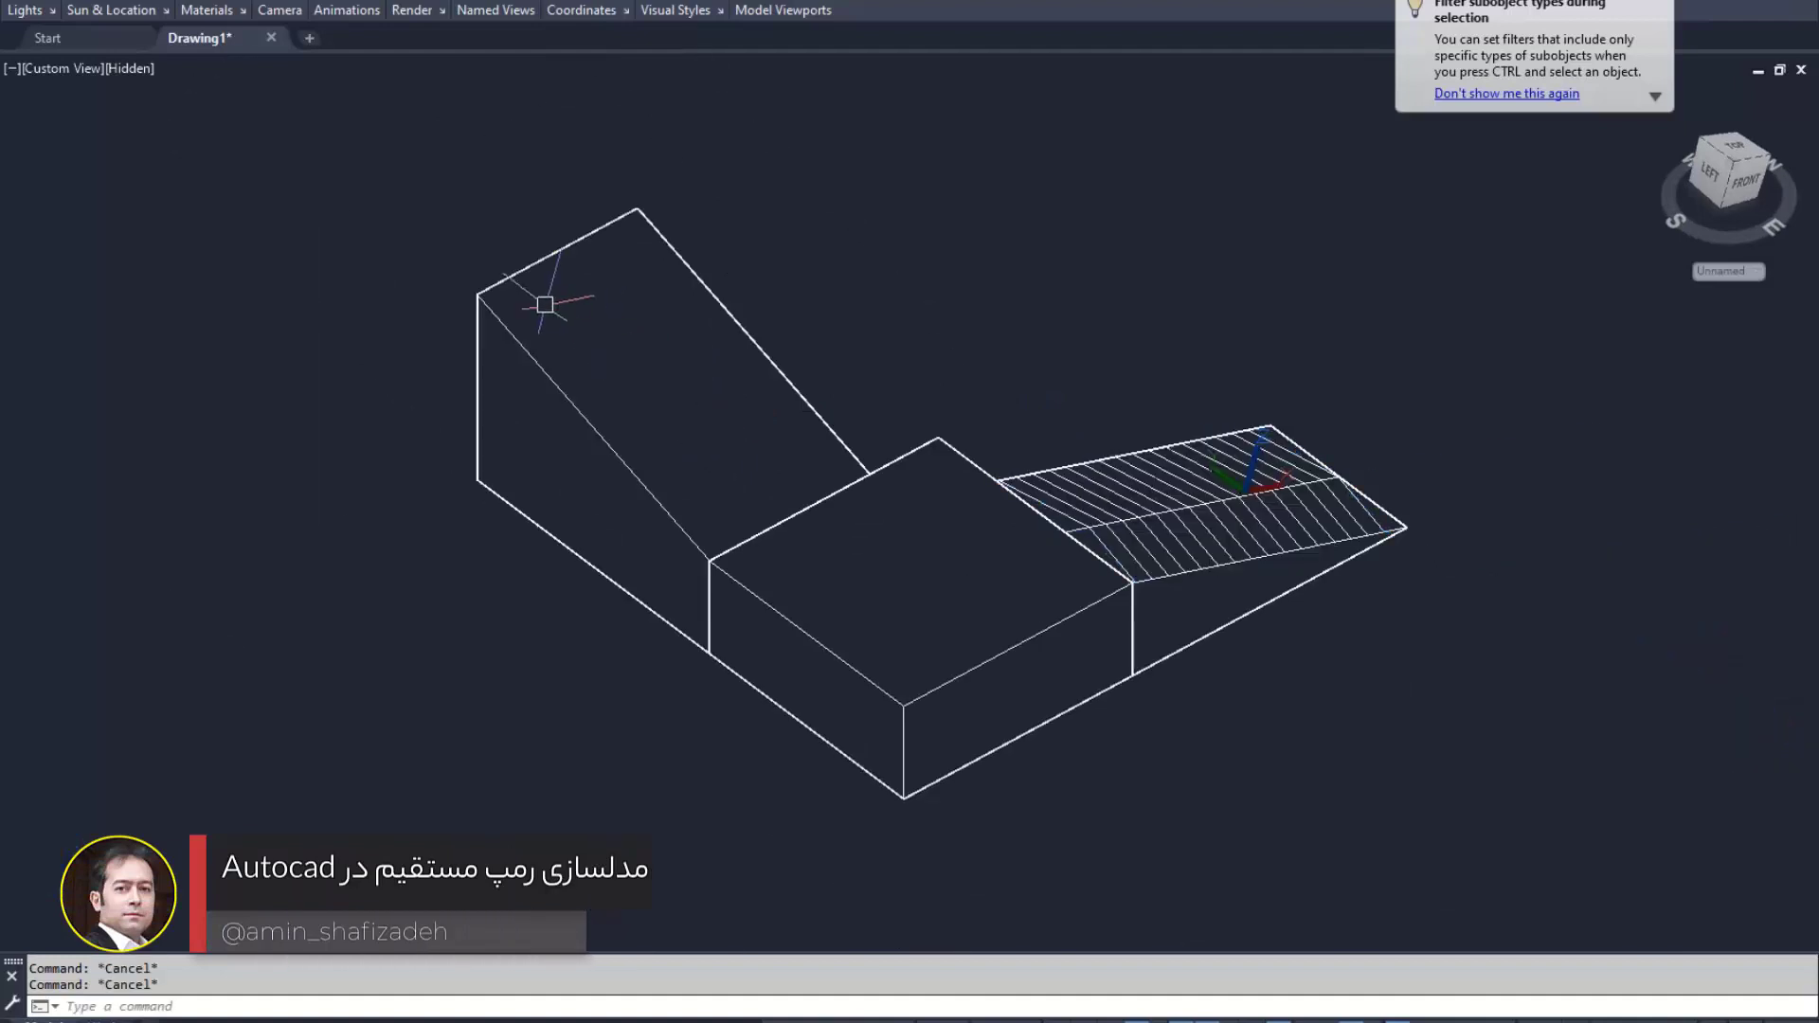
{"action": "scroll", "coordinate": [559, 307], "scroll_direction": "up", "scroll_amount": 1}
{"action": "middle_click_drag", "start_coordinate": [570, 317], "coordinate": [620, 310], "text": "shift"}
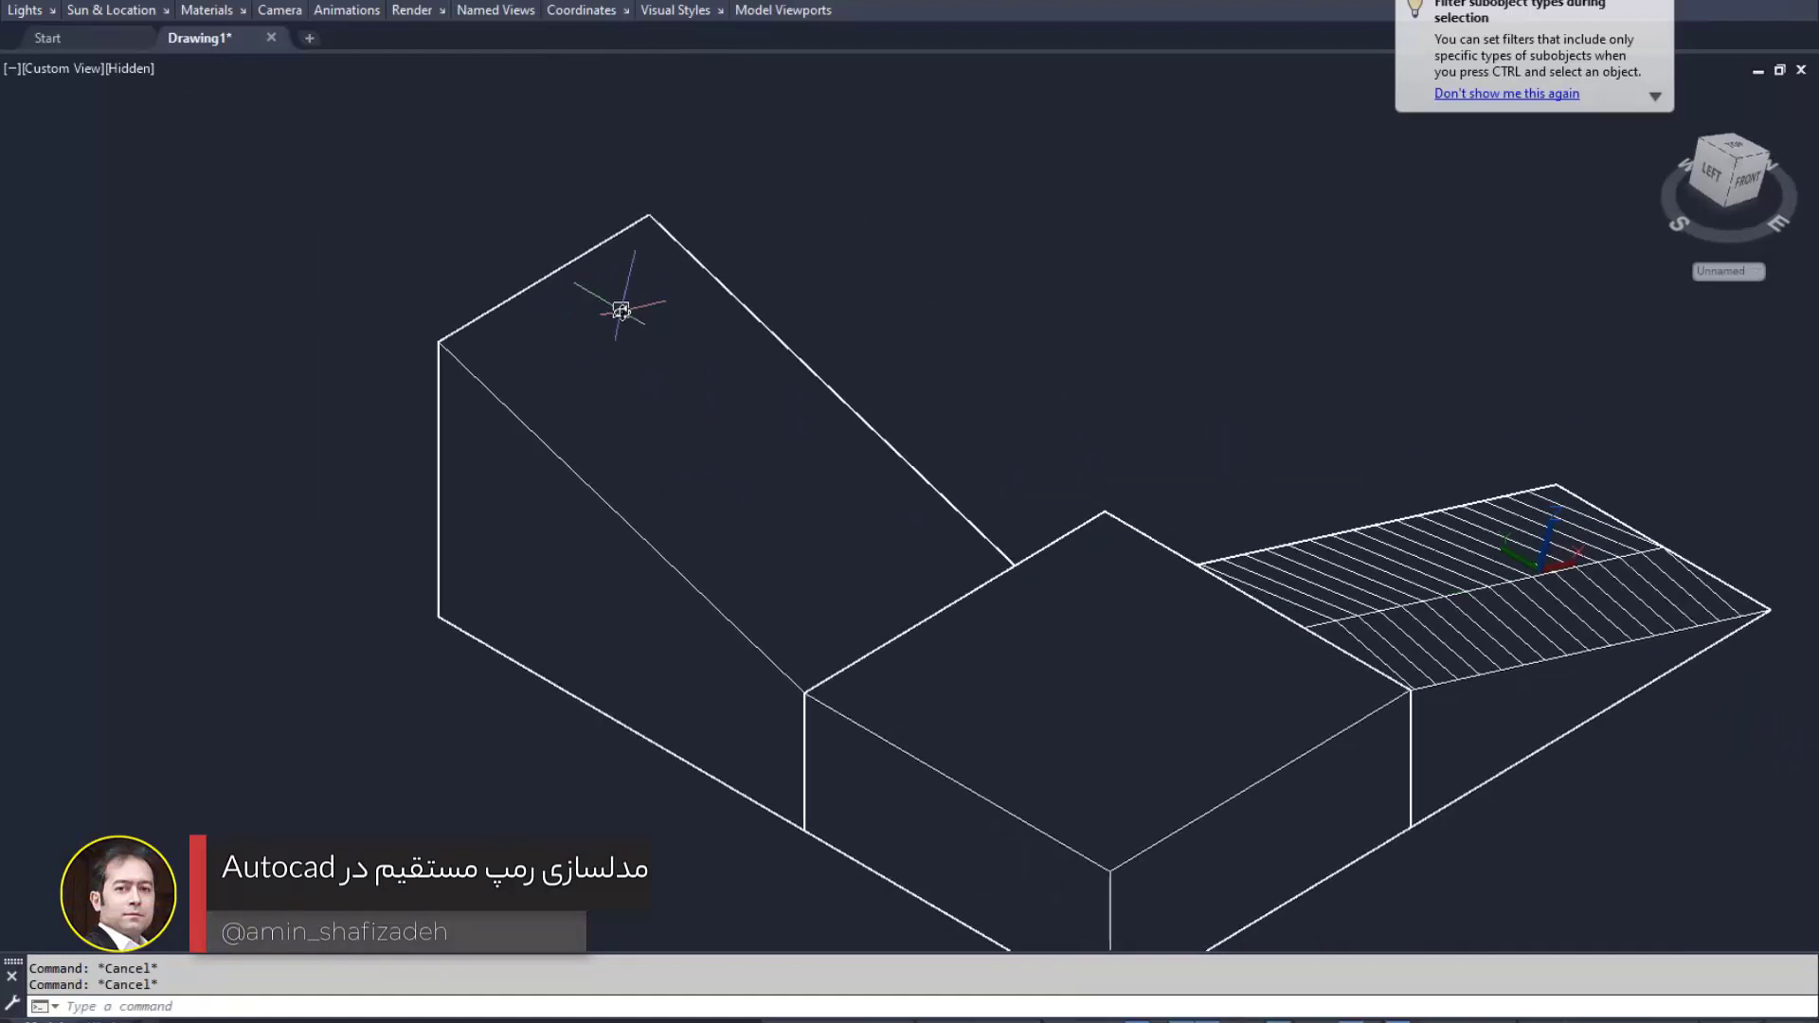
Align the UCS to the steep ramp's sloped face using the Face option
{"action": "type", "text": "ucs"}
{"action": "key", "text": "Return"}
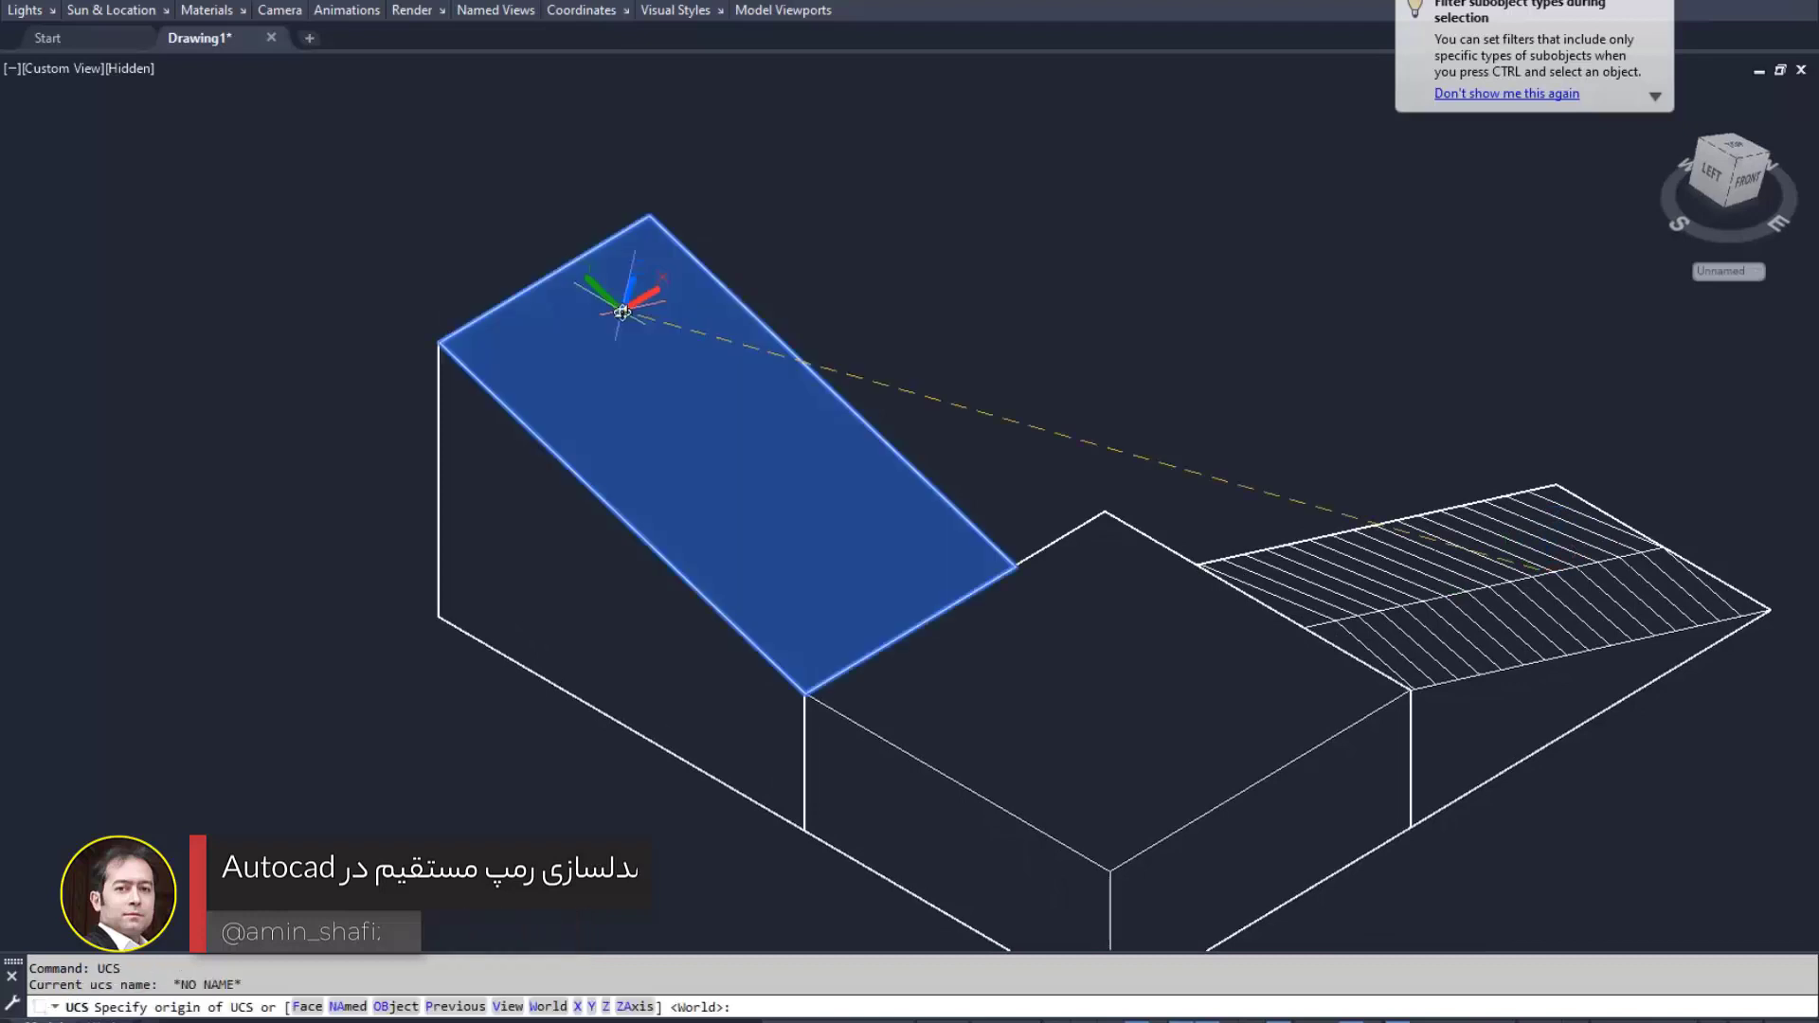
{"action": "type", "text": "f"}
{"action": "key", "text": "Return"}
{"action": "left_click", "coordinate": [714, 479]}
{"action": "key", "text": "Return"}
{"action": "middle_click_drag", "start_coordinate": [795, 614], "coordinate": [755, 617], "text": "shift"}
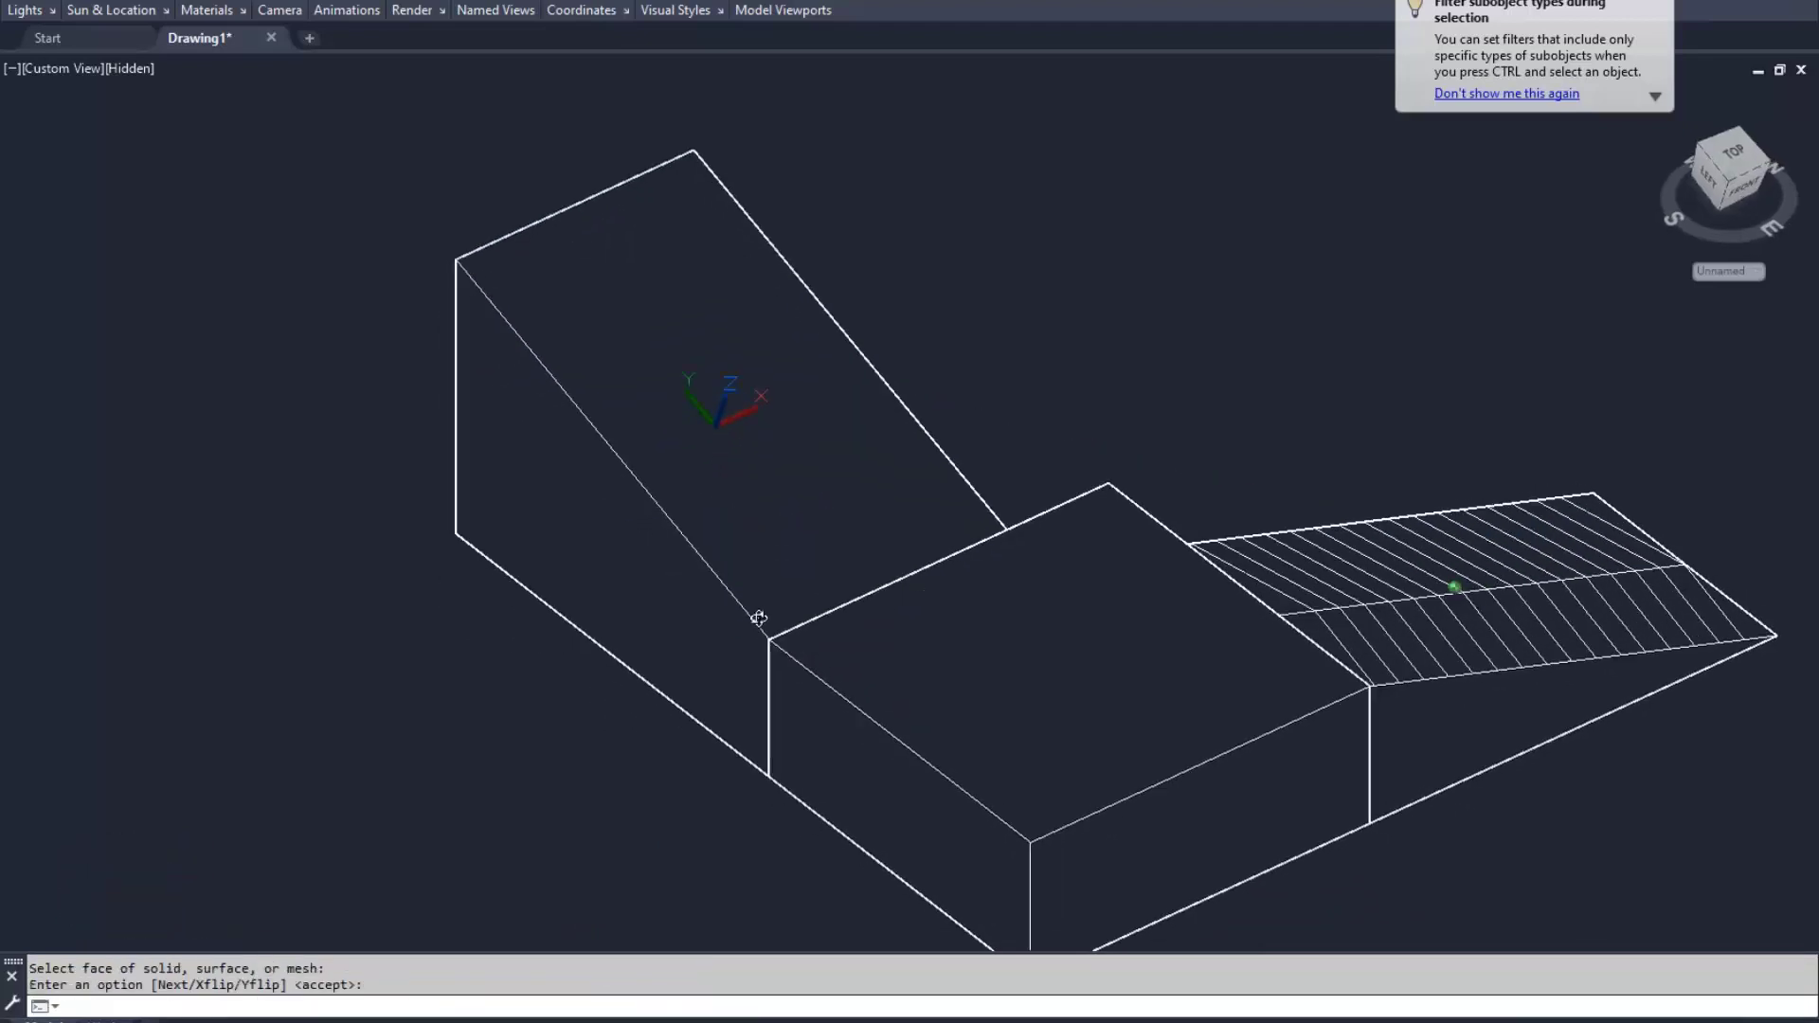
{"action": "key", "text": "Return"}
{"action": "middle_click_drag", "start_coordinate": [740, 391], "coordinate": [782, 507]}
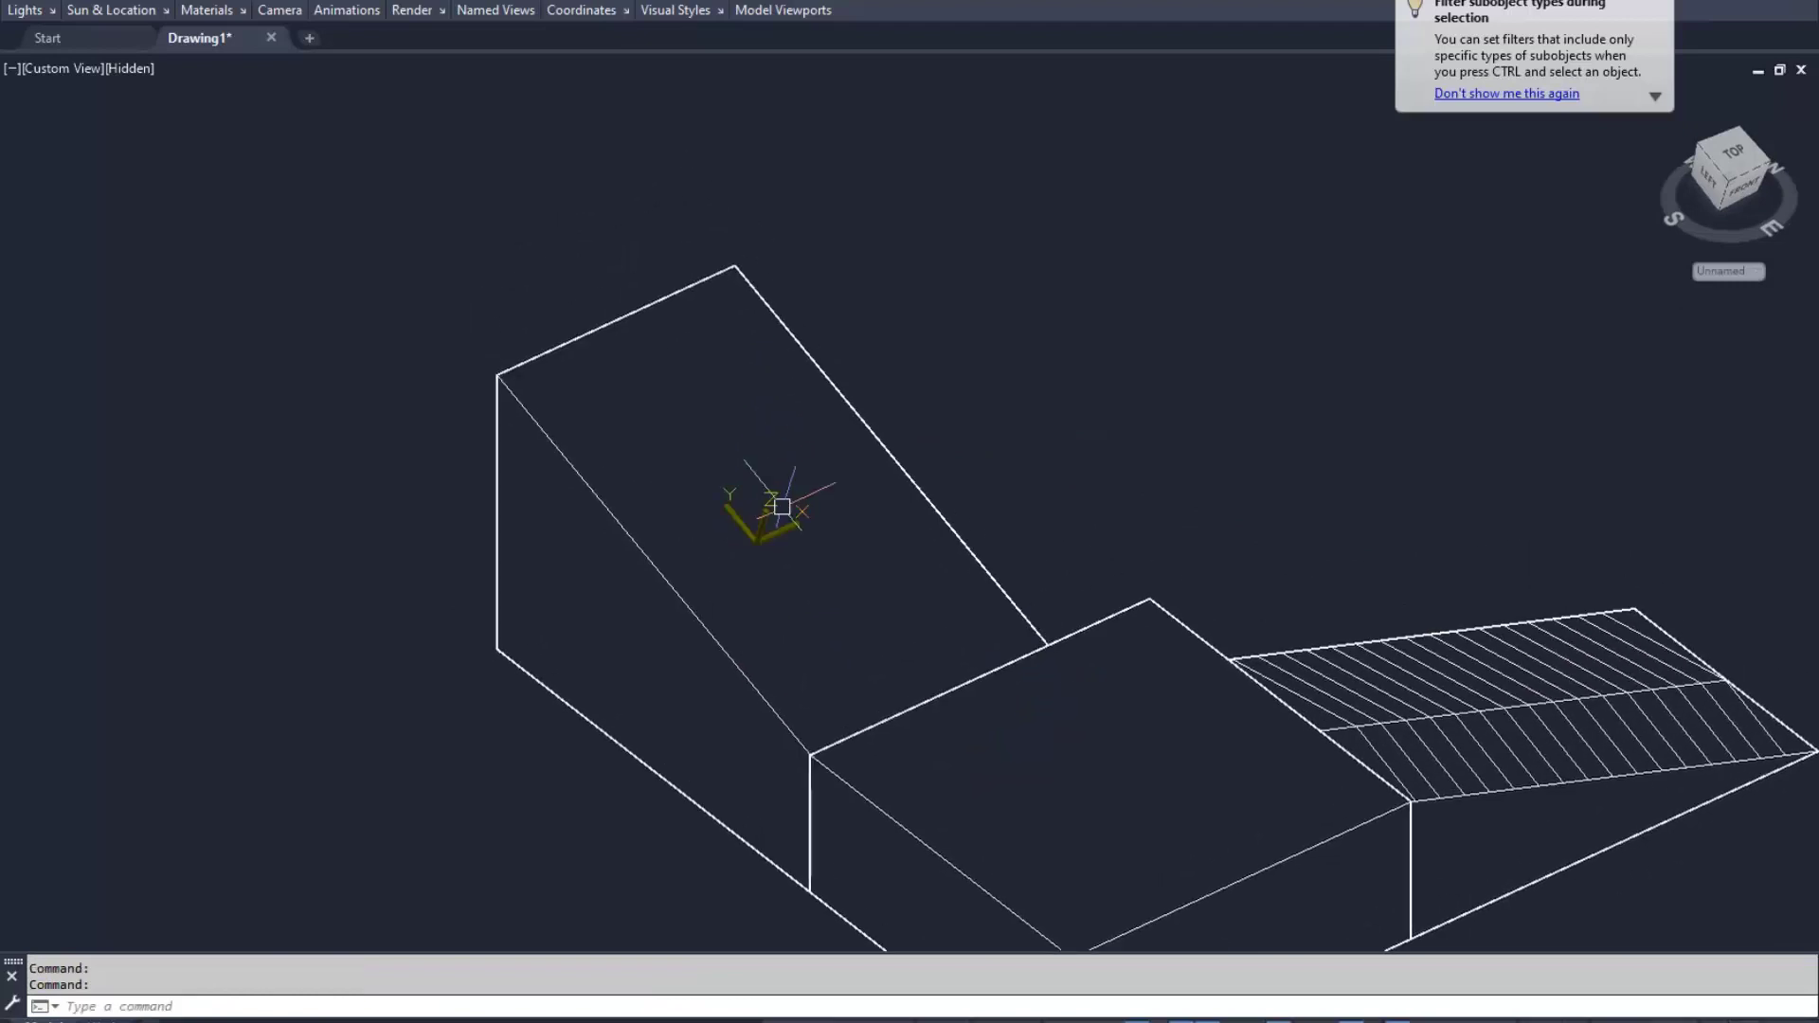
Draw a centre line from the ramp's bottom-edge midpoint to its top-edge midpoint
{"action": "type", "text": "l"}
{"action": "key", "text": "Return"}
{"action": "left_click", "coordinate": [927, 700]}
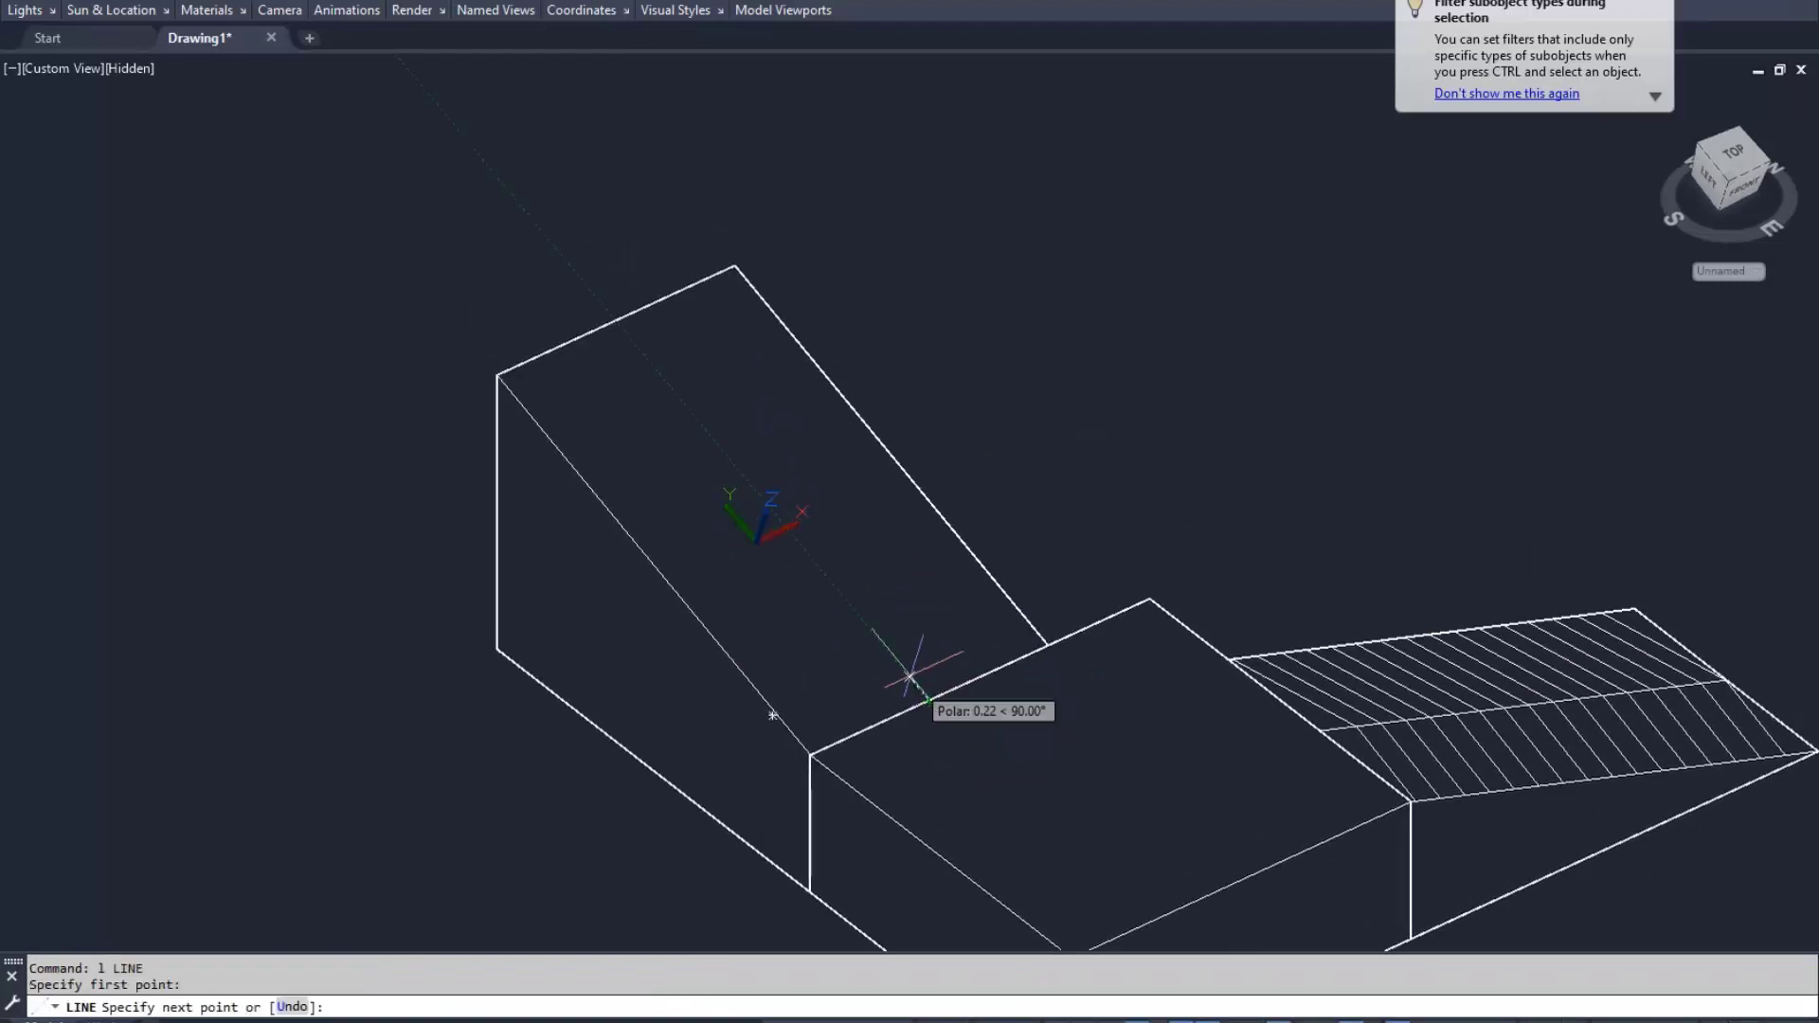
{"action": "left_click", "coordinate": [614, 319]}
{"action": "key", "text": "Return"}
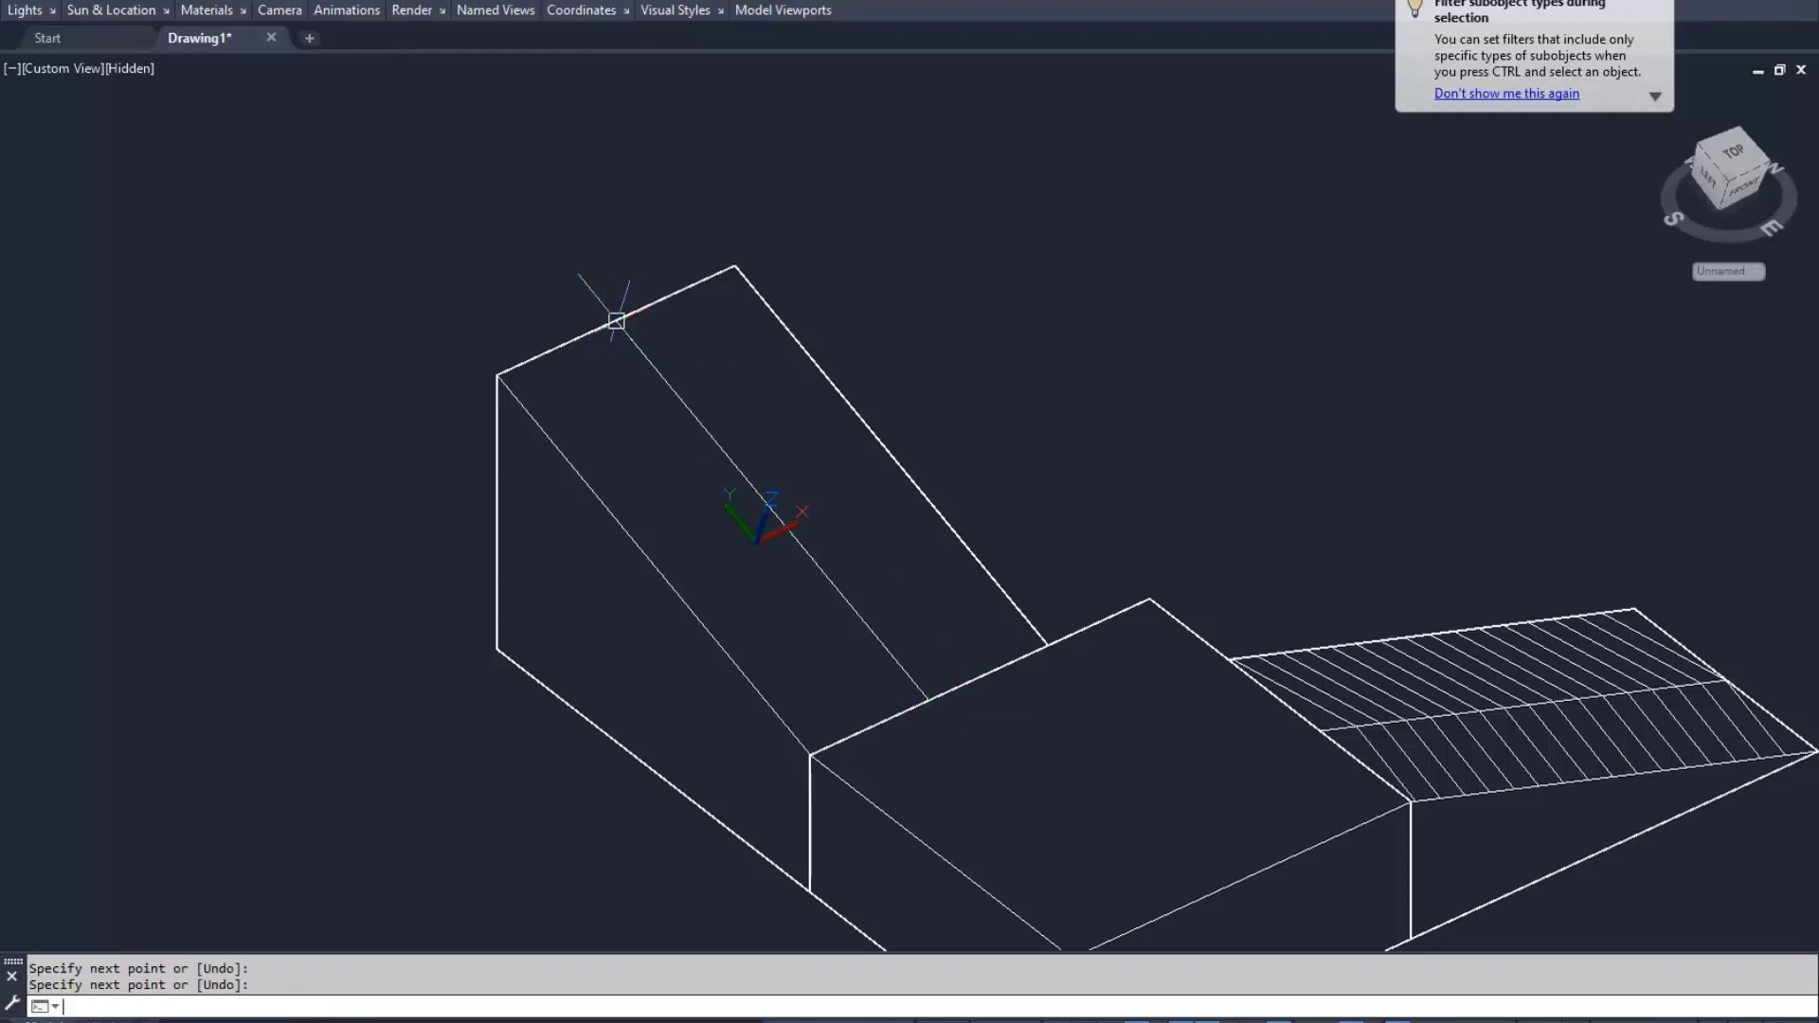
{"action": "scroll", "coordinate": [823, 630], "scroll_direction": "up", "scroll_amount": 2}
Draw an angled step line from the bottom-edge midpoint to the ramp's left edge
{"action": "type", "text": "l"}
{"action": "key", "text": "Return"}
{"action": "left_click", "coordinate": [973, 731]}
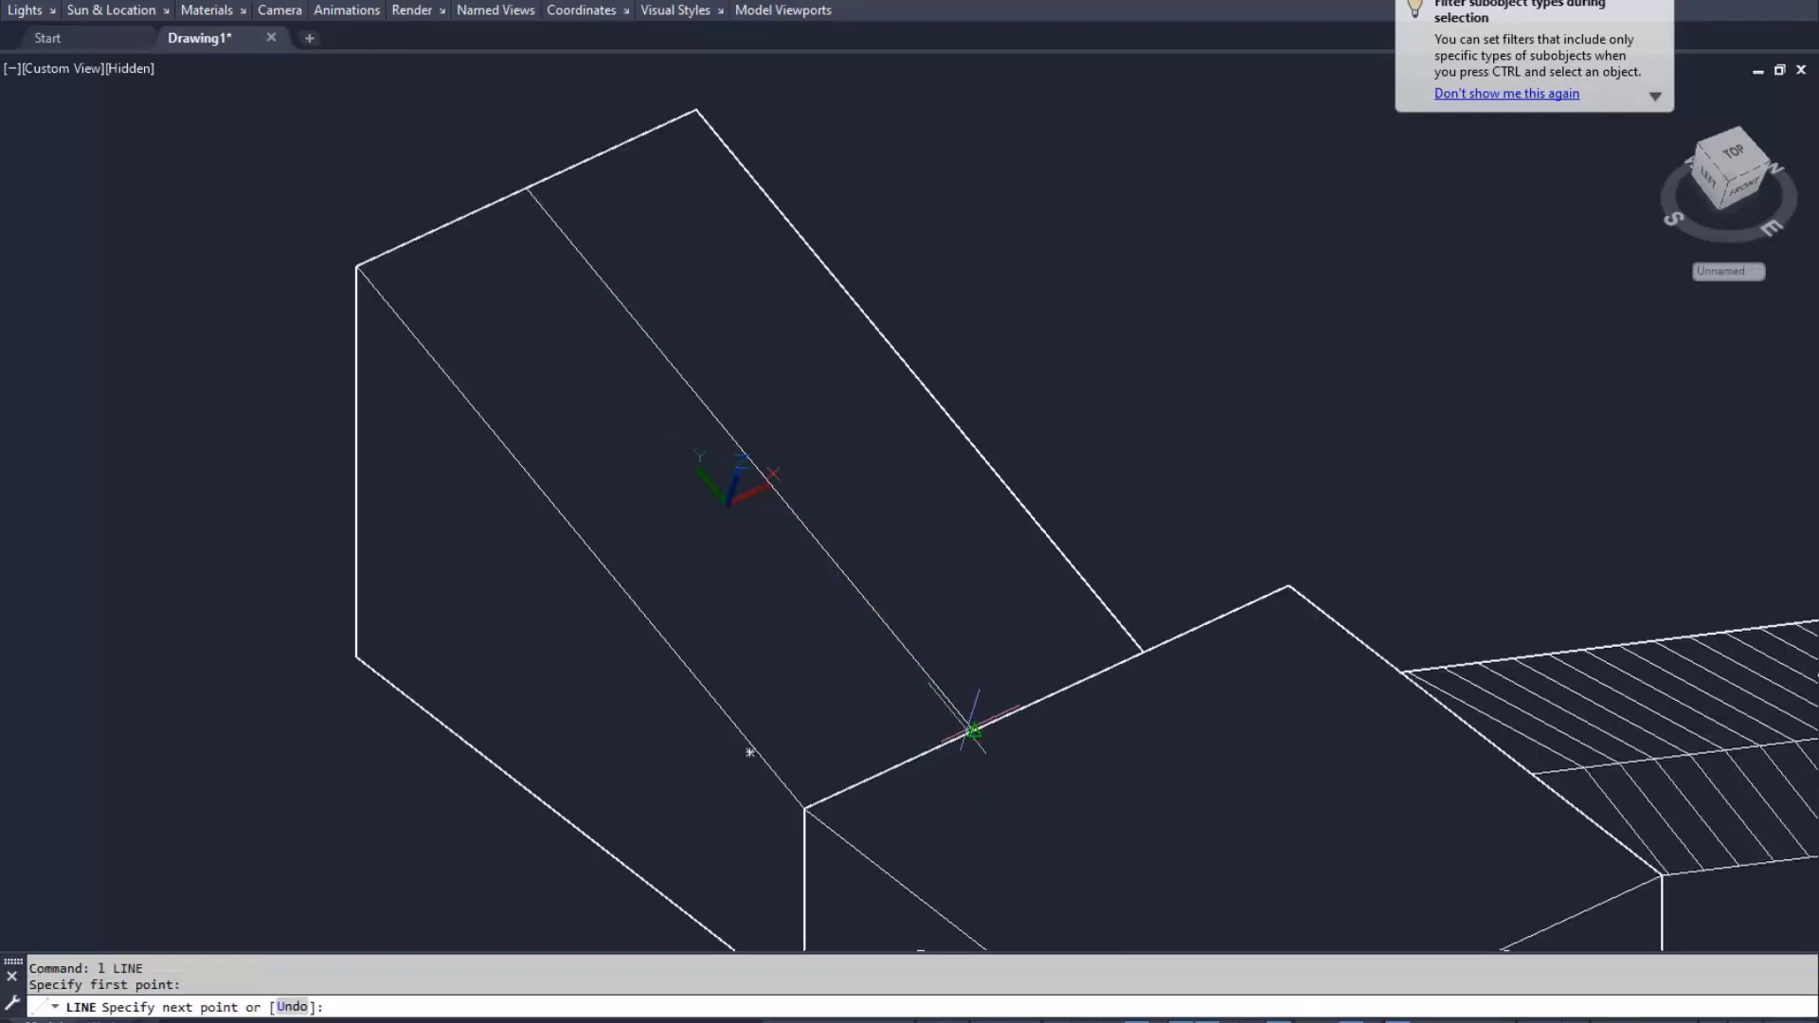
{"action": "left_click", "coordinate": [774, 770]}
{"action": "key", "text": "Escape"}
{"action": "key", "text": "Escape"}
{"action": "type", "text": "mi"}
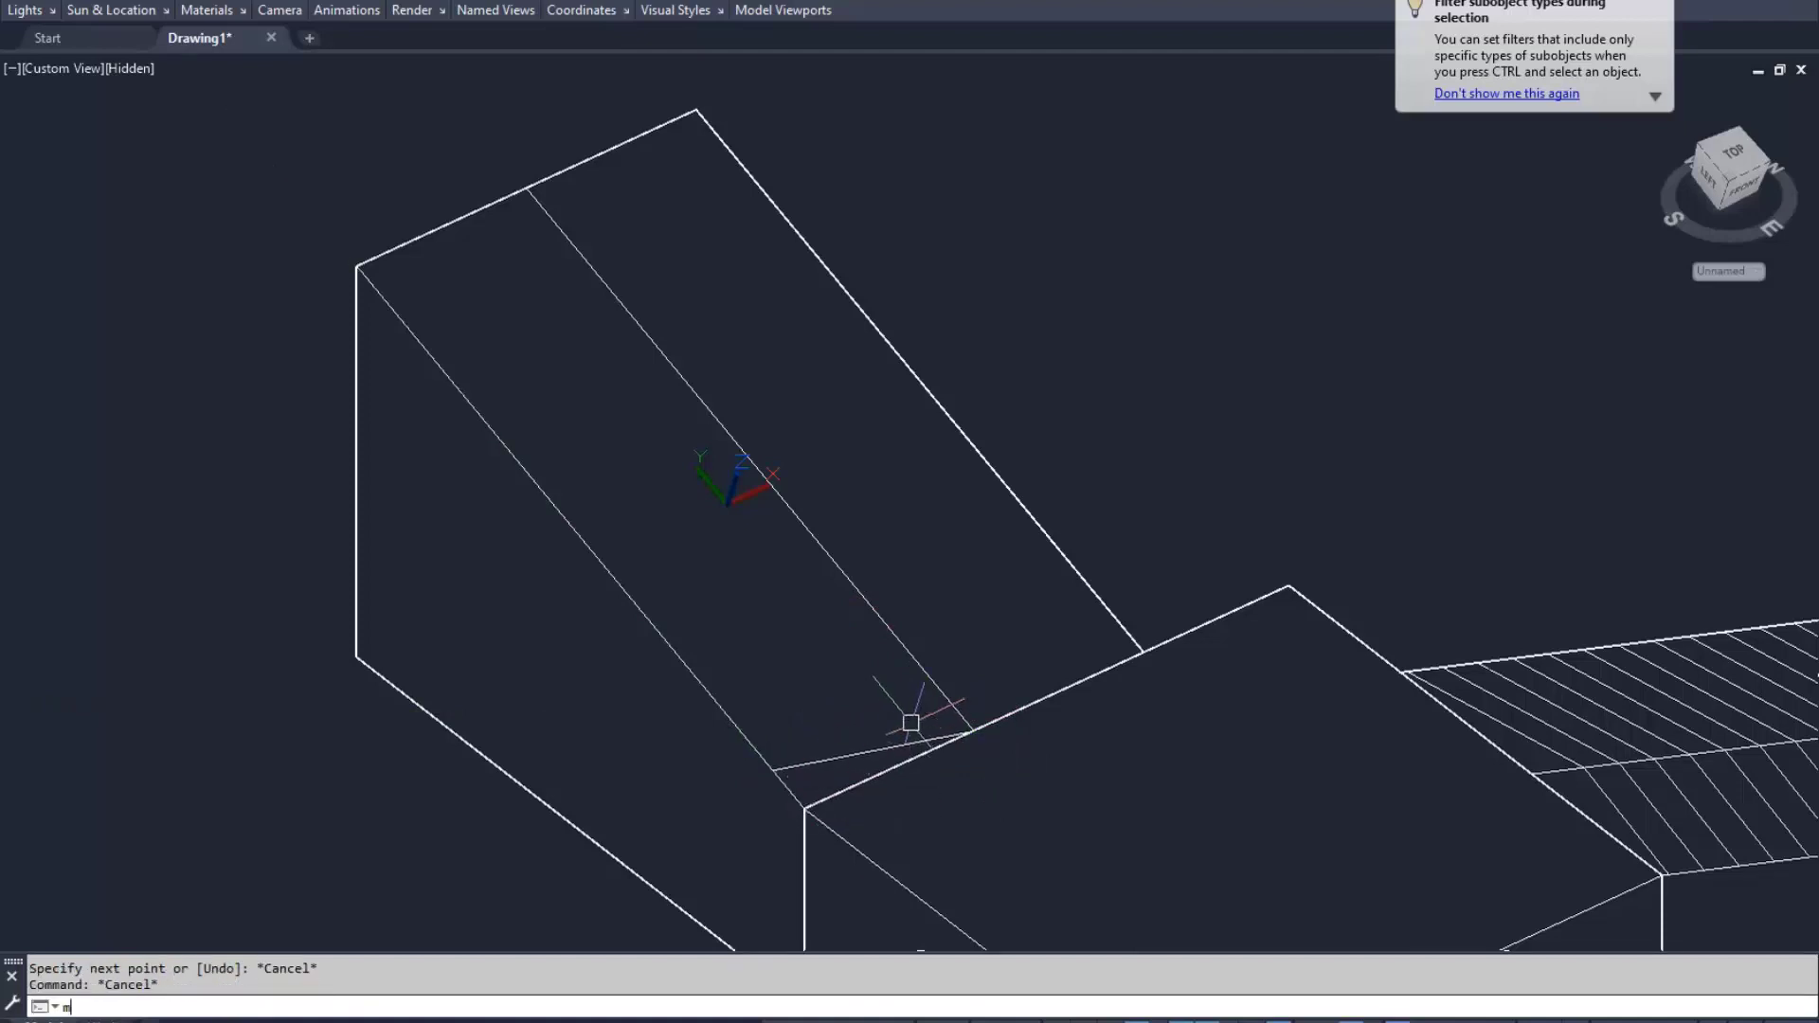
{"action": "key", "text": "Return"}
Mirror the angled step line about the centre line, keeping the original
{"action": "left_click", "coordinate": [868, 752]}
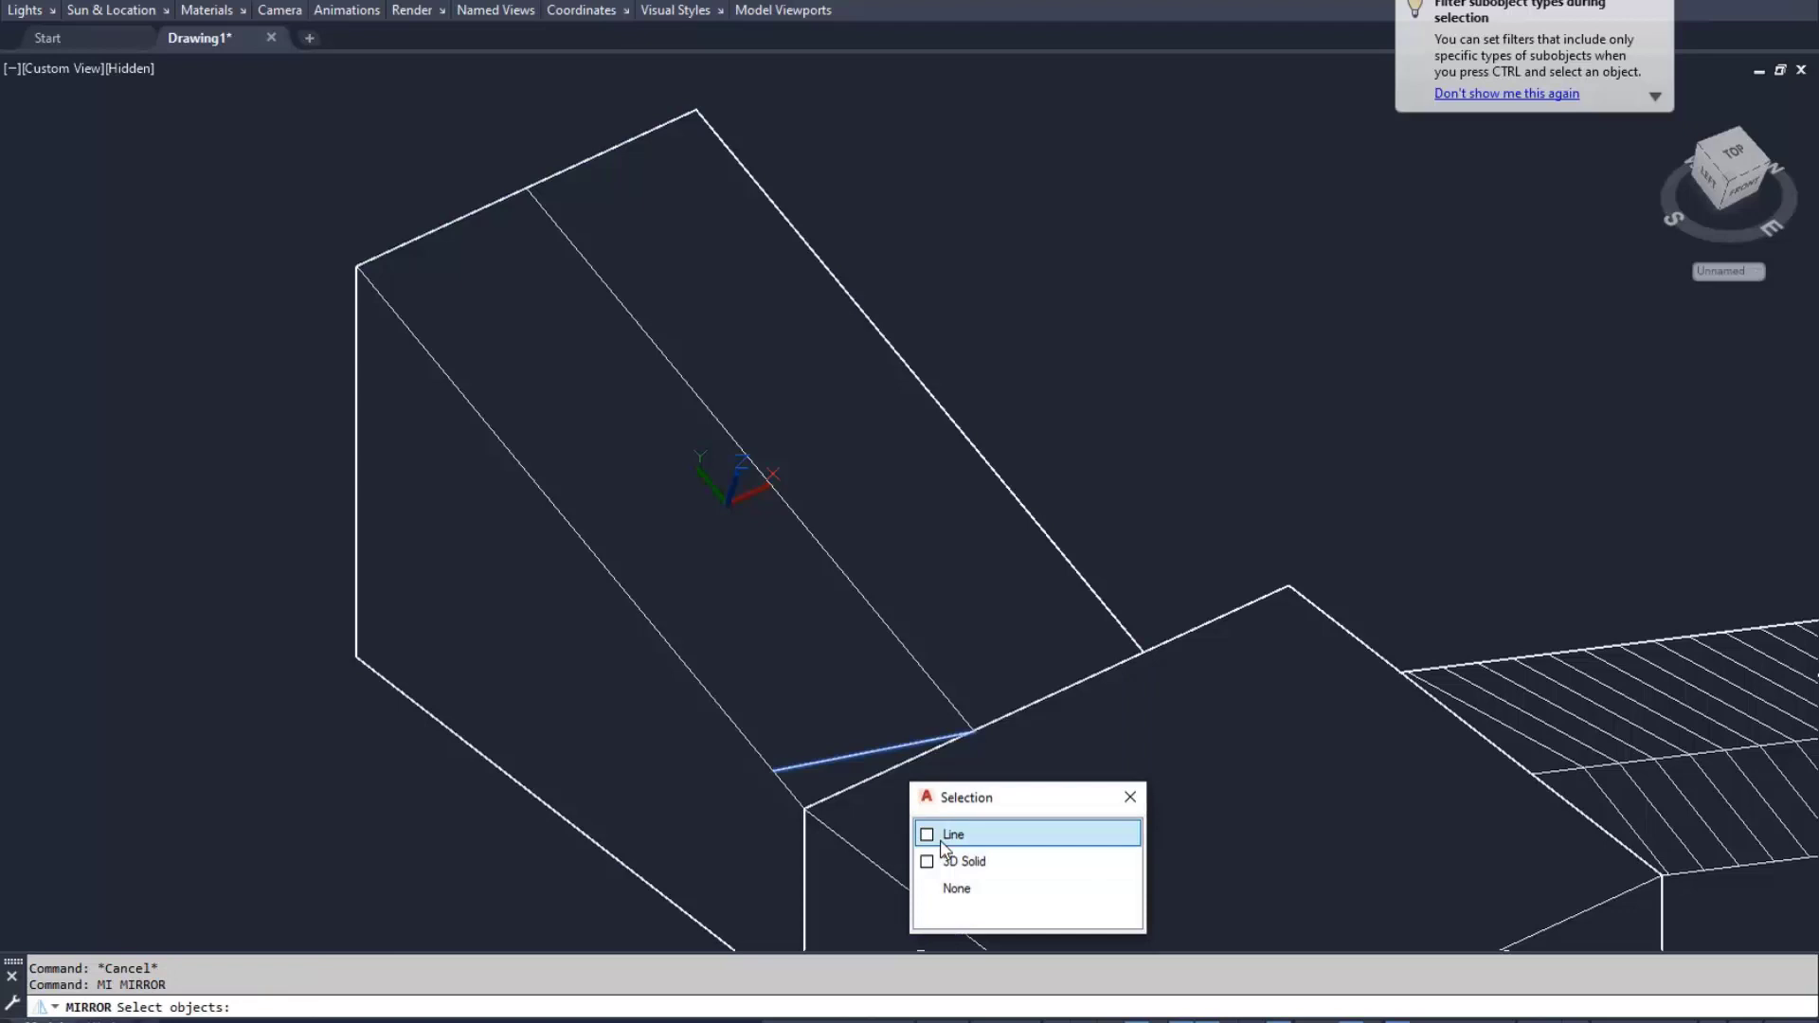
{"action": "left_click", "coordinate": [942, 834]}
{"action": "key", "text": "Return"}
{"action": "left_click", "coordinate": [973, 731]}
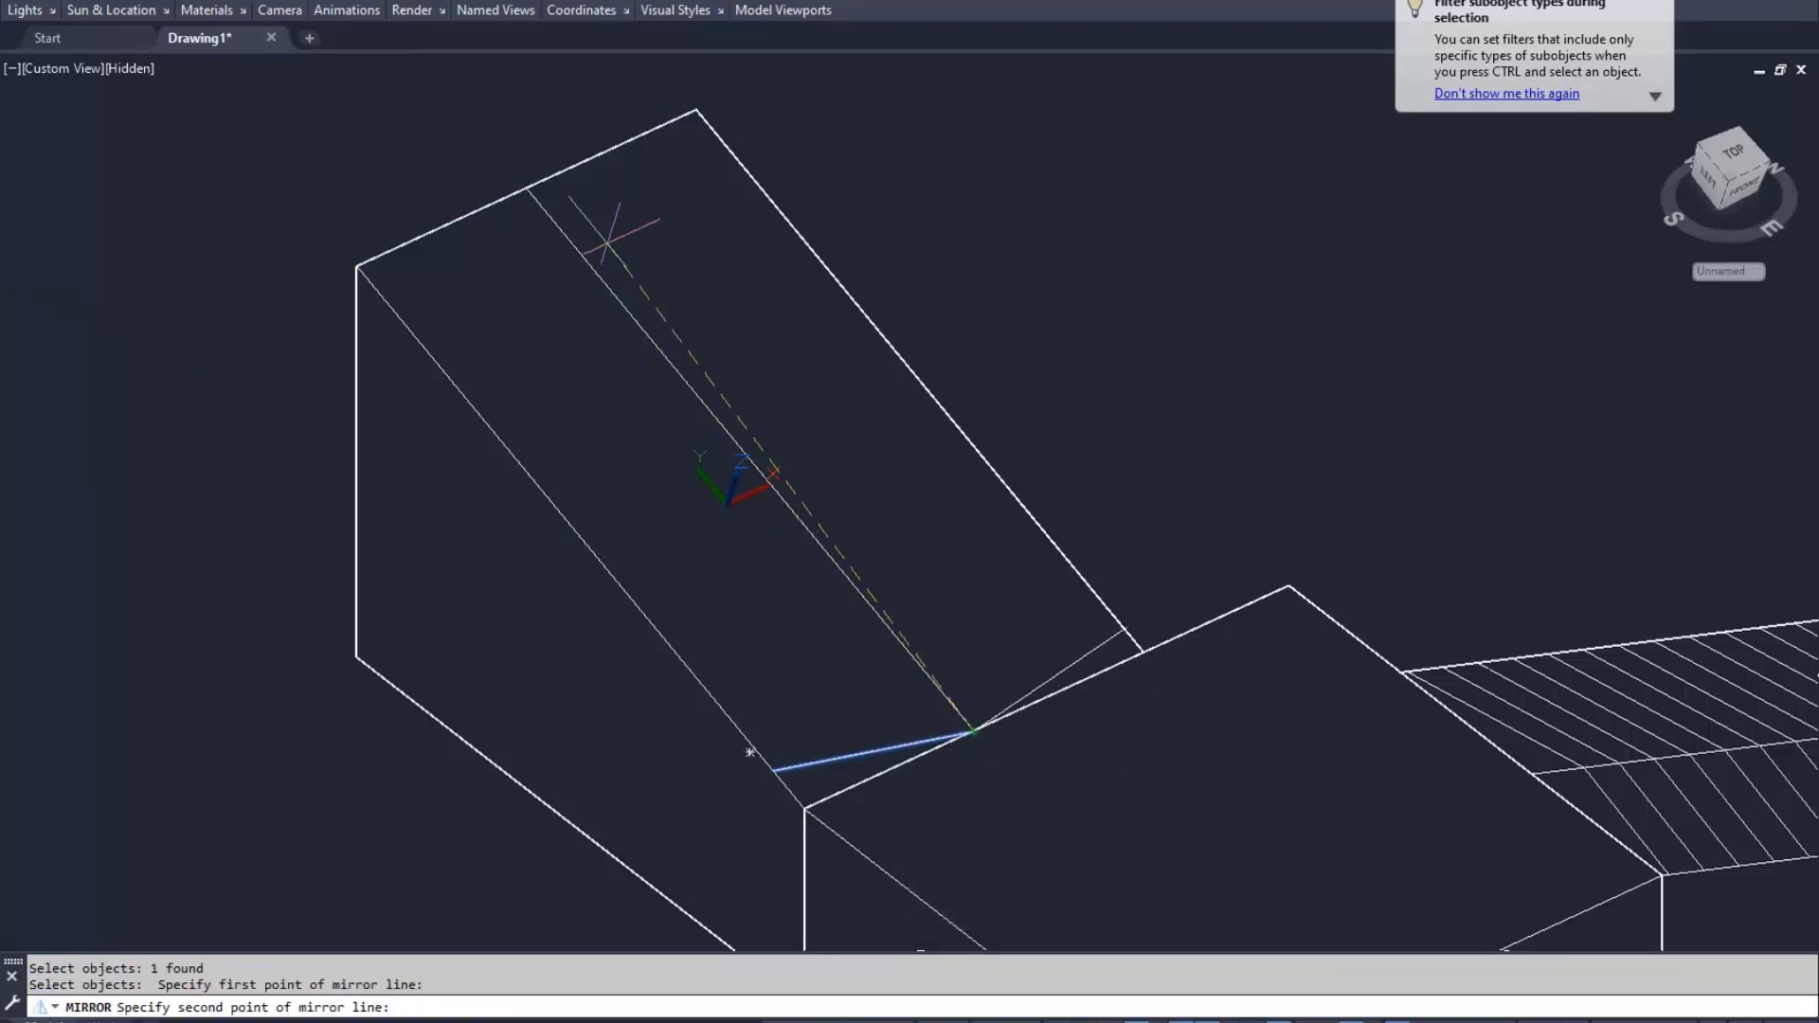
{"action": "left_click", "coordinate": [526, 189]}
{"action": "key", "text": "Return"}
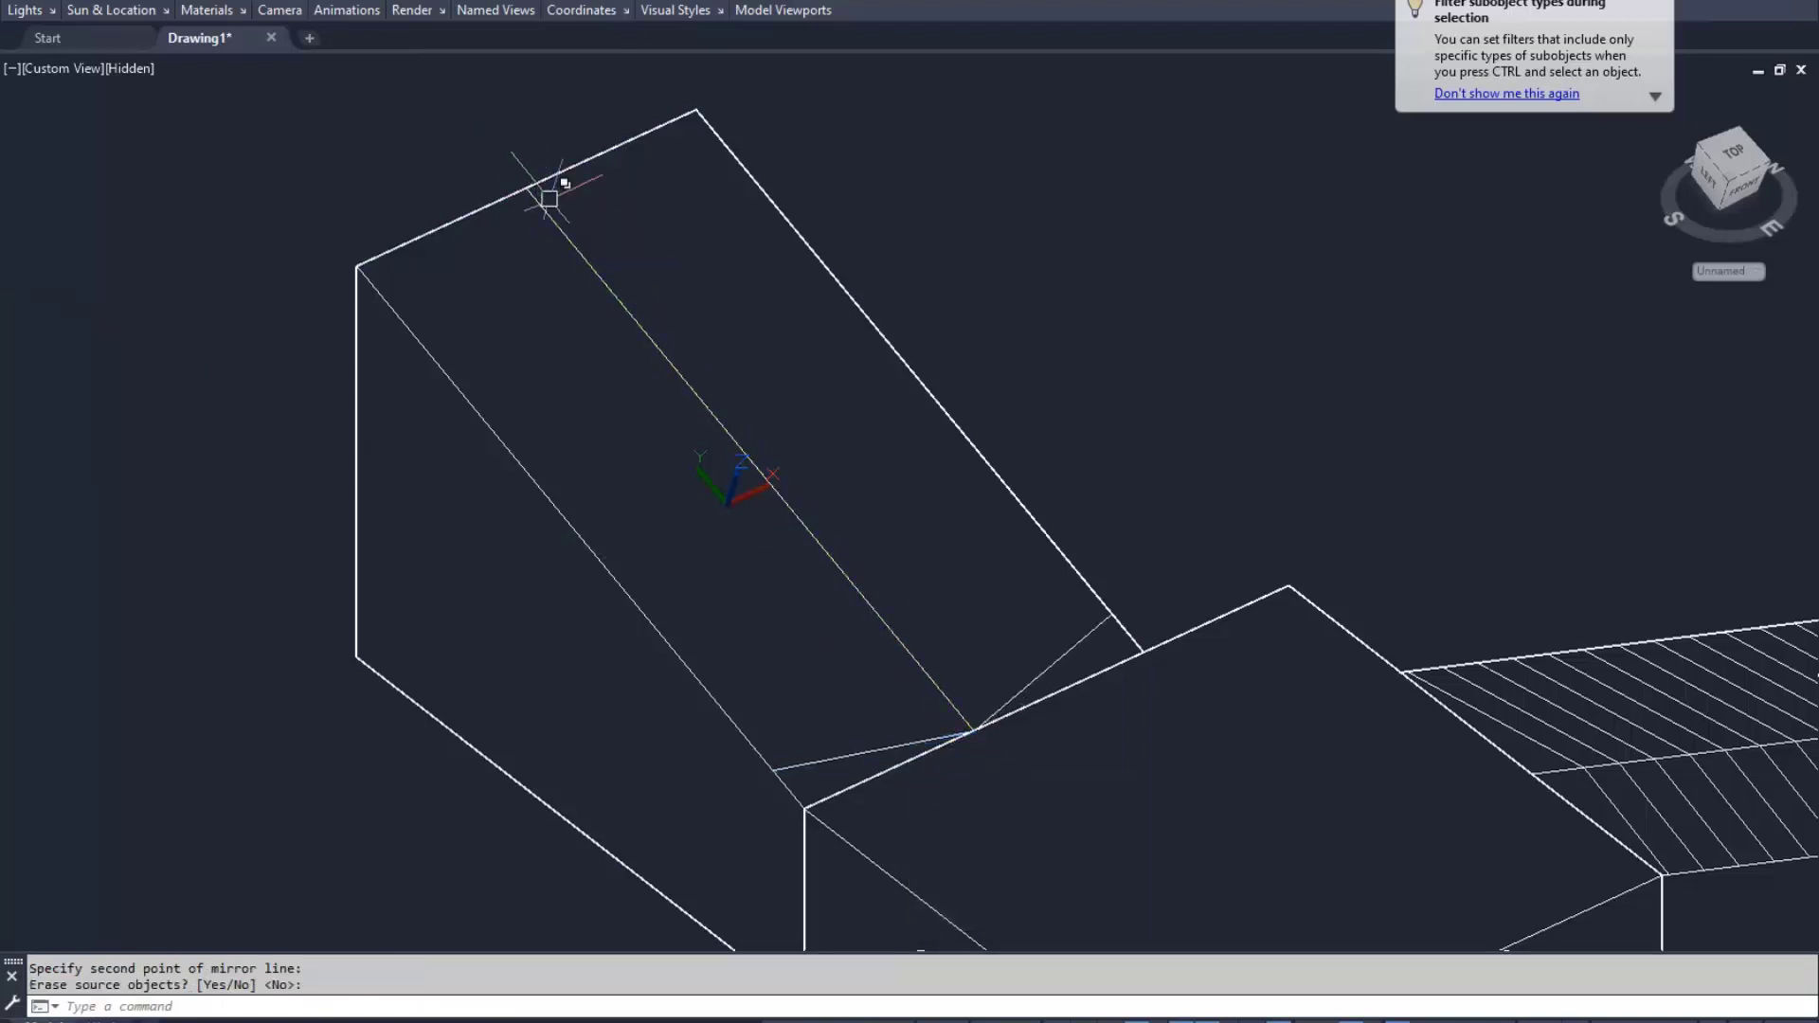
Path-array both step lines along the steep ramp's centre line
{"action": "type", "text": "ar"}
{"action": "key", "text": "Return"}
{"action": "left_click", "coordinate": [1043, 675]}
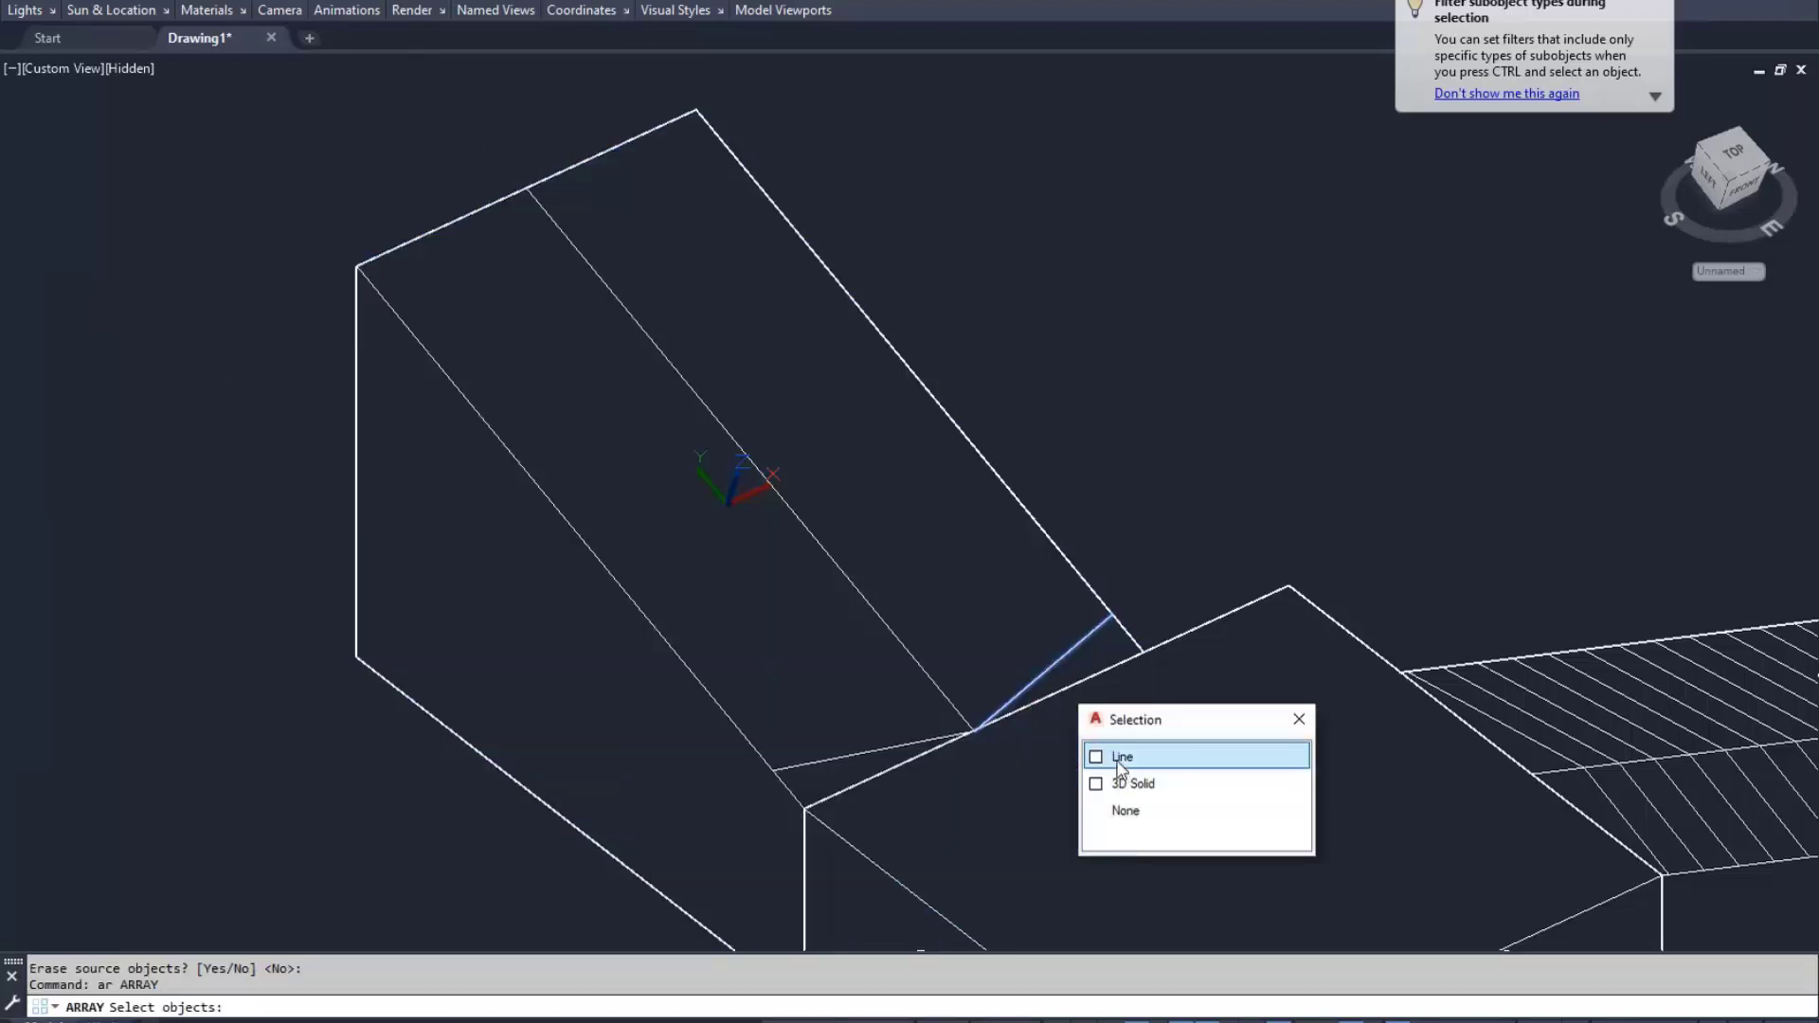
{"action": "left_click", "coordinate": [1123, 756]}
{"action": "left_click", "coordinate": [1037, 763]}
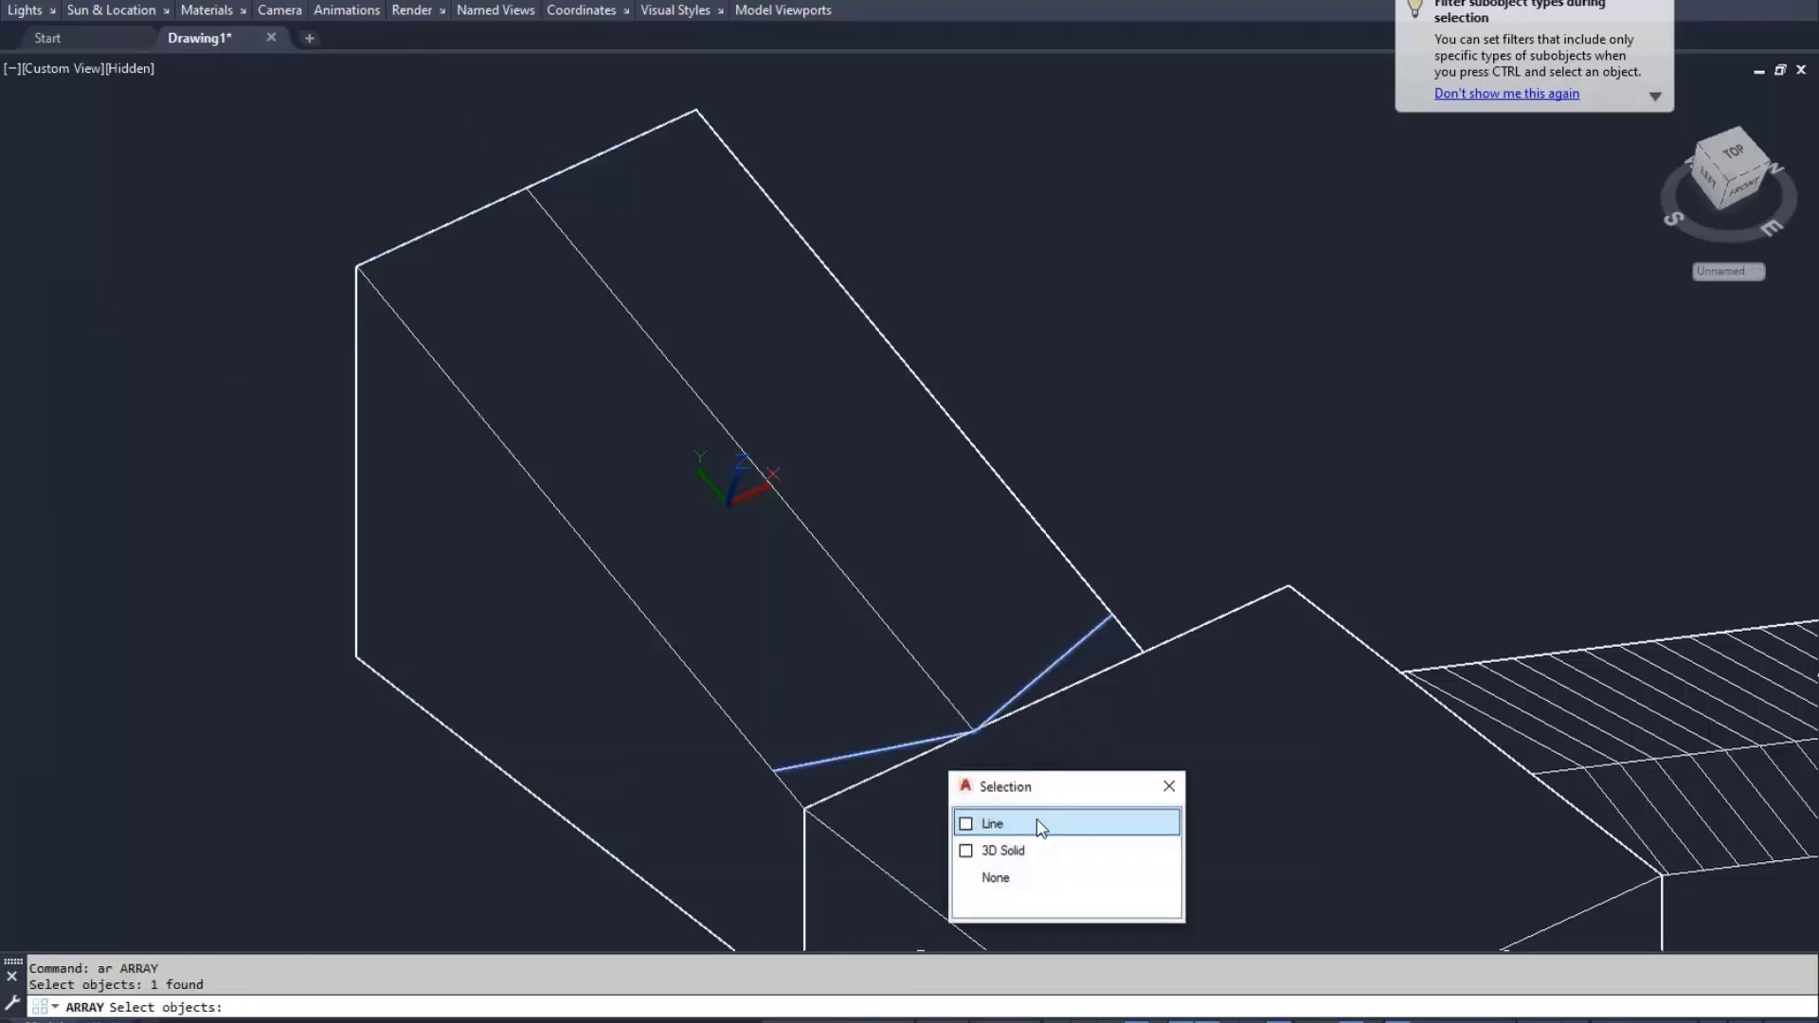
{"action": "left_click", "coordinate": [1041, 827]}
{"action": "key", "text": "Return"}
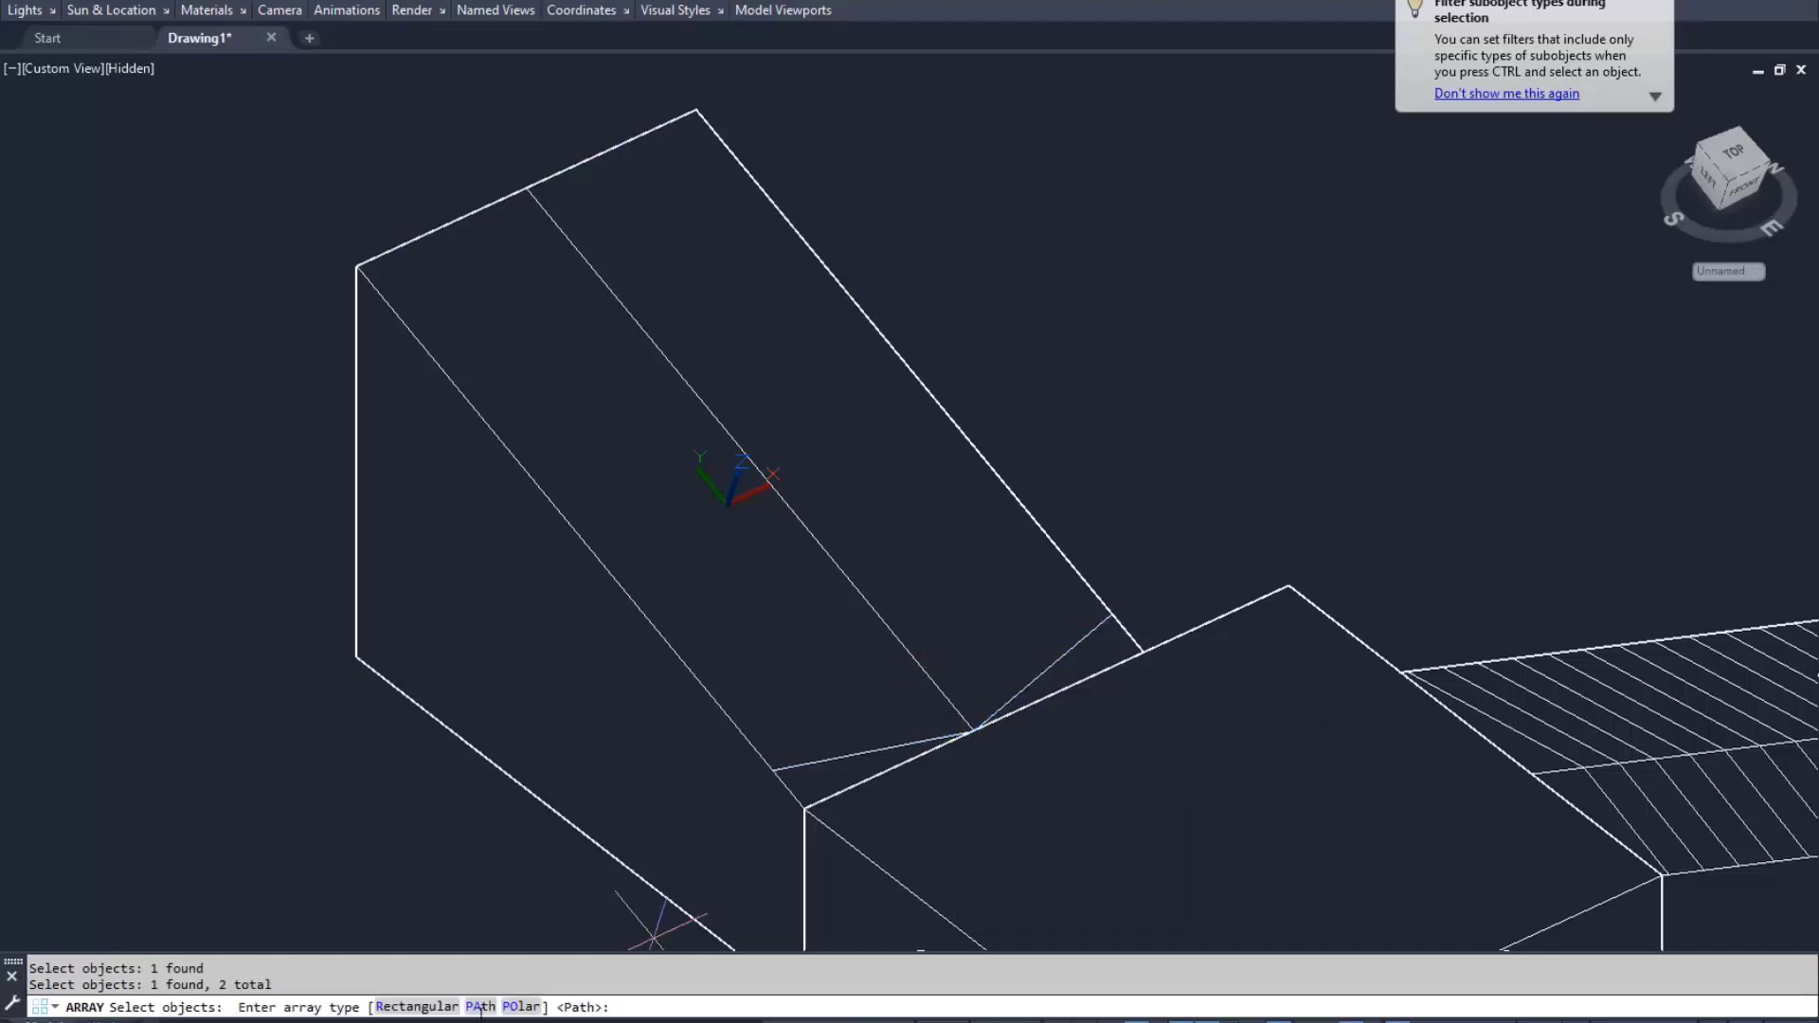
{"action": "left_click", "coordinate": [481, 1007]}
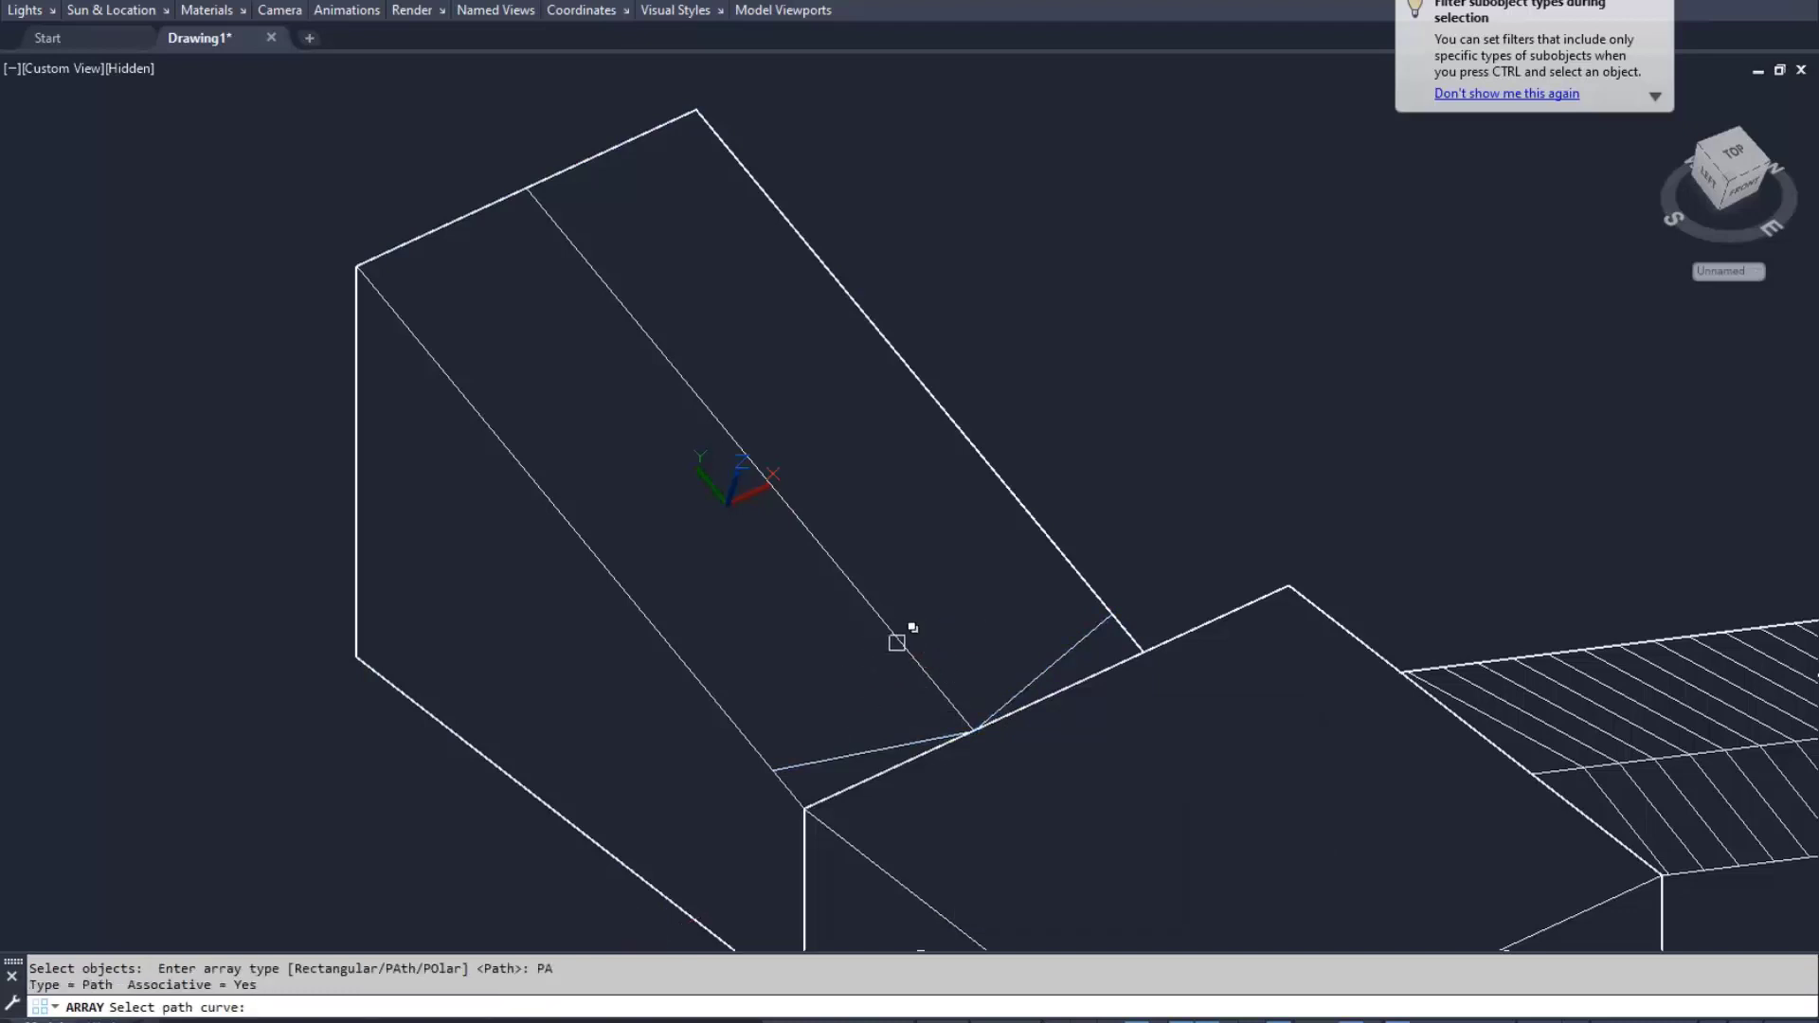
{"action": "left_click", "coordinate": [898, 642]}
{"action": "left_click", "coordinate": [985, 752]}
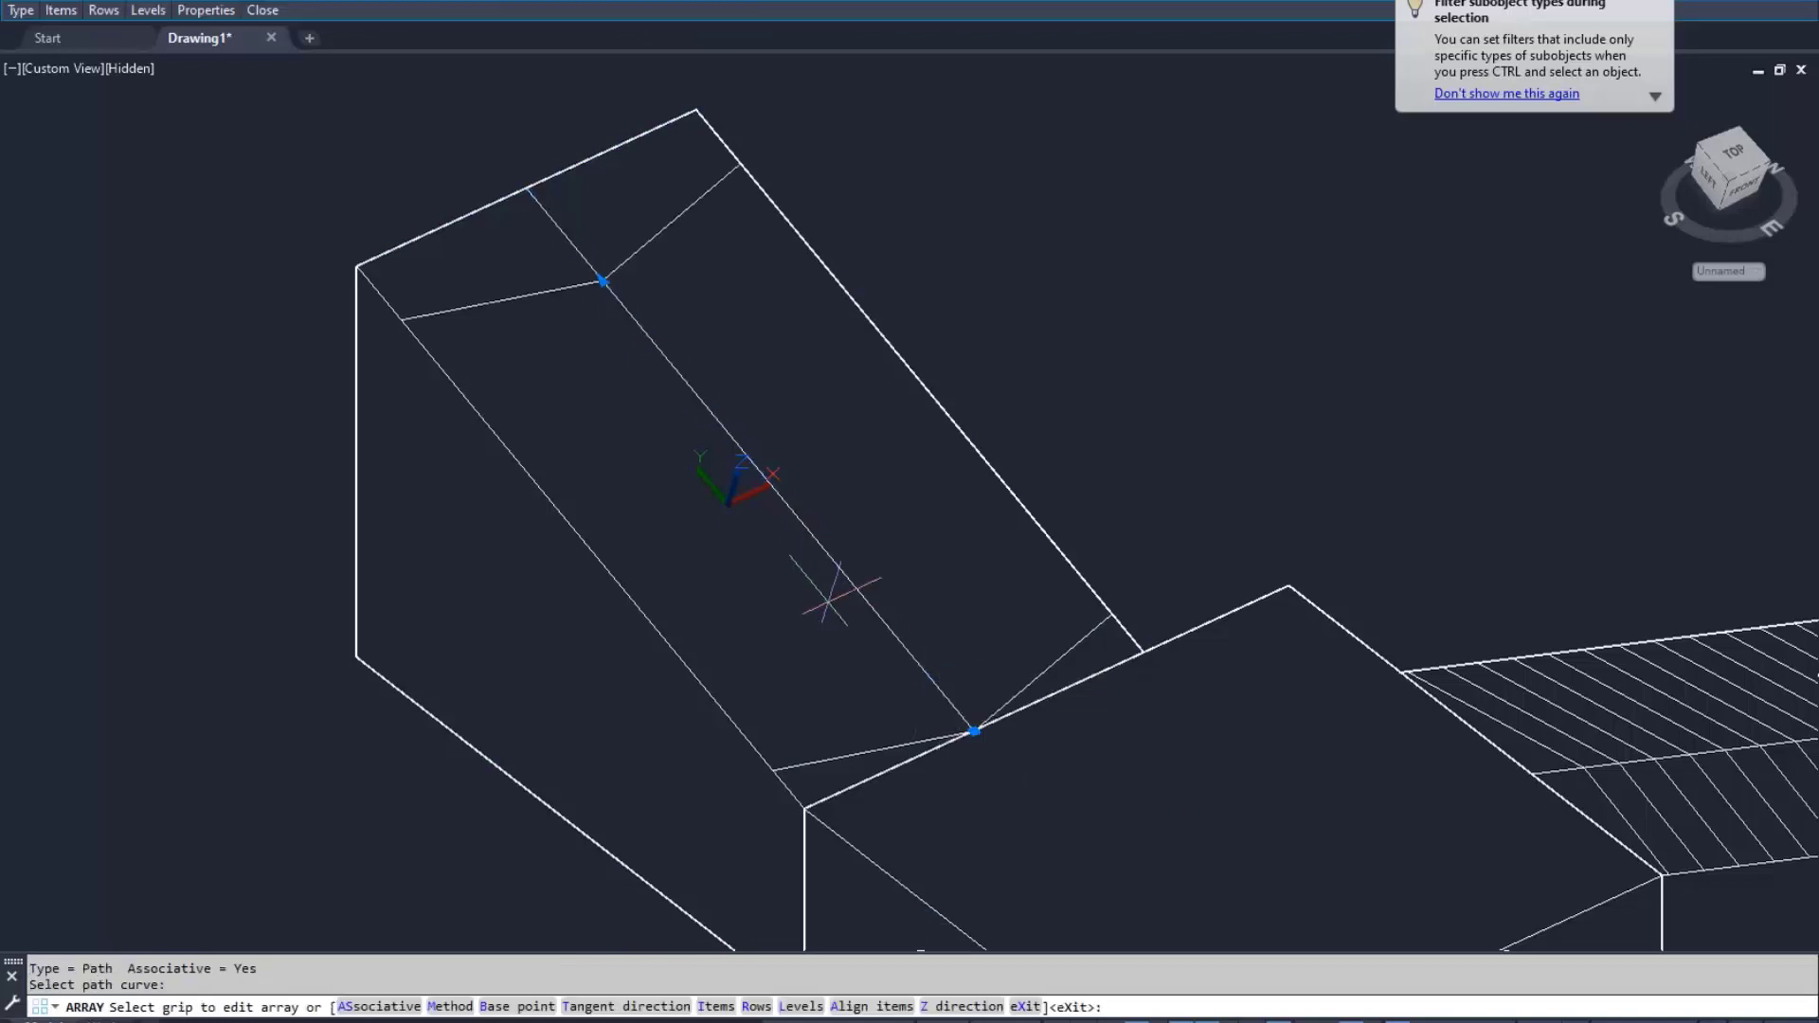
Tighten the item spacing so closely spaced chevrons cover the steep ramp face
{"action": "left_click", "coordinate": [604, 282]}
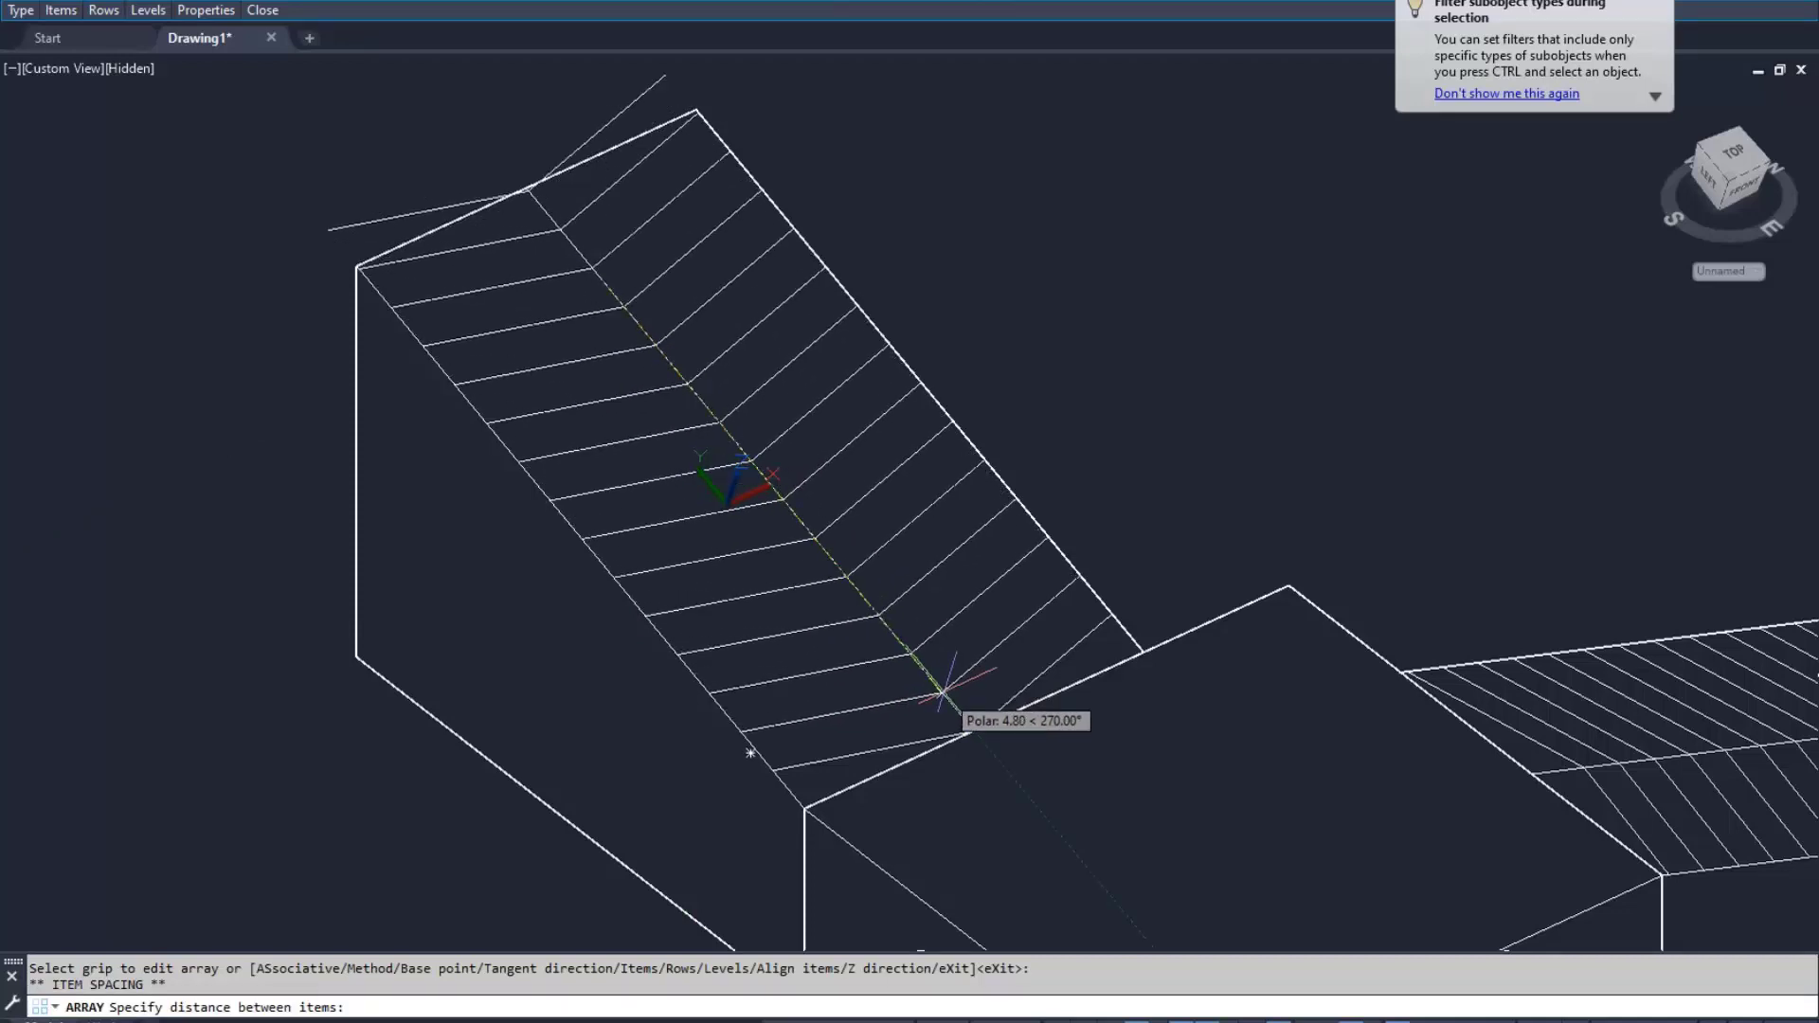
{"action": "left_click", "coordinate": [937, 684]}
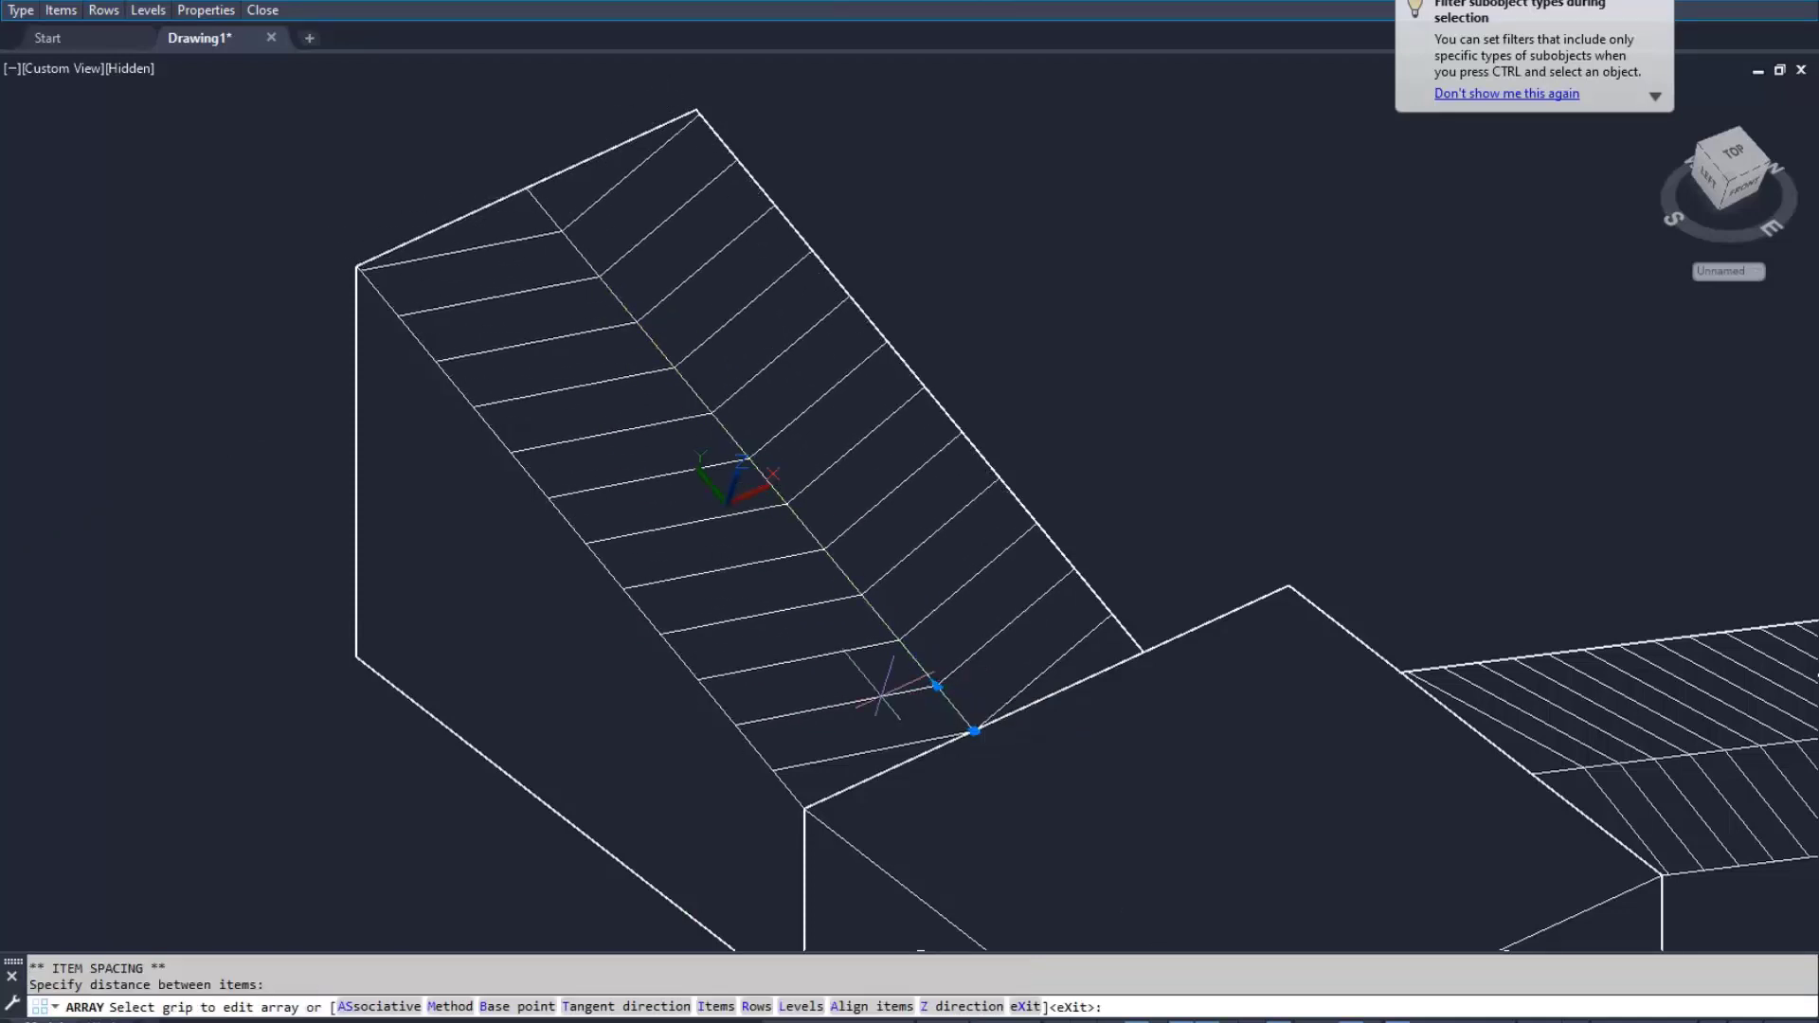
{"action": "scroll", "coordinate": [881, 654], "scroll_direction": "down", "scroll_amount": 5}
{"action": "mouse_move", "coordinate": [1050, 701]}
{"action": "middle_mouse_down", "text": "shift"}
{"action": "mouse_move", "coordinate": [755, 698]}
{"action": "mouse_move", "coordinate": [1032, 691]}
{"action": "mouse_move", "coordinate": [851, 620]}
{"action": "middle_mouse_up", "text": "shift"}
{"action": "scroll", "coordinate": [856, 636], "scroll_direction": "up", "scroll_amount": 3}
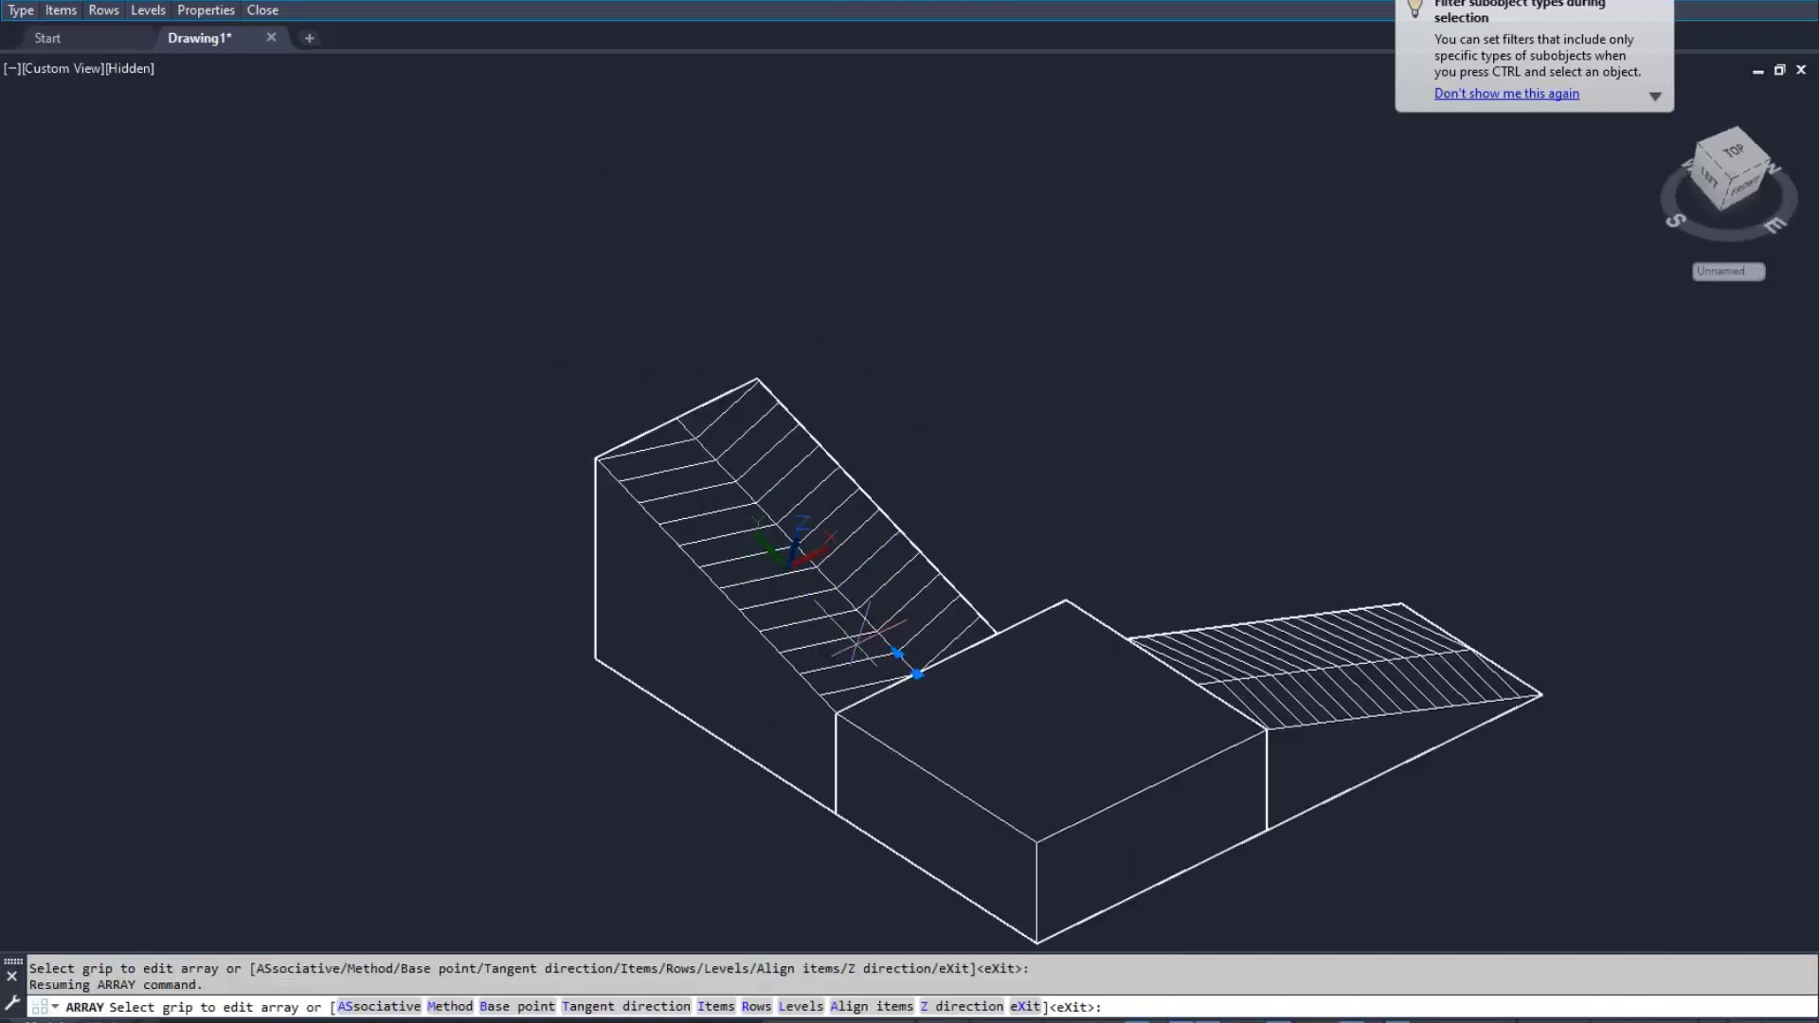
{"action": "scroll", "coordinate": [883, 656], "scroll_direction": "up", "scroll_amount": 3}
{"action": "left_click", "coordinate": [953, 691]}
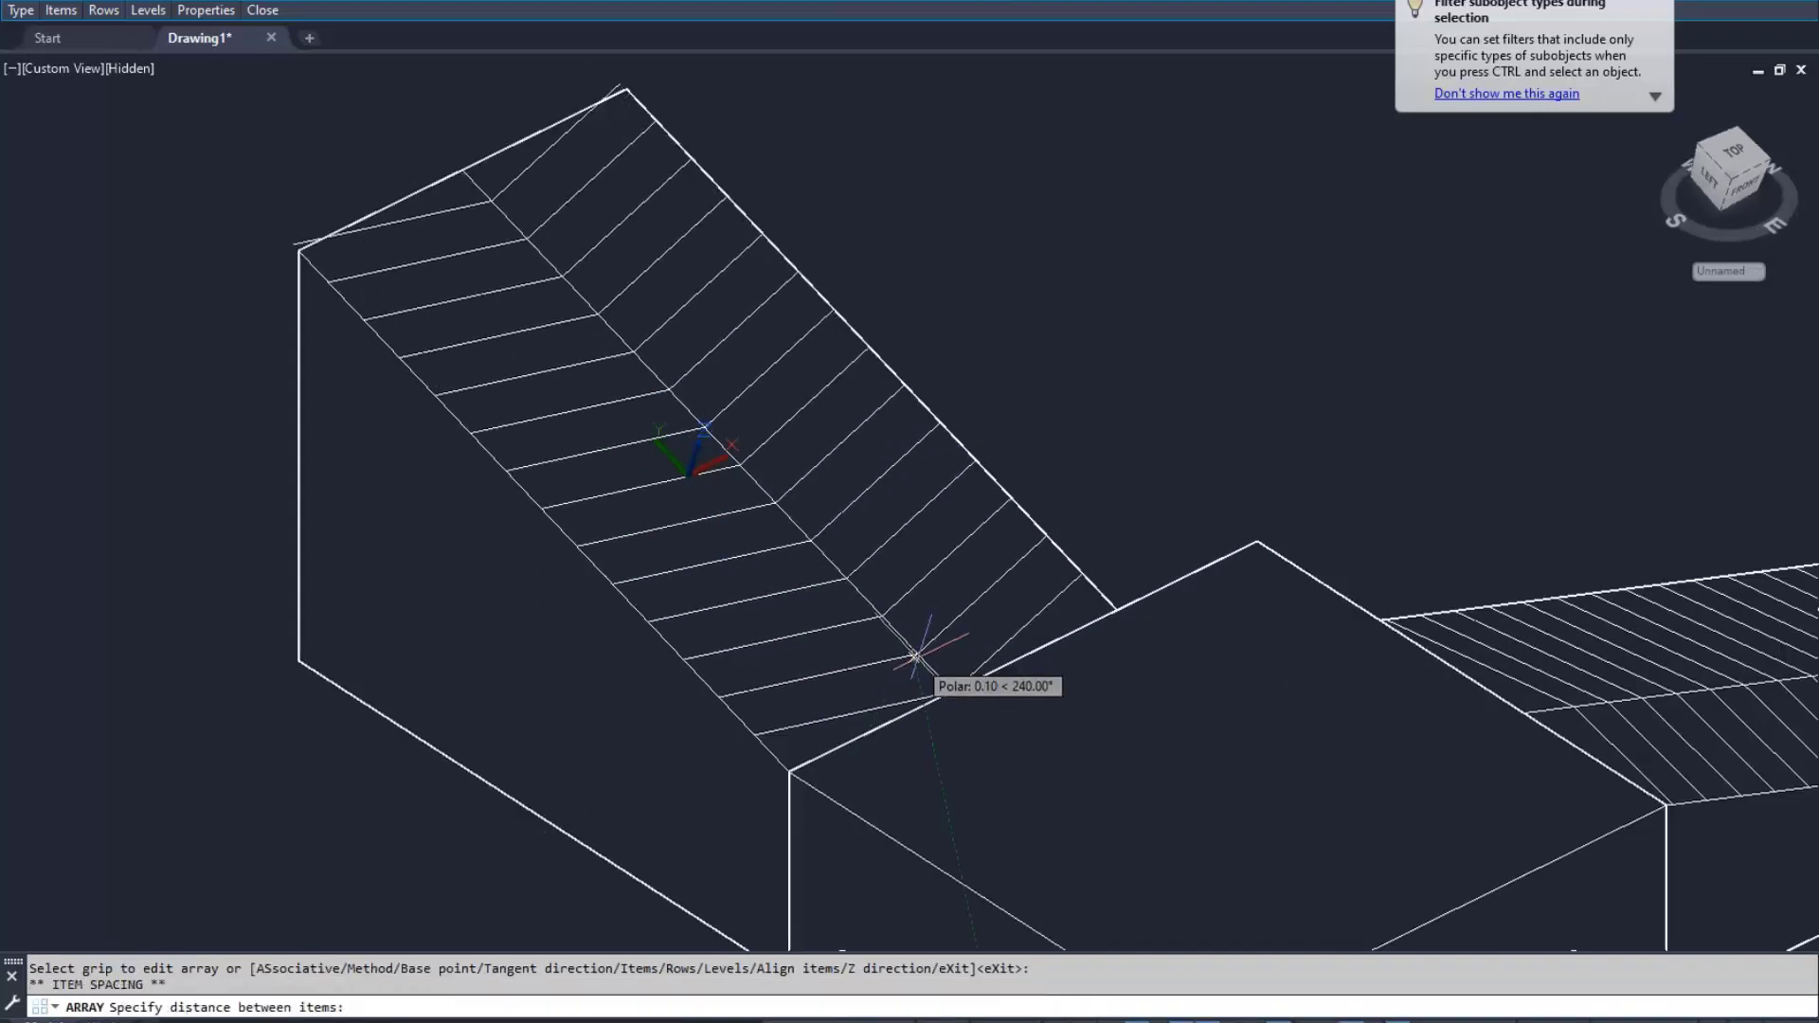
{"action": "left_click", "coordinate": [921, 657]}
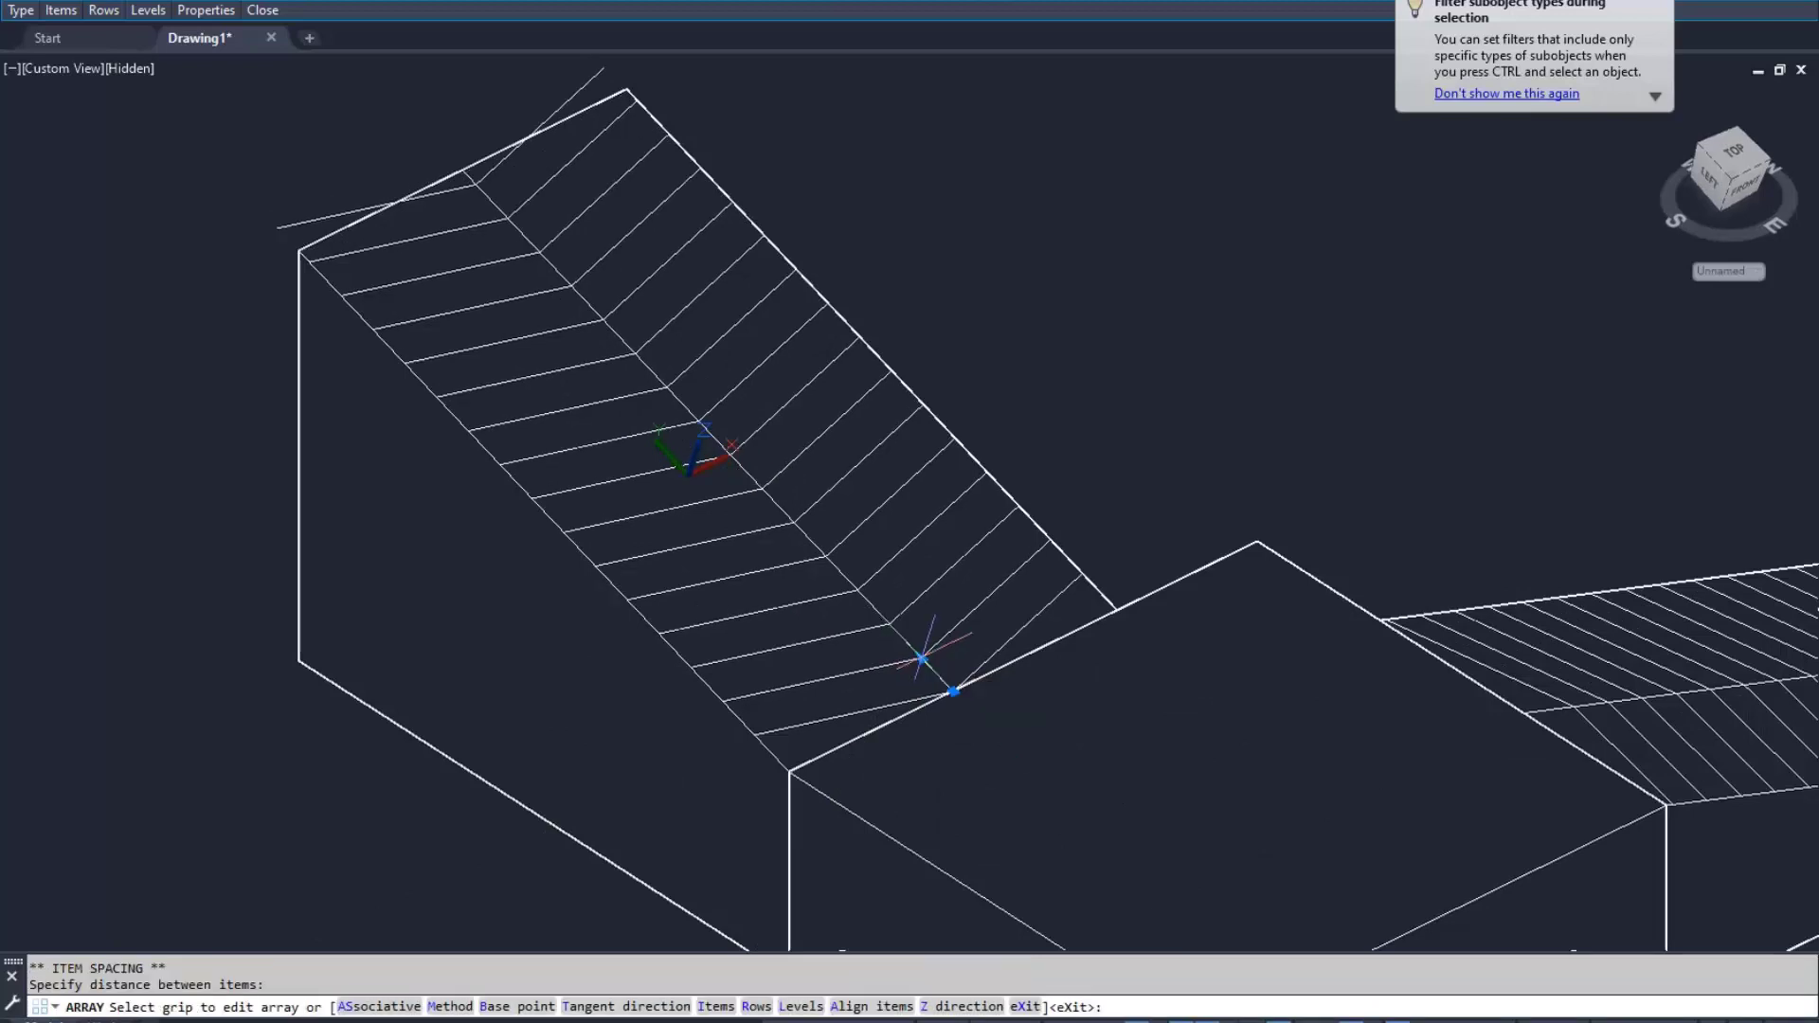
{"action": "key", "text": "Return"}
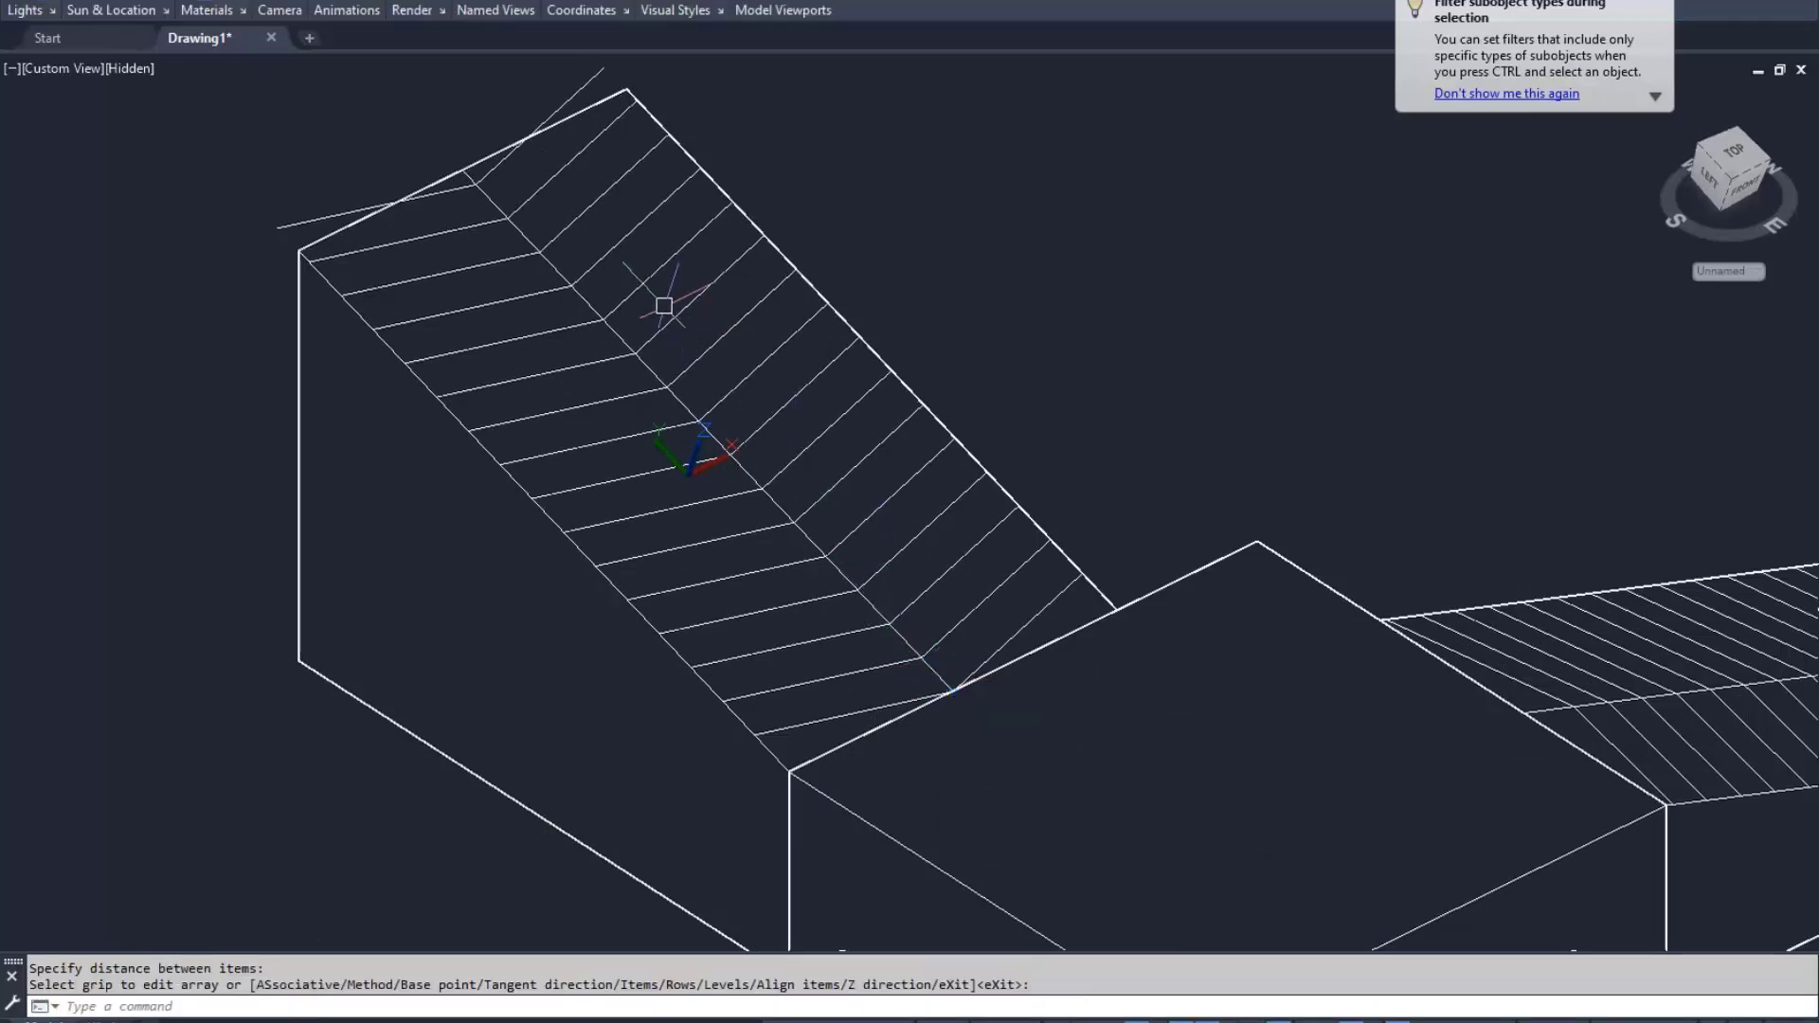
{"action": "left_click", "coordinate": [676, 311]}
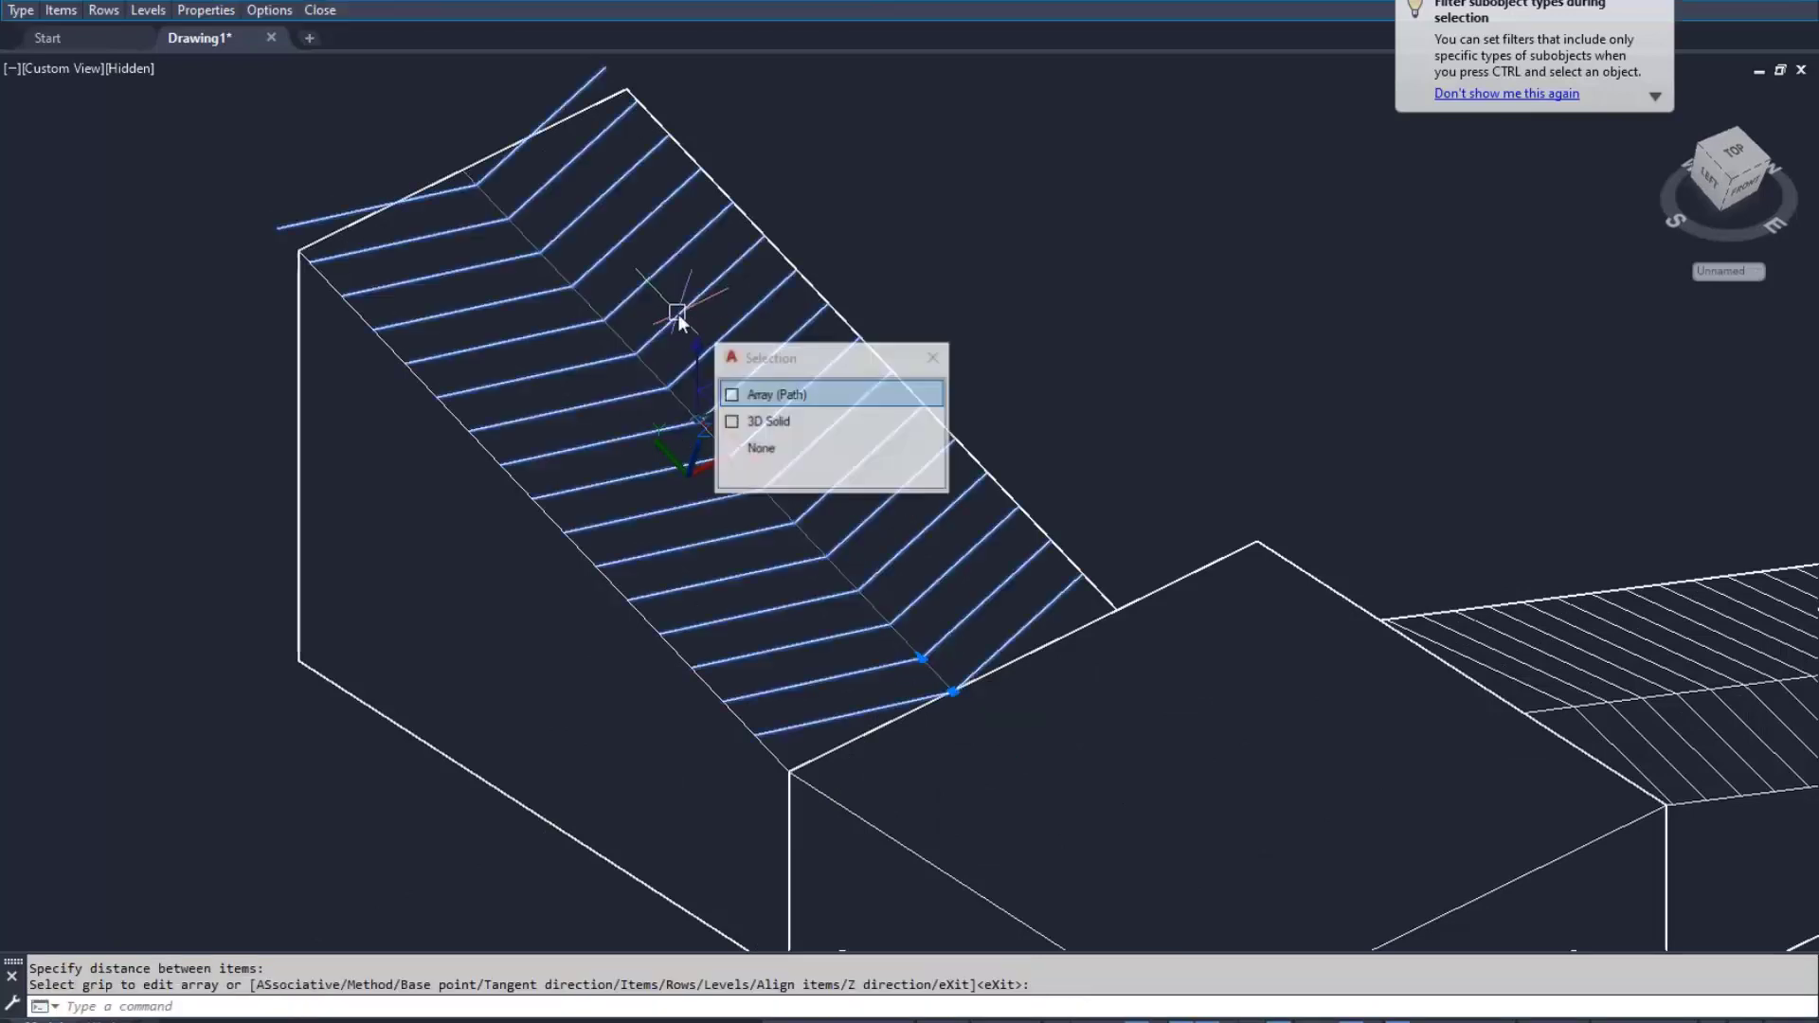
Explode the steep-ramp array and delete the stray line past the ramp's top
{"action": "left_click", "coordinate": [757, 410]}
{"action": "type", "text": "x"}
{"action": "key", "text": "Return"}
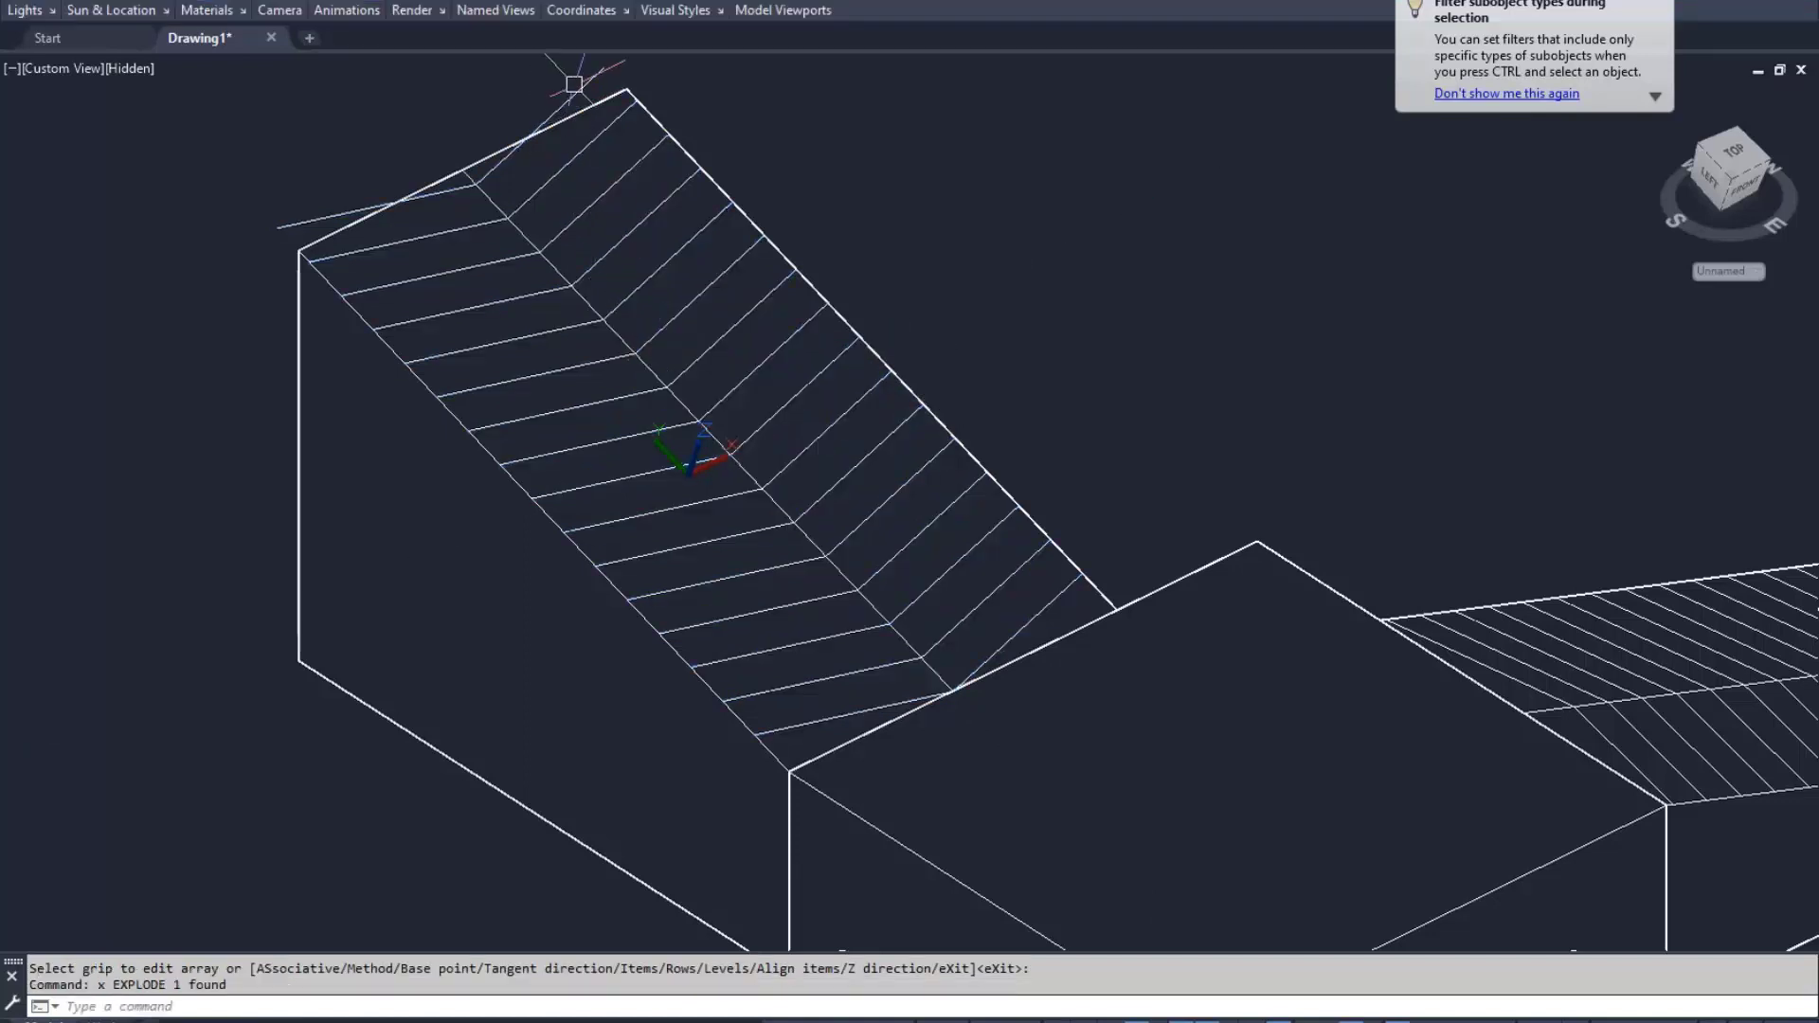
{"action": "left_click", "coordinate": [508, 155]}
{"action": "key", "text": "Delete"}
{"action": "left_click", "coordinate": [295, 216]}
Orbit and pan the model to review the chevron steps on both ramps
{"action": "scroll", "coordinate": [865, 520], "scroll_direction": "down", "scroll_amount": 3}
{"action": "scroll", "coordinate": [1055, 548], "scroll_direction": "down", "scroll_amount": 2}
{"action": "mouse_move", "coordinate": [1056, 548]}
{"action": "middle_mouse_down", "text": "shift"}
{"action": "mouse_move", "coordinate": [620, 462]}
{"action": "mouse_move", "coordinate": [729, 552]}
{"action": "mouse_move", "coordinate": [662, 410]}
{"action": "middle_mouse_up", "text": "shift"}
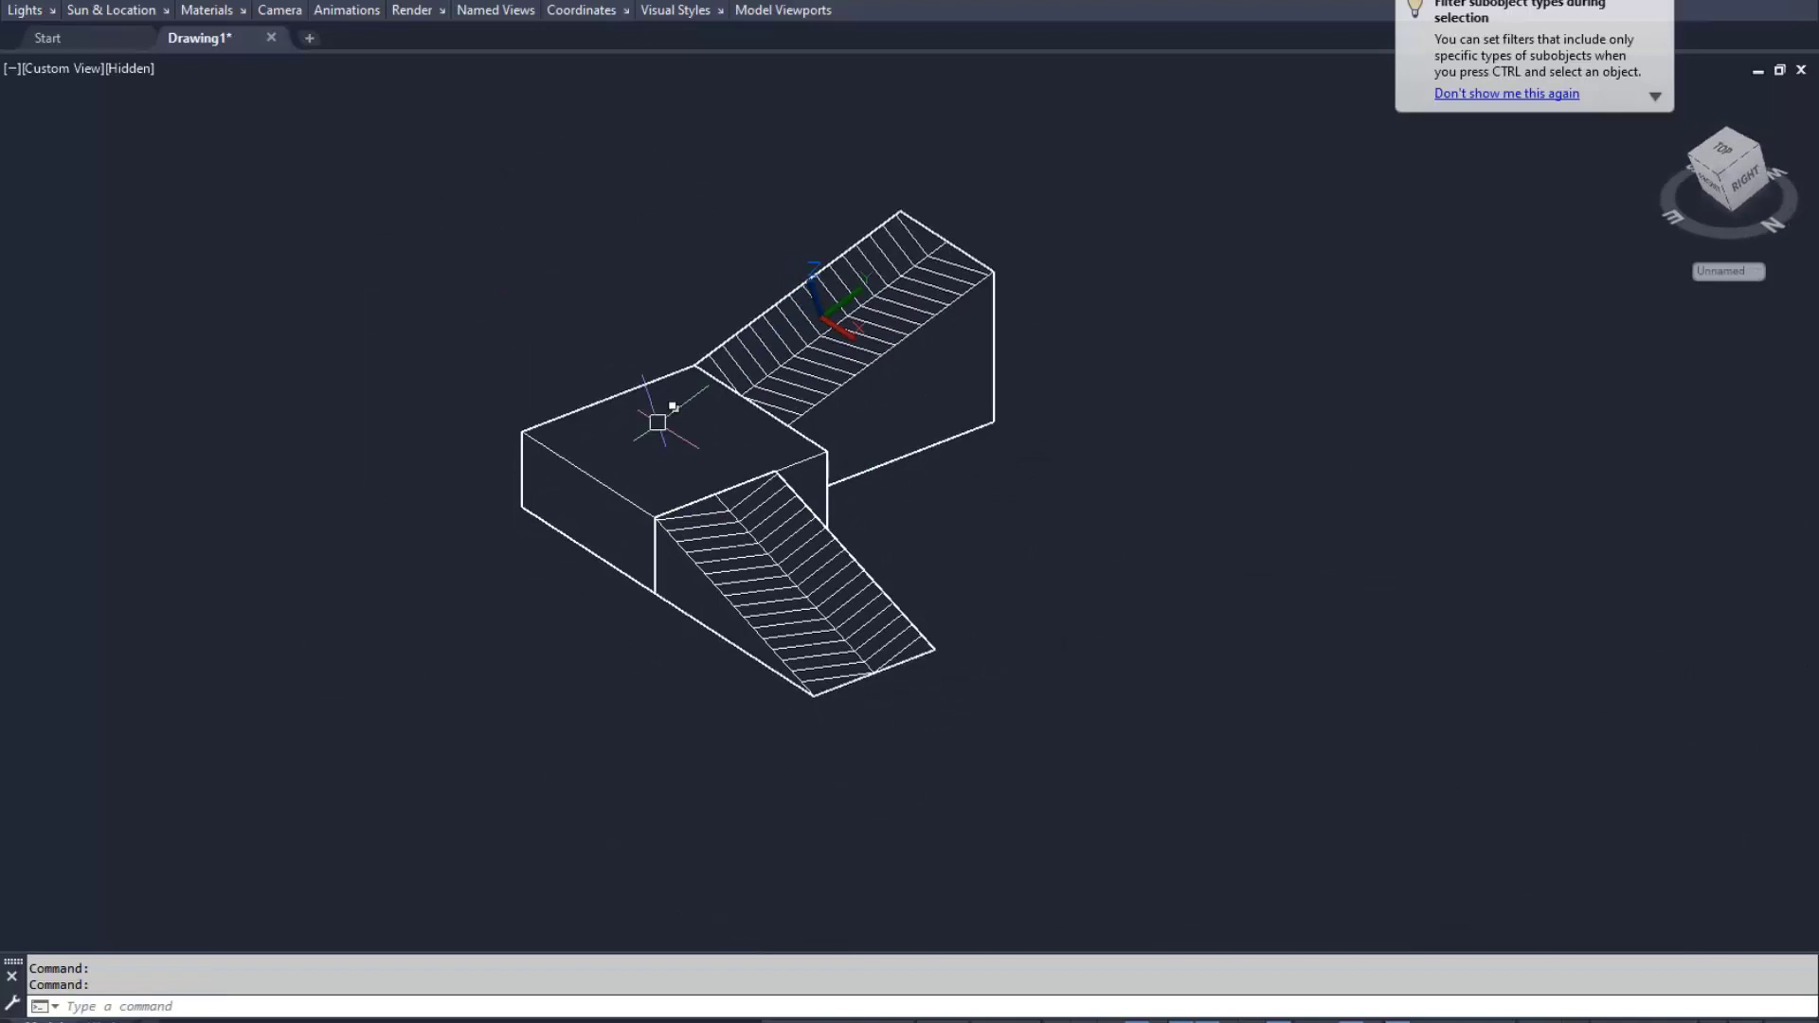
{"action": "mouse_move", "coordinate": [1042, 524]}
{"action": "middle_mouse_down", "text": "shift"}
{"action": "mouse_move", "coordinate": [1096, 500]}
{"action": "mouse_move", "coordinate": [1072, 565]}
{"action": "mouse_move", "coordinate": [1027, 544]}
{"action": "middle_mouse_up", "text": "shift"}
{"action": "scroll", "coordinate": [886, 507], "scroll_direction": "up", "scroll_amount": 2}
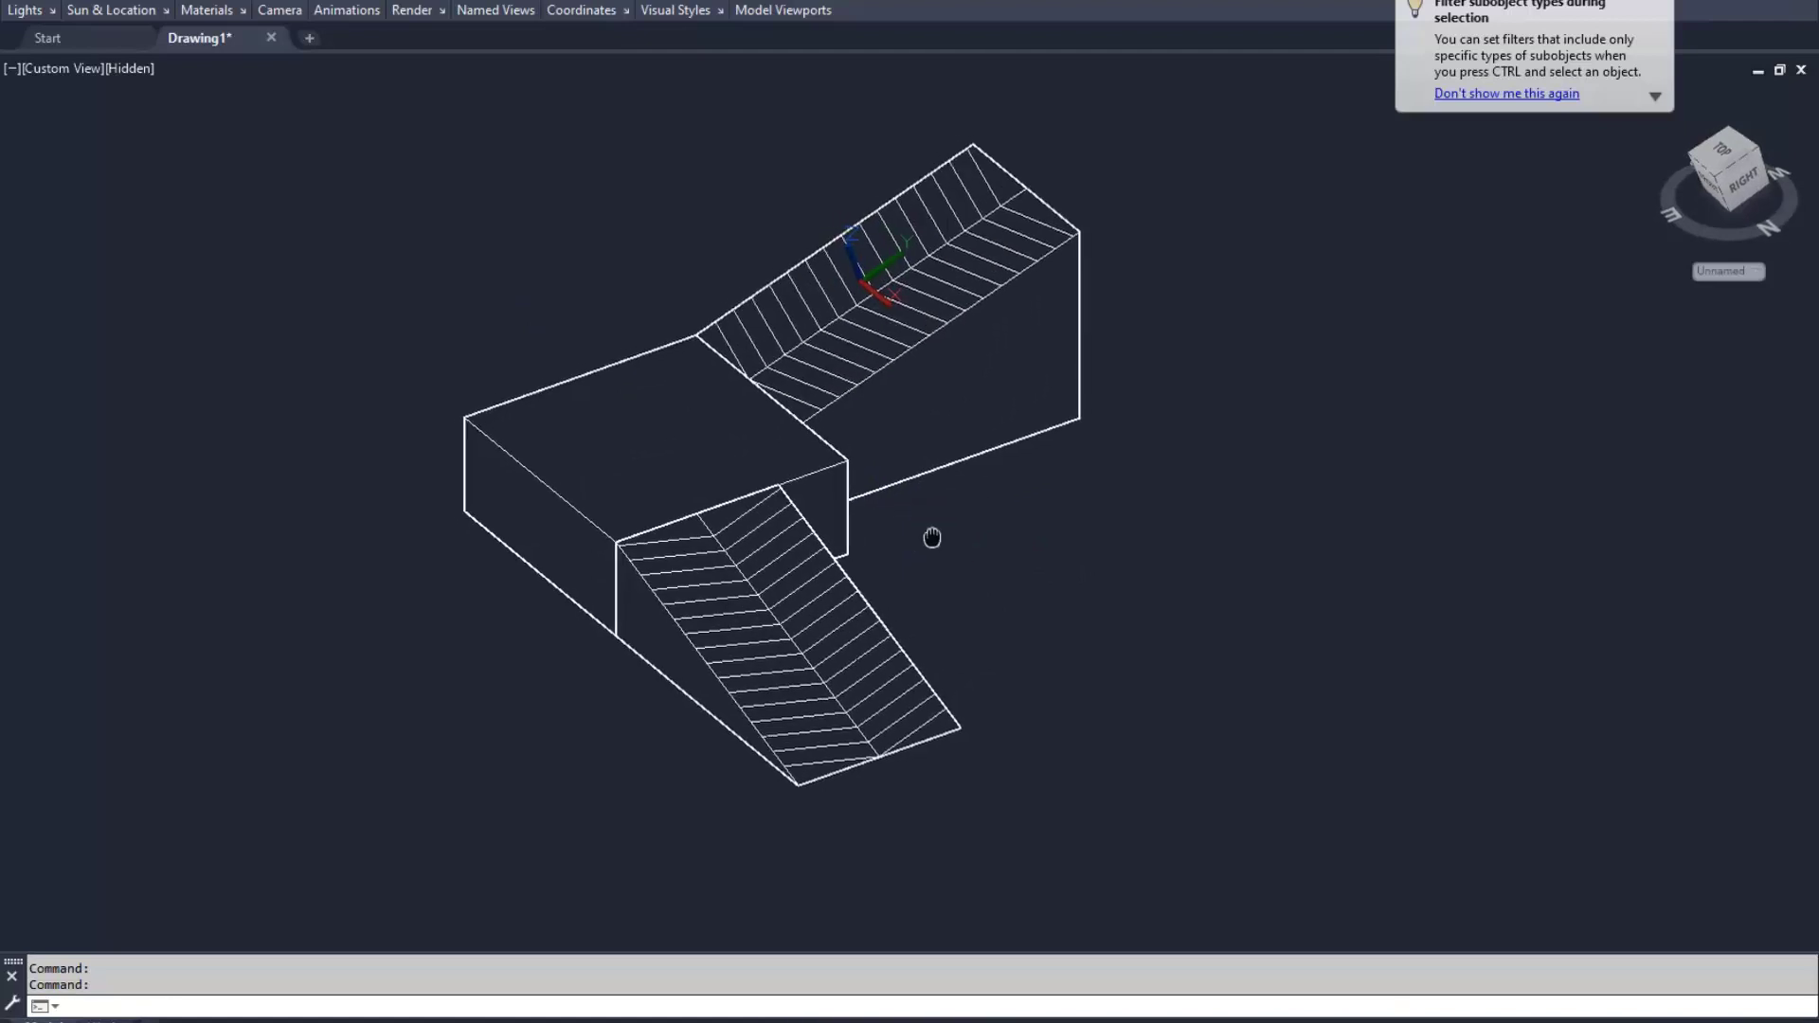
{"action": "middle_click_drag", "start_coordinate": [929, 532], "coordinate": [1040, 584]}
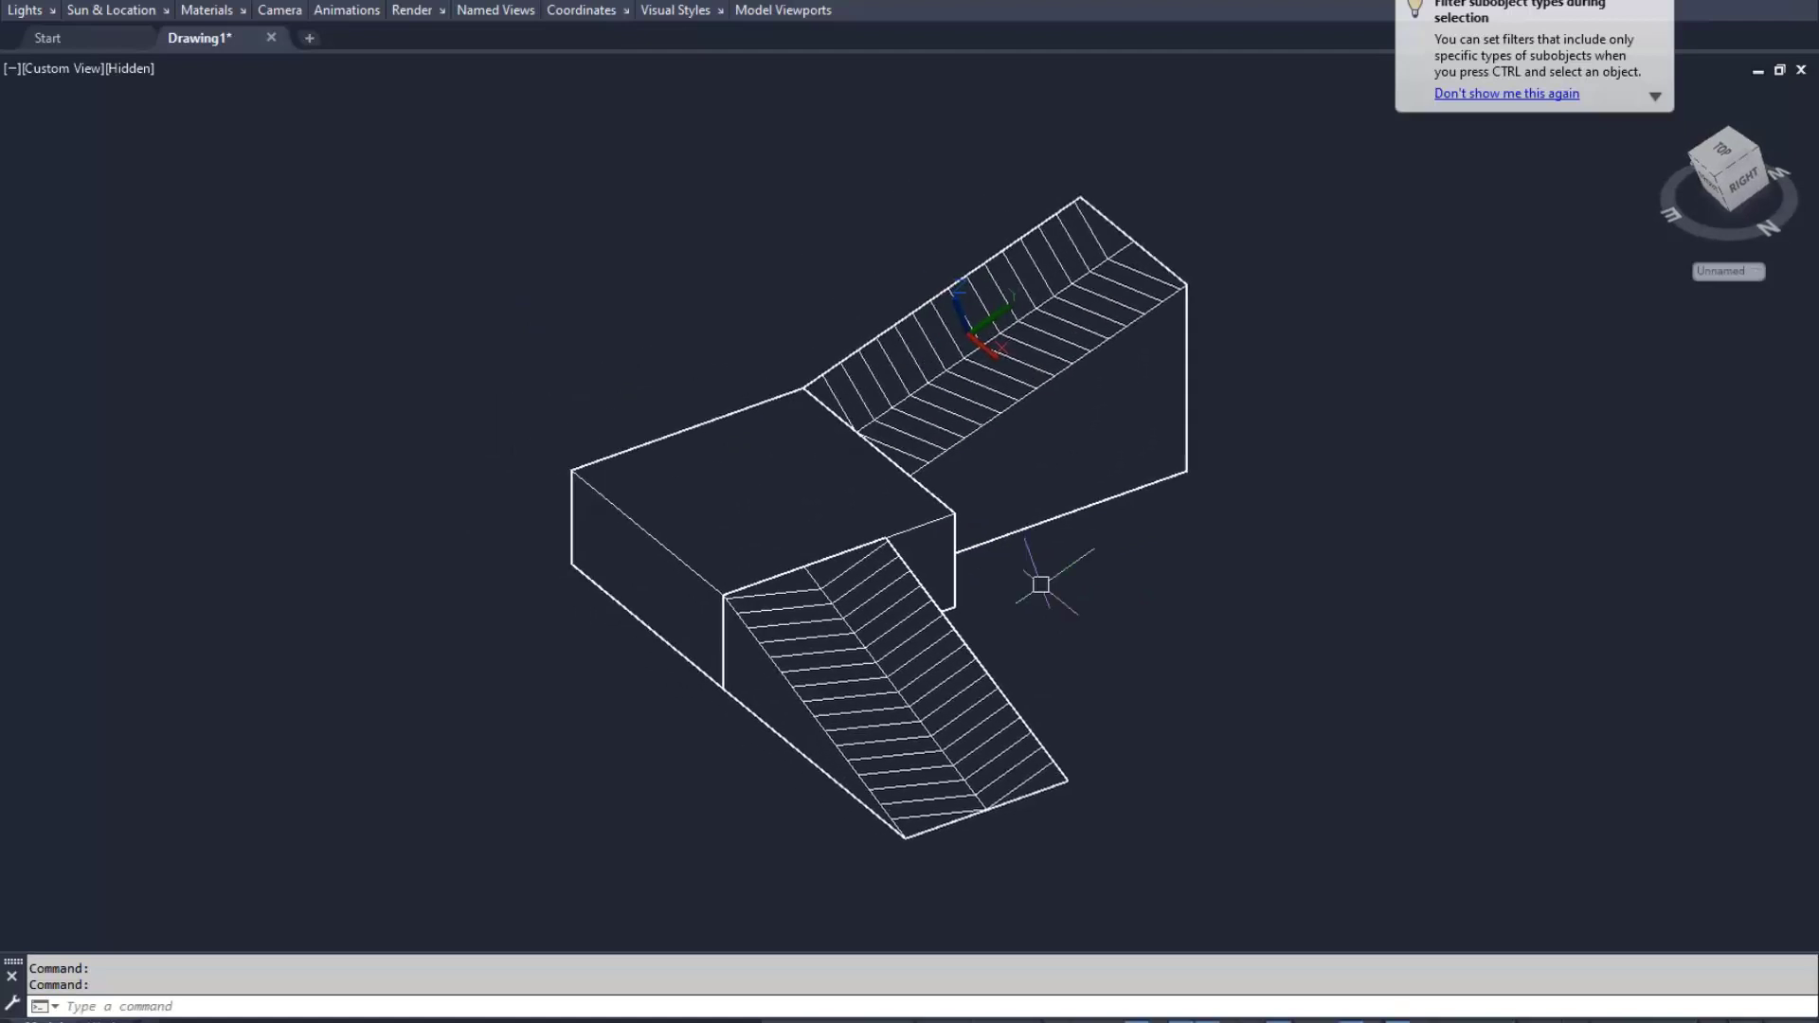